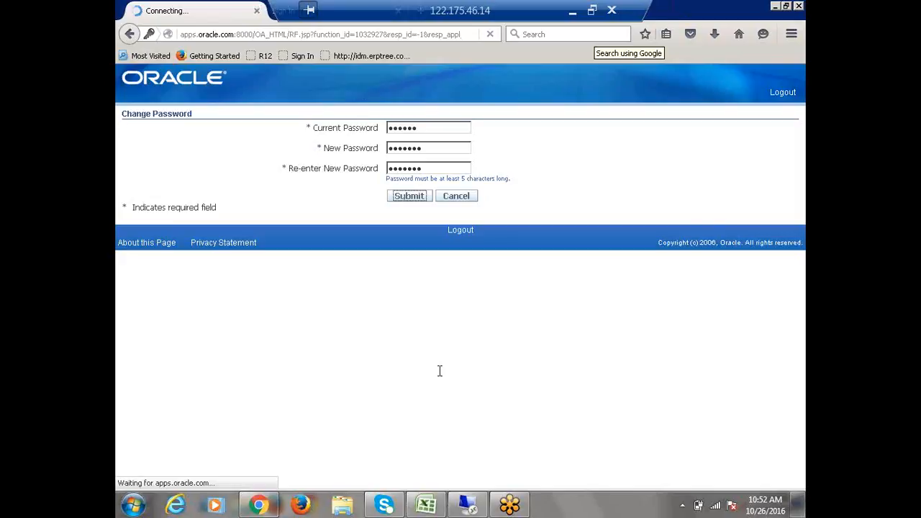
Check the Create Locations step in the Excel checklist, then return to the remote Oracle session
click(426, 507)
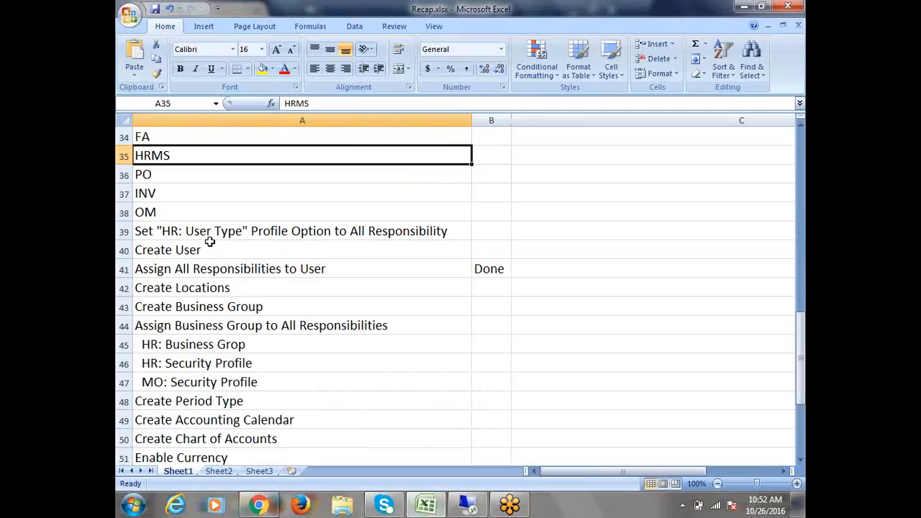
click(207, 290)
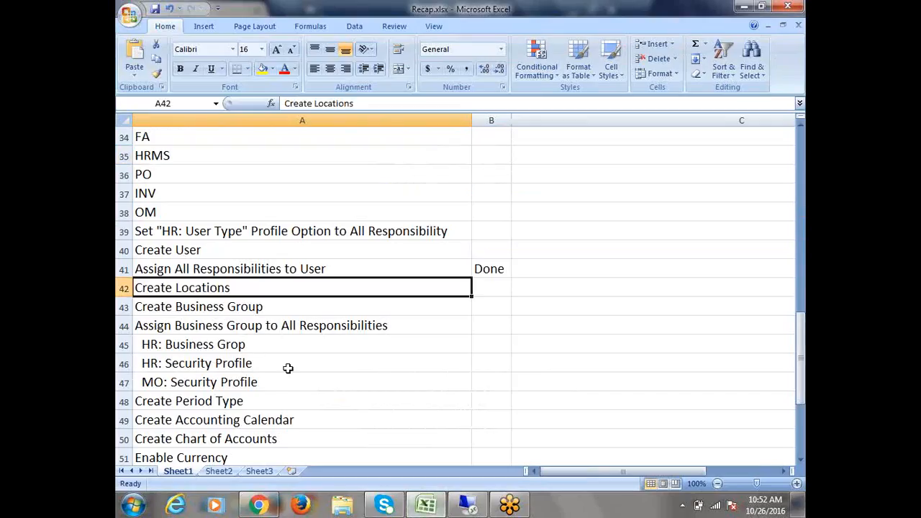
click(472, 507)
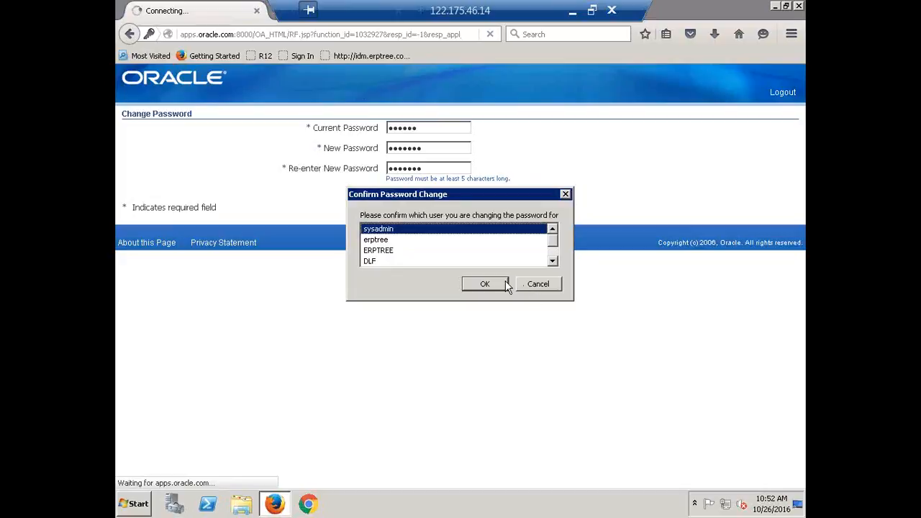
Submit the password change and confirm it for the chosen user
click(554, 262)
click(554, 262)
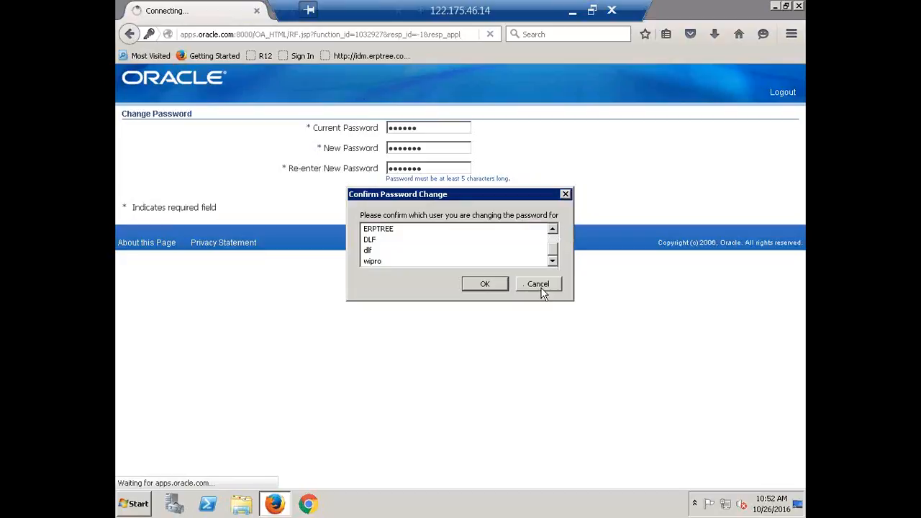
click(539, 285)
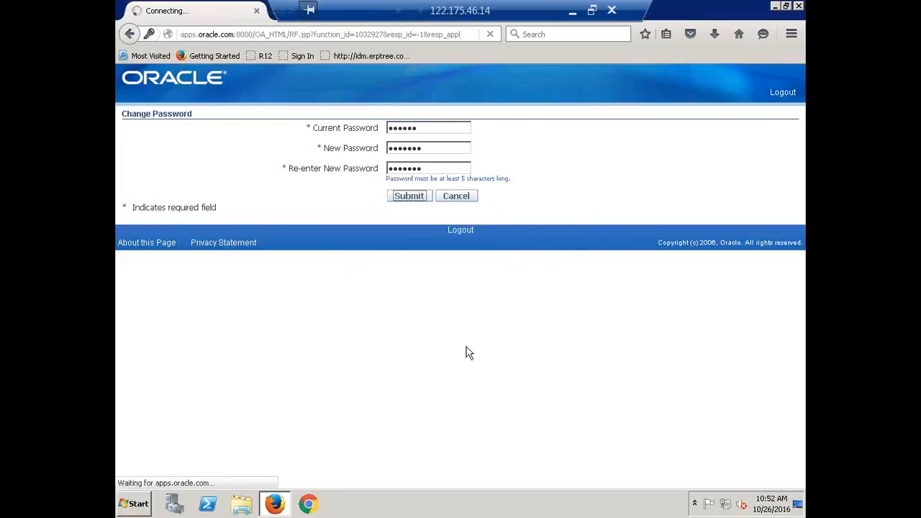
click(569, 9)
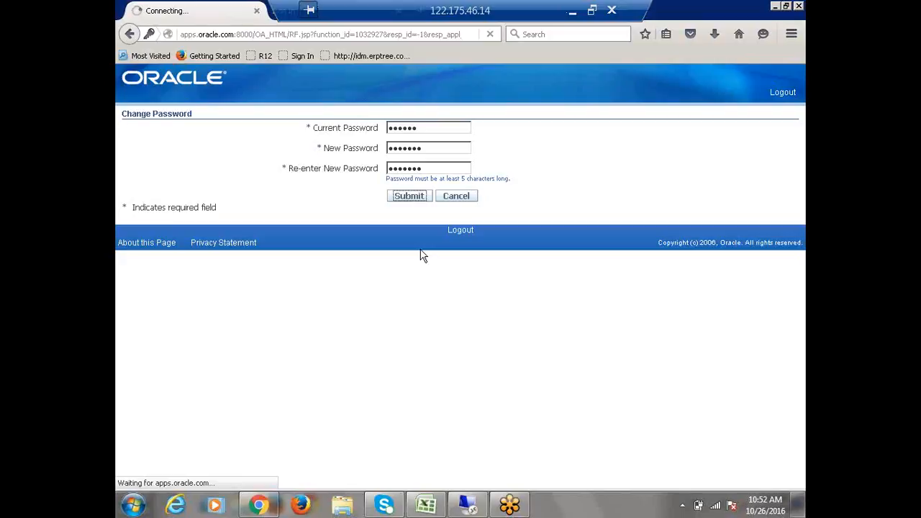
click(409, 197)
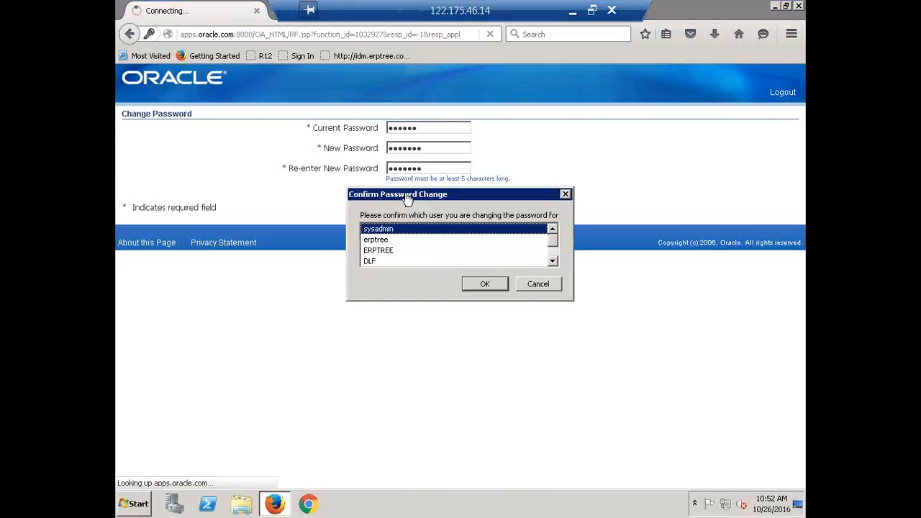
click(472, 283)
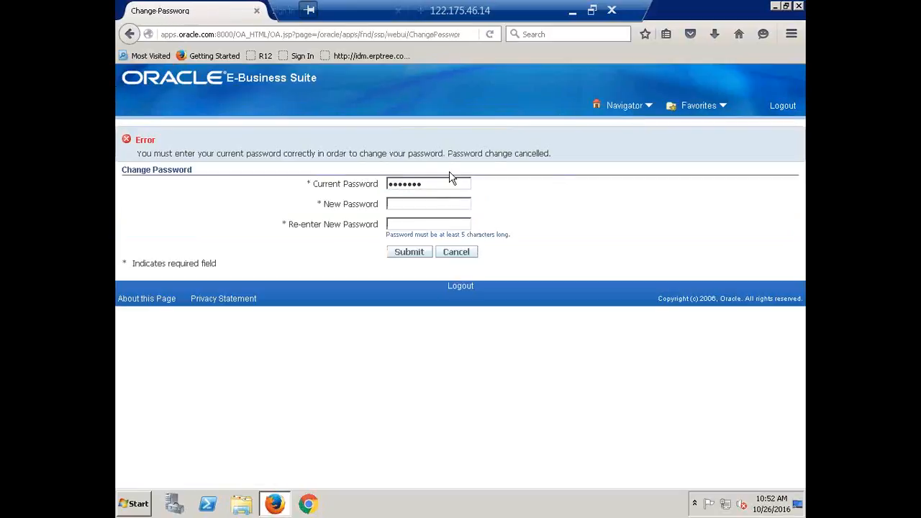
Log out, sign back in with the CALFRE user's credentials, and dismiss the browser's save-login offer
click(794, 16)
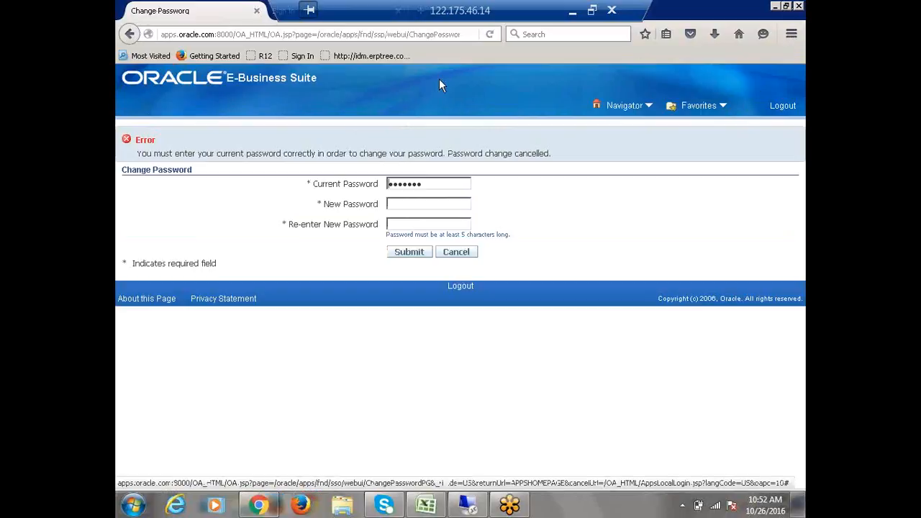
click(784, 112)
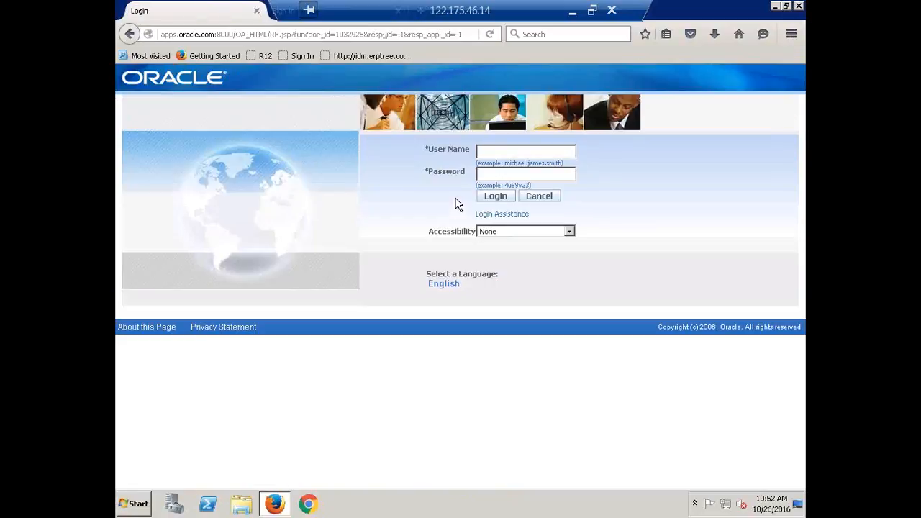
text(CALFRwelcome)
key(Return)
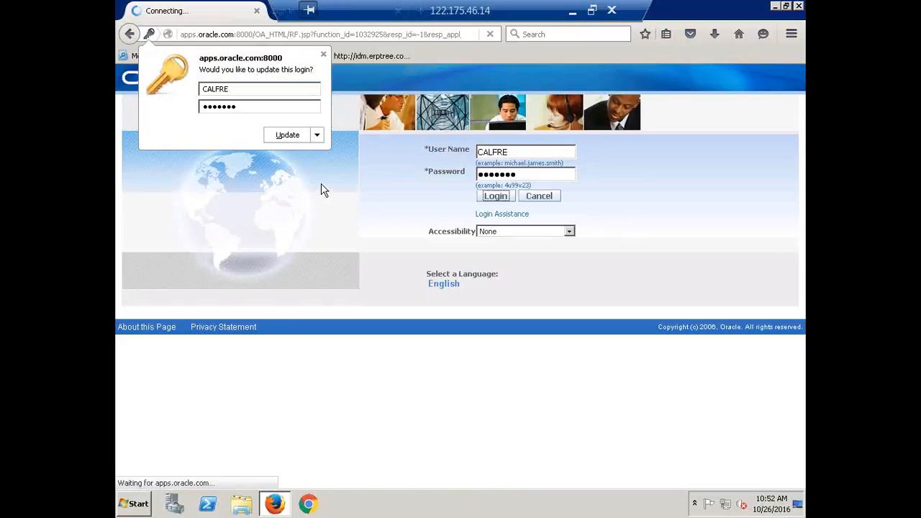
click(323, 56)
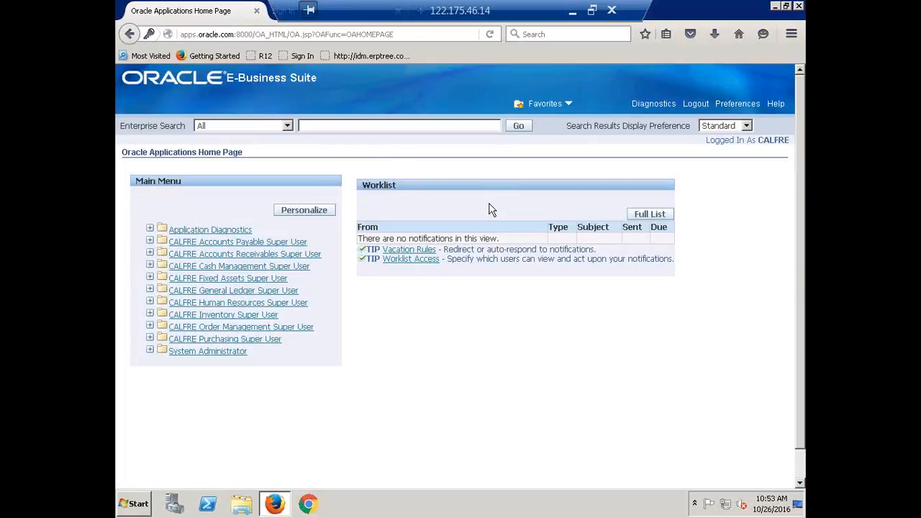
click(592, 10)
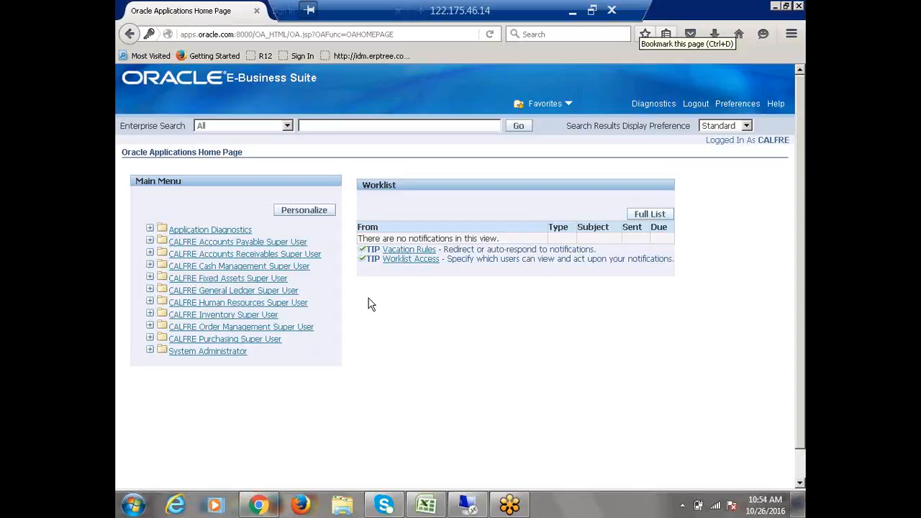
click(213, 306)
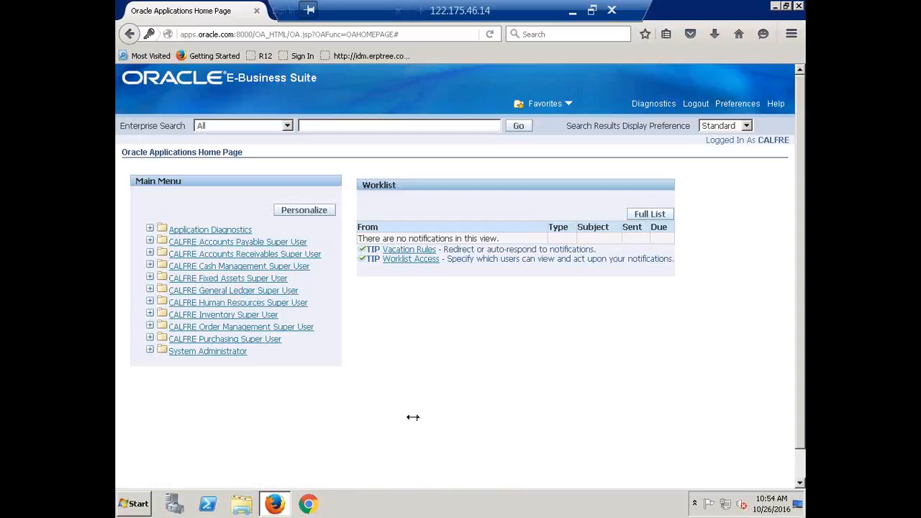
Disconnect the remote desktop and reconnect via Remote Desktop Connection using the account password
click(614, 10)
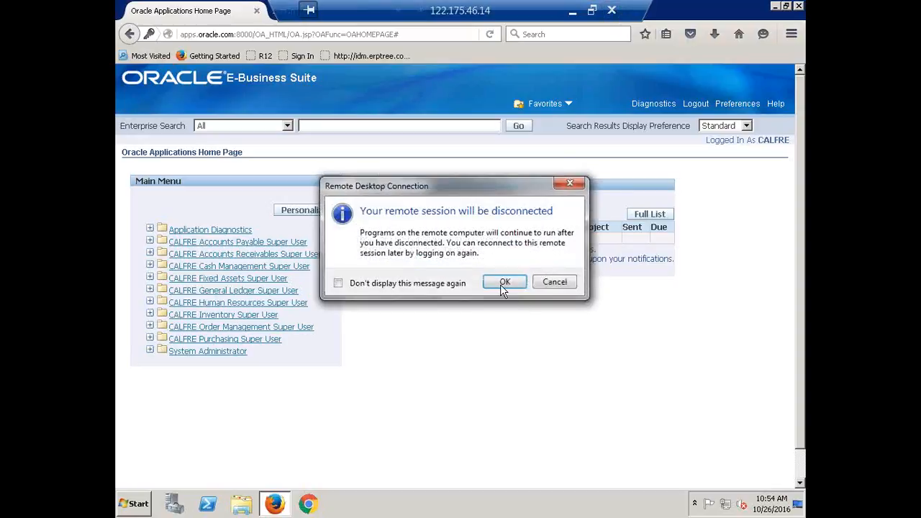
click(500, 283)
click(129, 506)
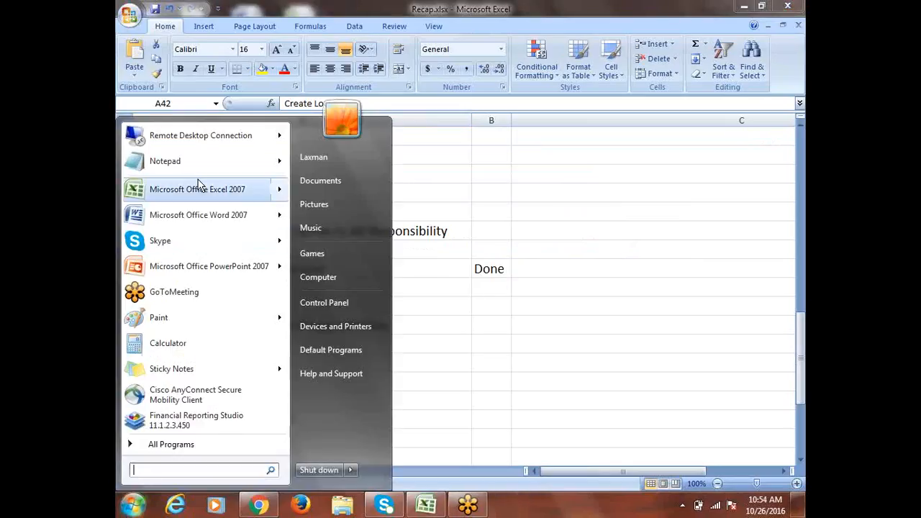
click(204, 141)
click(512, 235)
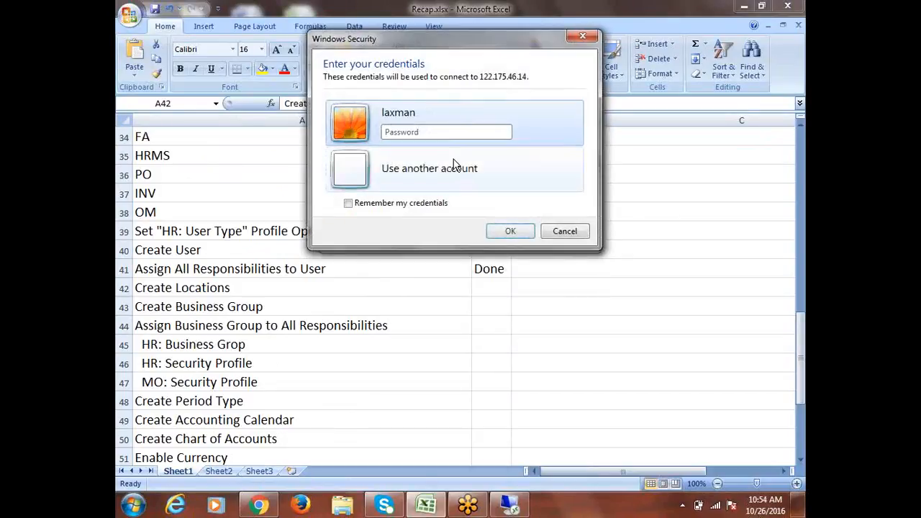
text(*****)
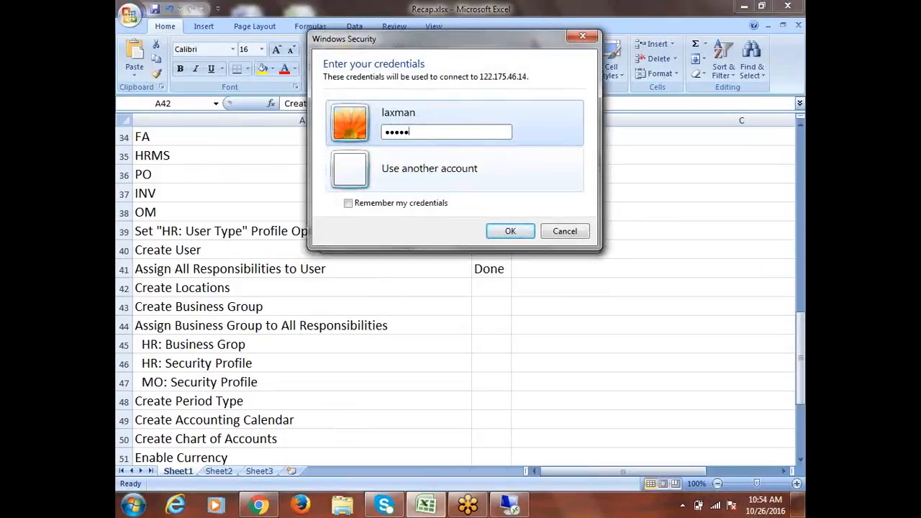
text(*)
key(Return)
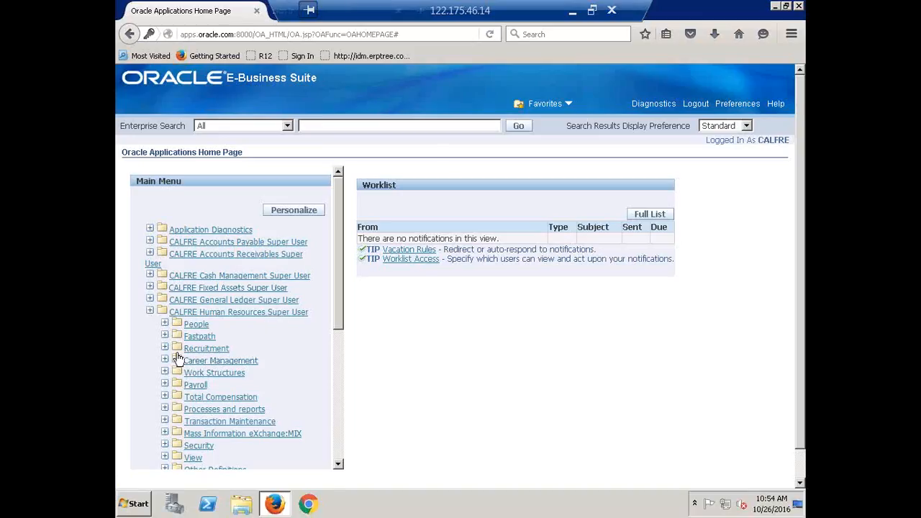
Launch People > Enter and Maintain and allow the blocked Java plugin to run
click(193, 325)
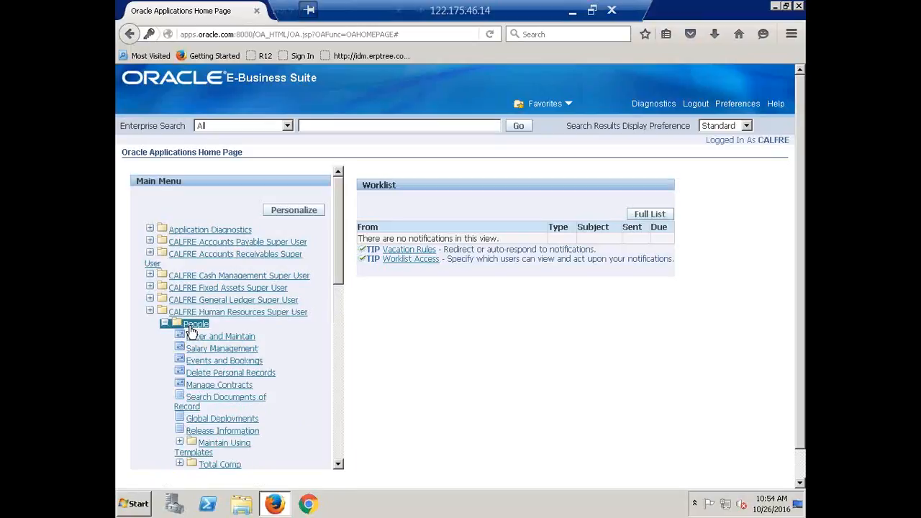
click(219, 337)
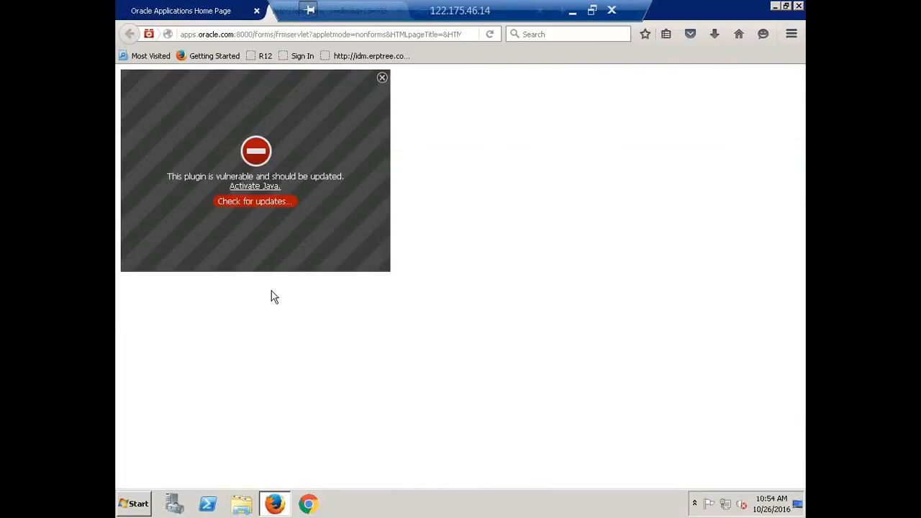
click(264, 187)
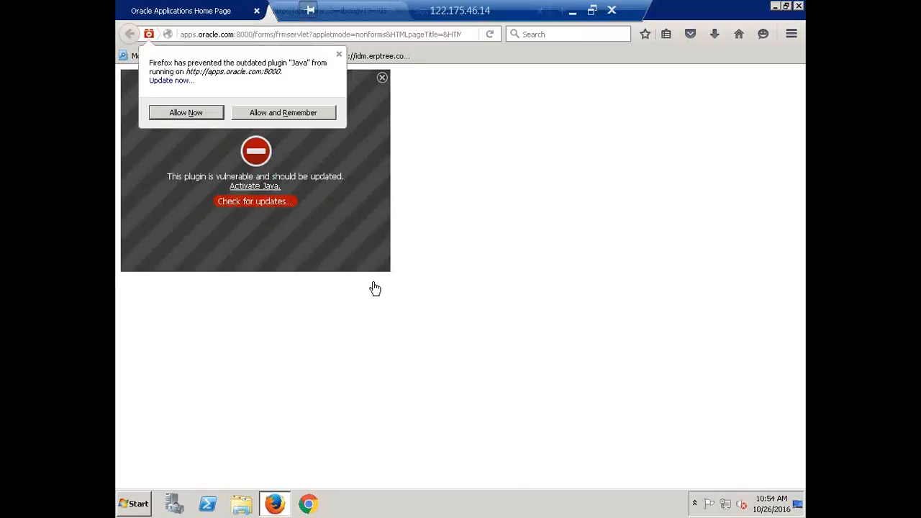
click(181, 112)
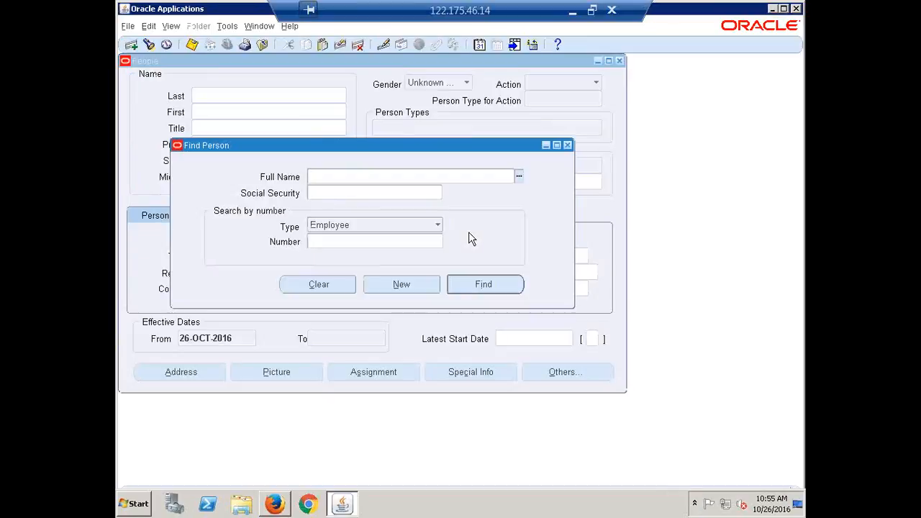
Leave the person search for the Navigator, enlarge its window, and select Work Structures
click(486, 285)
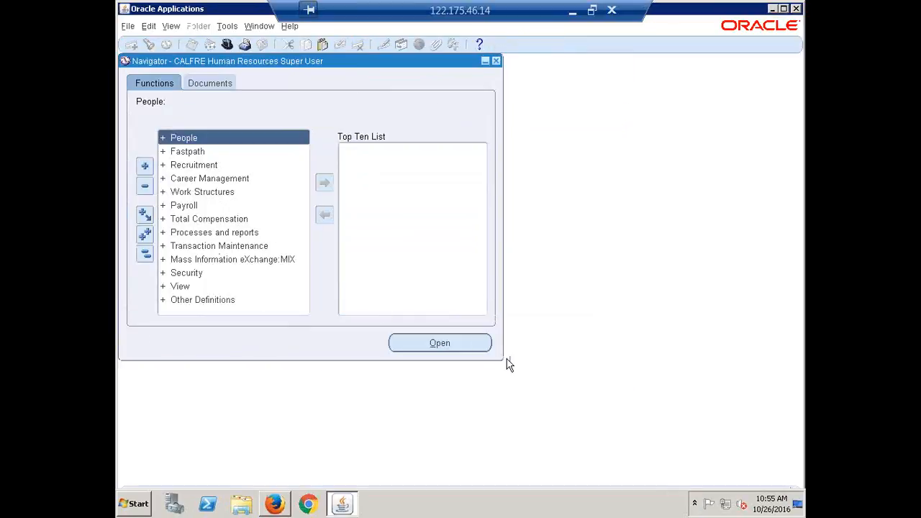
drag(503, 360, 734, 472)
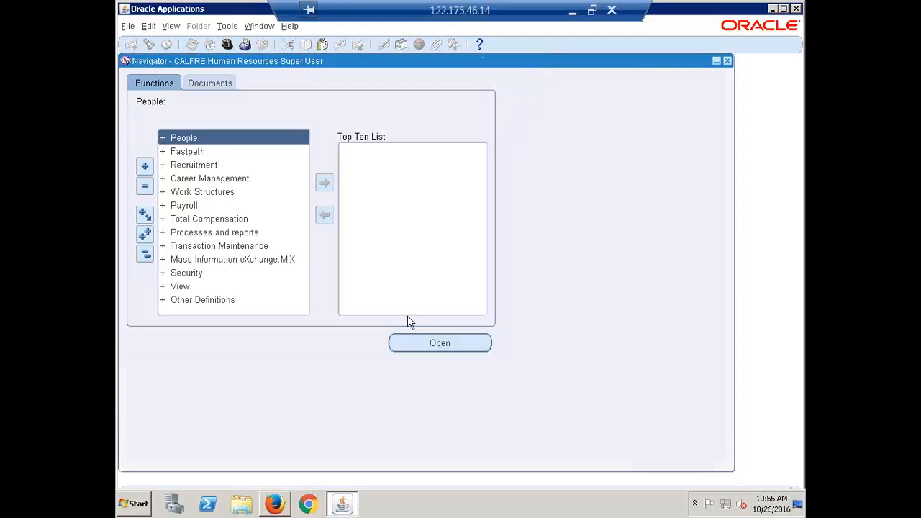
click(200, 193)
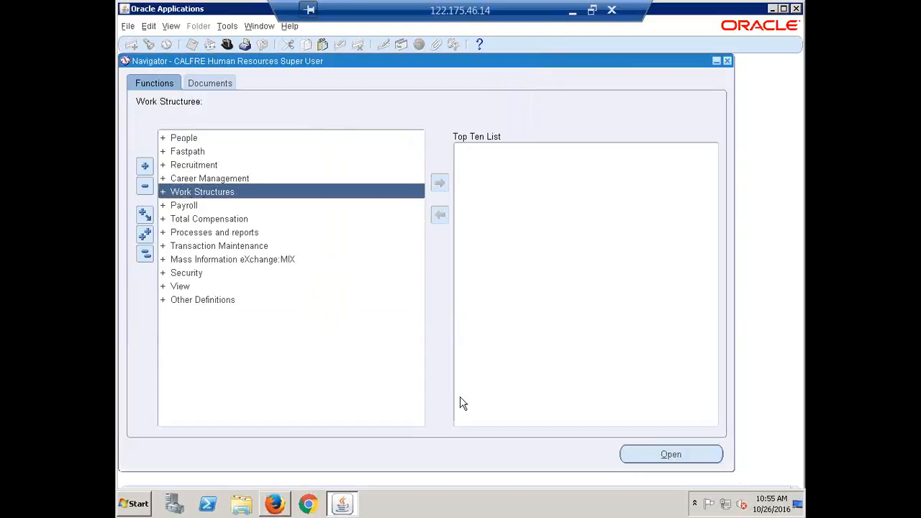
Expand Work Structures in the Navigator and open its Location form
key(Return)
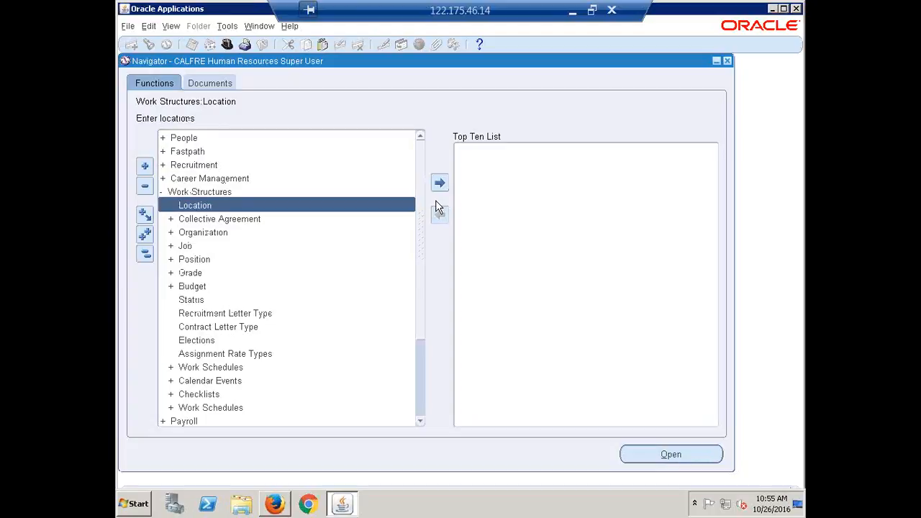
key(Return)
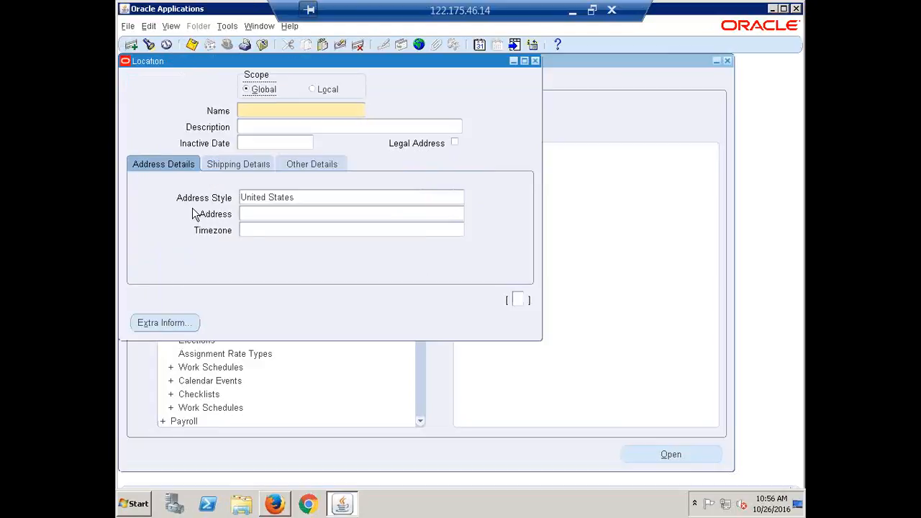
Enter Hyderabad as the location Name and review the entered text
click(303, 110)
text(Hydere)
text(bad)
key(Tab)
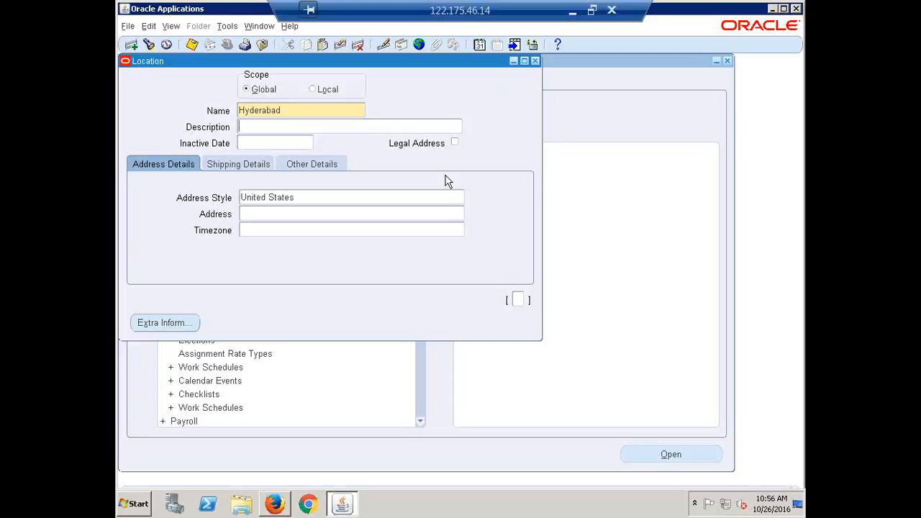
double_click(295, 109)
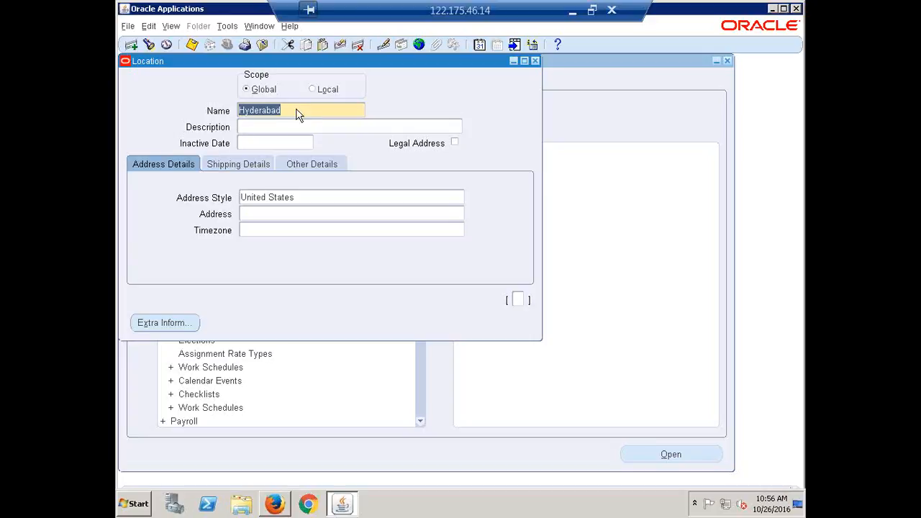
click(294, 109)
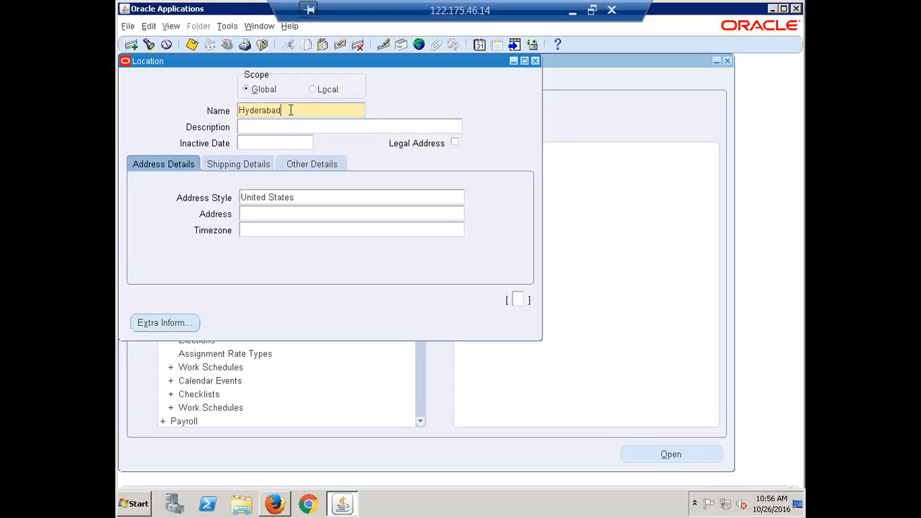
drag(289, 110, 188, 117)
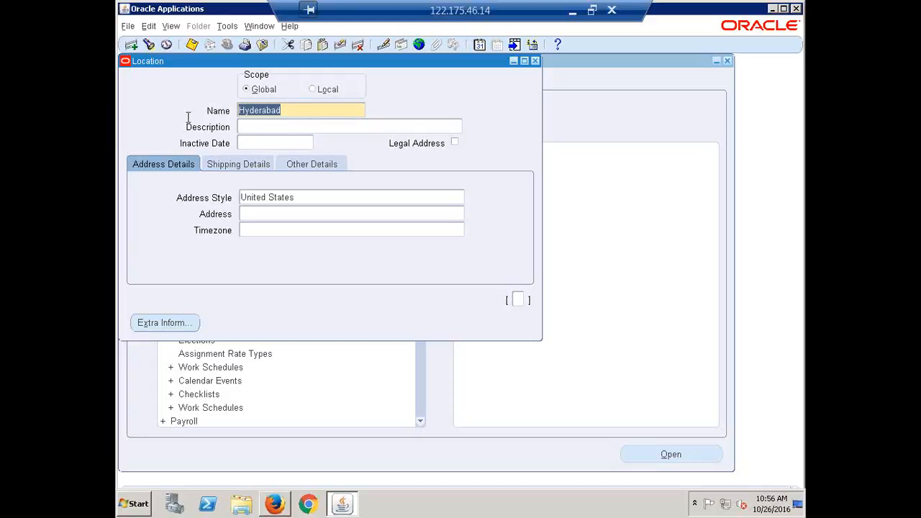
click(298, 111)
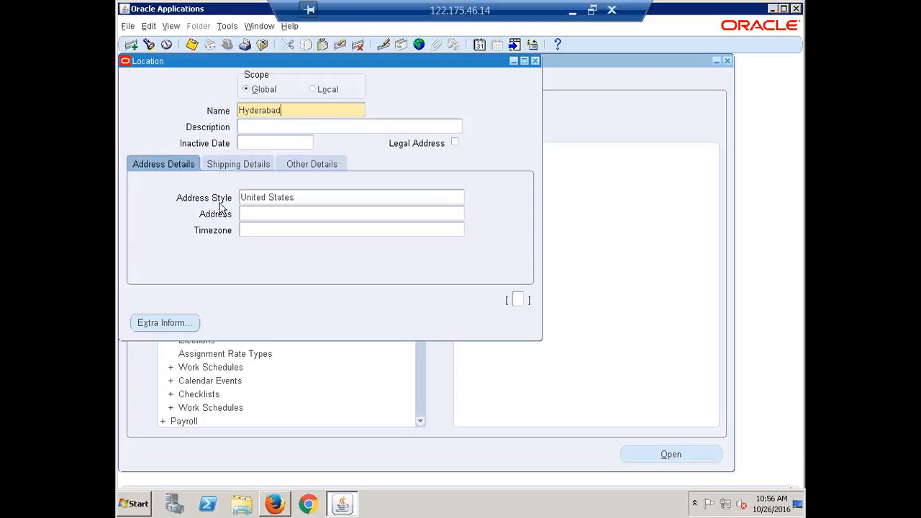
Replace the United States address style with India
click(300, 197)
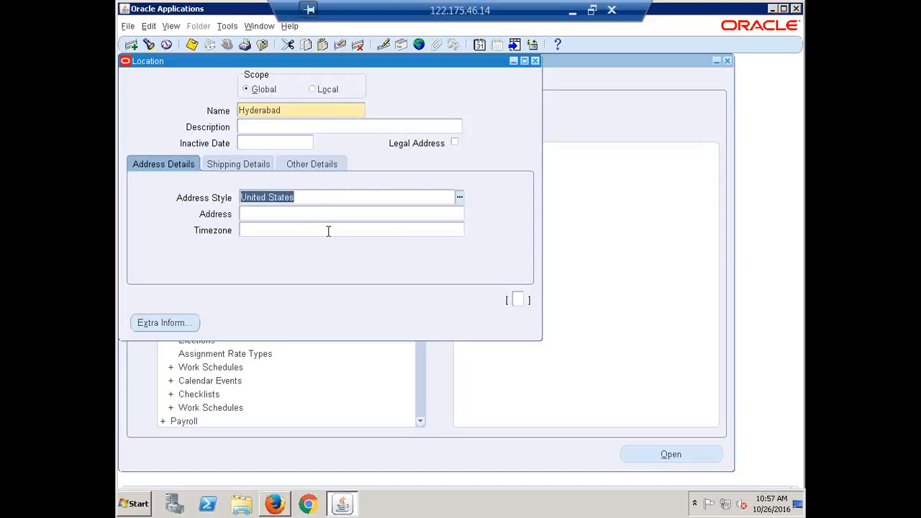
text(india)
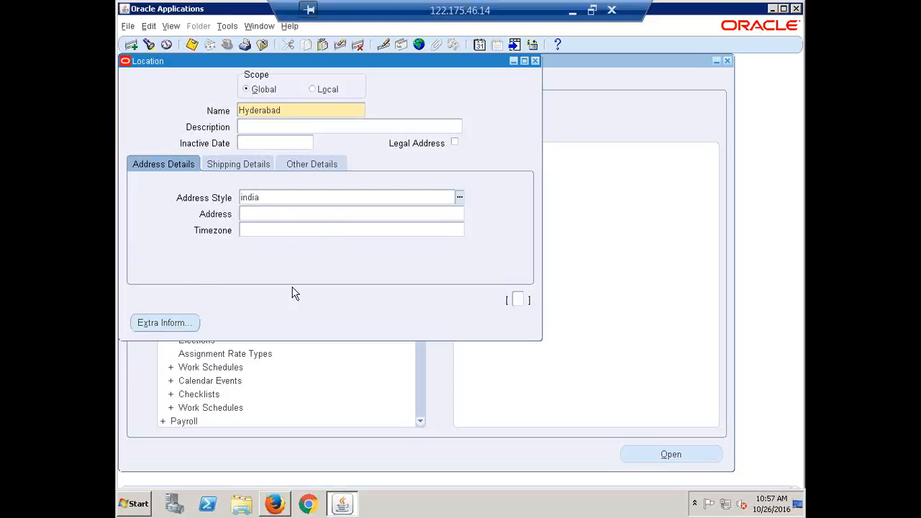
key(Tab)
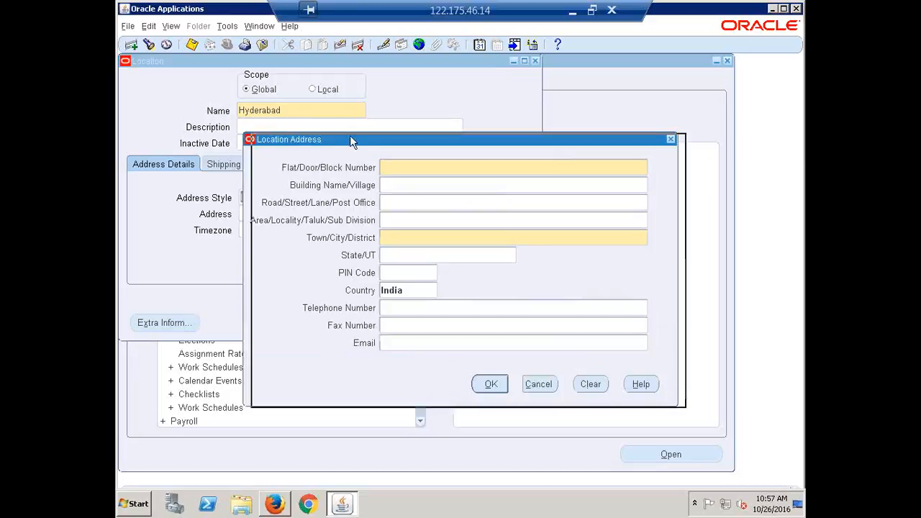
Enter Flat/Door 1111, Building ABC and Town HYDERABAD in the Location Address dialog, then accept it
drag(350, 139, 393, 116)
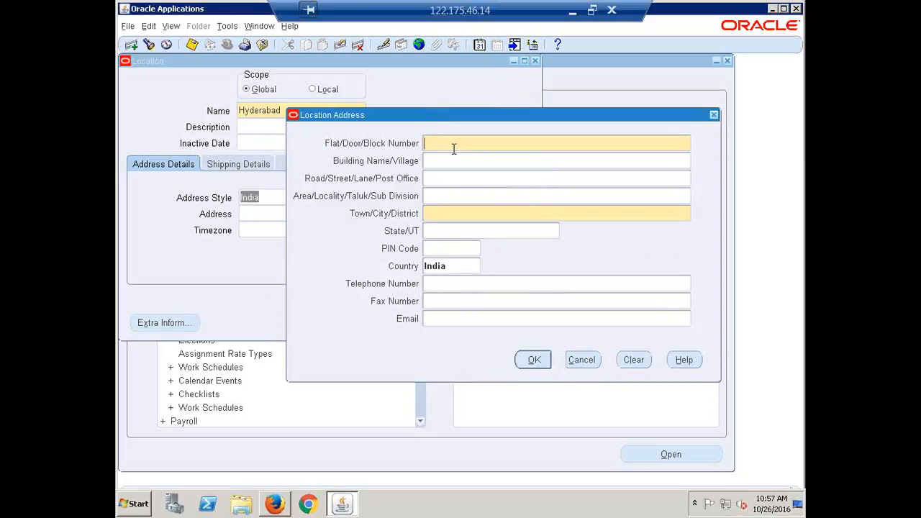
text(1111)
key(Tab)
text(ABC)
key(Tab)
click(445, 212)
text(HYDERABA)
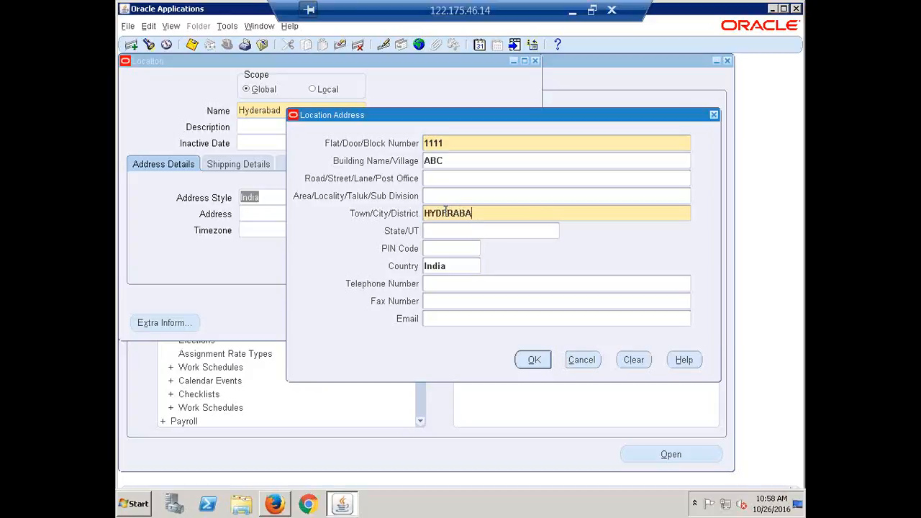
text(D)
key(Tab)
click(532, 361)
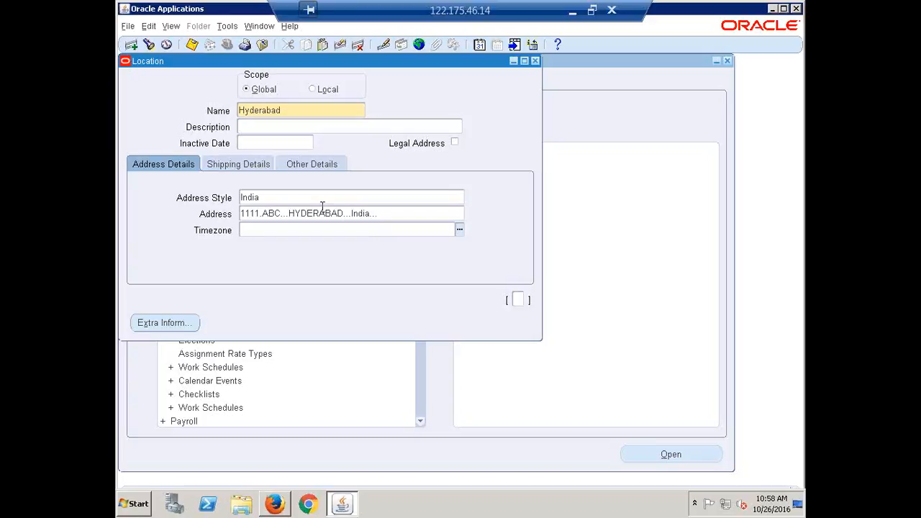
Save the location and choose the second Hyderabad entry as Ship-To Location
click(273, 196)
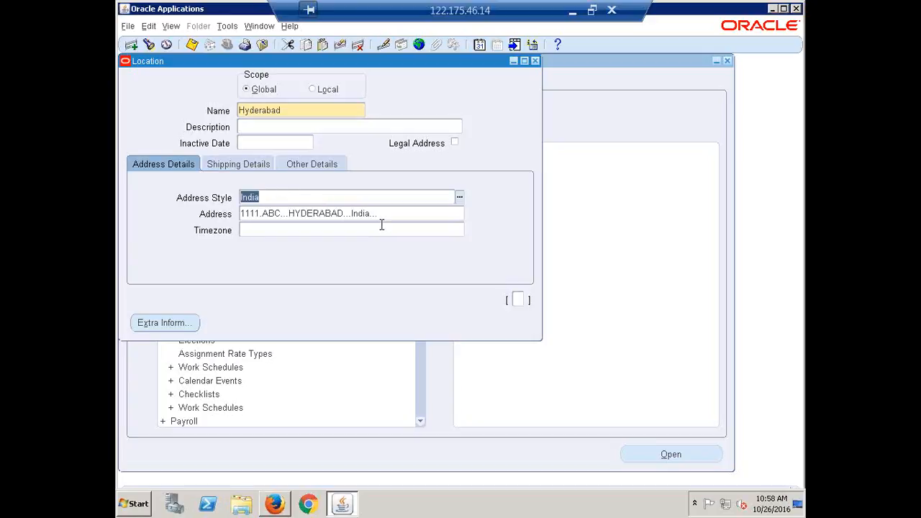
key(ctrl+s)
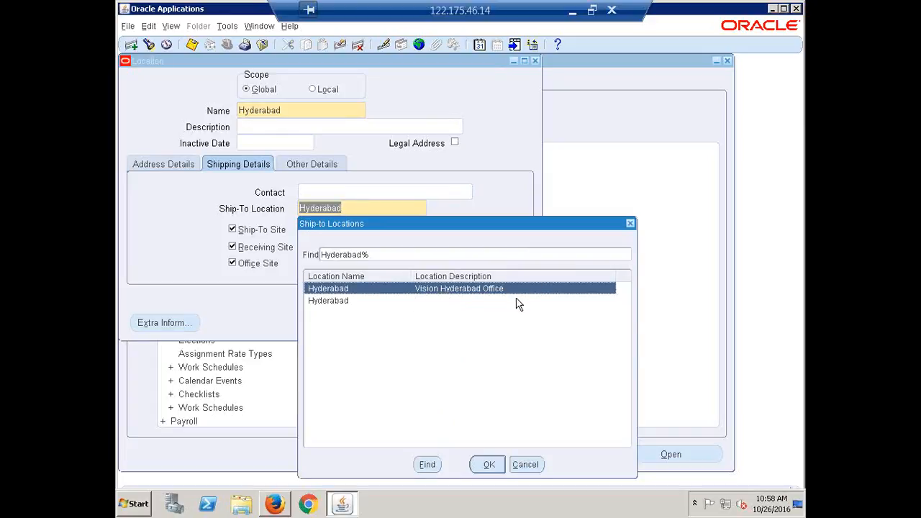
click(327, 302)
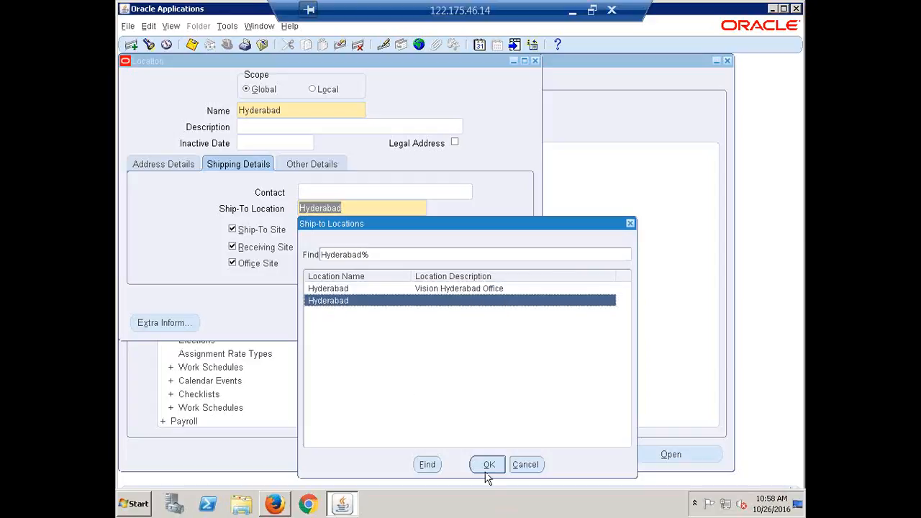
click(488, 464)
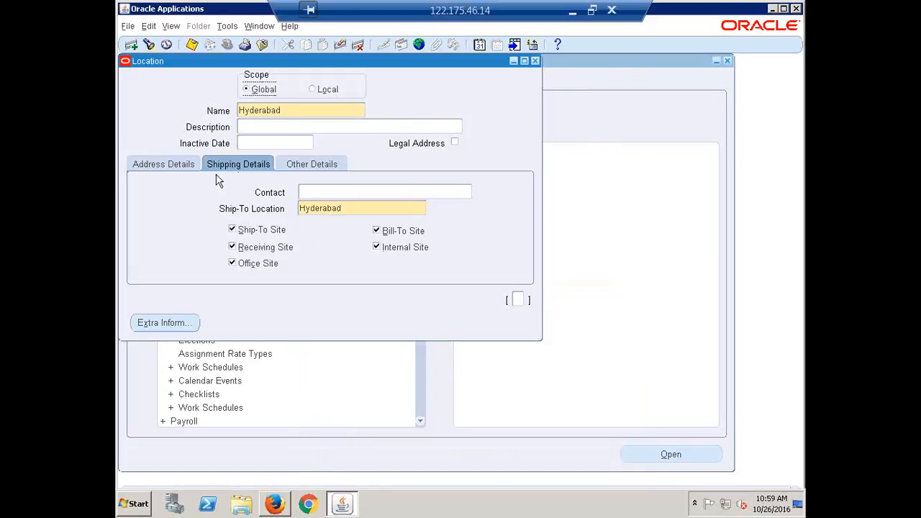
Review Address Details, close the Location form through its save prompts, and collapse the Navigator tree
click(171, 163)
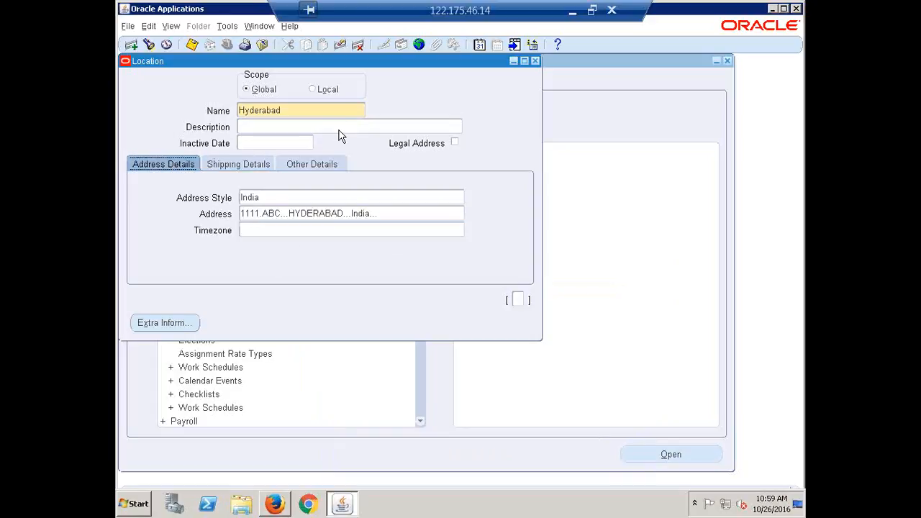
click(535, 60)
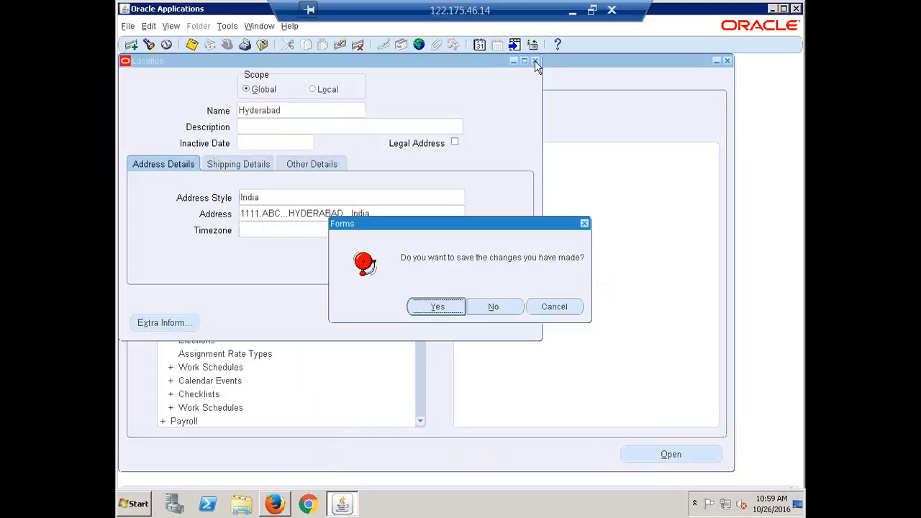
click(436, 307)
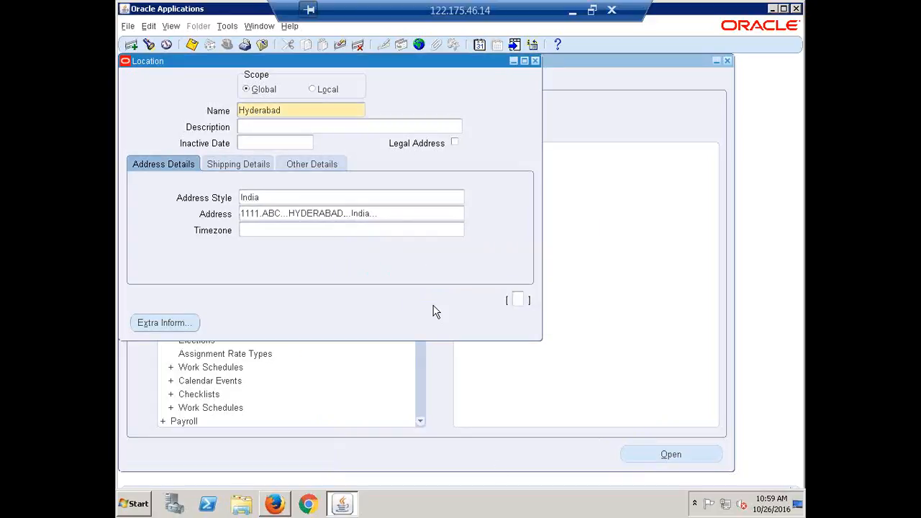
click(536, 61)
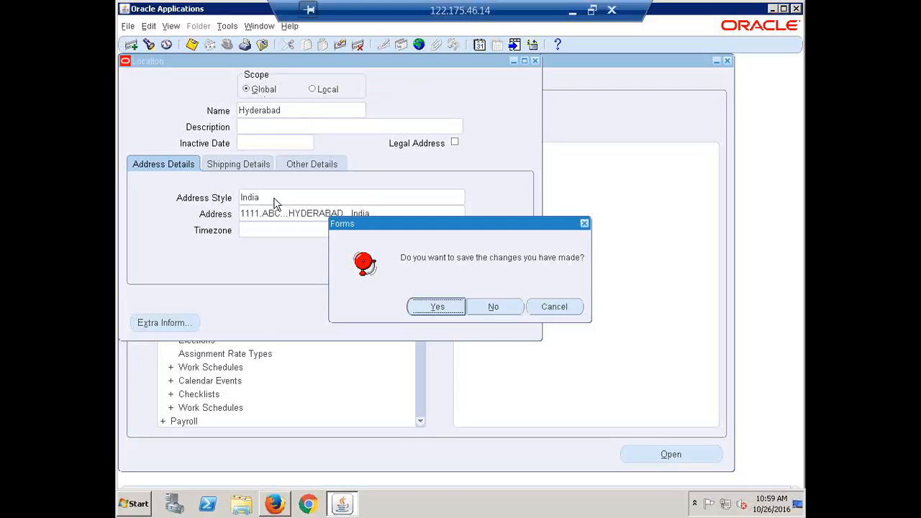
click(503, 309)
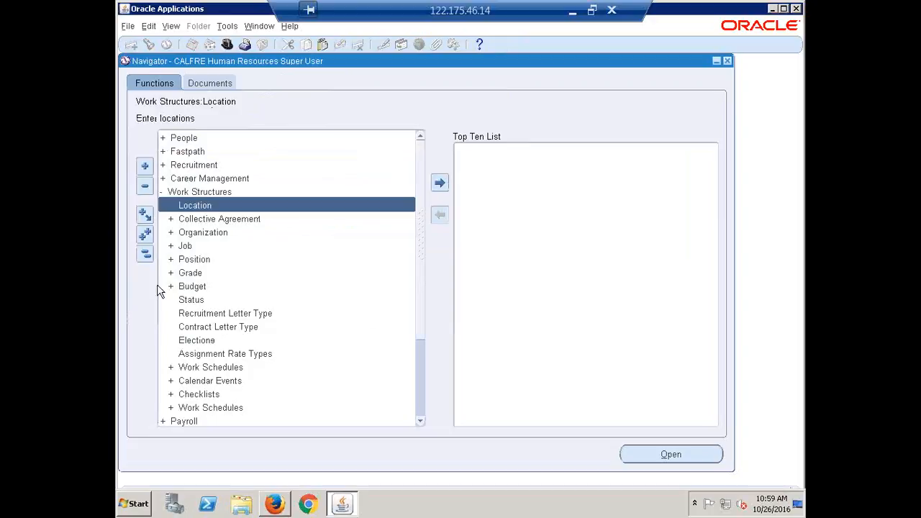
click(147, 255)
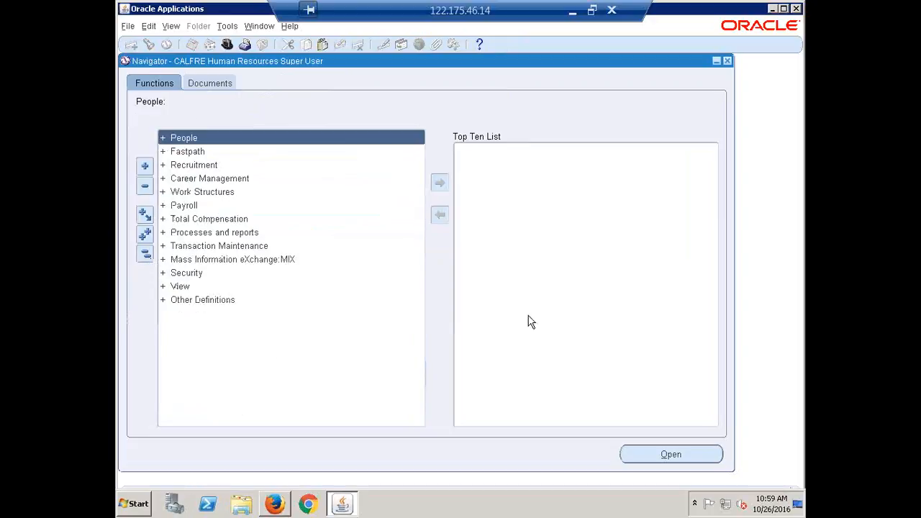
In the Recap checklist, mark Create Locations as Done in cell B42
click(575, 10)
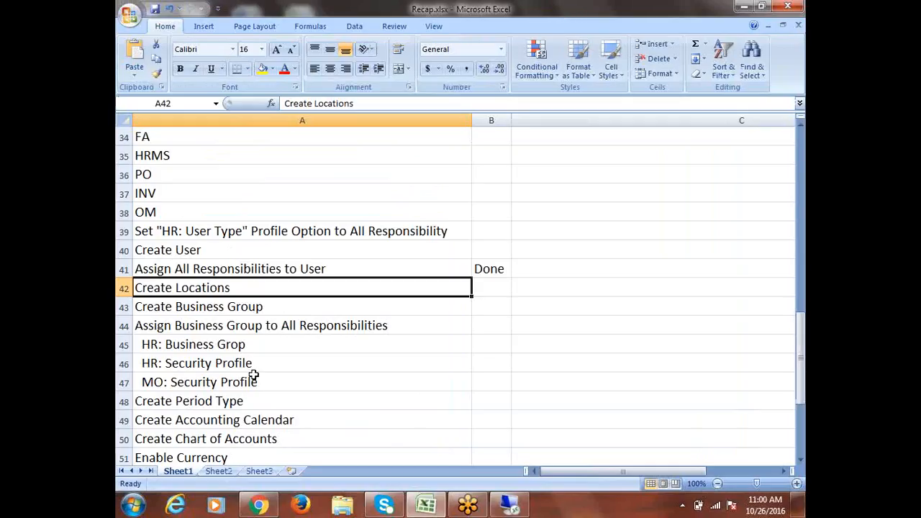
key(Tab)
text(Done)
key(Tab)
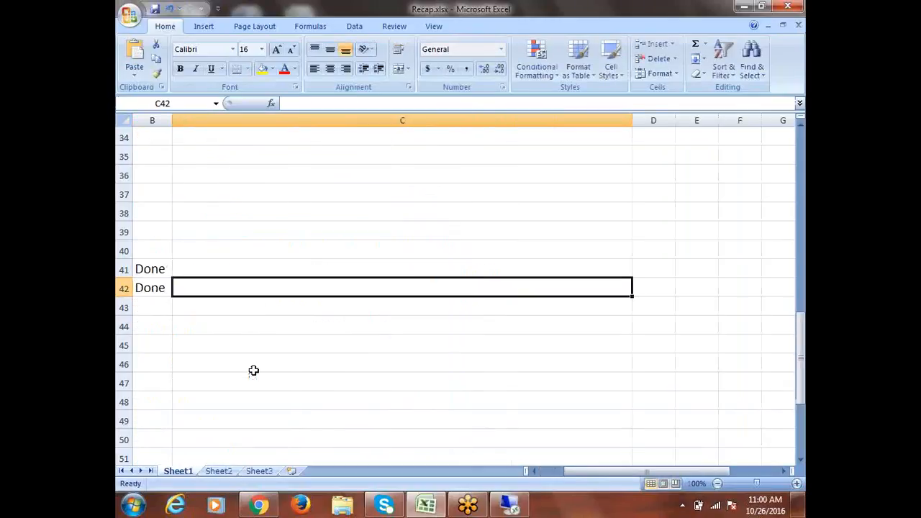
drag(581, 475, 461, 472)
Select the Create Business Group task row (A43) in the checklist
click(200, 308)
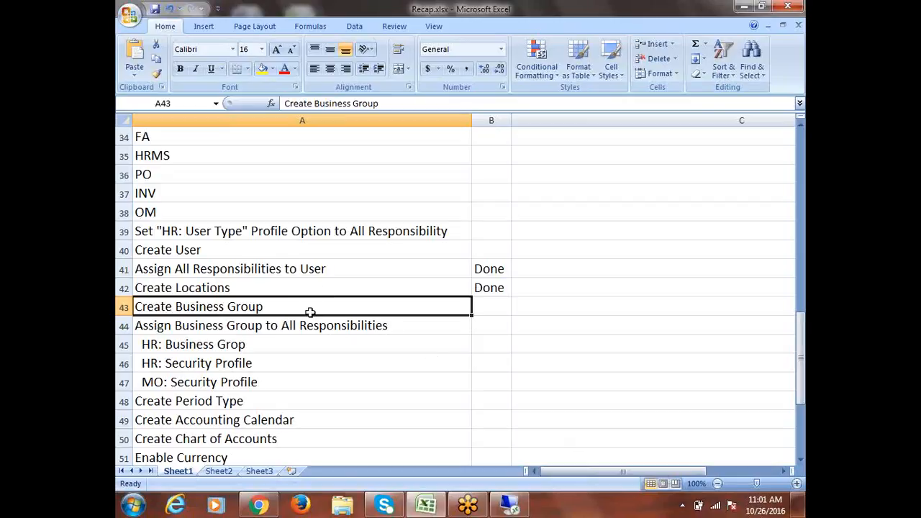
click(224, 288)
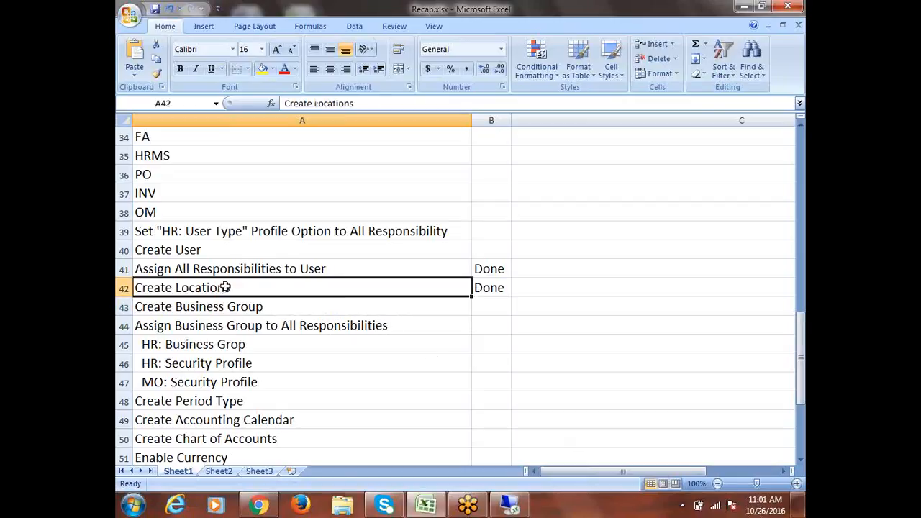
click(270, 307)
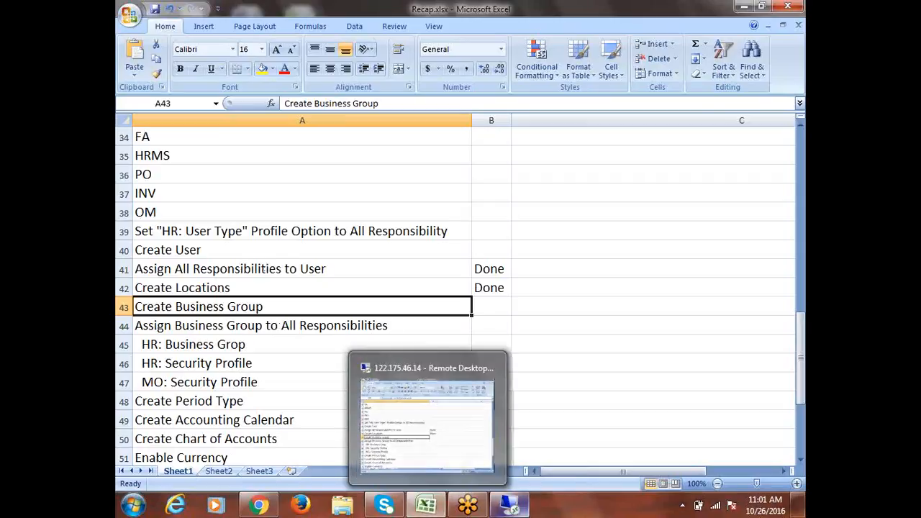
In the Navigator, expand Work Structures > Organization and open the Description form
click(513, 509)
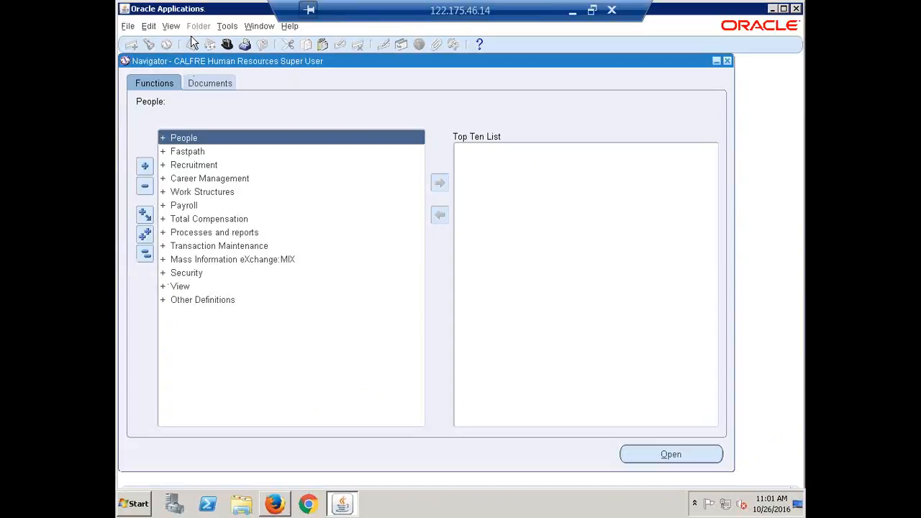
click(200, 195)
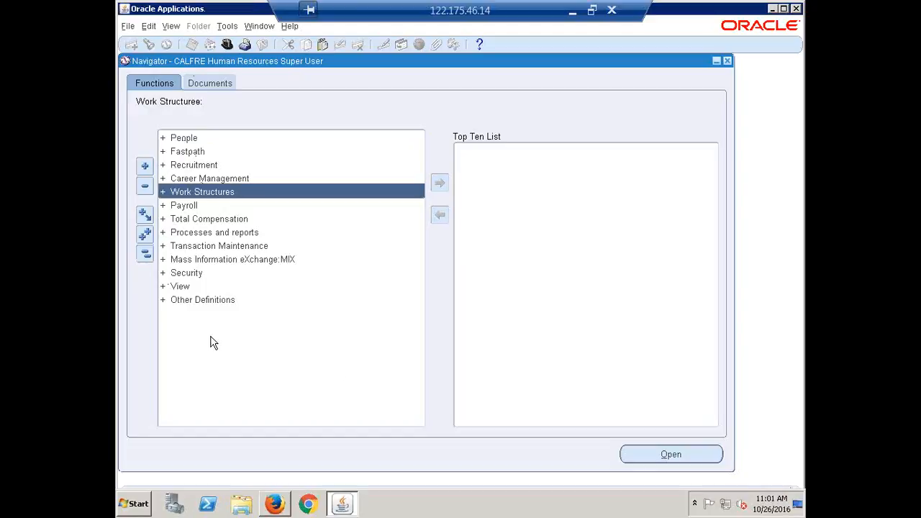
key(Return)
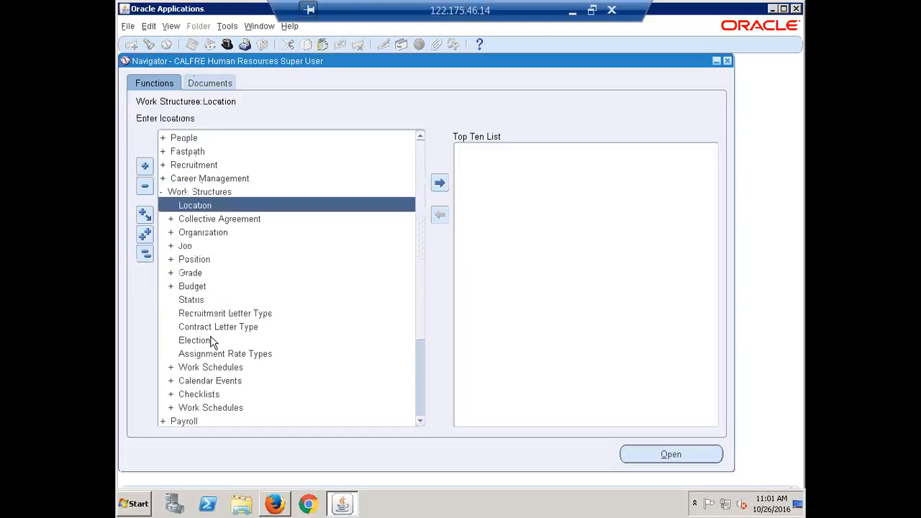
key(Down)
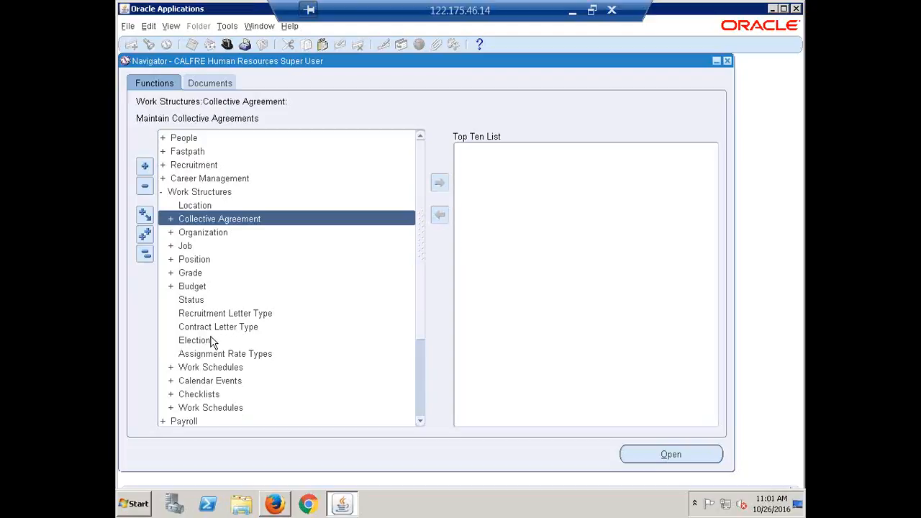
key(Down)
key(Return)
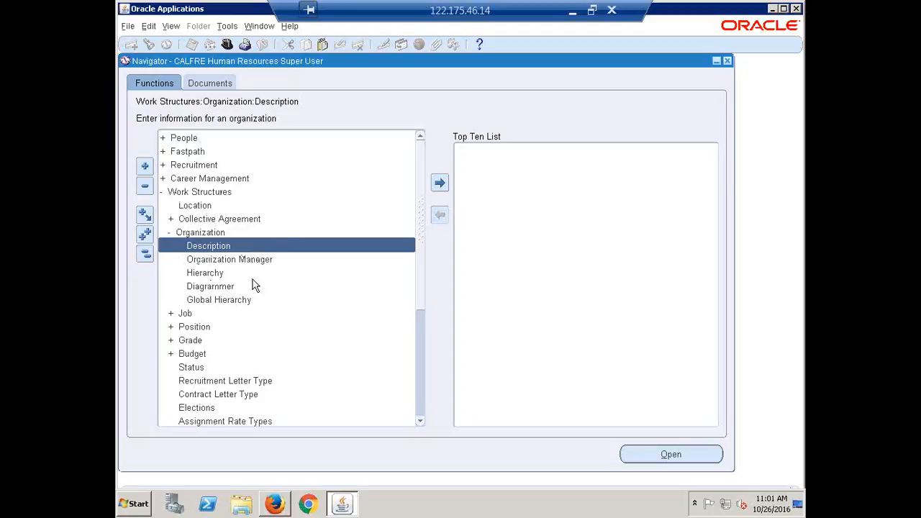
key(Return)
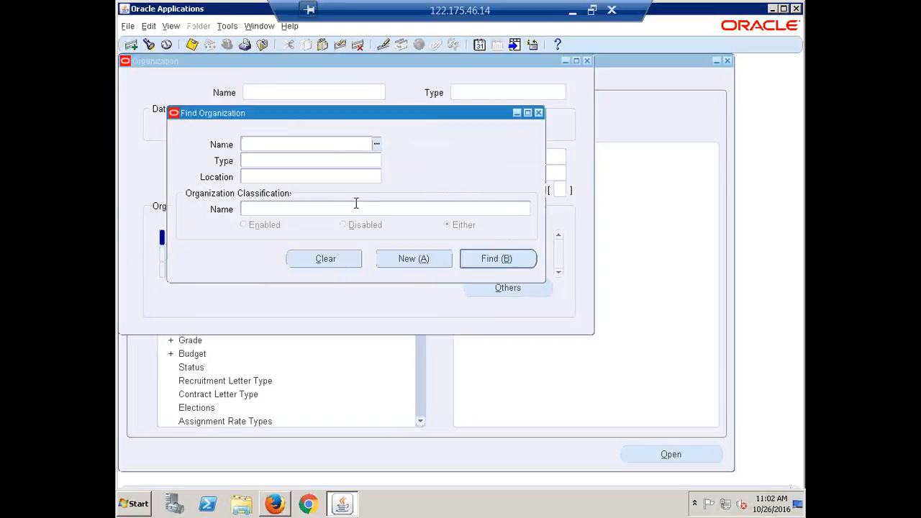
Search organizations for 'SET' to display the Setup Business Group record
click(541, 113)
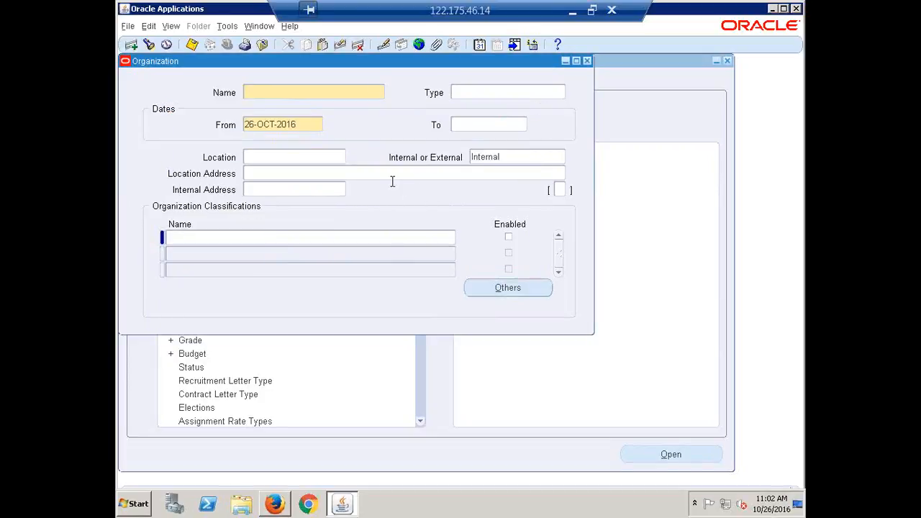
click(149, 45)
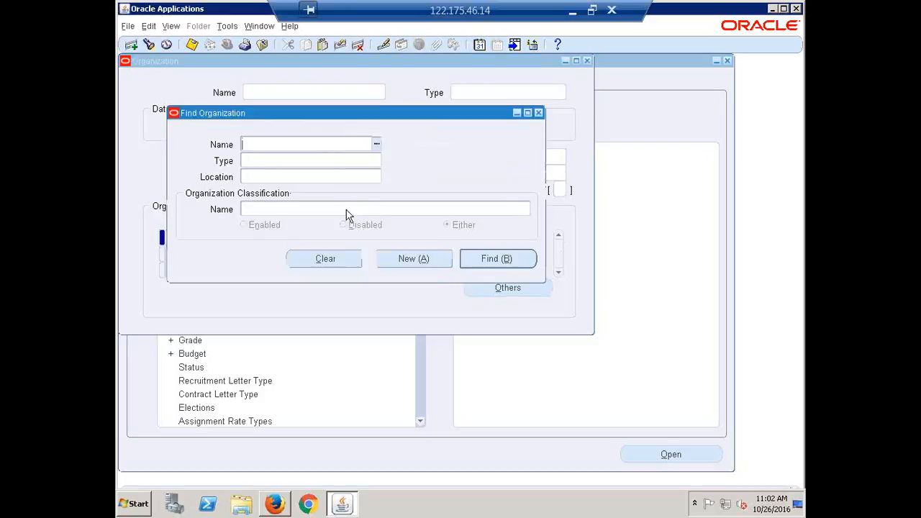
text(SET)
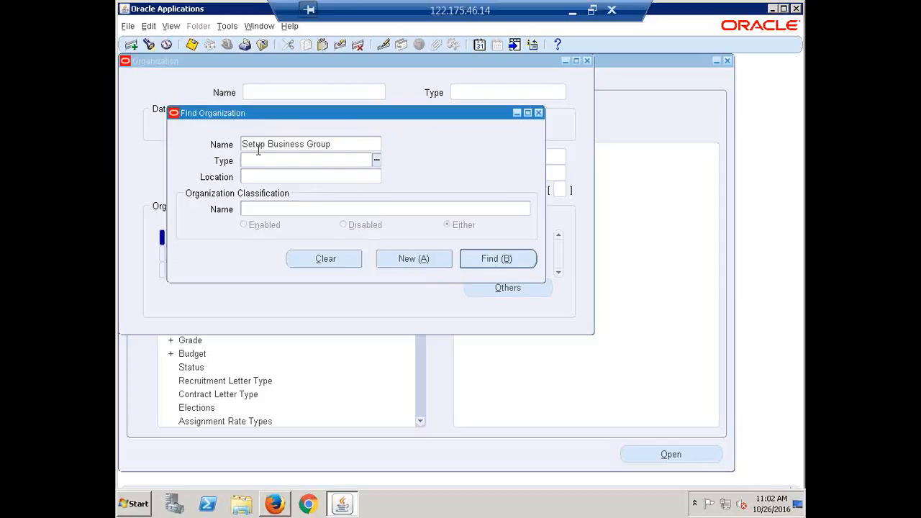
click(483, 266)
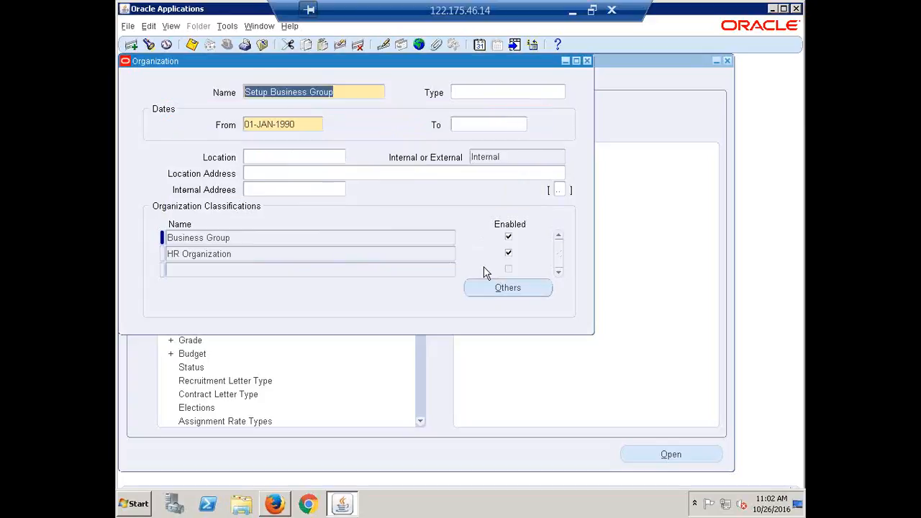
Select the word 'Setup' in the Setup Business Group name field
click(334, 91)
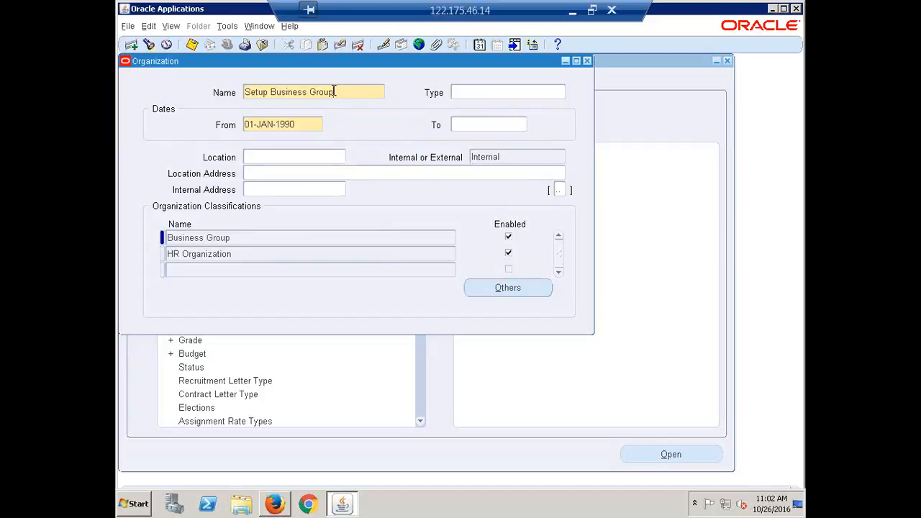
drag(334, 91, 170, 88)
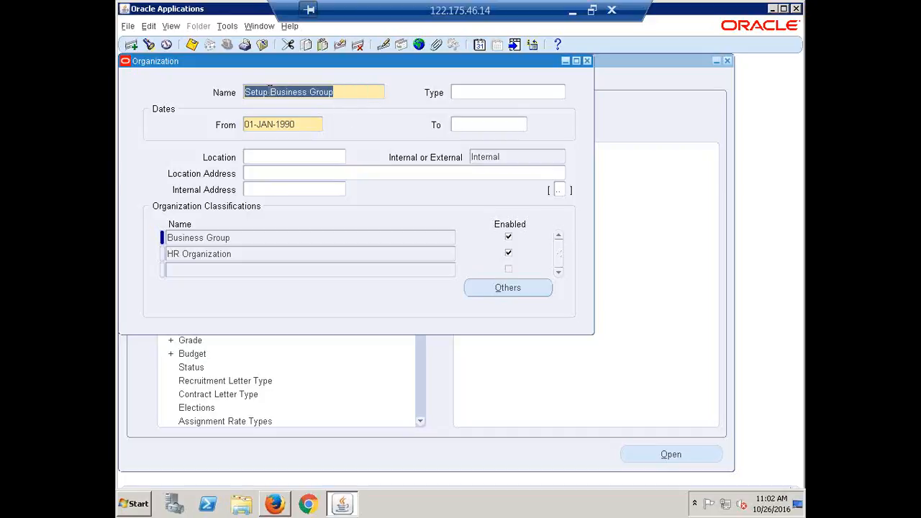
click(270, 89)
drag(268, 90, 221, 93)
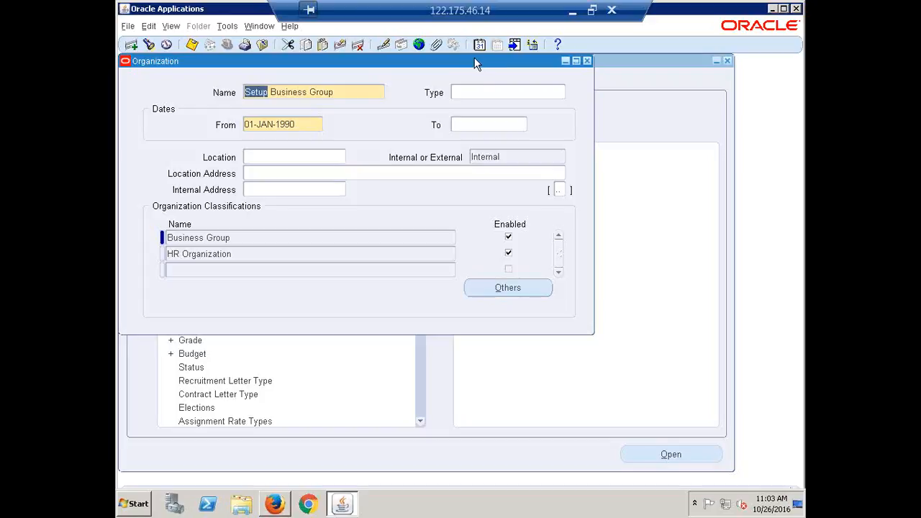
Close Setup Business Group and reopen Description to start a new Internal organization dated 26-OCT-2016
click(587, 62)
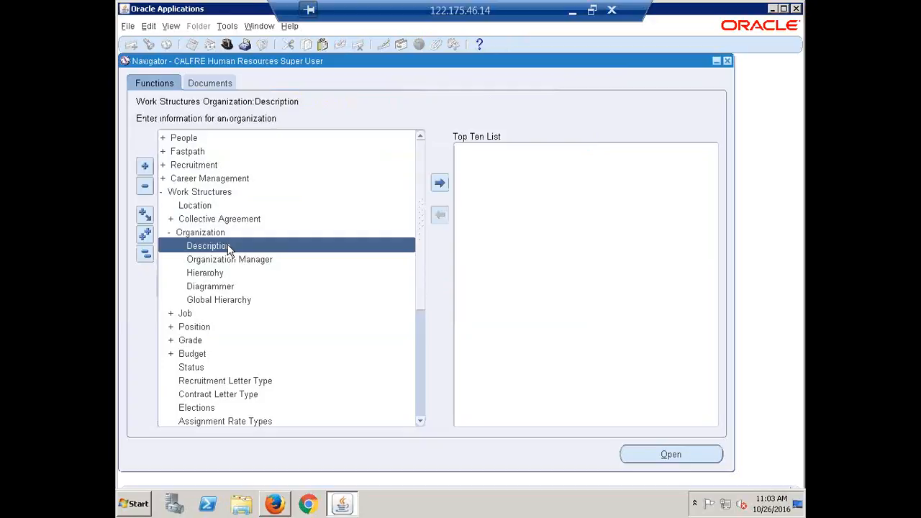
double_click(227, 247)
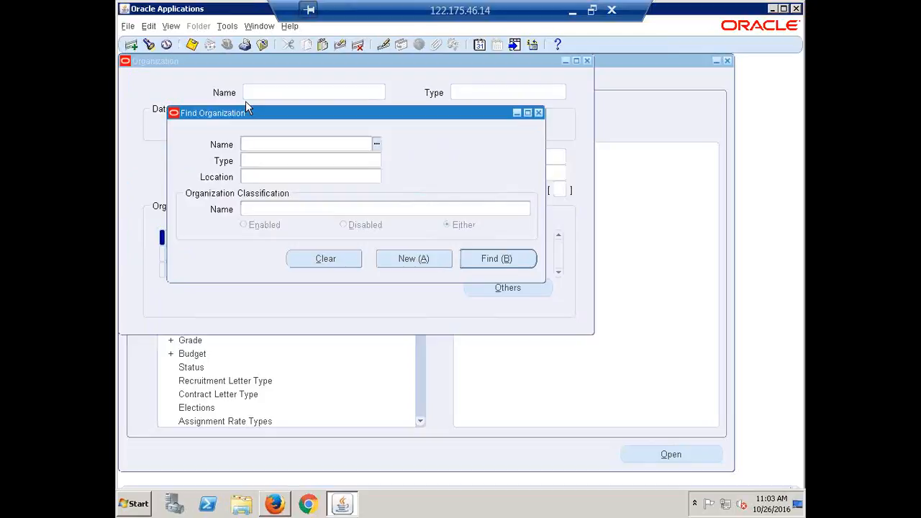
click(405, 261)
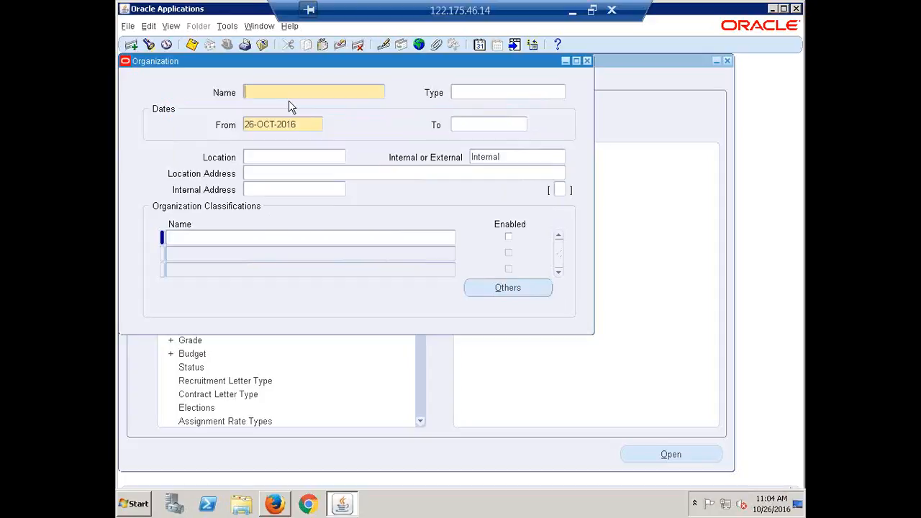
Name the organization 'CALFRE India Business Group' and bring up the Organization Types list
text(CALFRE India Business Group)
click(478, 94)
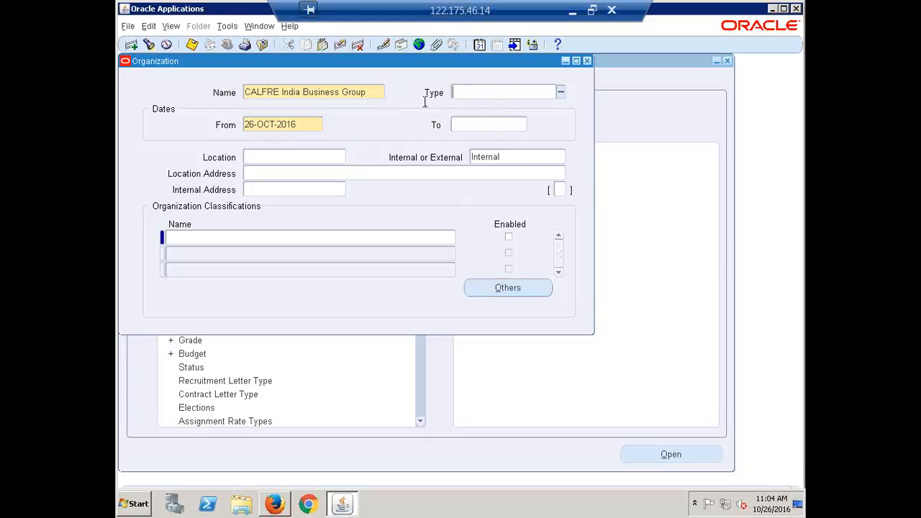
click(560, 94)
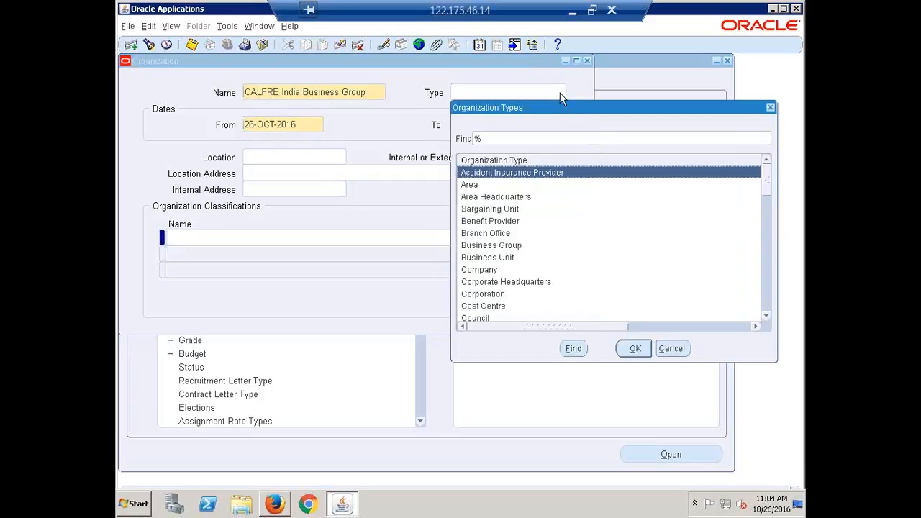
Filter the Organization Types list with 'b' and choose Business Group as the type
text(b)
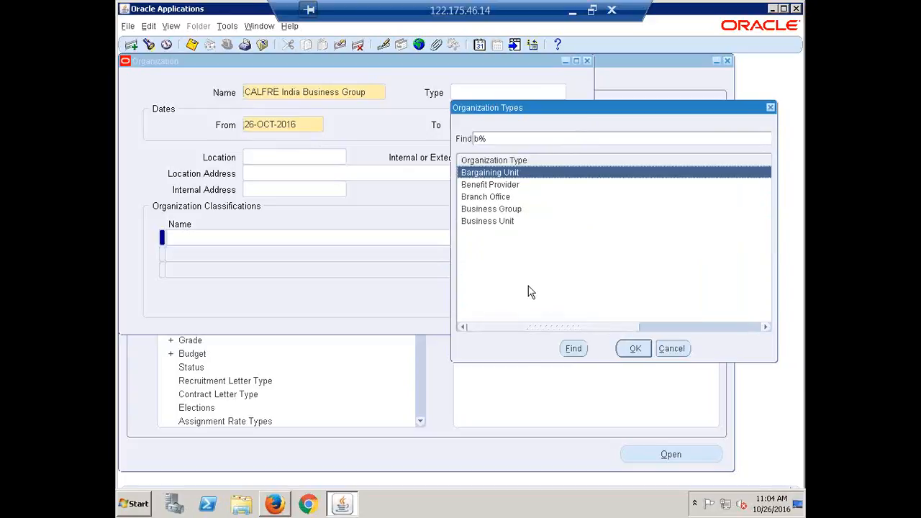
click(500, 211)
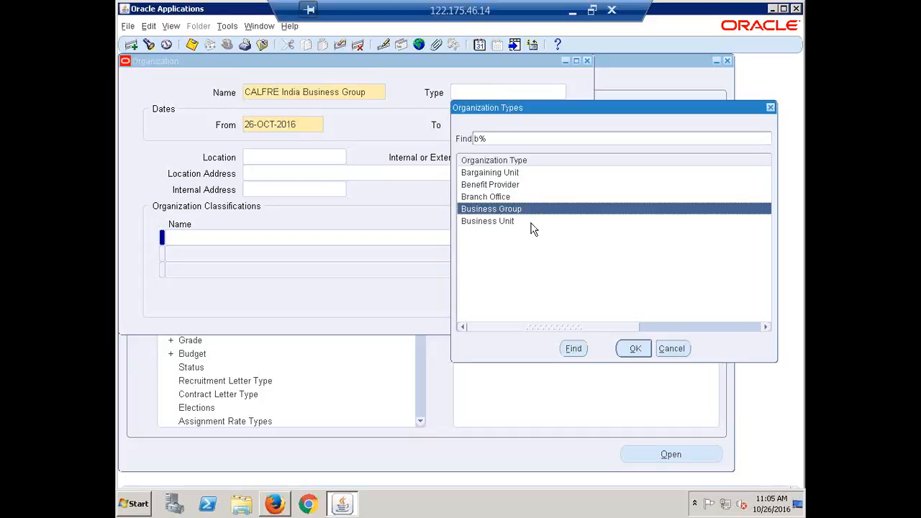
click(636, 349)
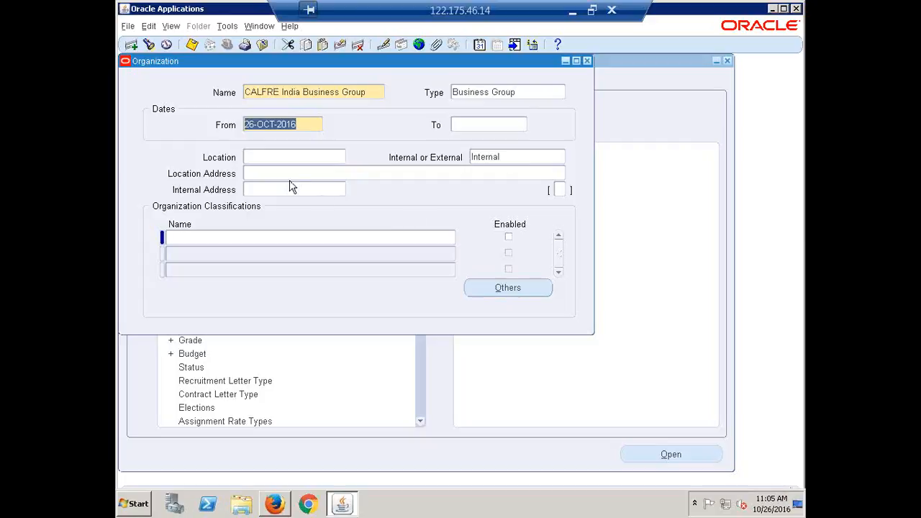
Set the Location to Hyderabad, auto-filling the Hyderabad, Andhra Pradesh address
click(277, 155)
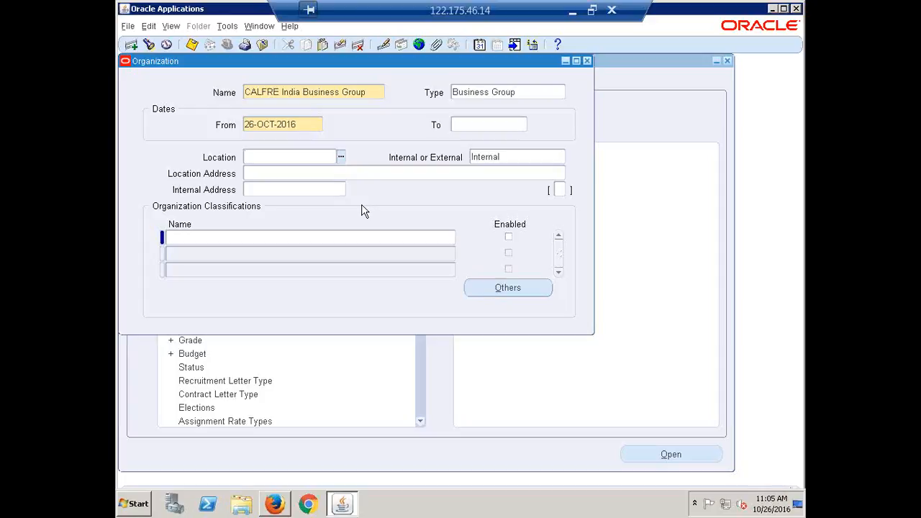
text(hyderabad)
key(Tab)
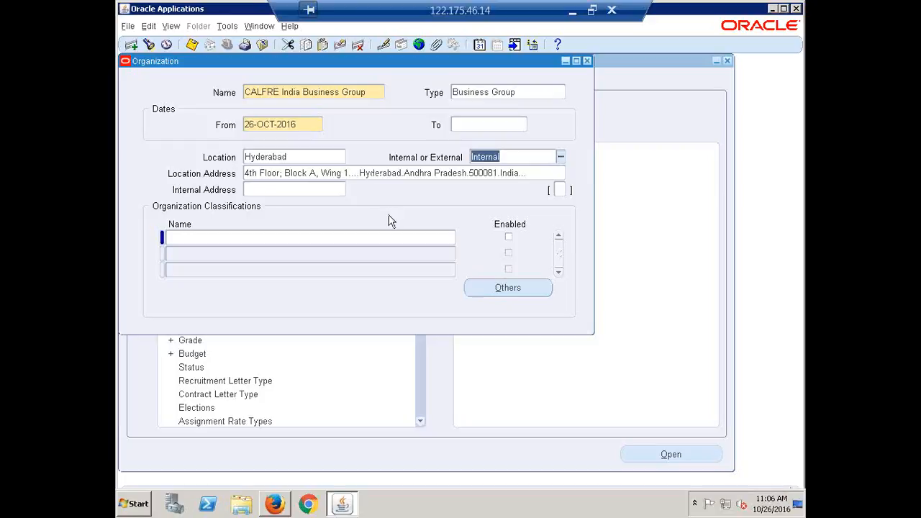
click(318, 97)
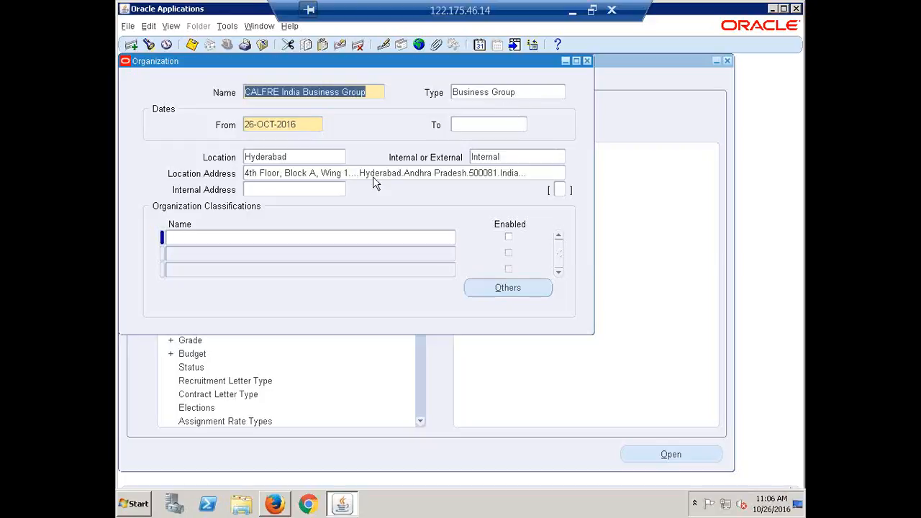
click(307, 157)
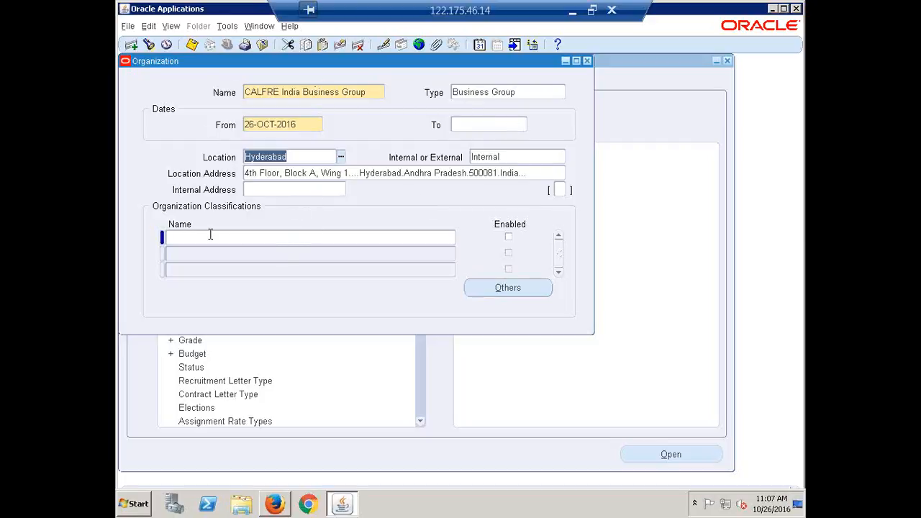
click(184, 238)
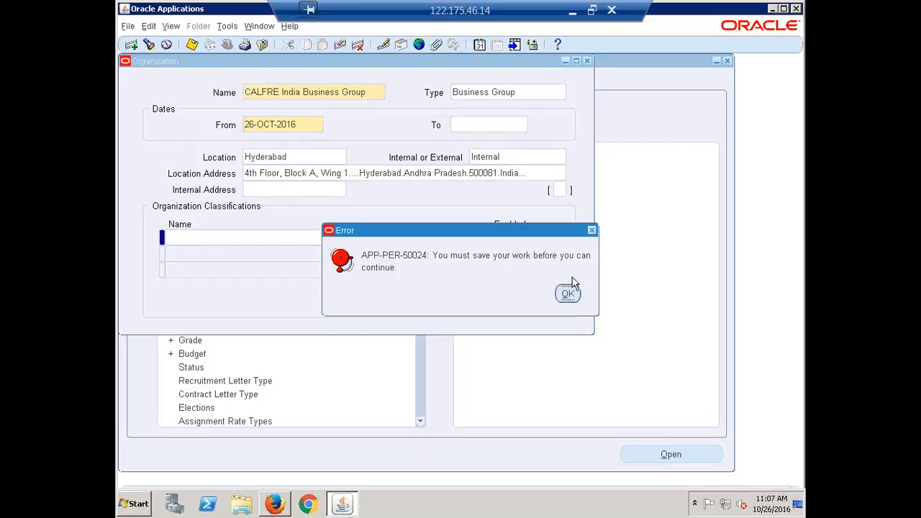
click(567, 295)
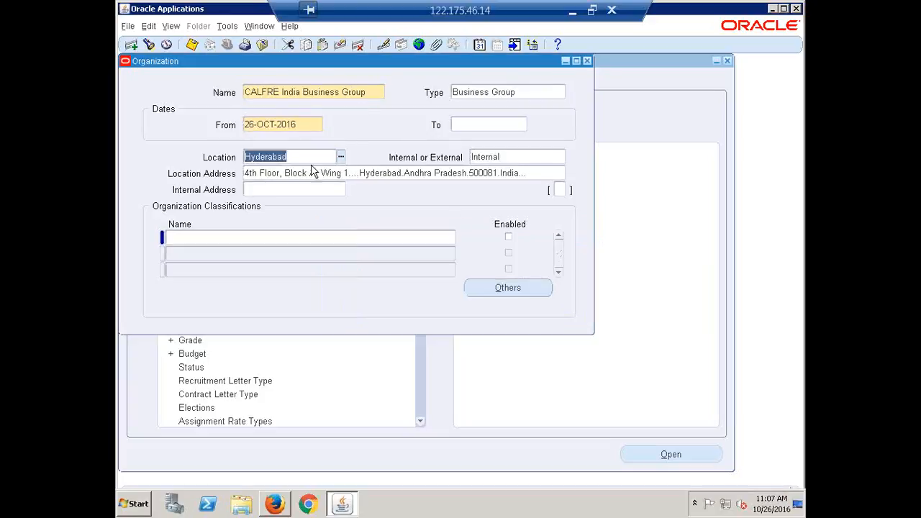
click(374, 91)
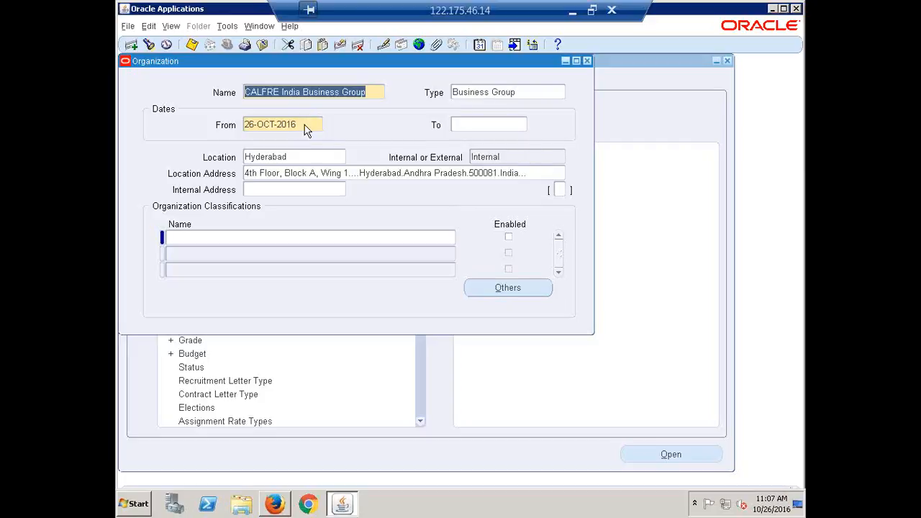
Select the CALFRE India Business Group name, then place the cursor in the first classification Name field
click(370, 92)
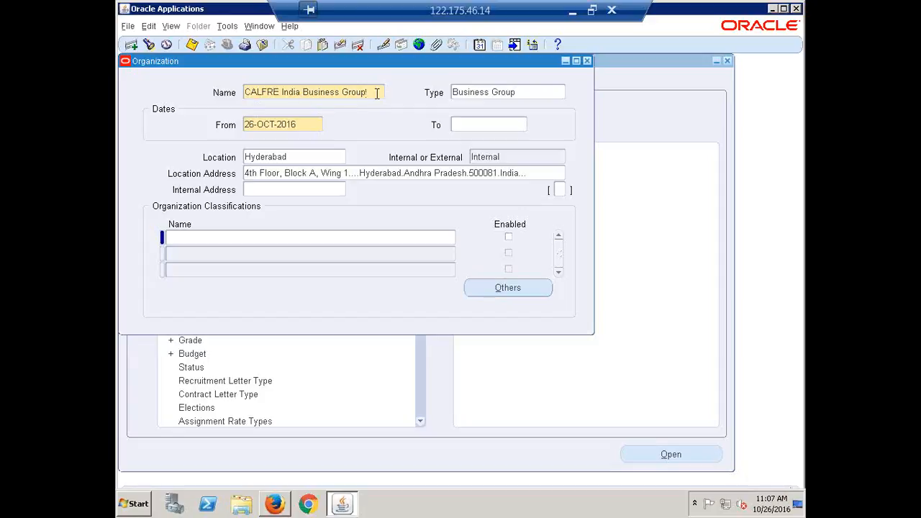
drag(376, 93, 282, 92)
drag(224, 85, 220, 87)
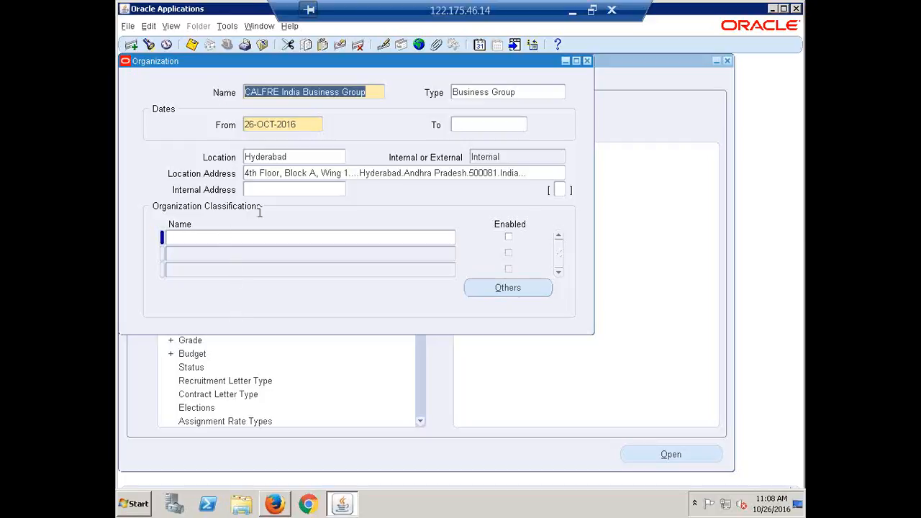
click(205, 242)
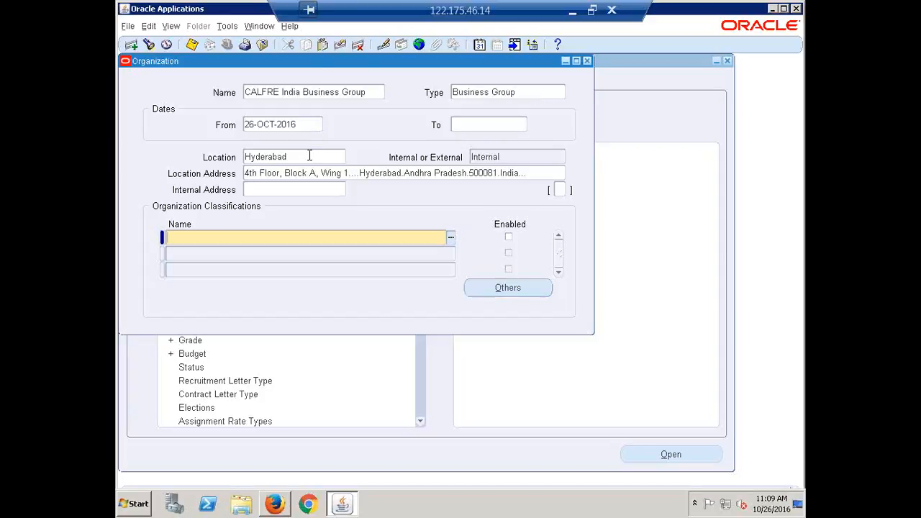
Enter 'business g' and auto-complete the first classification to Business Group
text(business g)
key(Tab)
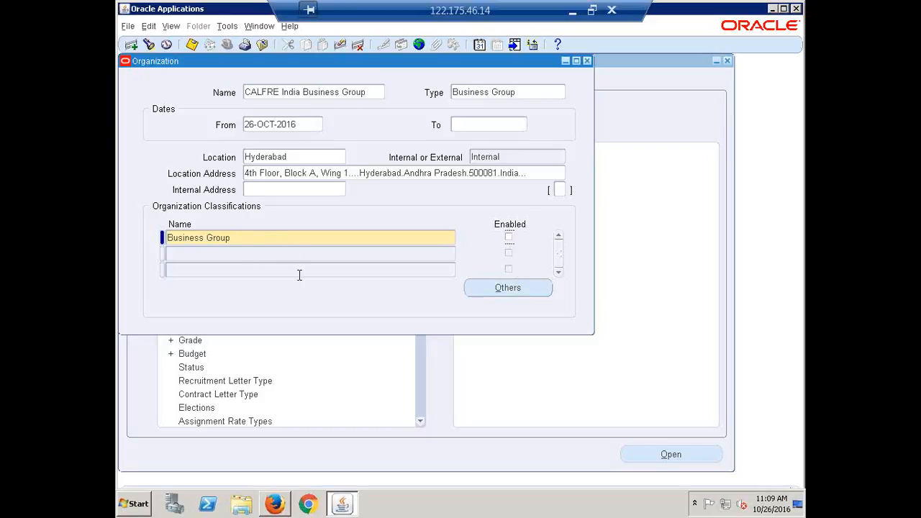
Enable the Business Group classification and save the organization with Ctrl+S
click(509, 240)
key(ctrl+s)
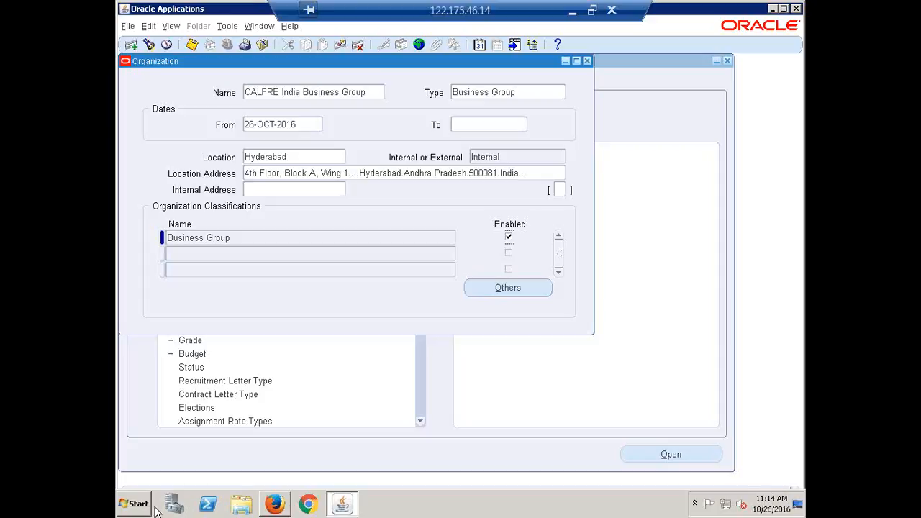
click(243, 239)
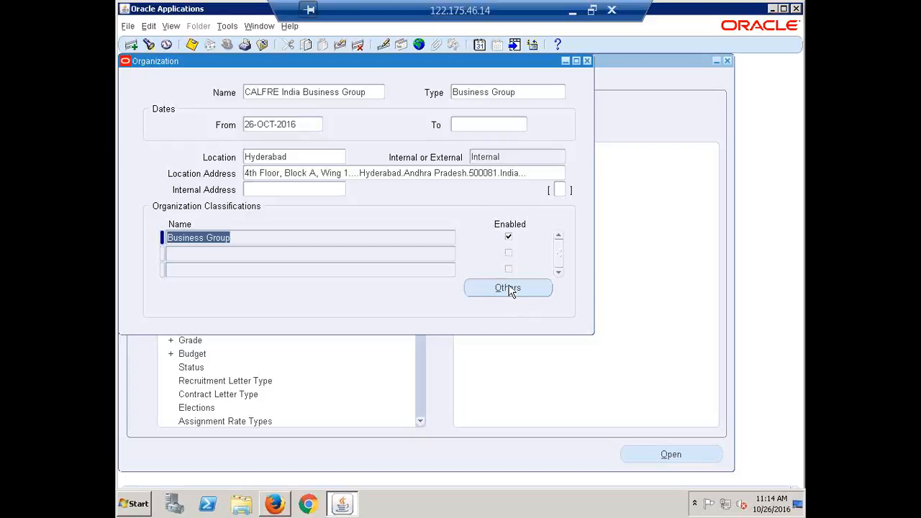
click(572, 11)
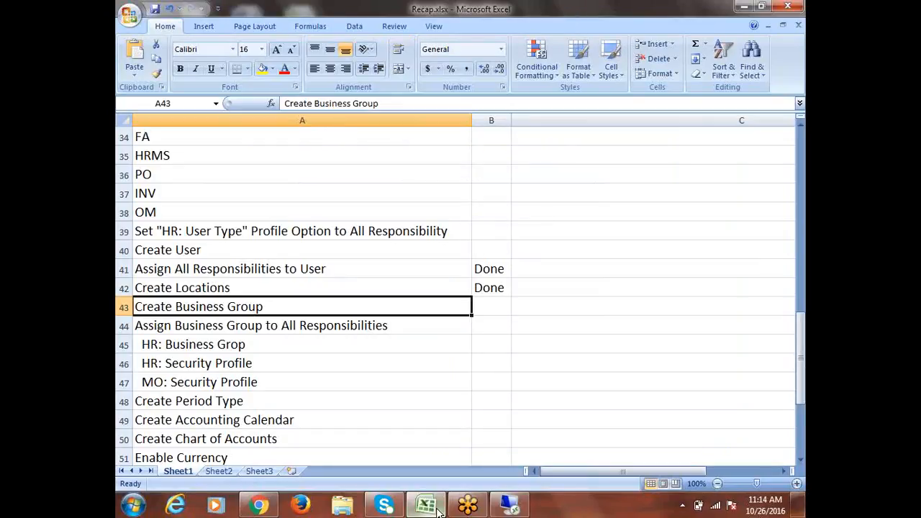
click(468, 505)
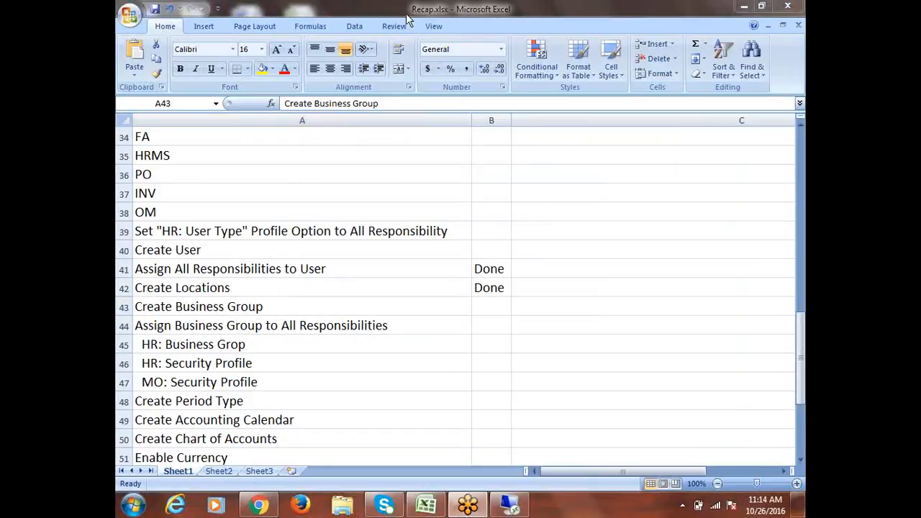
click(744, 7)
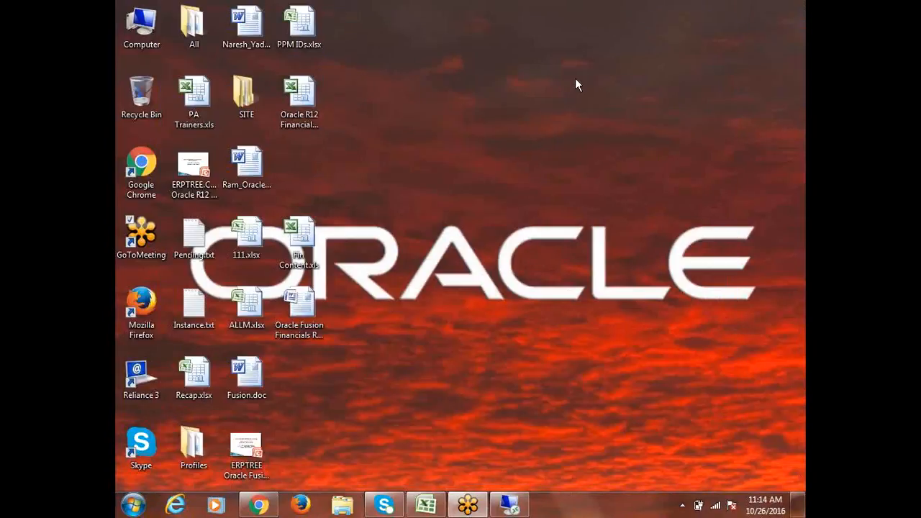
click(510, 505)
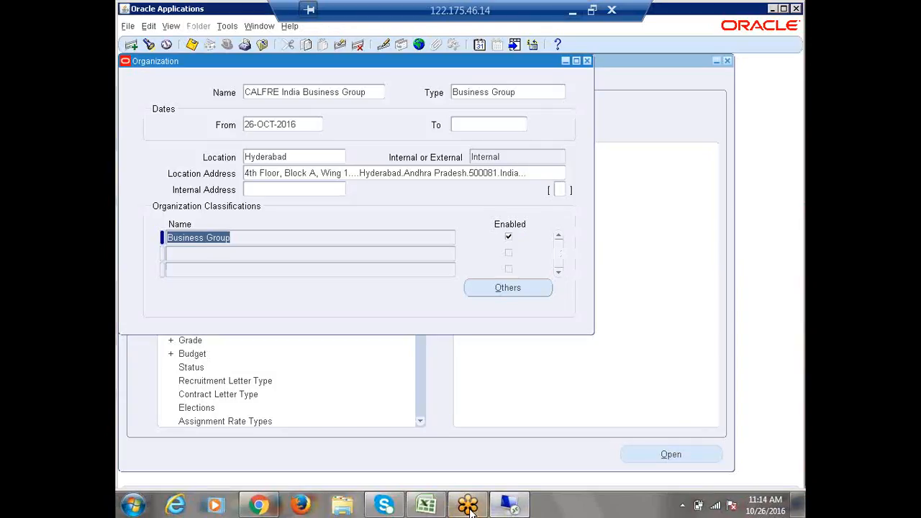
Choose Business Group Info from the CALFRE India Business Group's additional organization information list
click(506, 289)
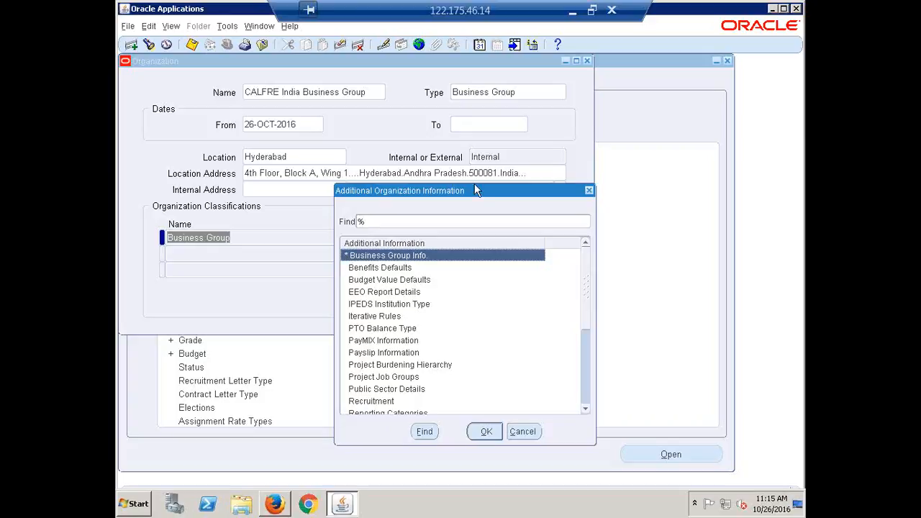
drag(471, 189, 300, 128)
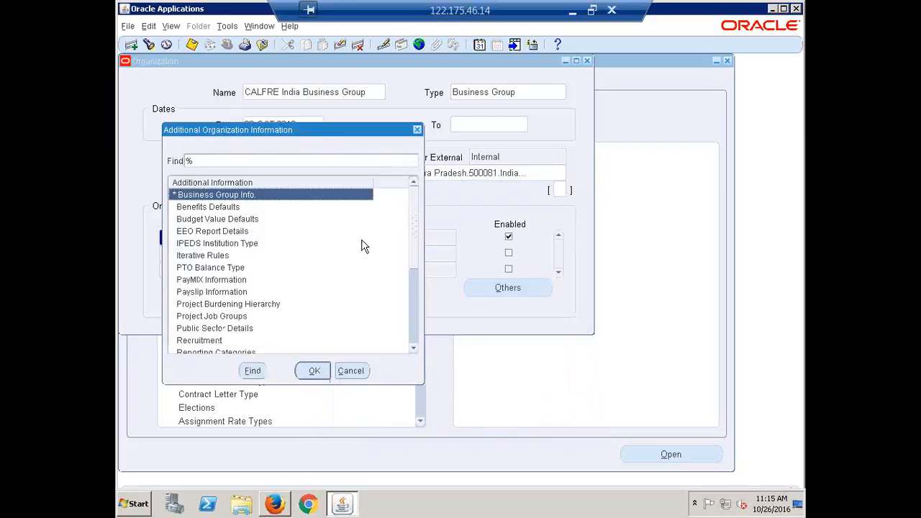
click(315, 371)
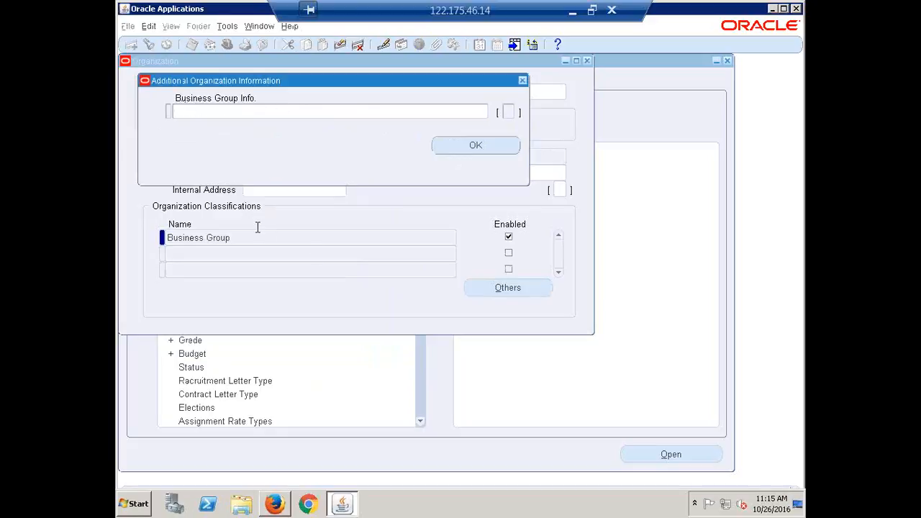
Enter Short Name CALFREBG in the Business Group Info form, then list the Employee Number Generation options
click(205, 109)
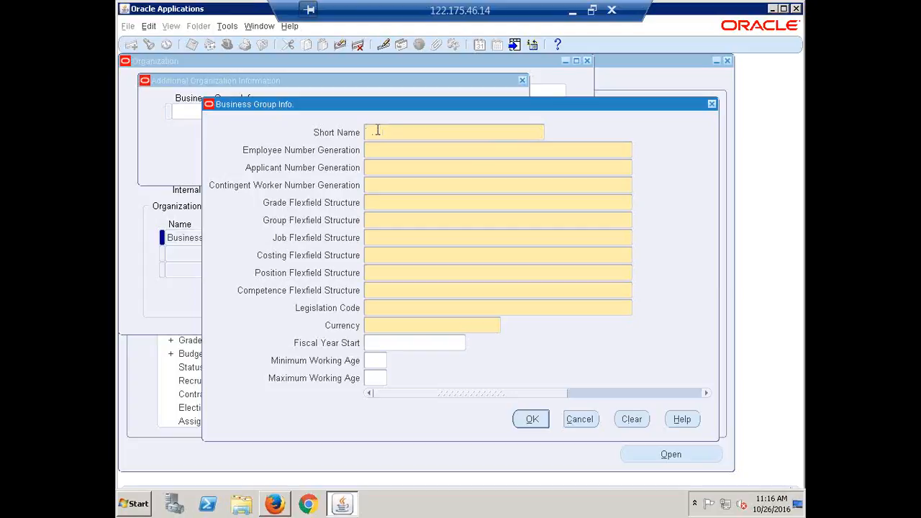
text(CALFRER)
text(G)
key(Tab)
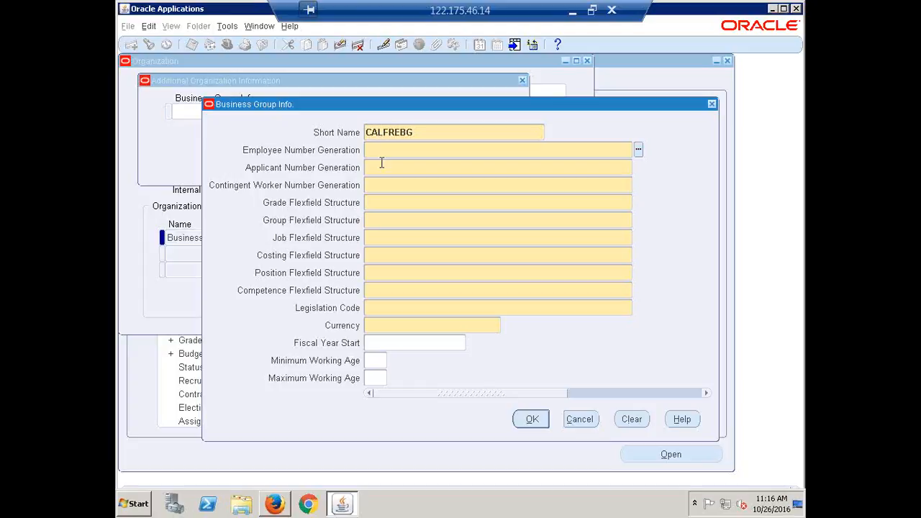
click(638, 150)
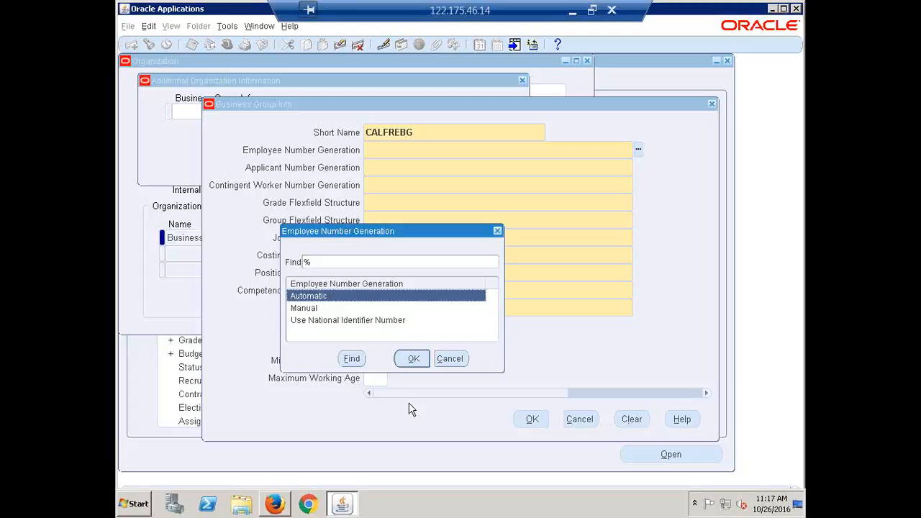
Set Employee, Applicant and Contingent Worker Number Generation to Automatic
click(413, 357)
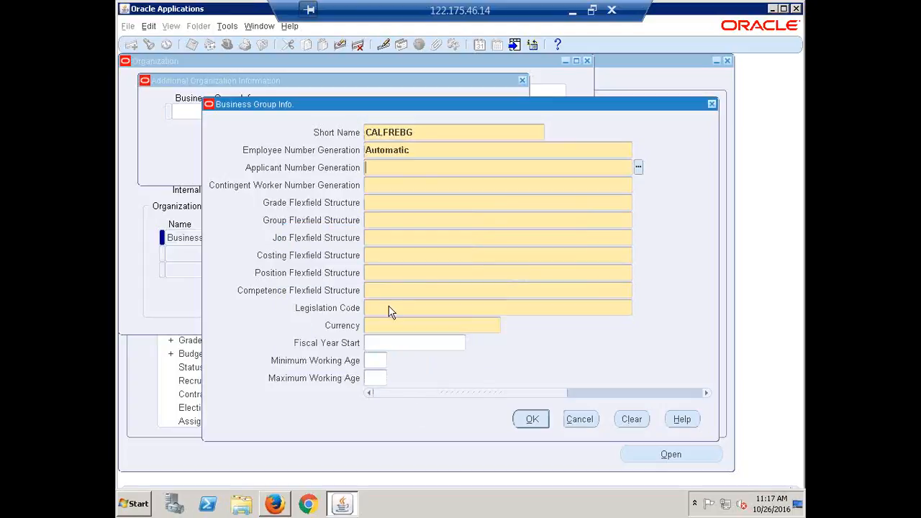
click(384, 172)
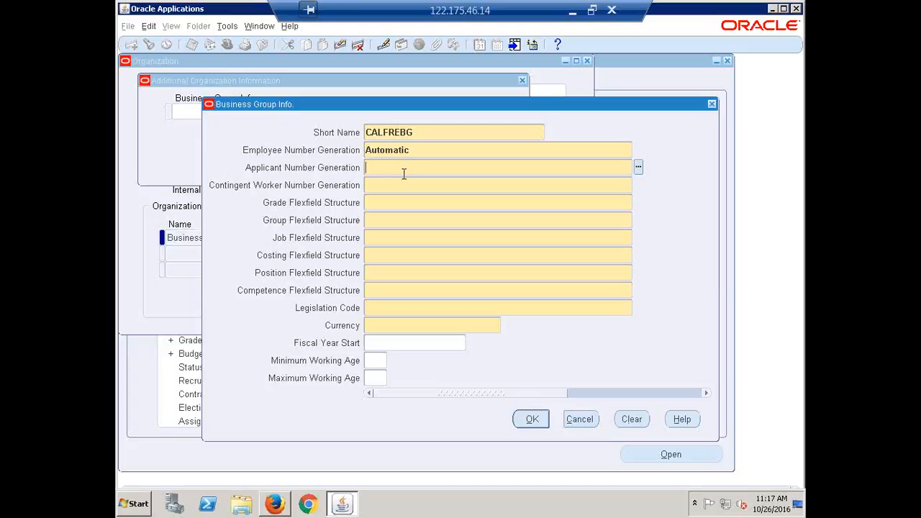
text(AUT)
text(Auto)
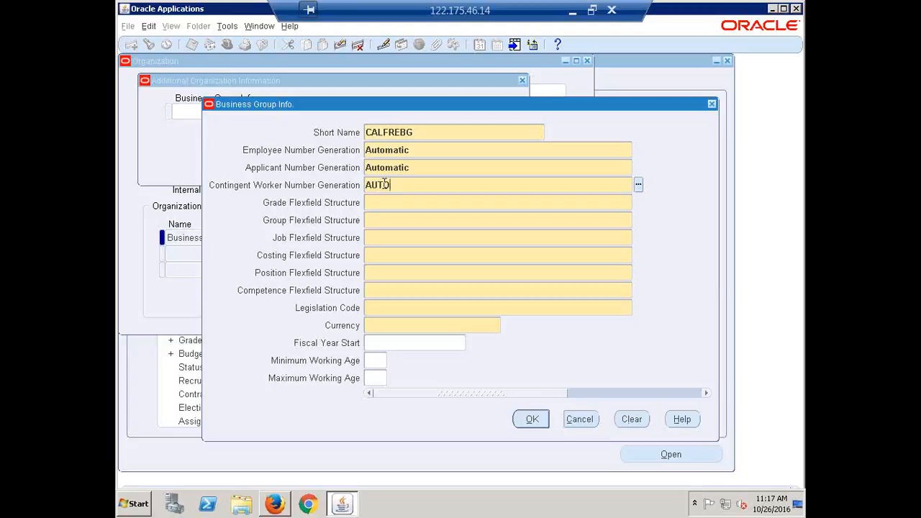
key(Tab)
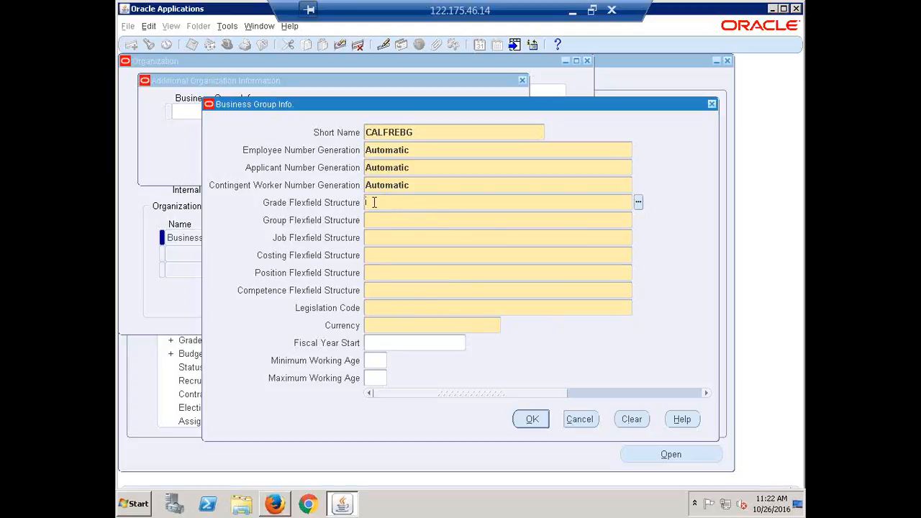
Set the Grade Flexfield Structure to Grade Flexfield, filtering the structure list with 'g'
click(638, 202)
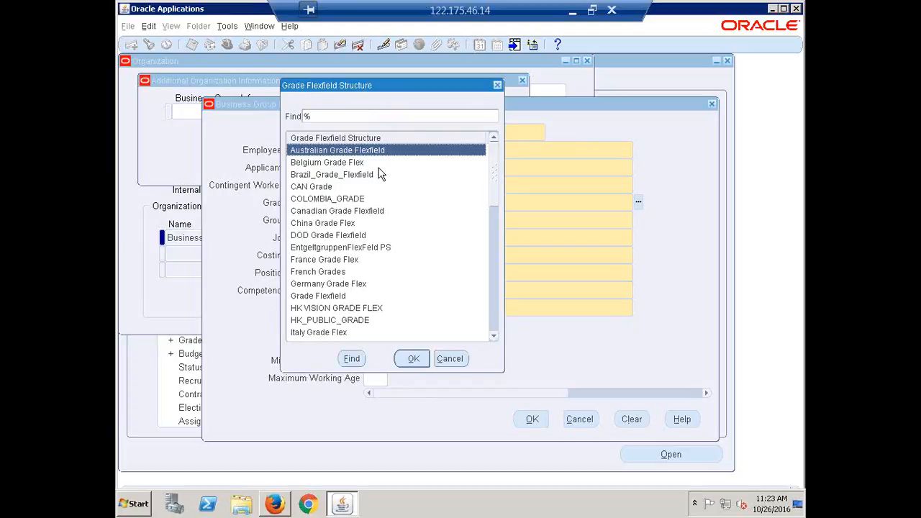
drag(403, 88, 462, 96)
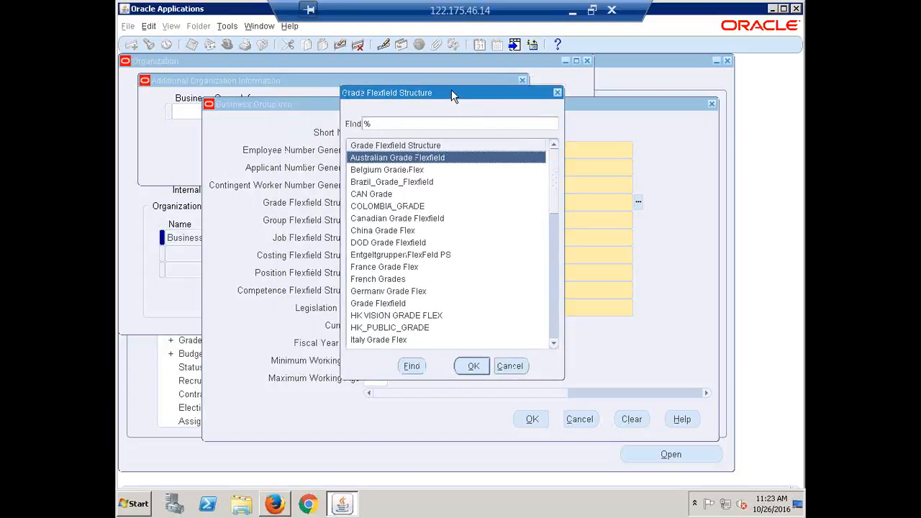
drag(452, 92, 566, 100)
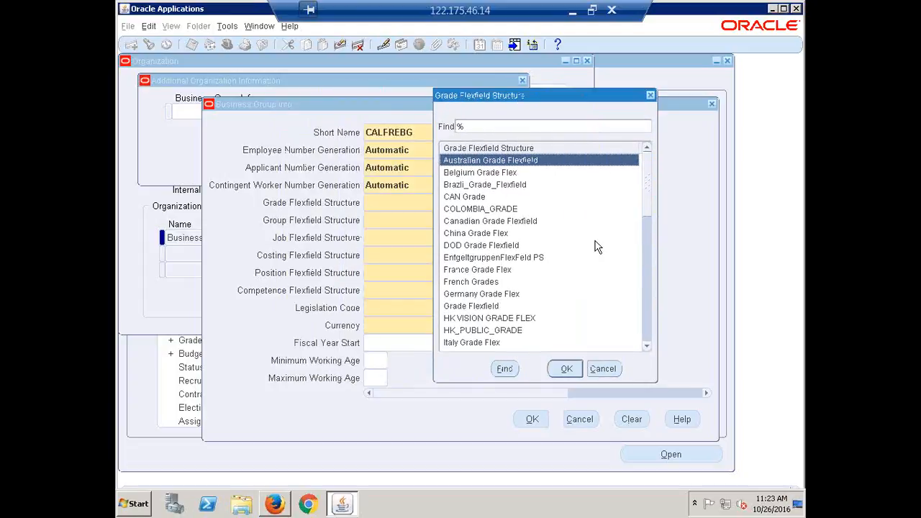
text(g)
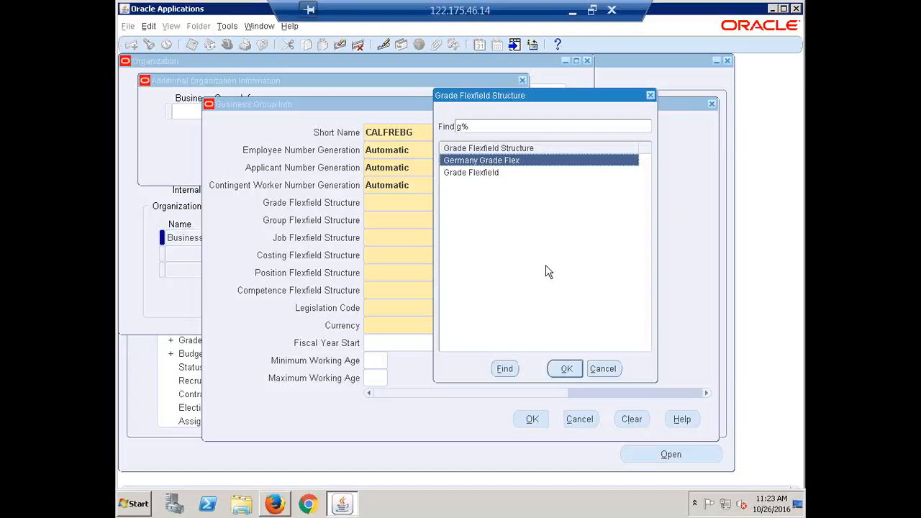
click(458, 174)
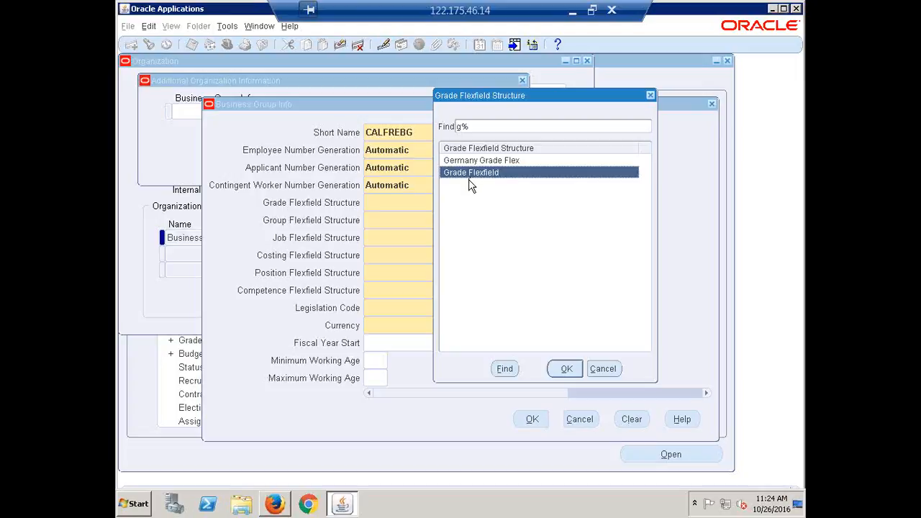
click(564, 369)
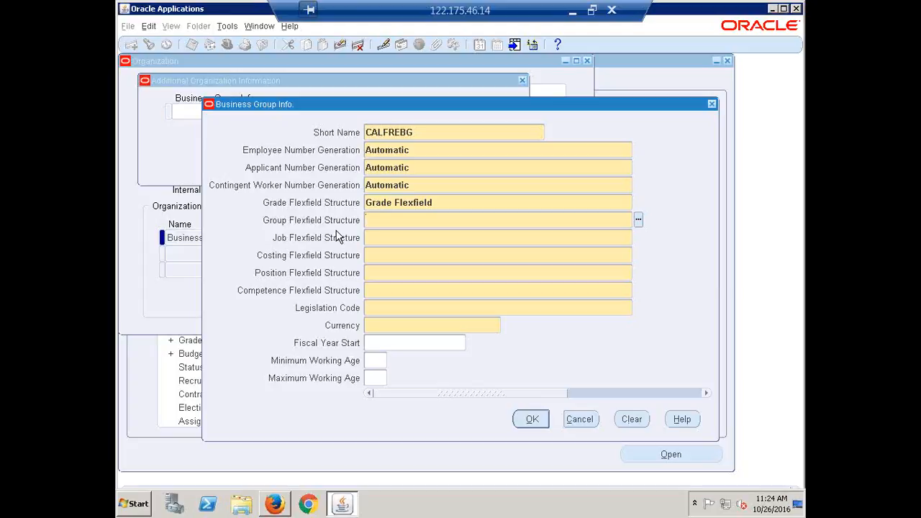
Set the group and job structures to People Group Flexfield and Job Flexfield
text(PEOPLE)
key(Tab)
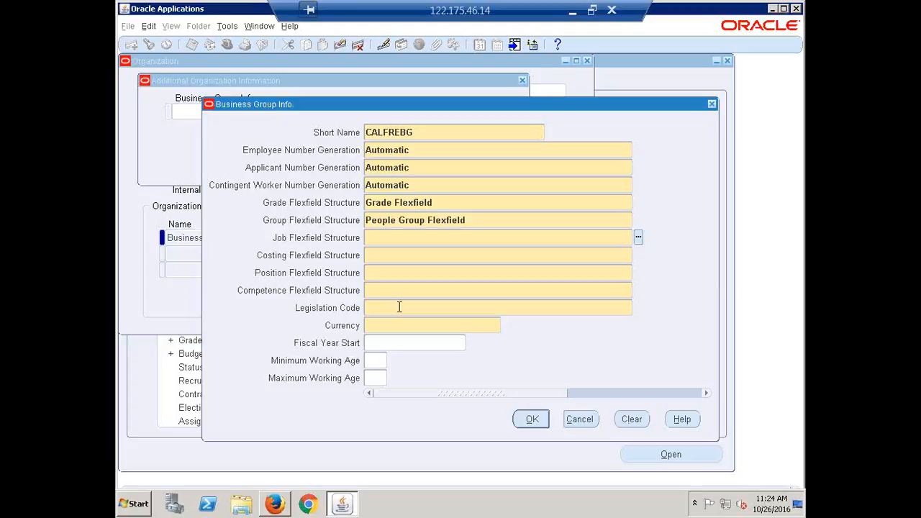
text(JOB)
key(Tab)
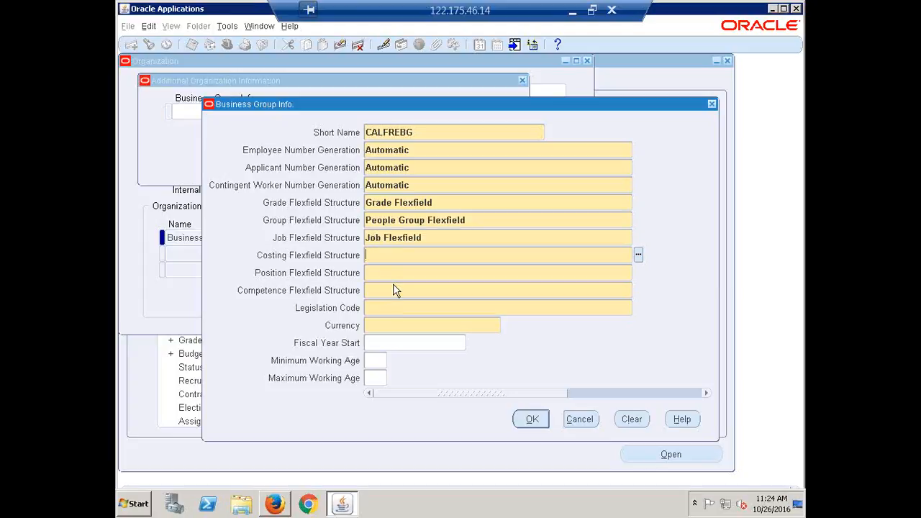
Set the costing structure to Cost Allocation Flexfield and list position structures matching 'posi'
text(Costing)
key(Tab)
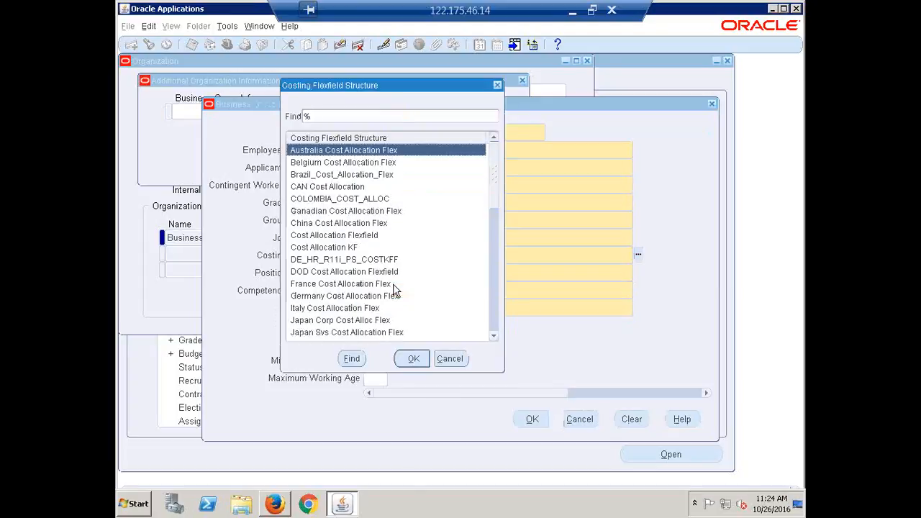
text(c)
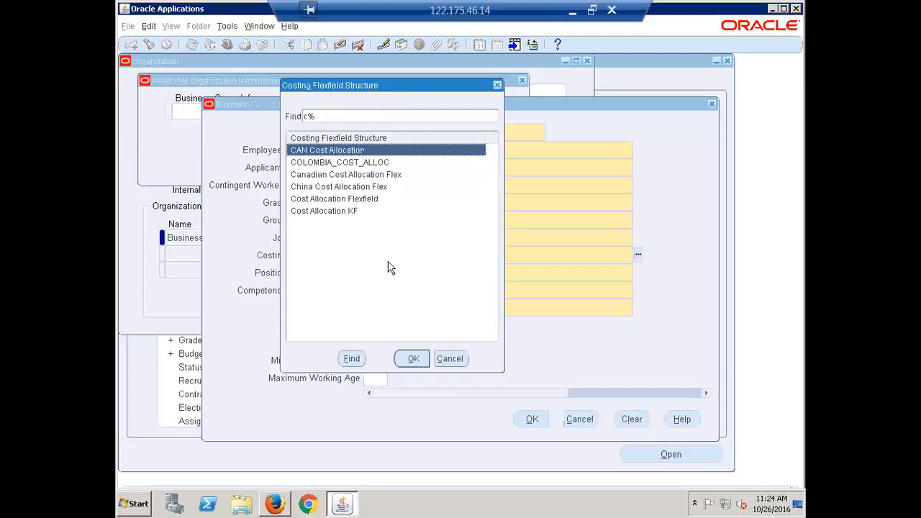
click(319, 213)
click(322, 201)
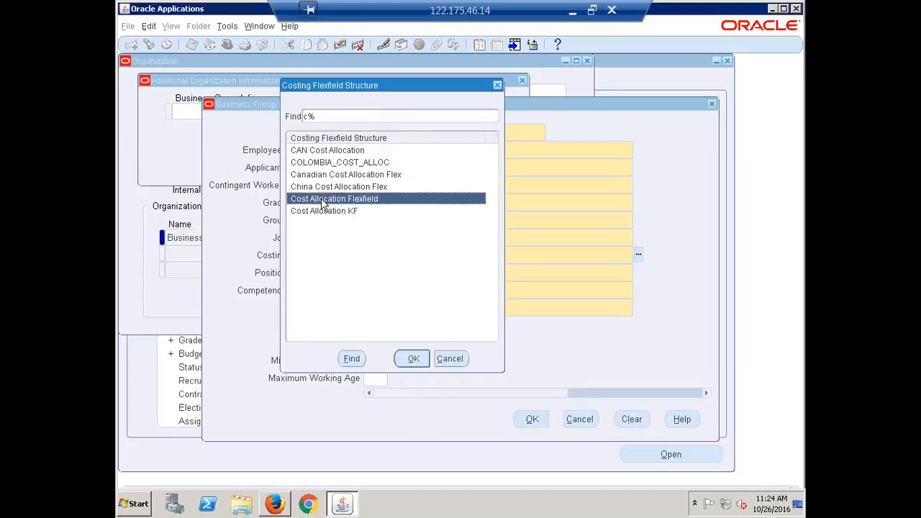
click(413, 359)
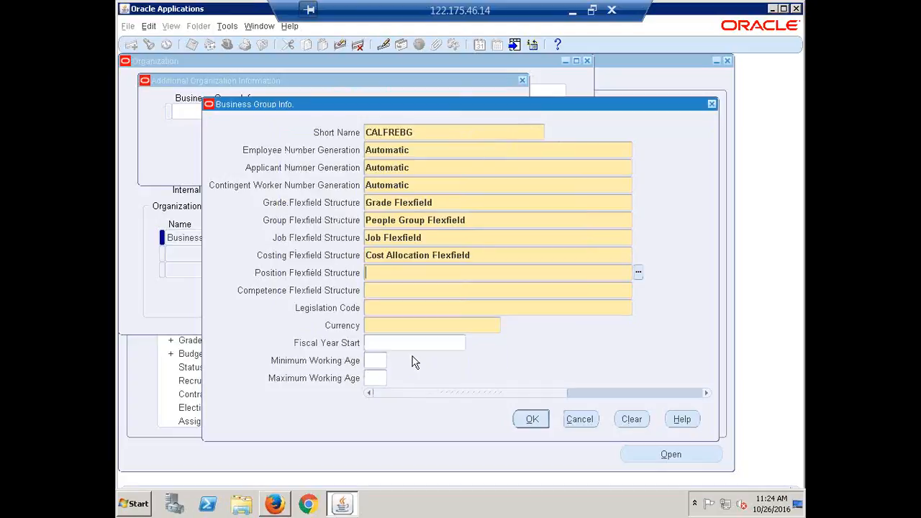
text(posit)
key(Tab)
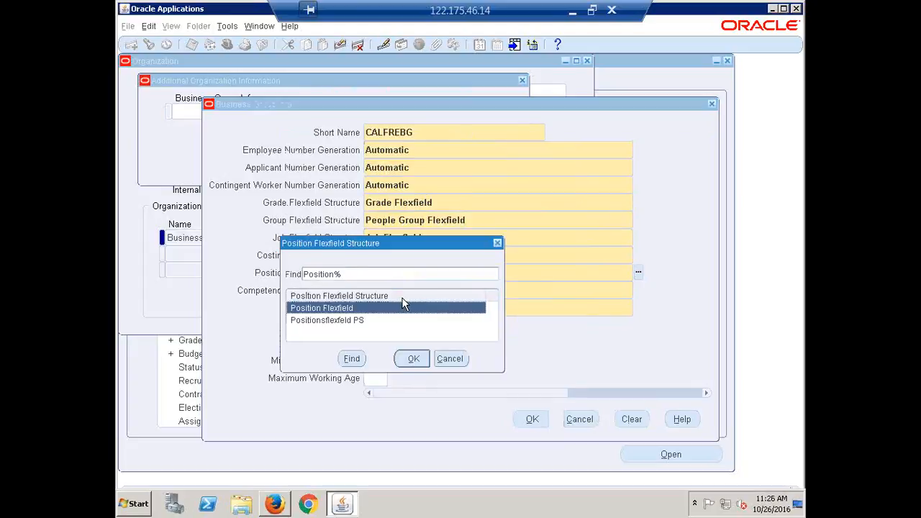
Accept Position Flexfield and set the competence structure to Competence Flexfield
click(405, 359)
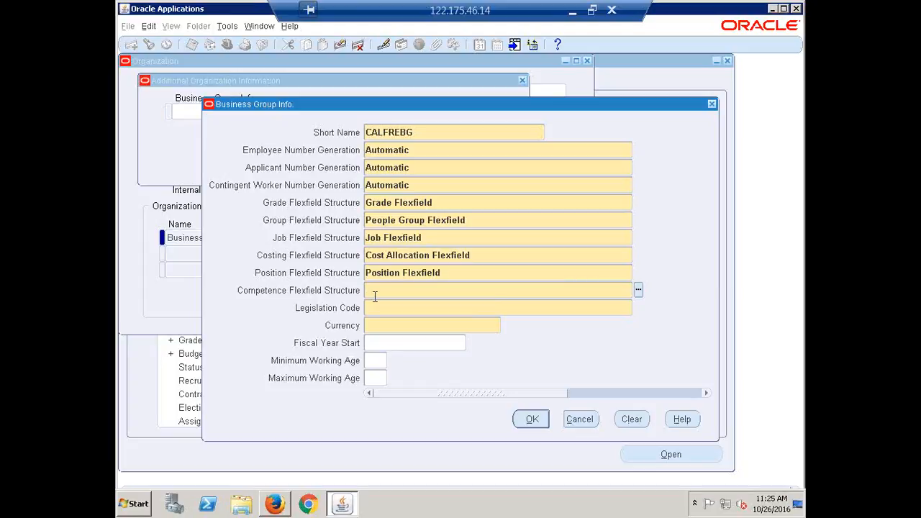
text(Competenc)
key(Tab)
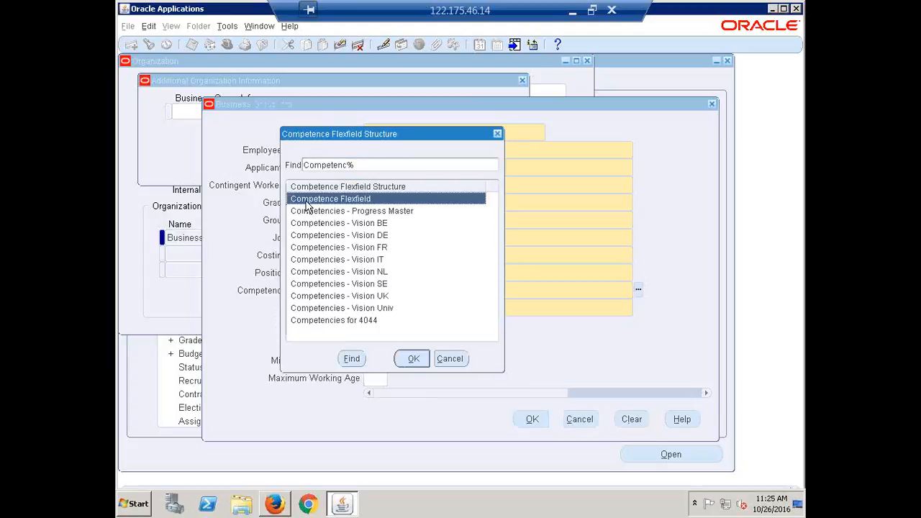
click(409, 363)
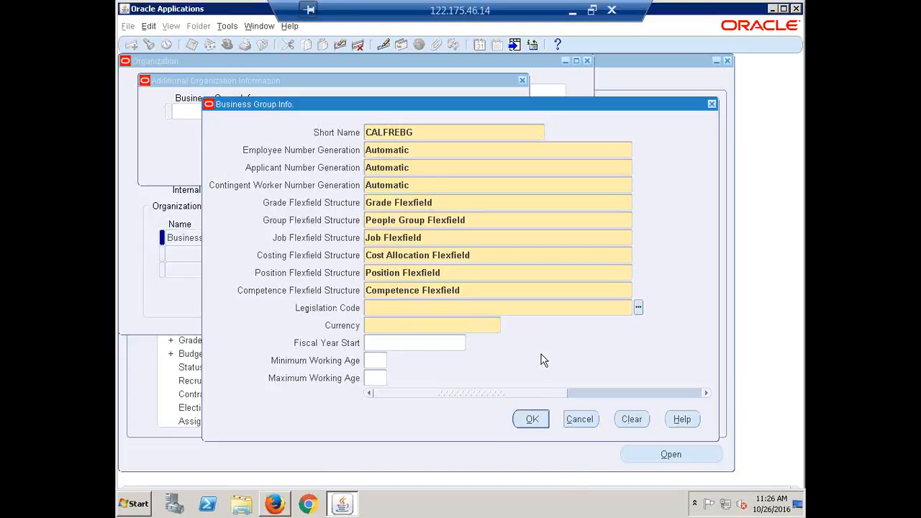
Enter legislation code India and currency INR, then accept the Business Group Info
text(india)
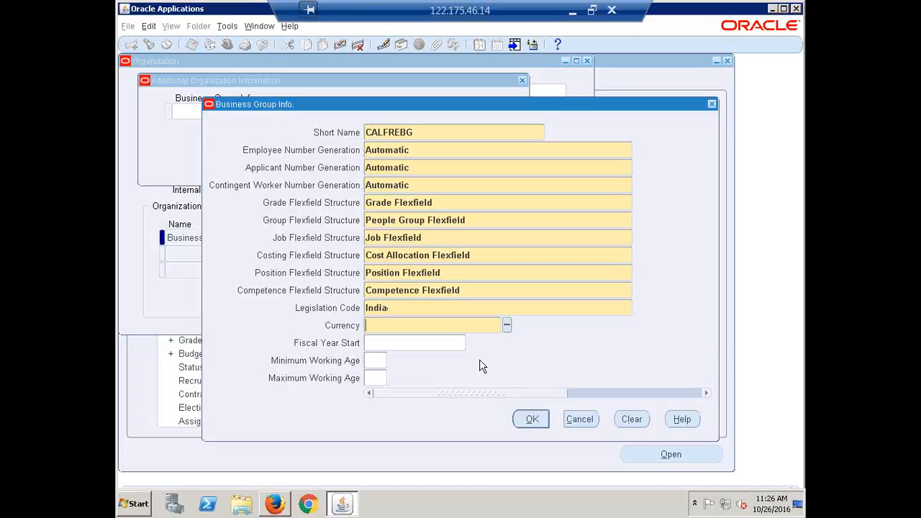
text(INR)
key(Tab)
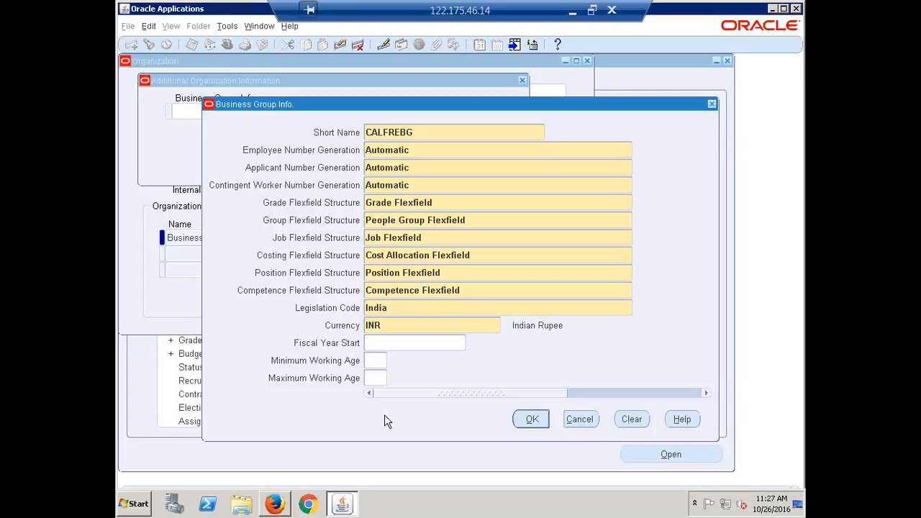
click(534, 420)
click(530, 420)
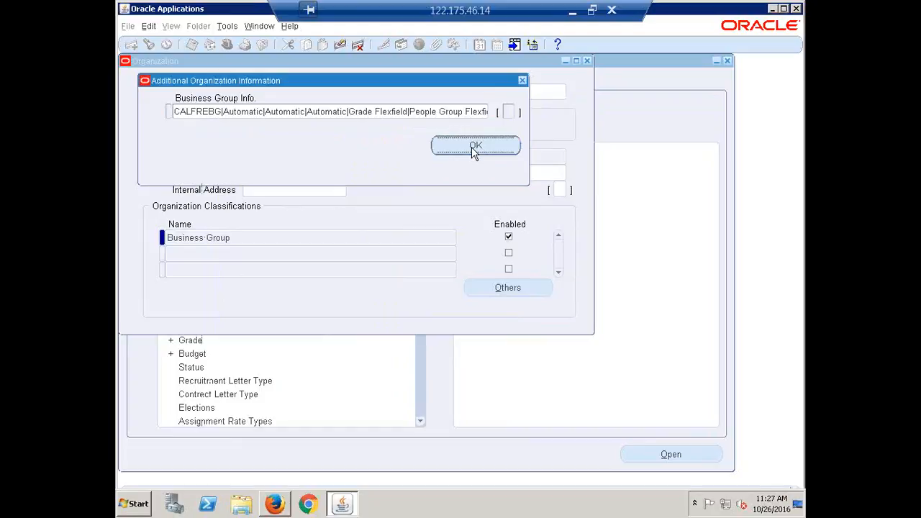
Recheck the Business Group Info, accept the additional organization information and save the organization
click(411, 116)
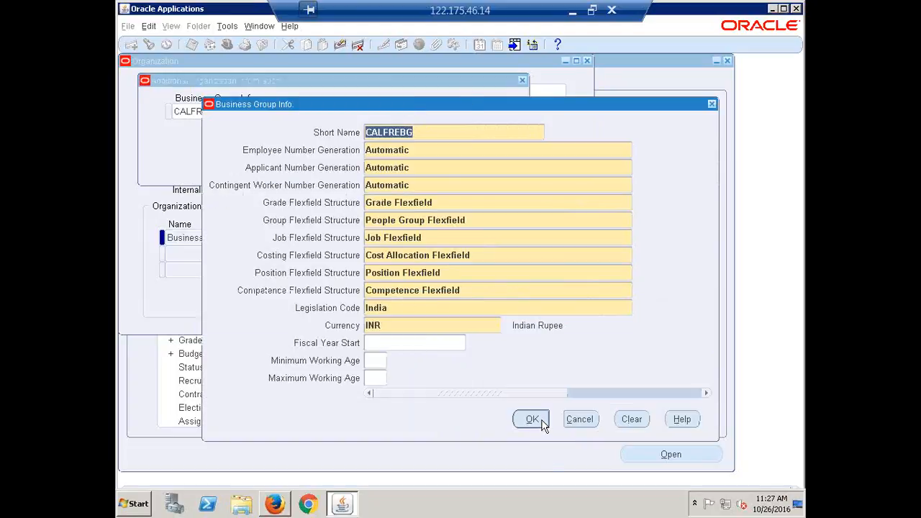
click(532, 420)
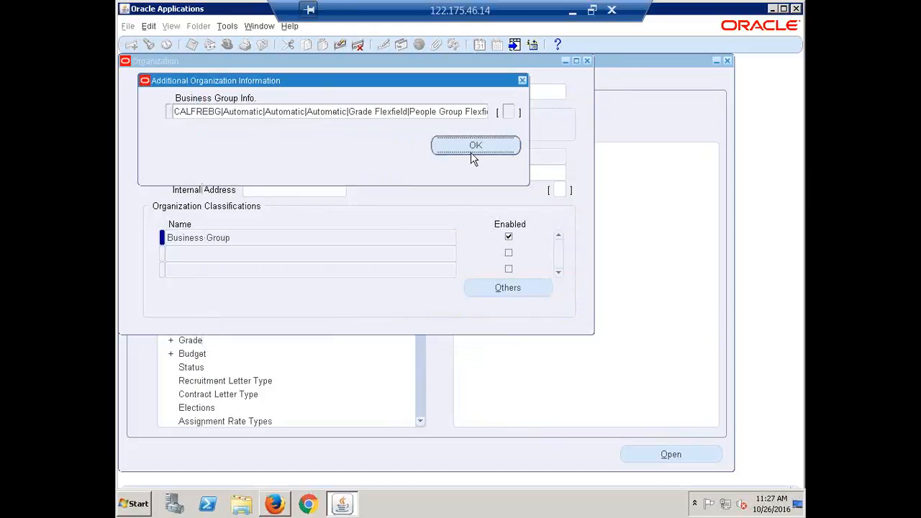
click(464, 149)
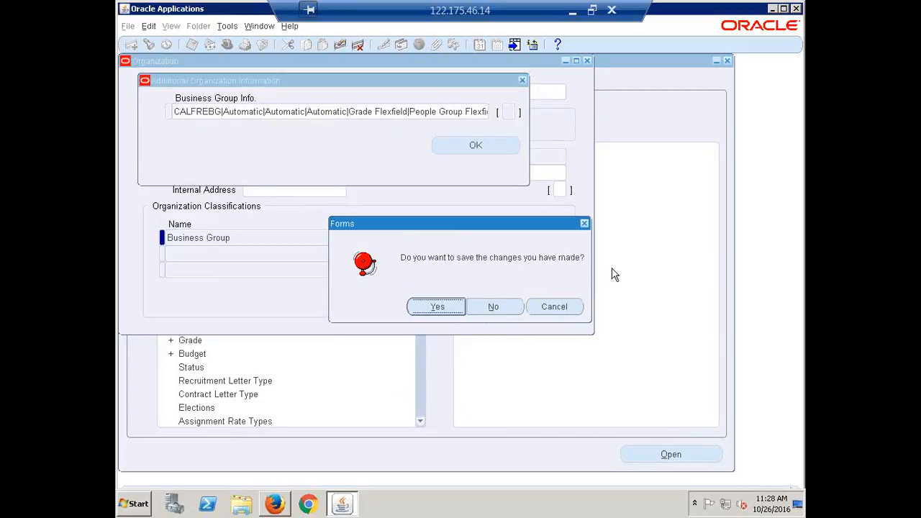
click(437, 307)
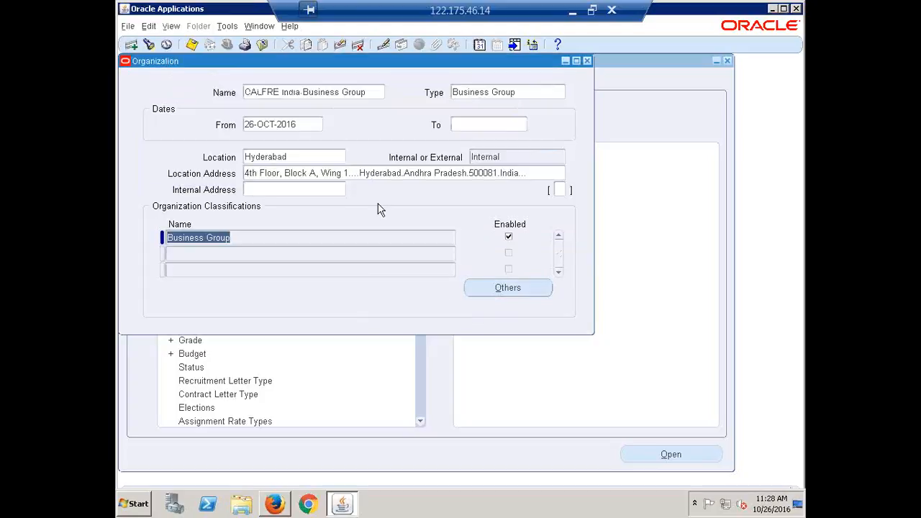
Review the organization's name, location and Business Group classification details without changes
click(315, 92)
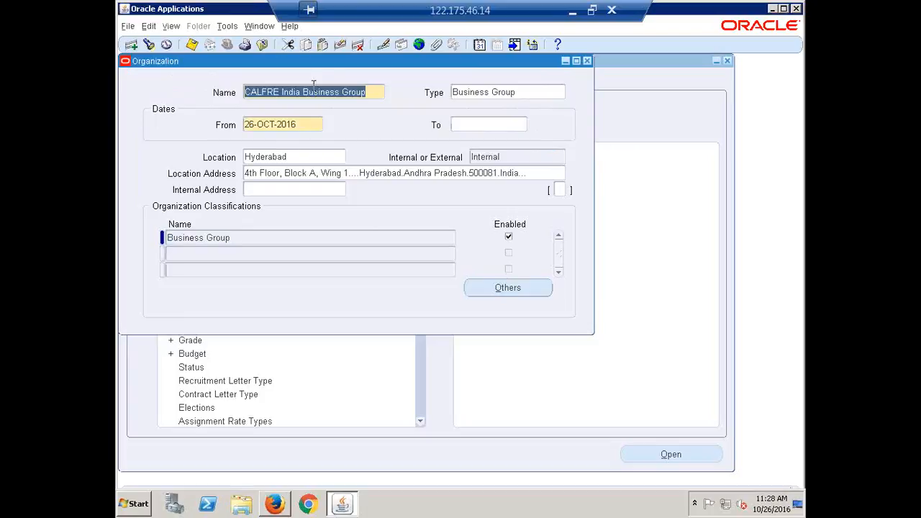
click(296, 154)
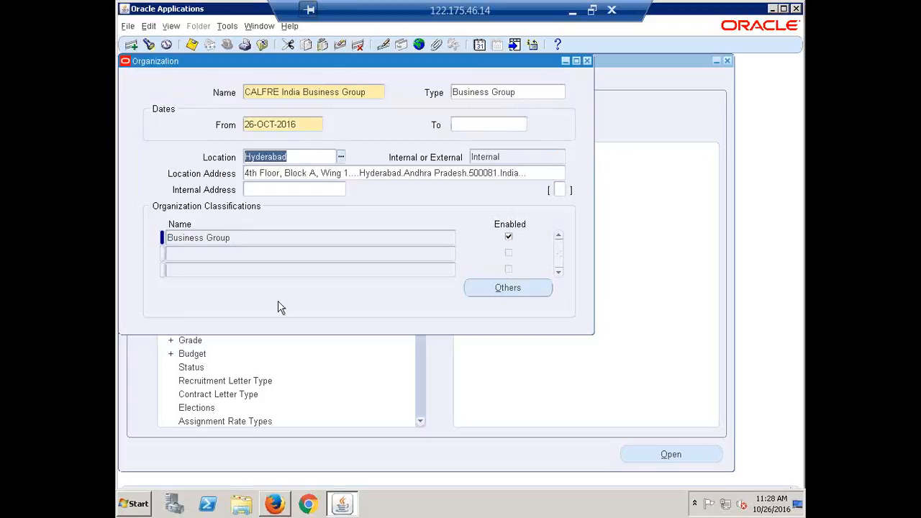
click(242, 238)
click(508, 288)
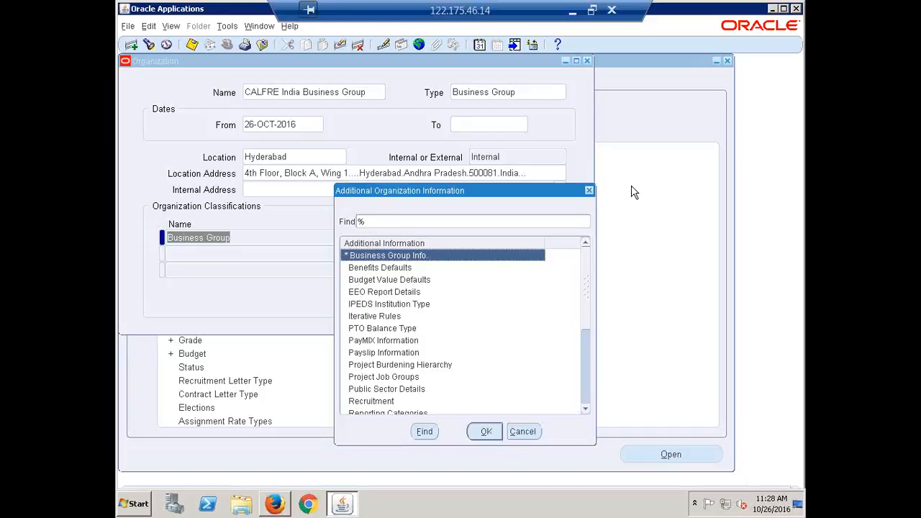
click(589, 191)
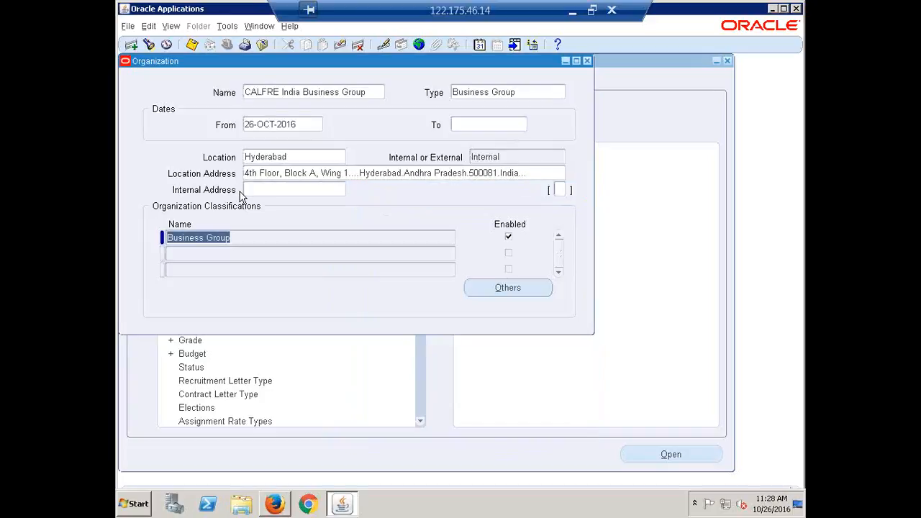
Close the Organization window, collapse the Navigator list and minimise the remote session
click(588, 61)
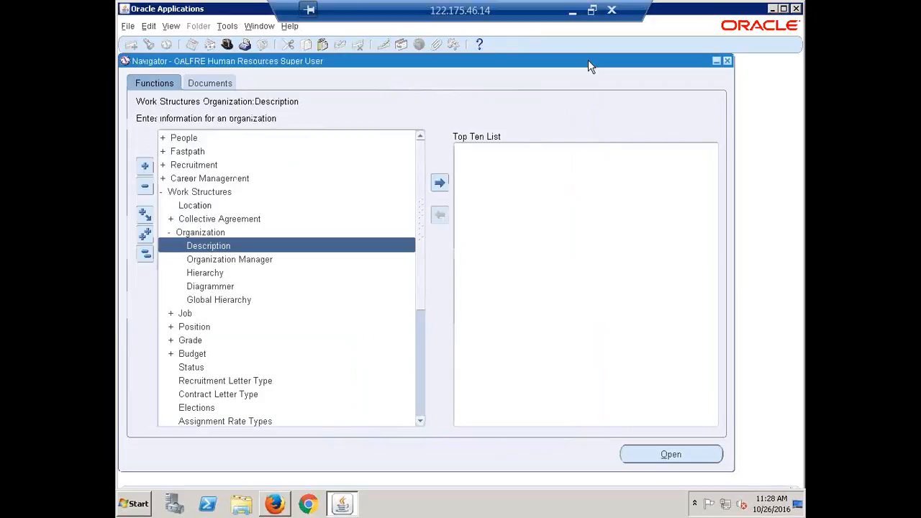
click(146, 255)
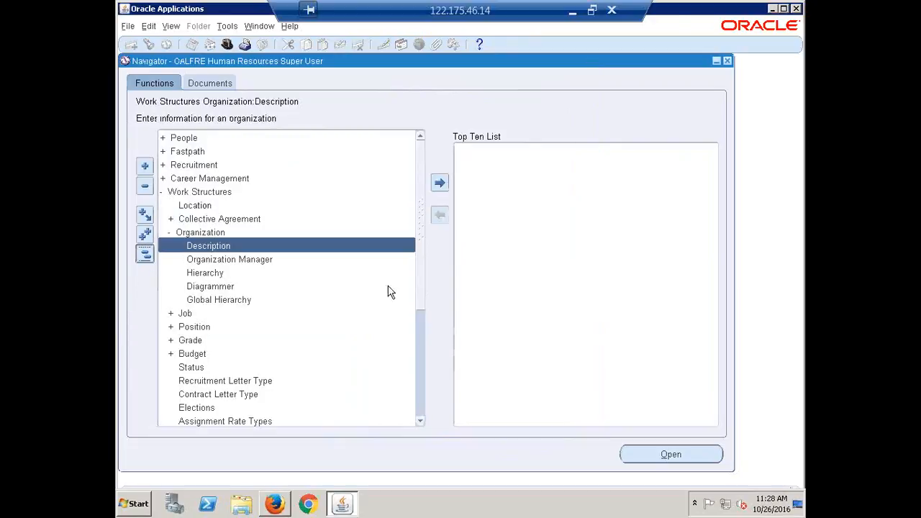
click(574, 14)
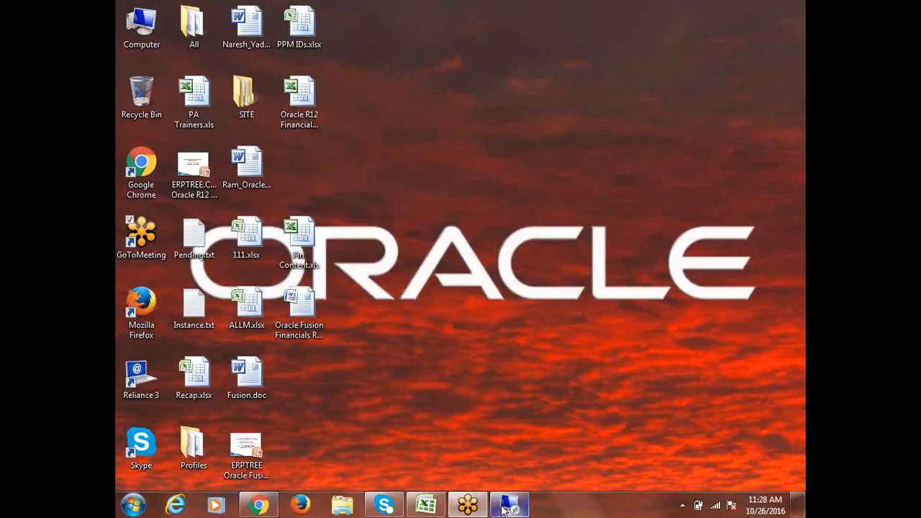
click(426, 505)
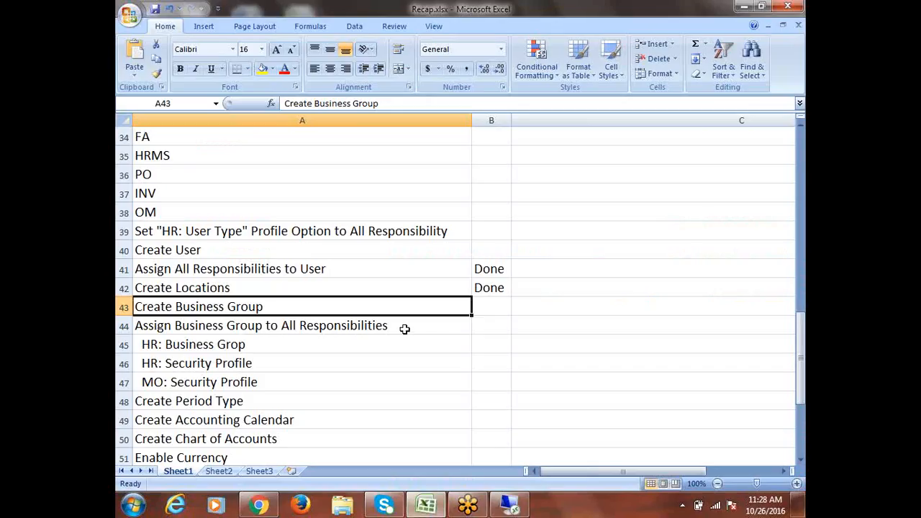
scroll(379, 350, down, 2)
drag(219, 231, 244, 272)
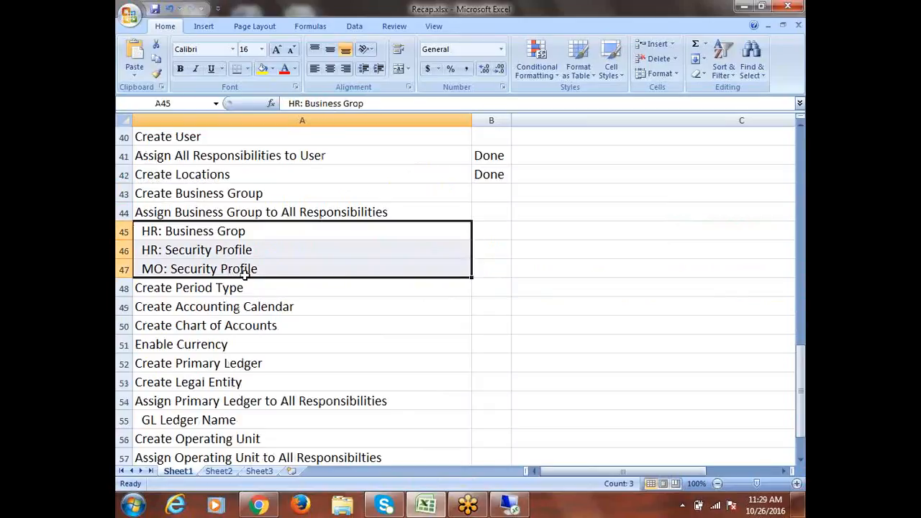
click(194, 231)
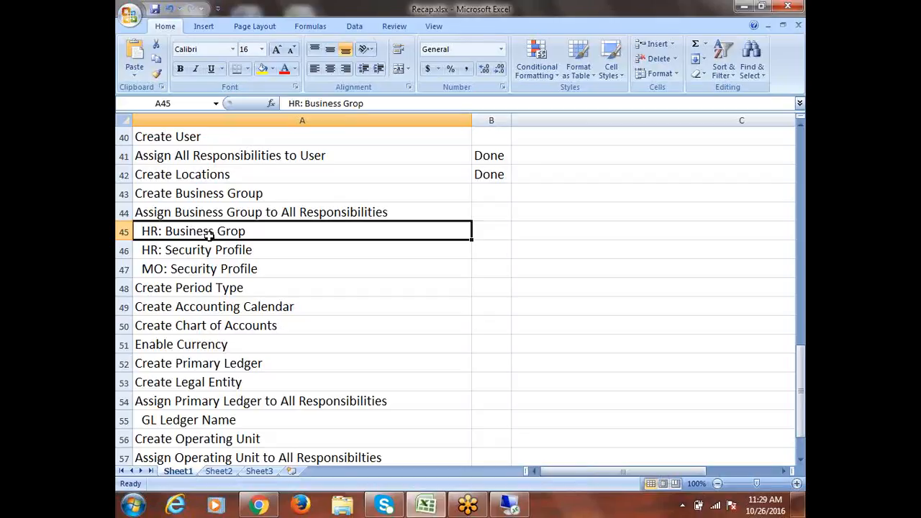
click(215, 249)
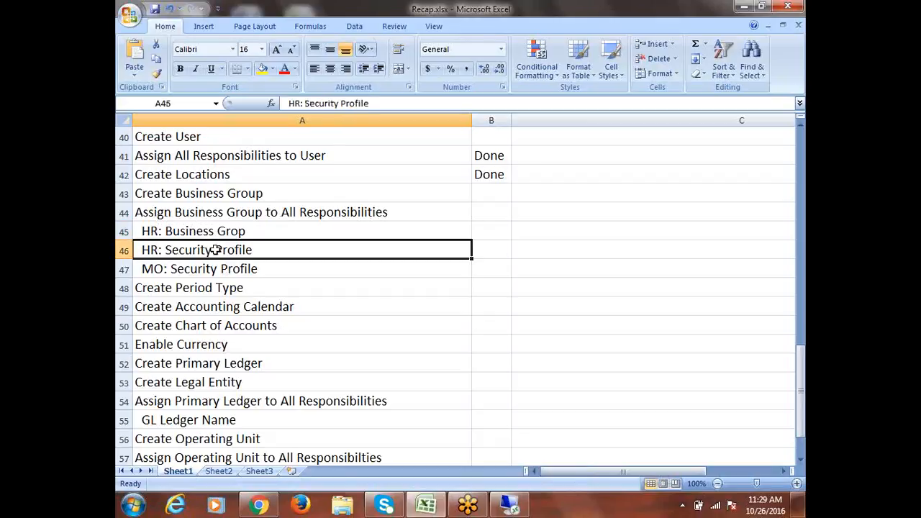
drag(216, 249, 220, 262)
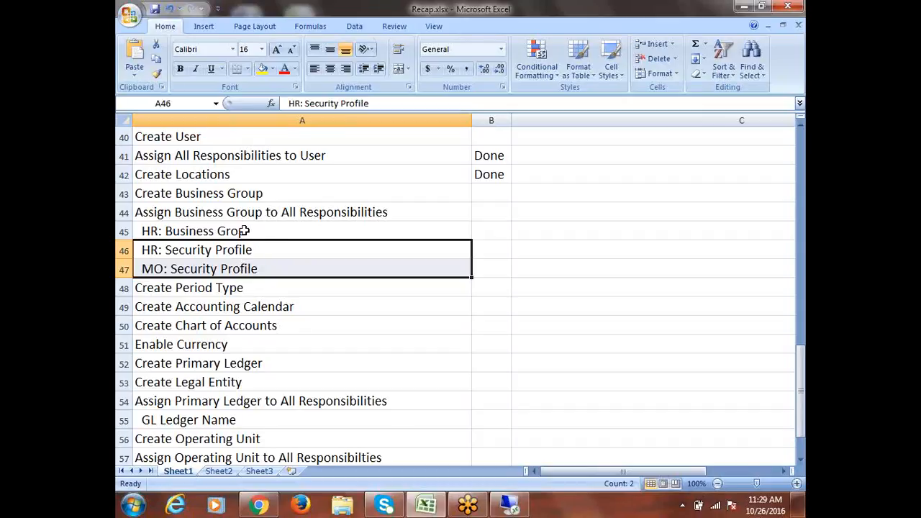
drag(257, 228, 275, 276)
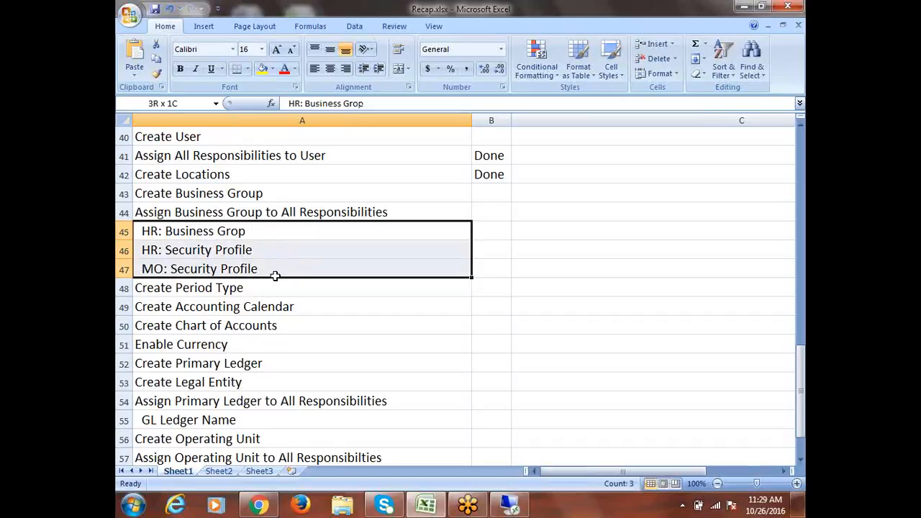
drag(275, 275, 276, 275)
click(177, 231)
drag(178, 231, 206, 267)
click(234, 231)
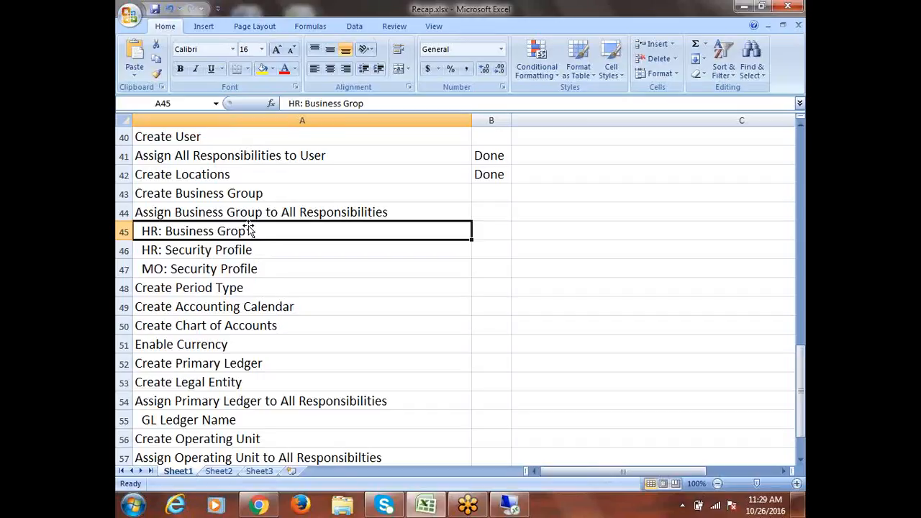
drag(256, 255, 261, 271)
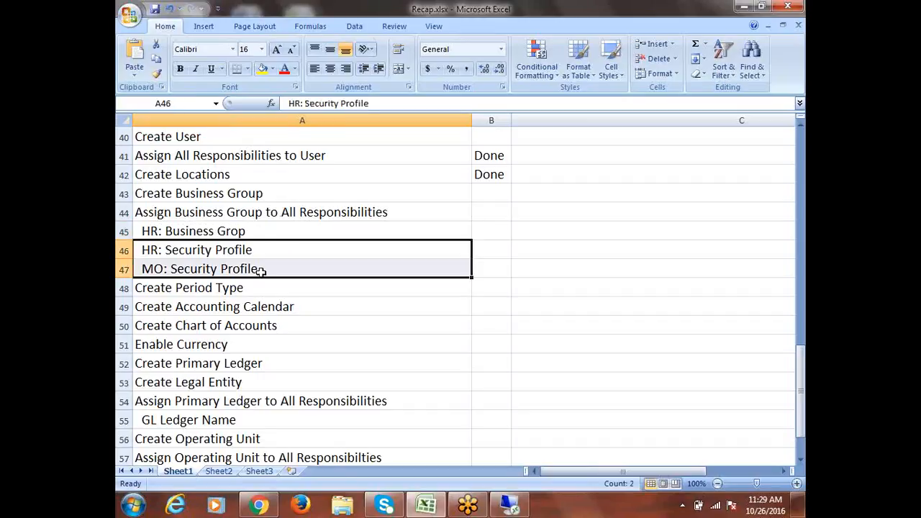
click(270, 227)
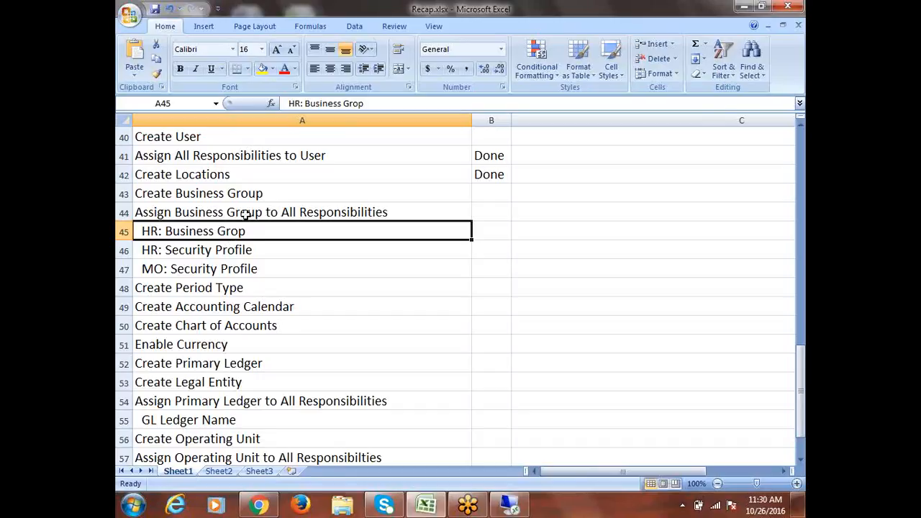
drag(243, 236, 248, 268)
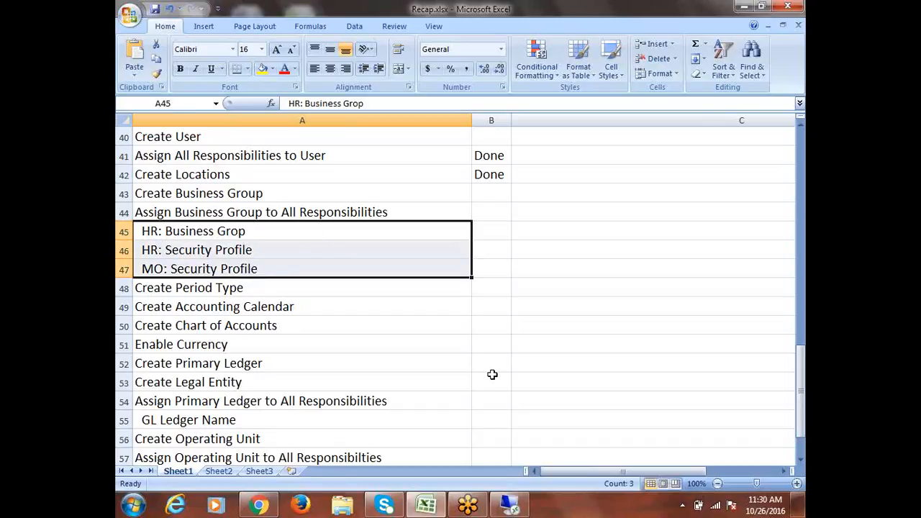
click(513, 511)
Bring the Oracle Navigator back in front and bring up the Switch Responsibility list
click(512, 511)
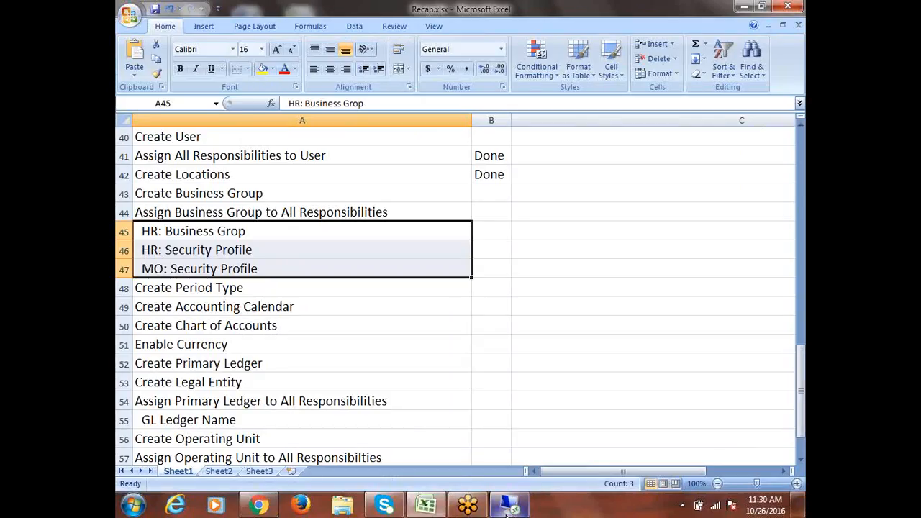
mouse_move(508, 511)
click(512, 458)
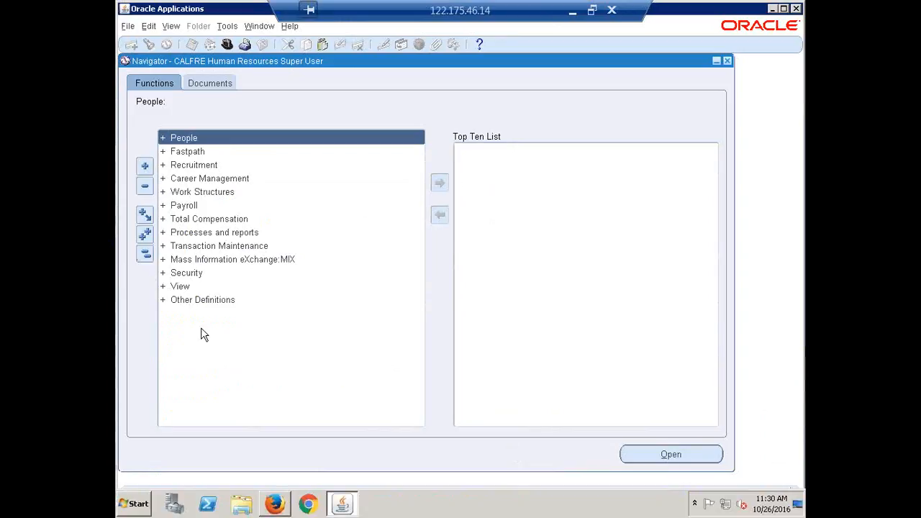
click(227, 45)
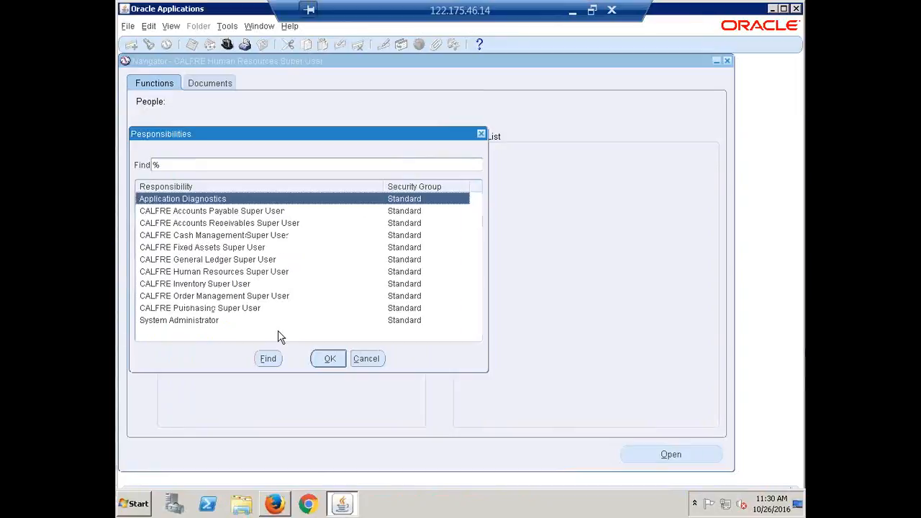
Switch to System Administrator and open the Profile > System values form
double_click(216, 318)
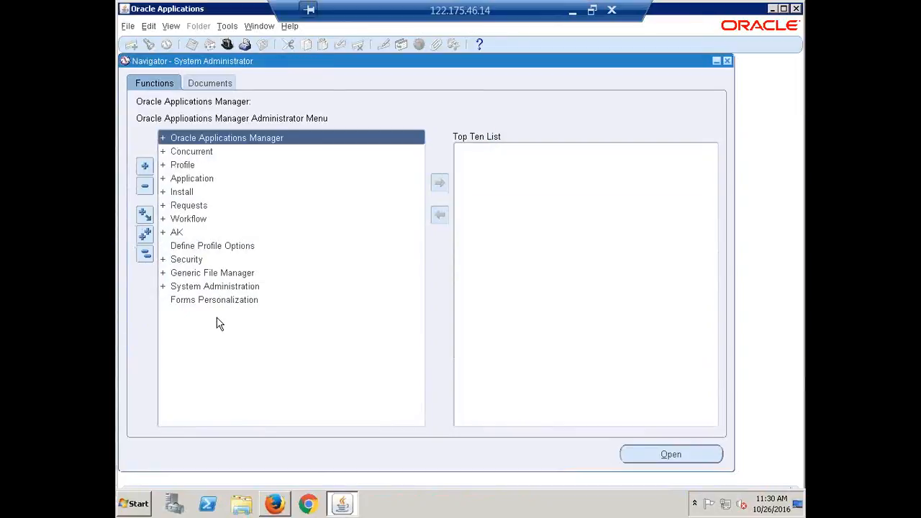
click(183, 166)
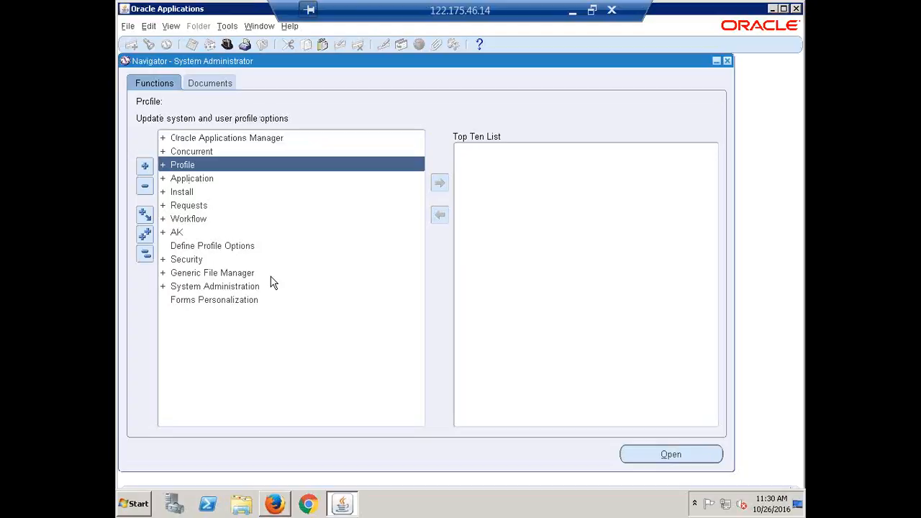
key(Return)
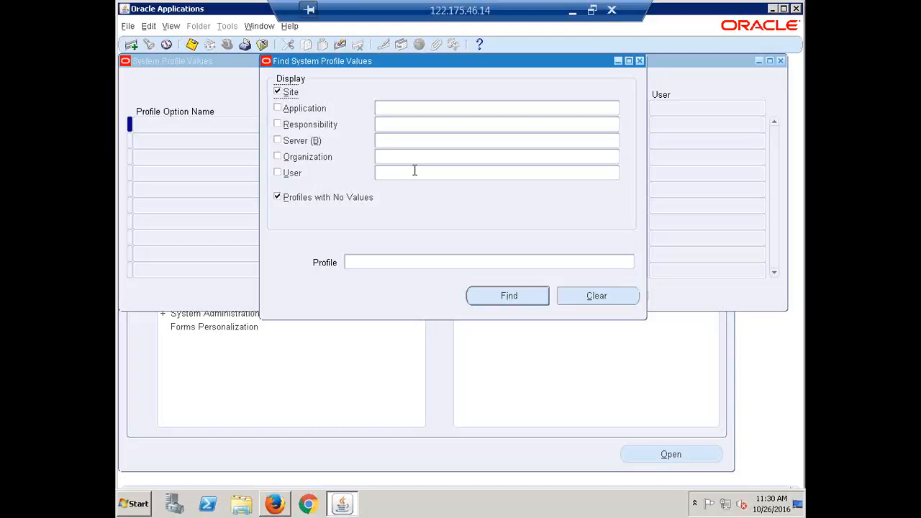
Filter the profile search to responsibility CALFRE Accounts Payable Super User, then minimise the session
click(391, 143)
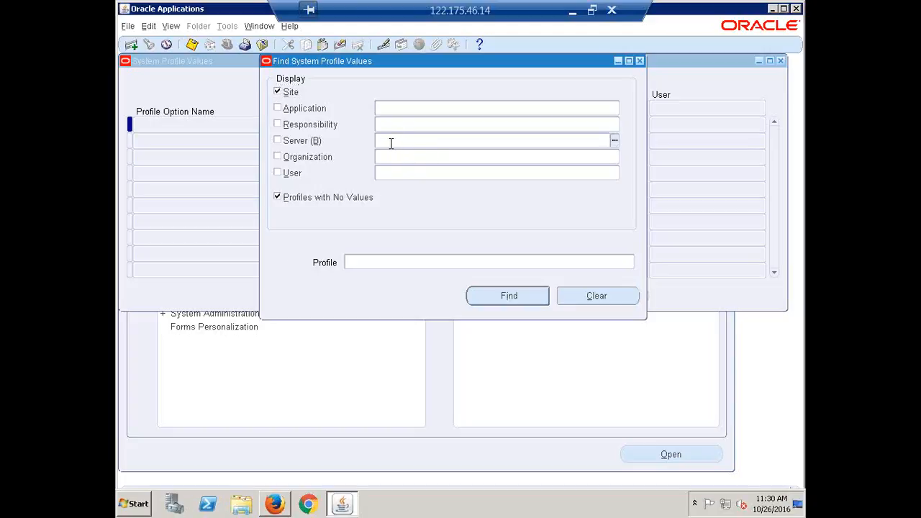
click(389, 130)
text(calfre)
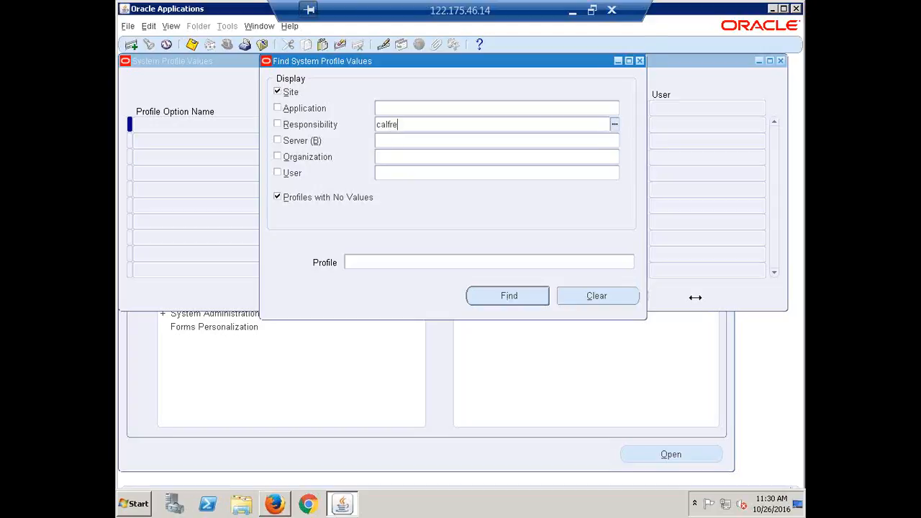
key(Tab)
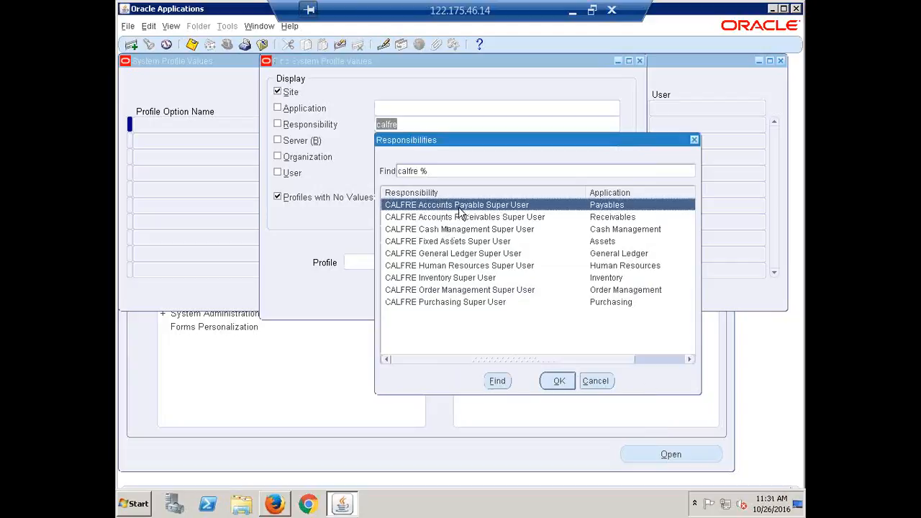
click(554, 384)
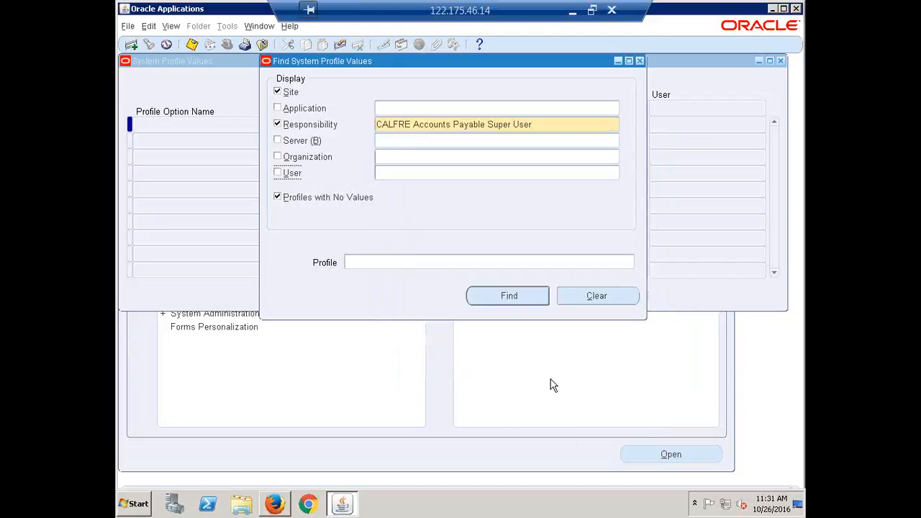
click(572, 11)
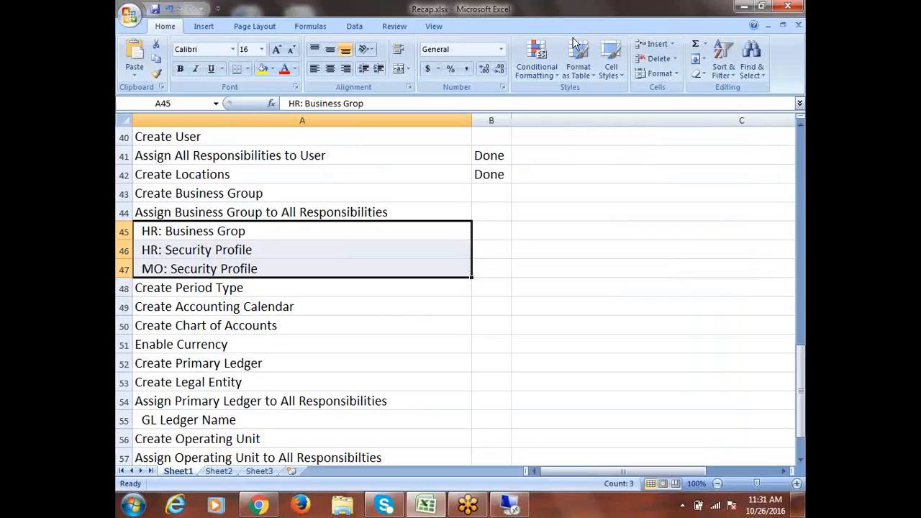
Compare the HR: Business Grop, HR: Security Profile and MO: Security Profile rows 45–47 in Recap.xlsx, then return to Oracle
drag(257, 229, 278, 268)
click(243, 231)
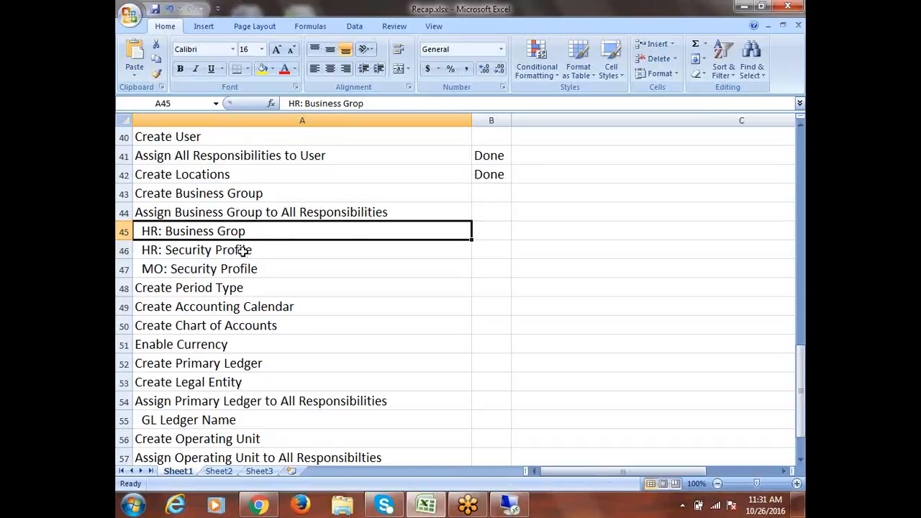
click(241, 251)
click(229, 266)
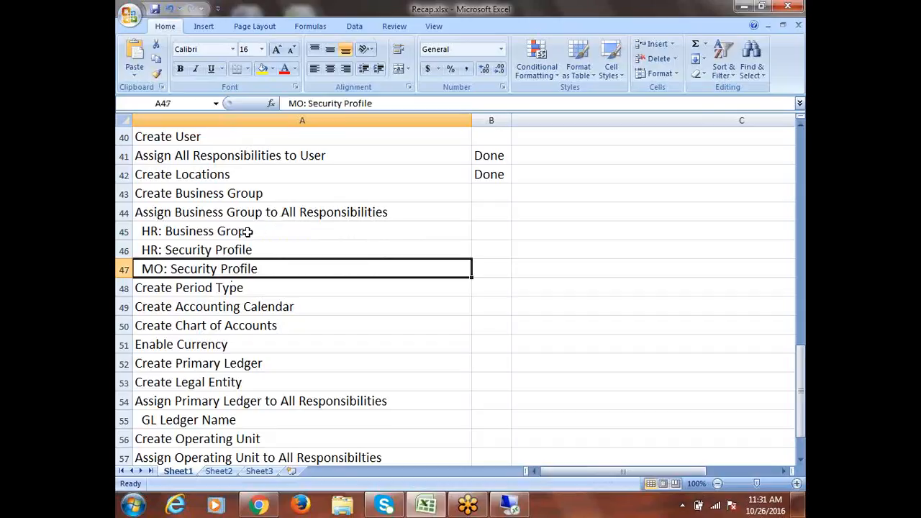
click(247, 231)
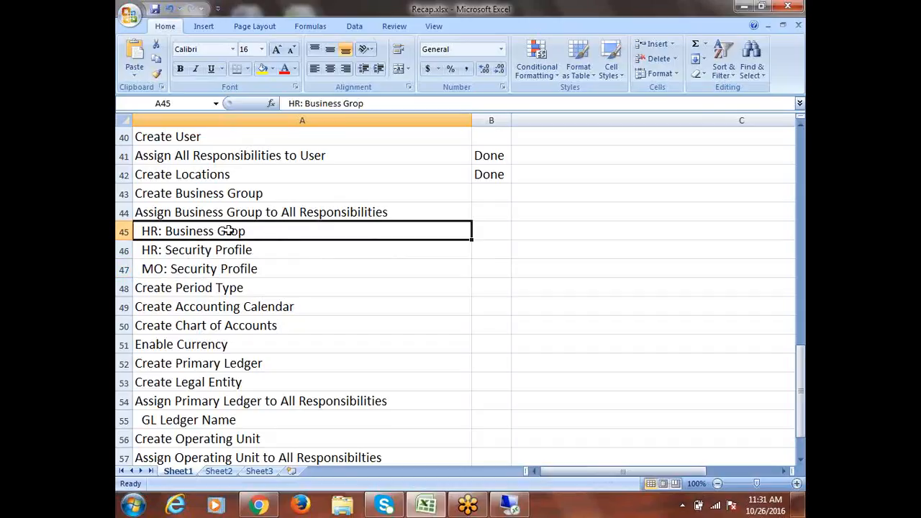
click(259, 268)
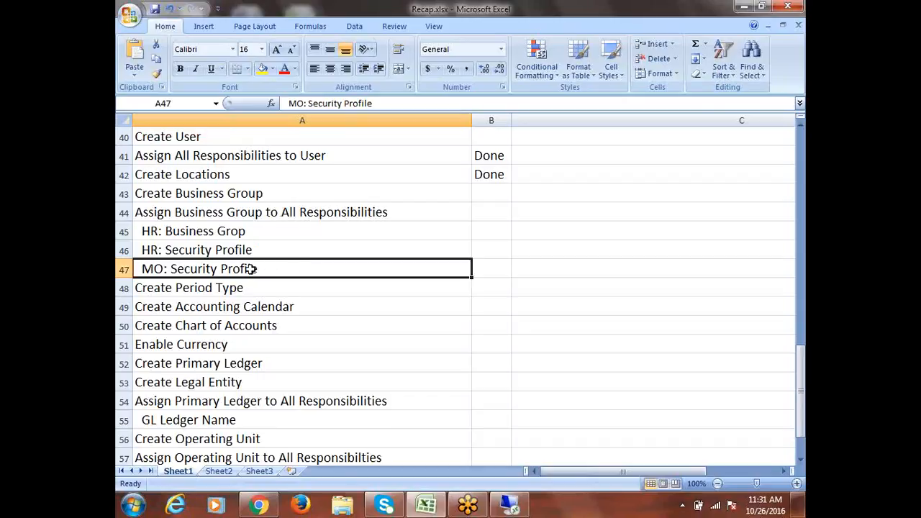
click(235, 230)
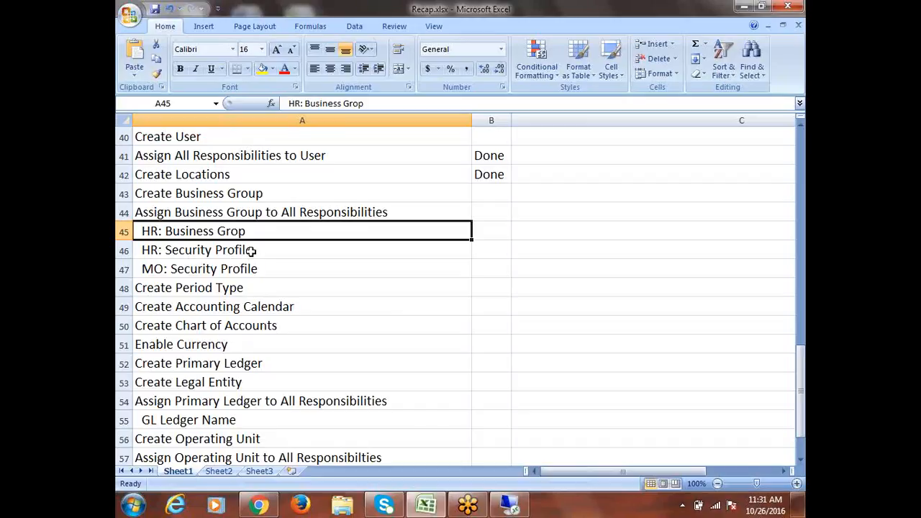
click(233, 271)
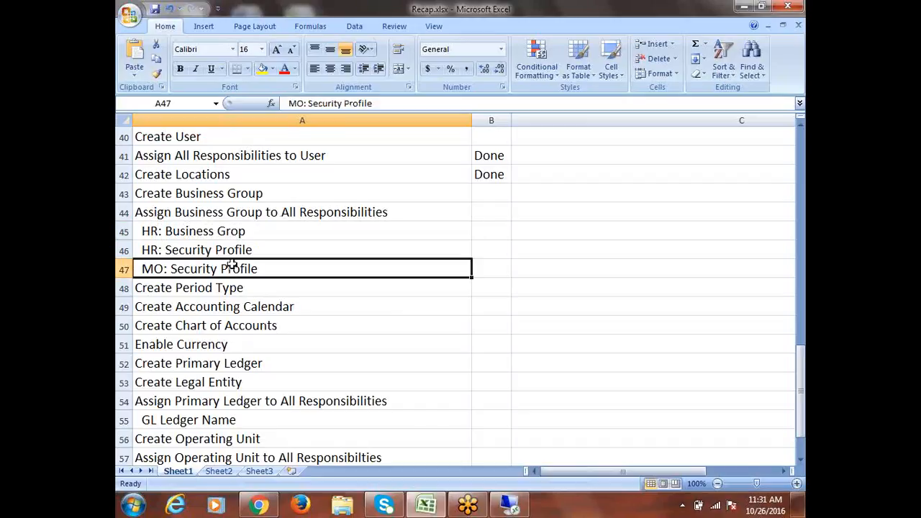
click(224, 231)
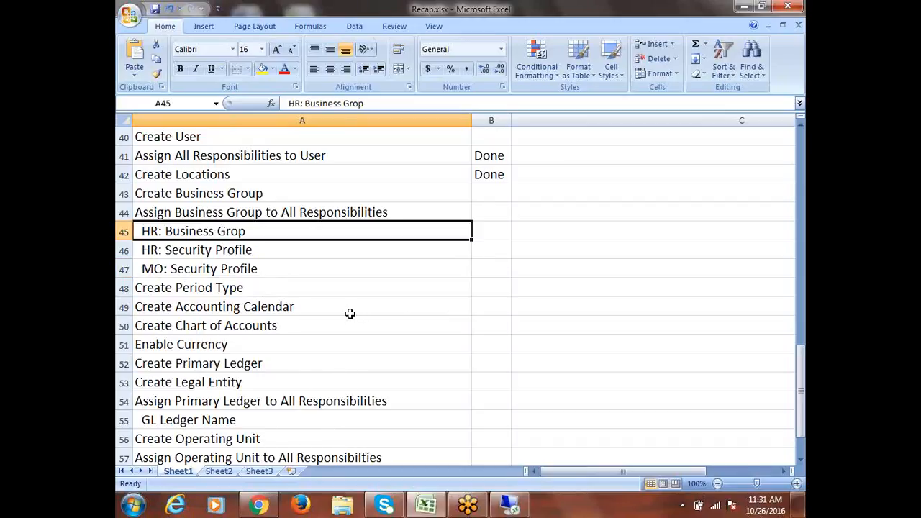
click(272, 266)
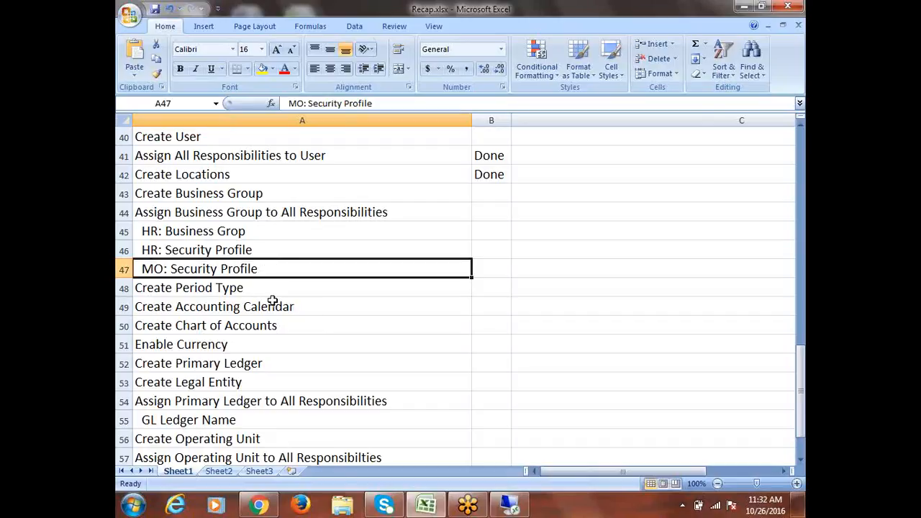
click(509, 507)
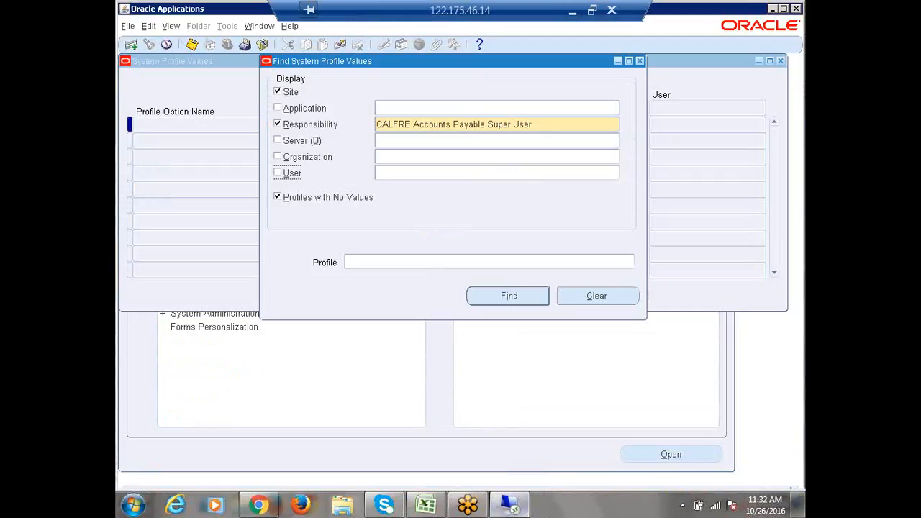
Search the system profile values for the 'MO: Security Profile' option
click(362, 262)
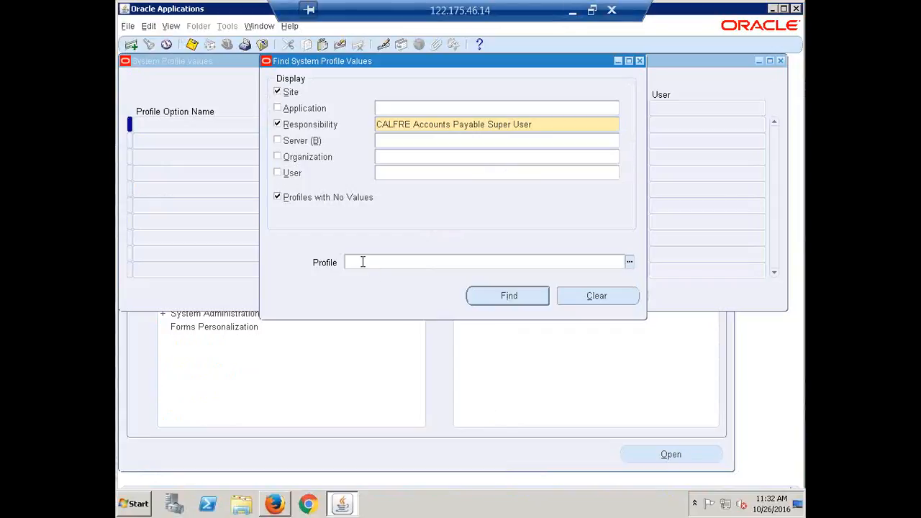
text(mc)
key(BackSpace)
key(BackSpace)
text(MO)
text(Security Profile)
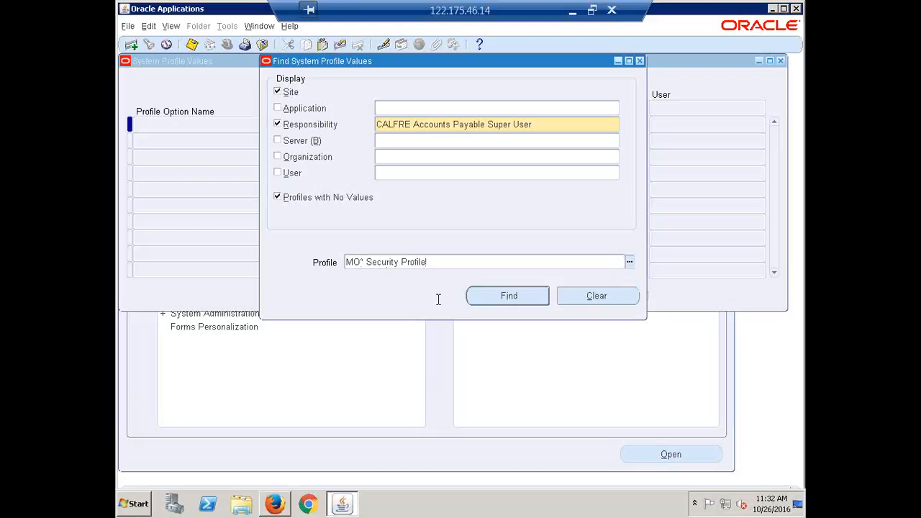
click(367, 264)
key(BackSpace)
key(BackSpace)
text(:)
click(507, 297)
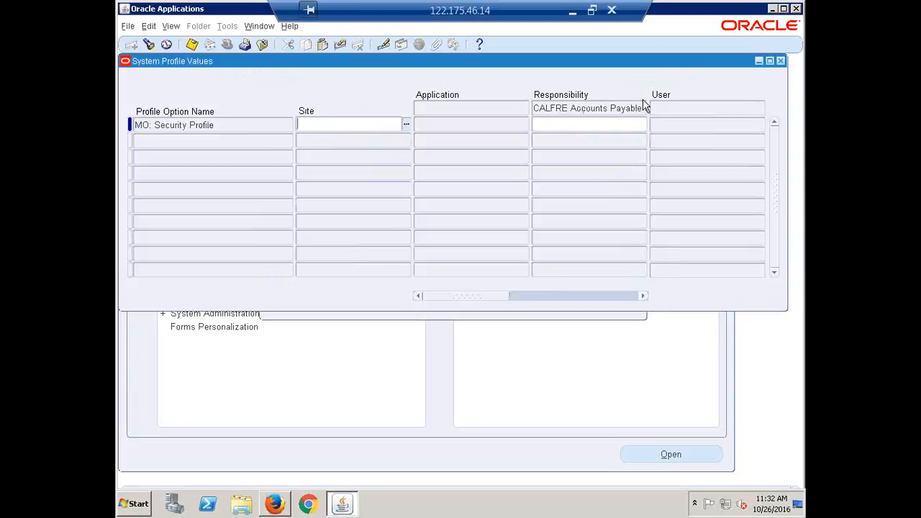
Enter CALFRE India Business Group as the Accounts Payable MO: Security Profile value, then close the form
click(586, 130)
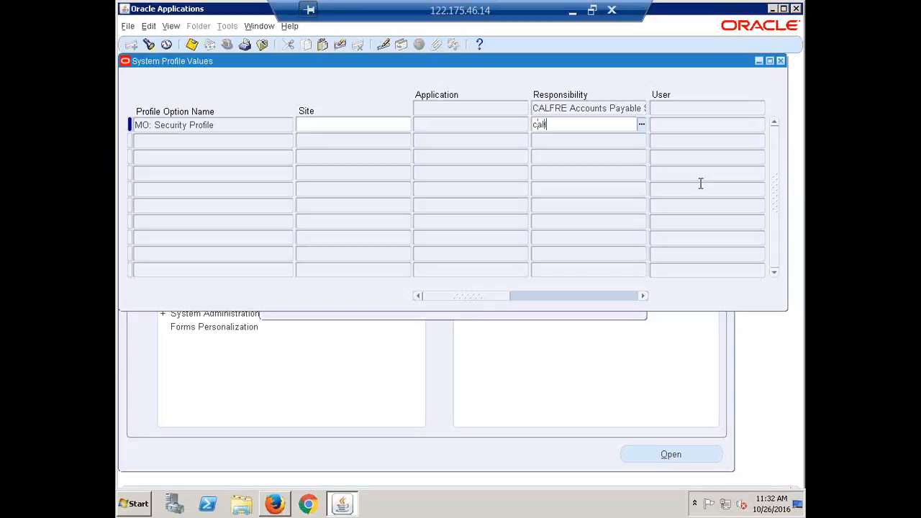
key(Tab)
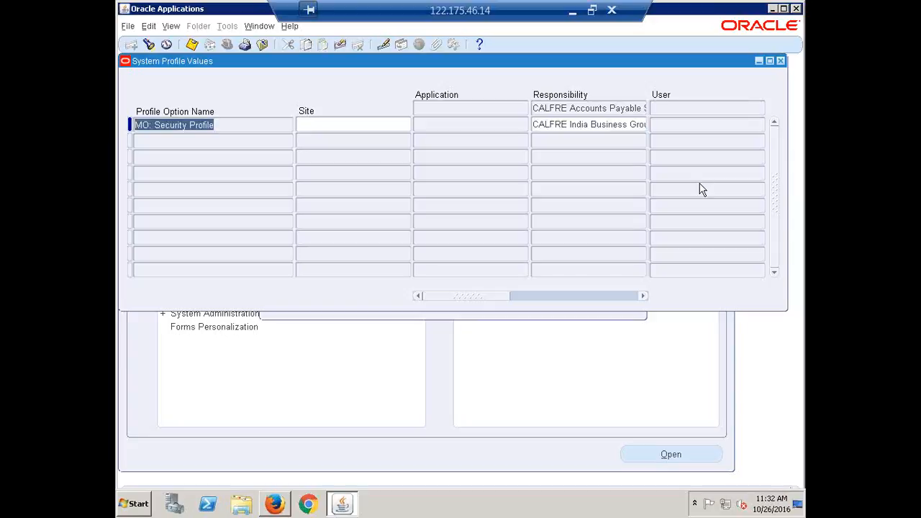
click(541, 127)
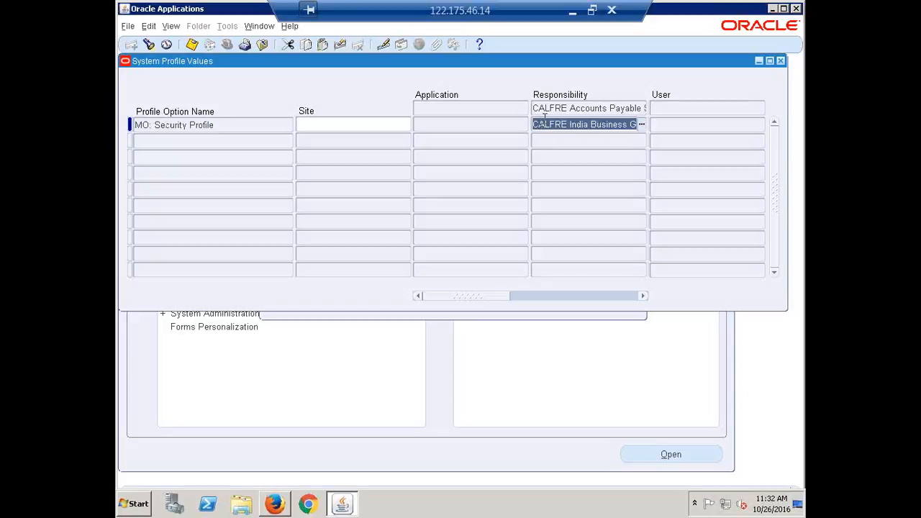
drag(541, 124, 680, 141)
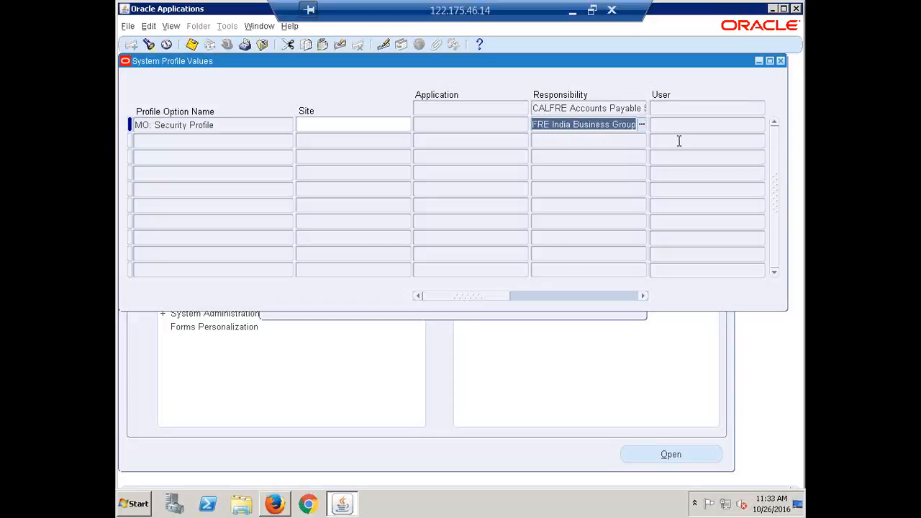
click(686, 125)
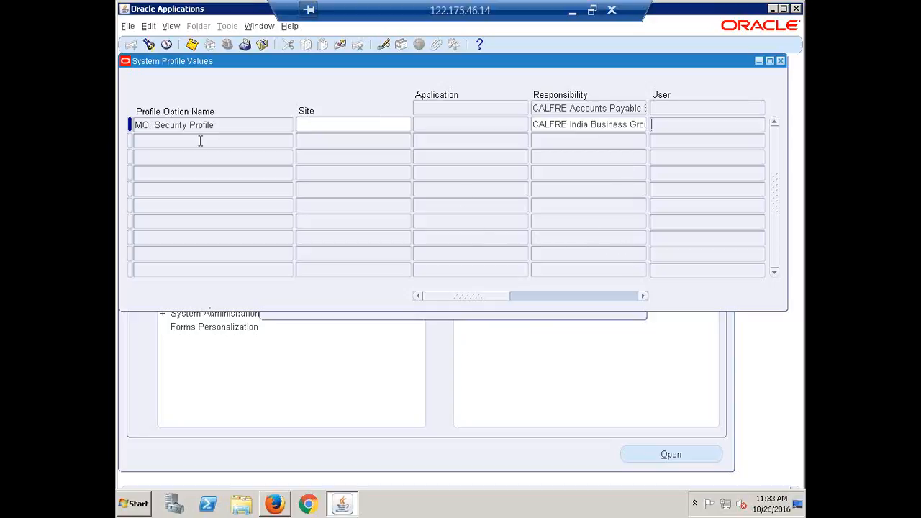
click(182, 128)
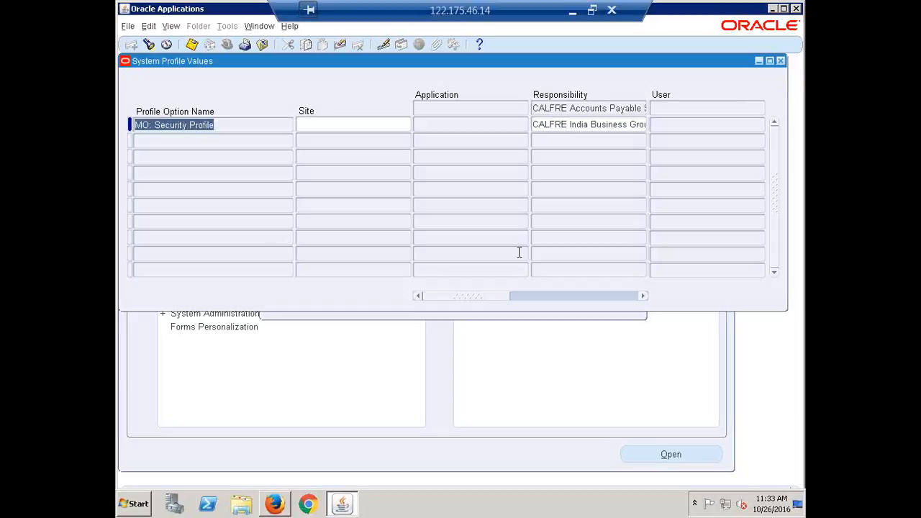
click(781, 61)
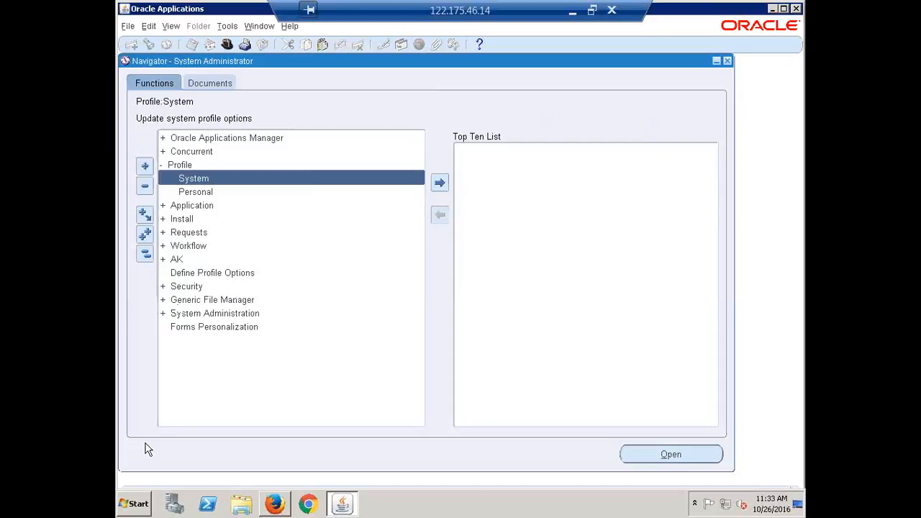
Filter a profile search to CALFRE Accounts Payable Super User with Site unticked, then close Remote Desktop
key(Return)
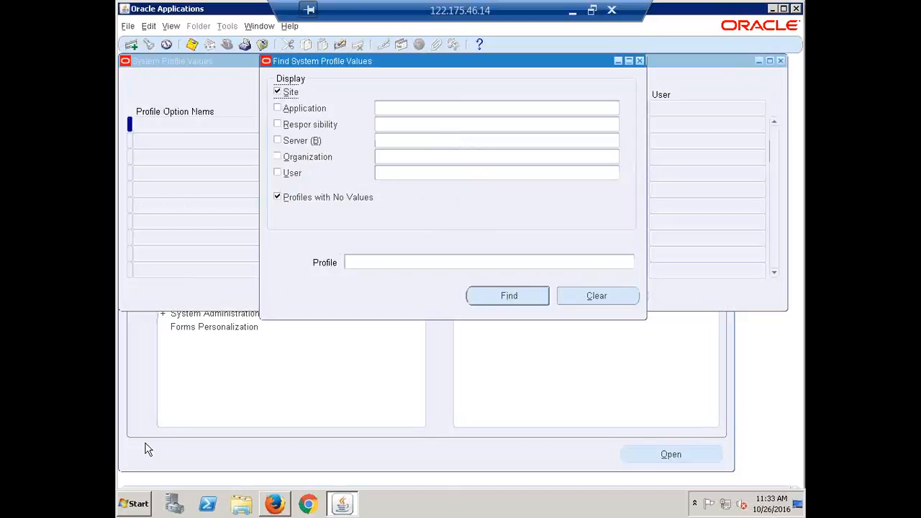
click(392, 125)
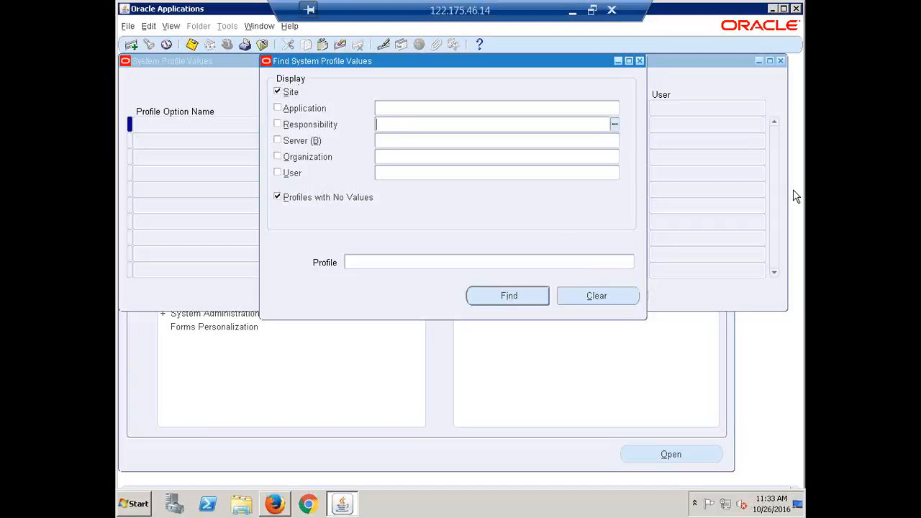
text(calfre)
key(Tab)
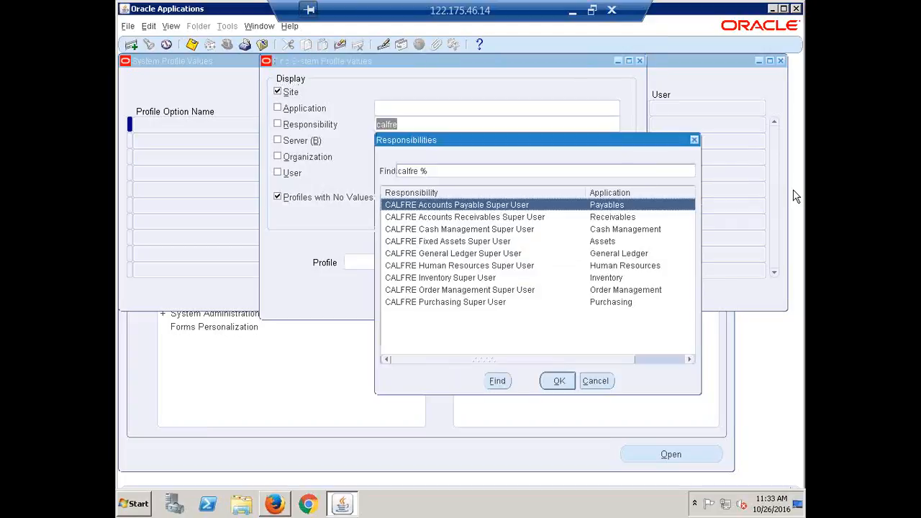
click(566, 382)
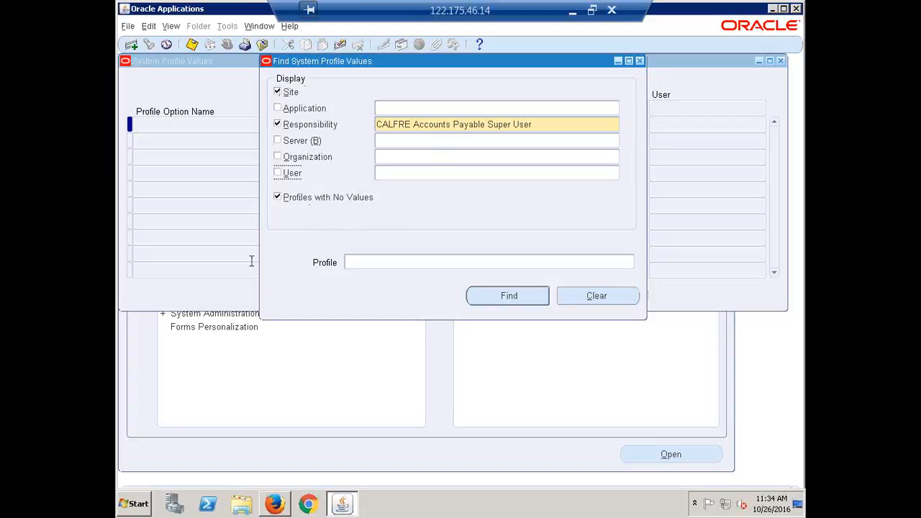
click(546, 123)
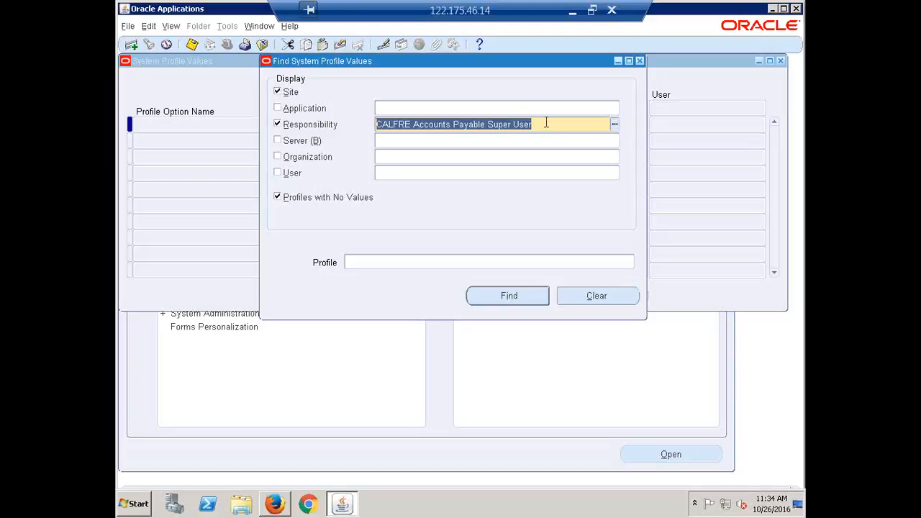
click(277, 93)
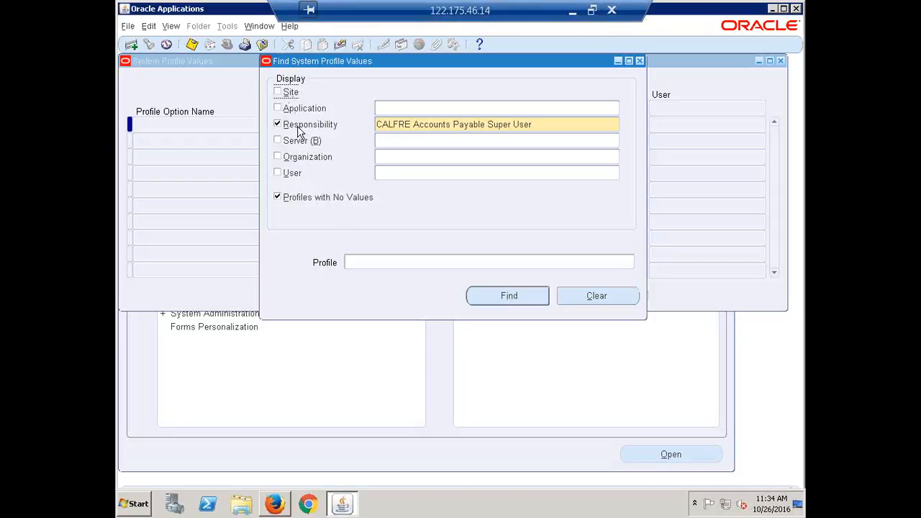
click(612, 10)
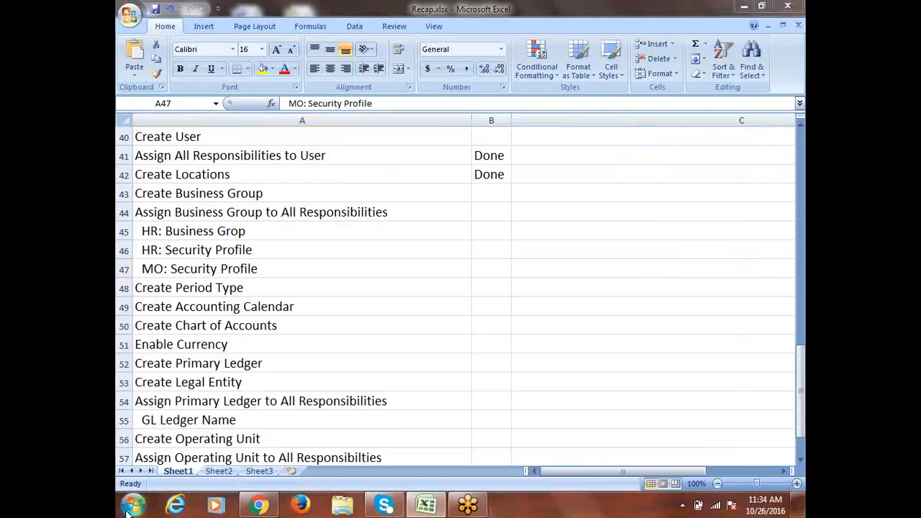
Relaunch Remote Desktop Connection, retry after the connection error, and sign in with the account password
click(130, 510)
click(189, 140)
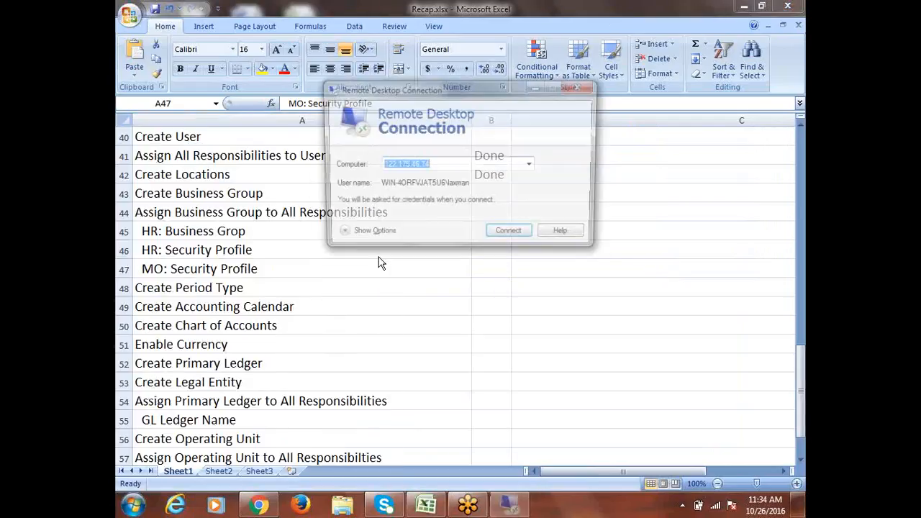
click(512, 238)
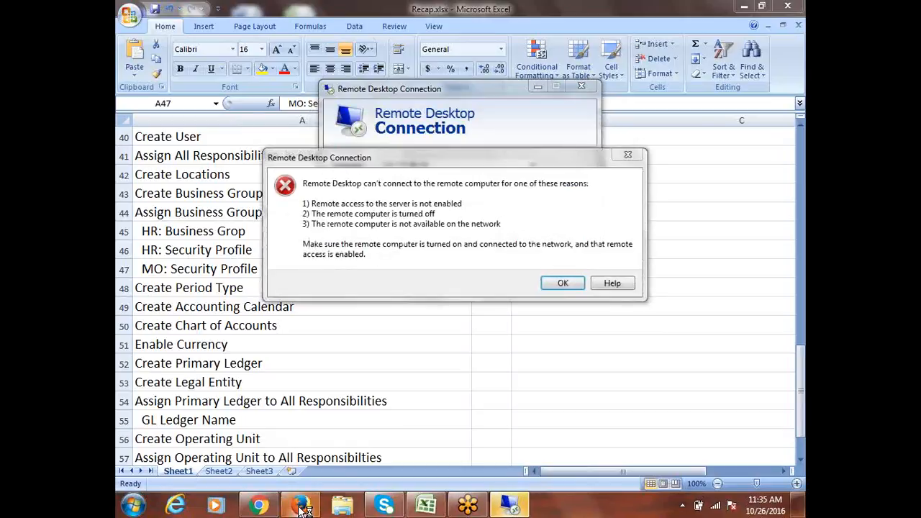
click(561, 283)
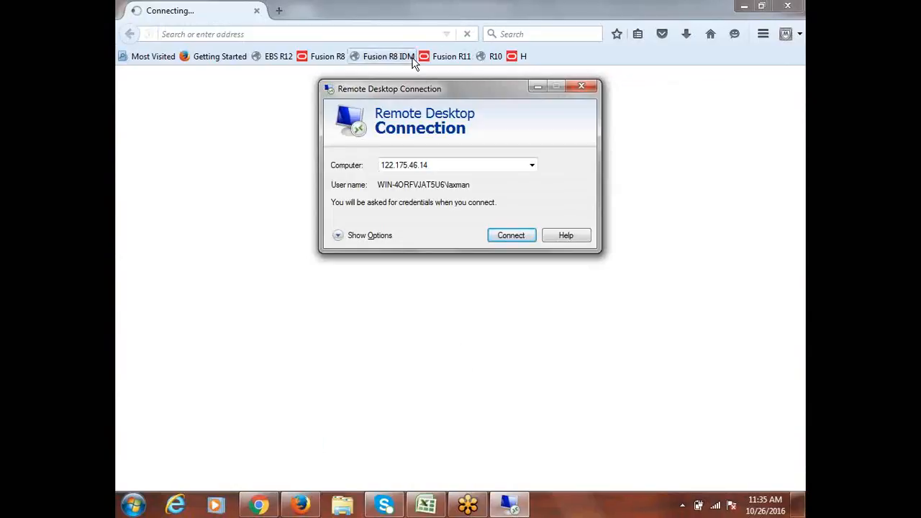
click(261, 508)
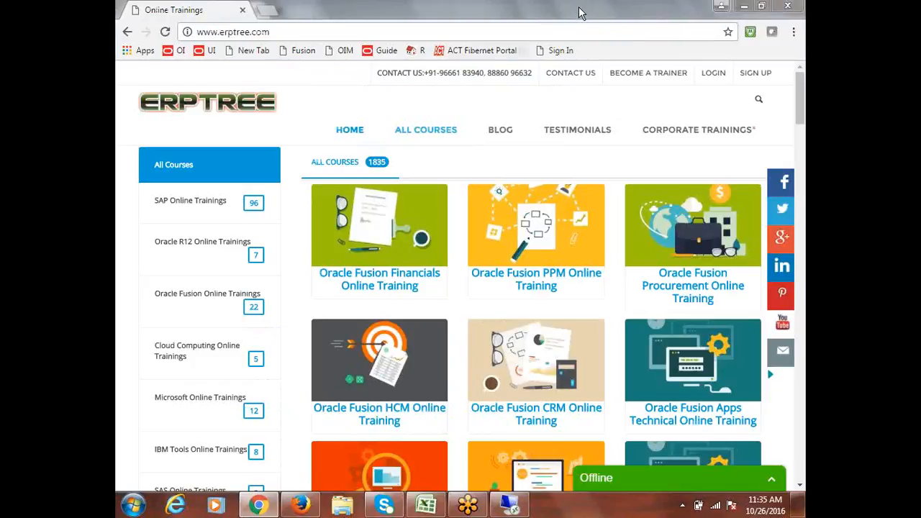
click(507, 50)
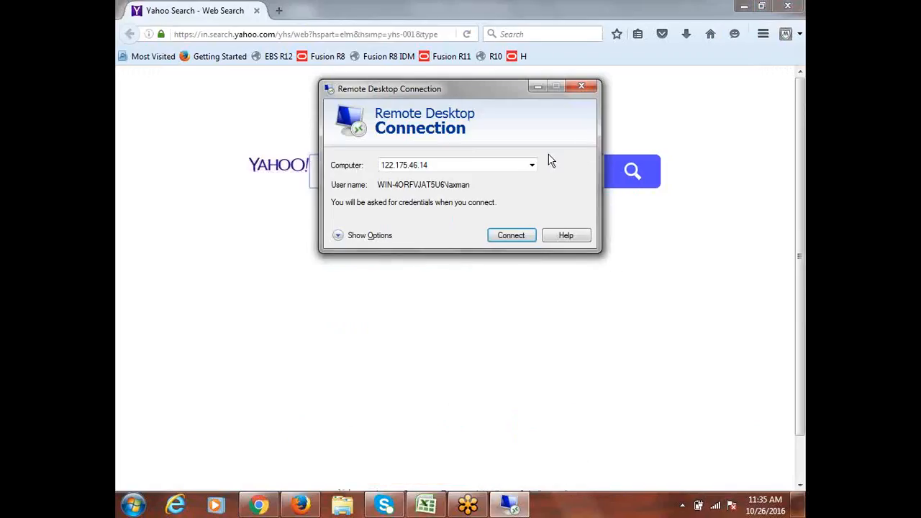
click(511, 238)
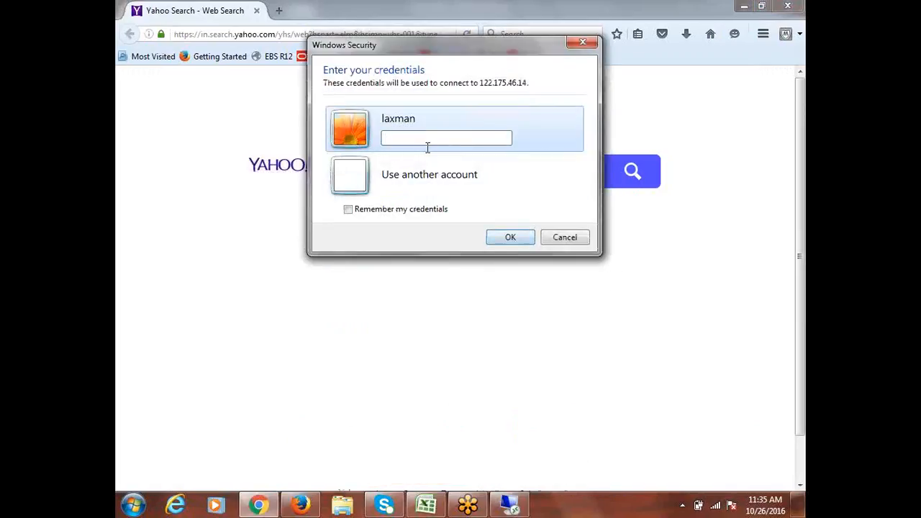
text(******)
key(Return)
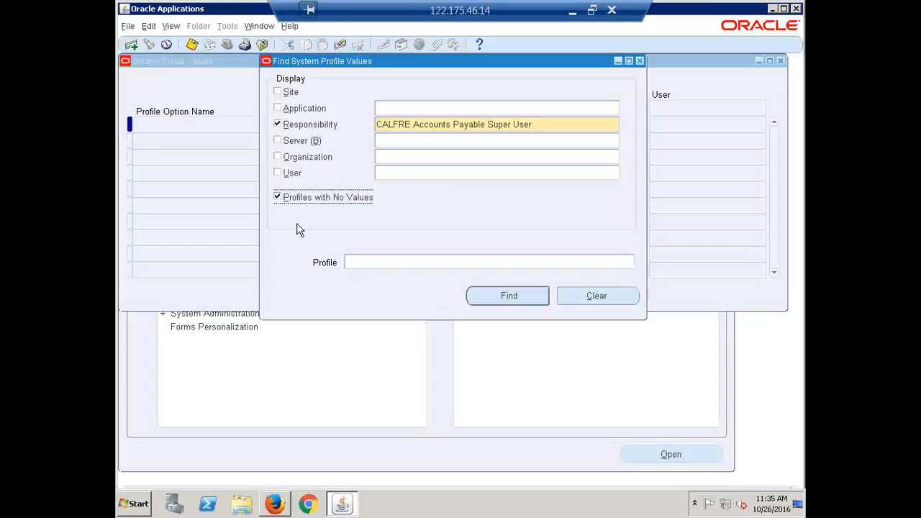
List only CALFRE Accounts Payable Super User profiles with values, then close the form
click(280, 198)
click(501, 296)
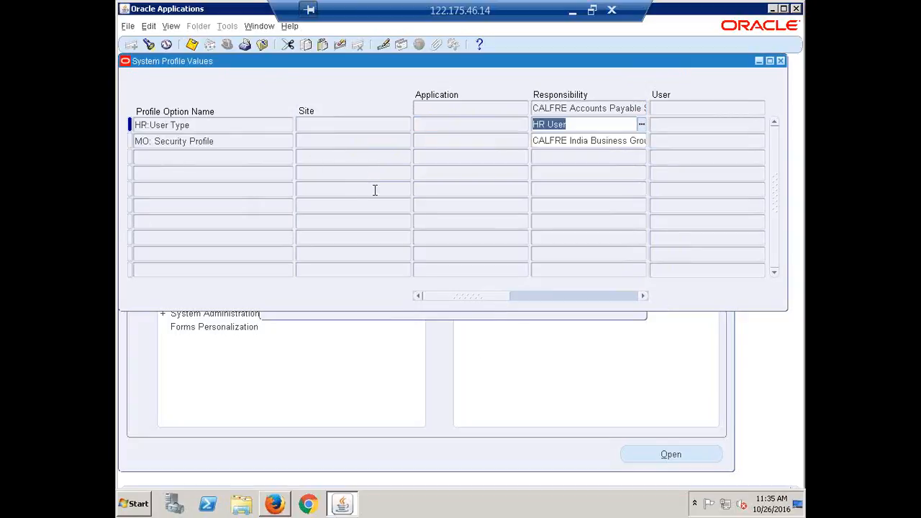
click(781, 61)
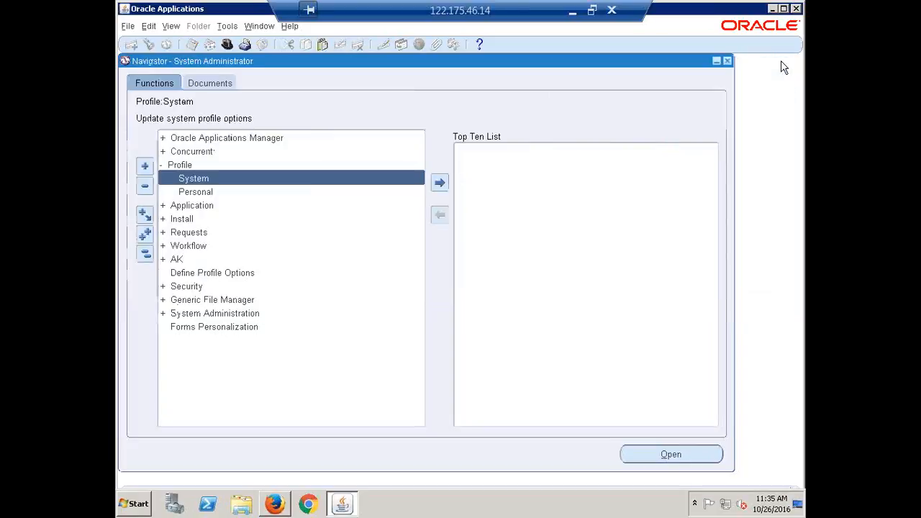
Open Profile > System and filter by the CALFRE Accounts Payable Super User responsibility
click(145, 253)
double_click(185, 168)
double_click(219, 179)
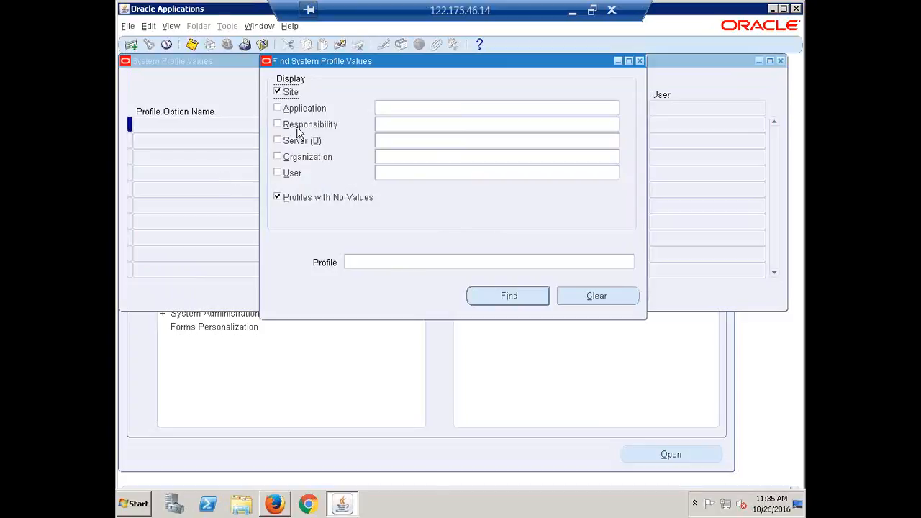
click(389, 126)
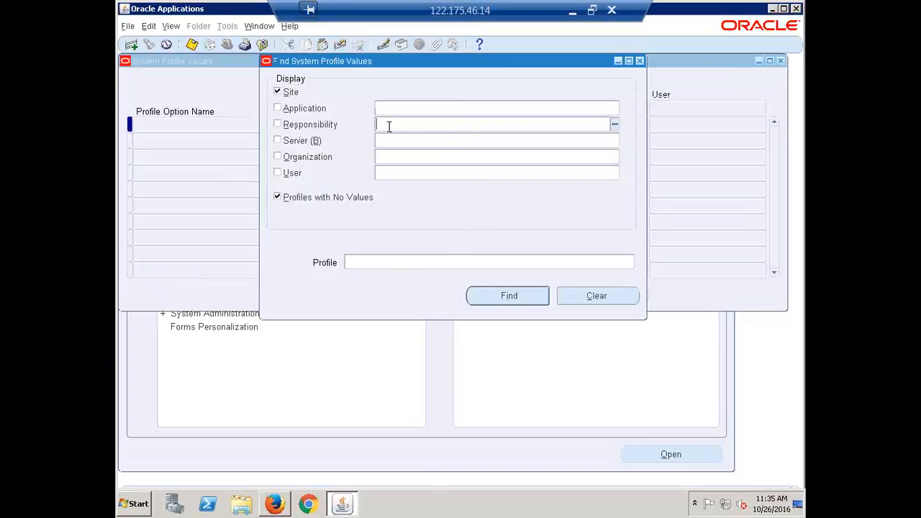
text(calfare)
double_click(388, 129)
text(calfre)
key(Tab)
key(Return)
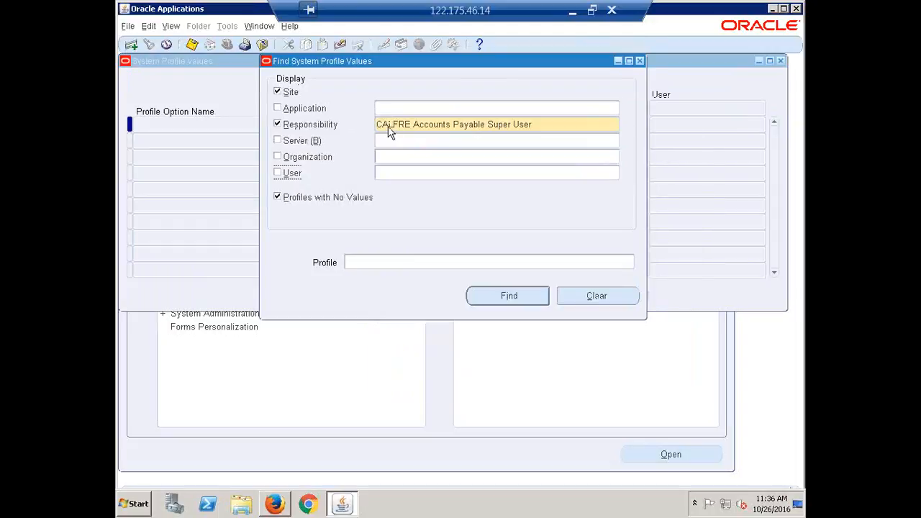
Find the HR: Security Profile values for that responsibility
click(370, 264)
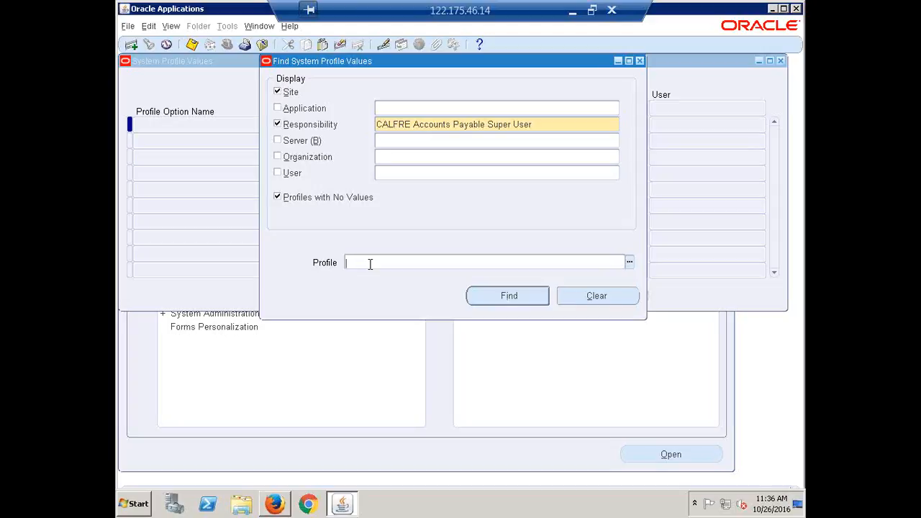
text(HR:)
text(Security Profile)
click(507, 297)
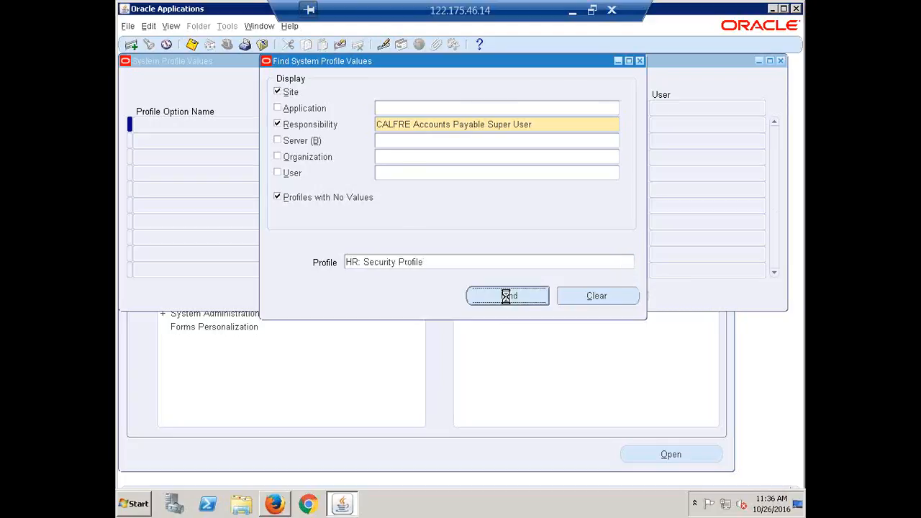
click(567, 127)
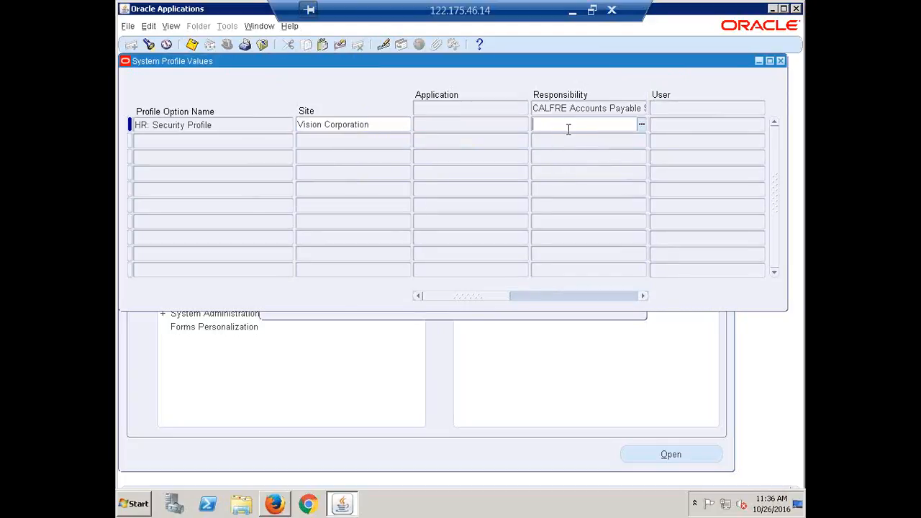
Enter calfre in the Responsibility cell to fill in CALFRE India Business Group
text(calfre)
key(Tab)
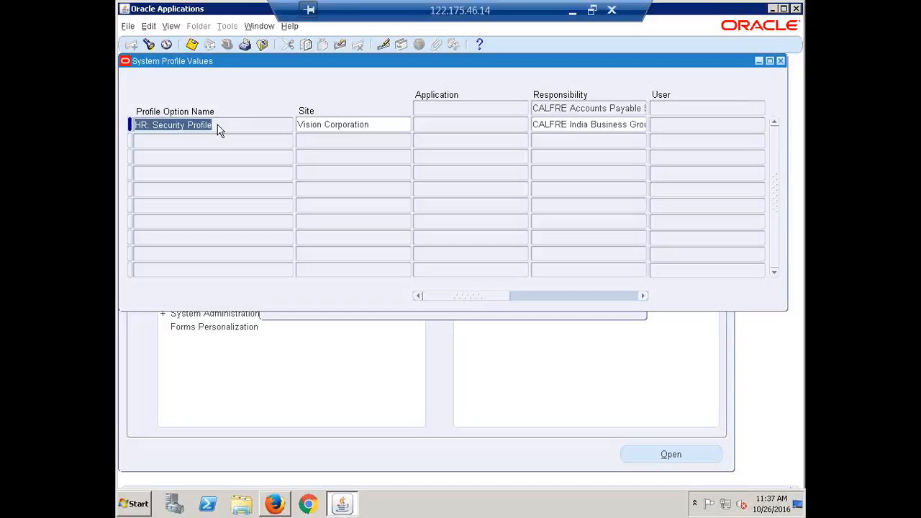
Reopen System Profile Values and list CALFRE Accounts Payable Super User's set values, excluding site and empty profiles
click(782, 63)
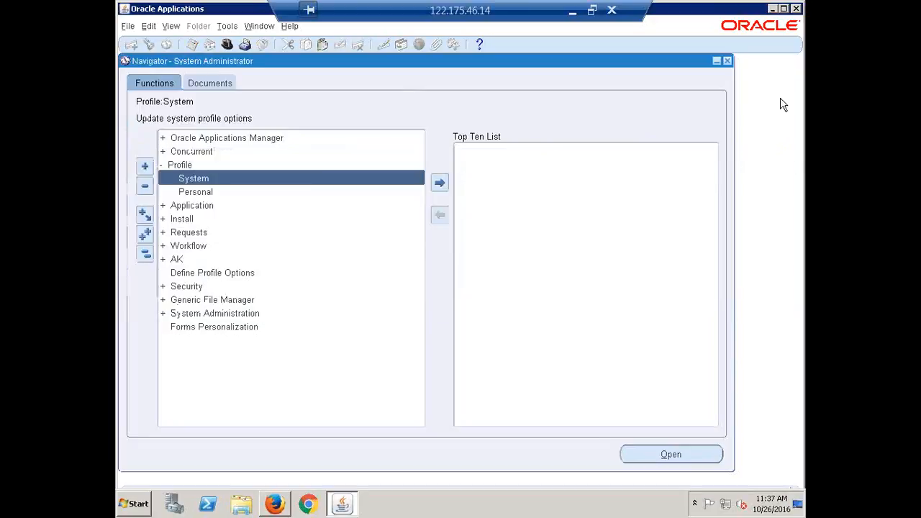
double_click(194, 180)
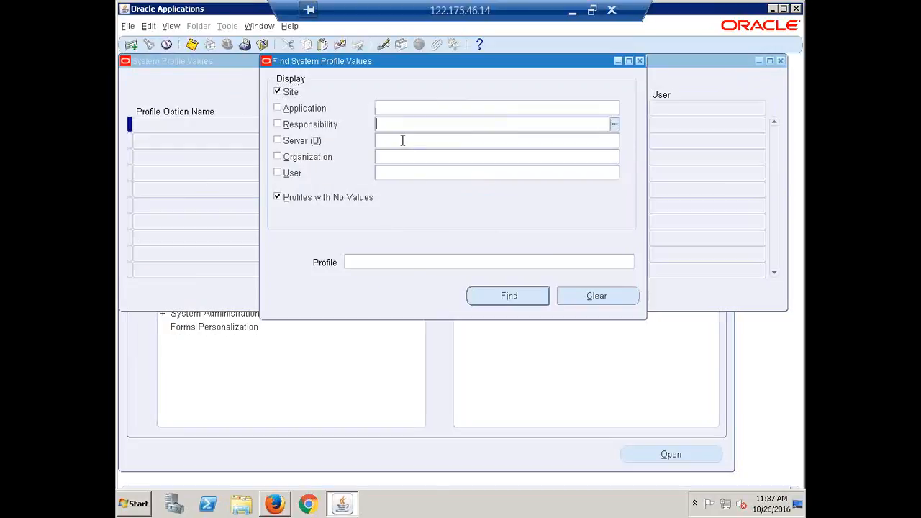
text(calfre)
key(Tab)
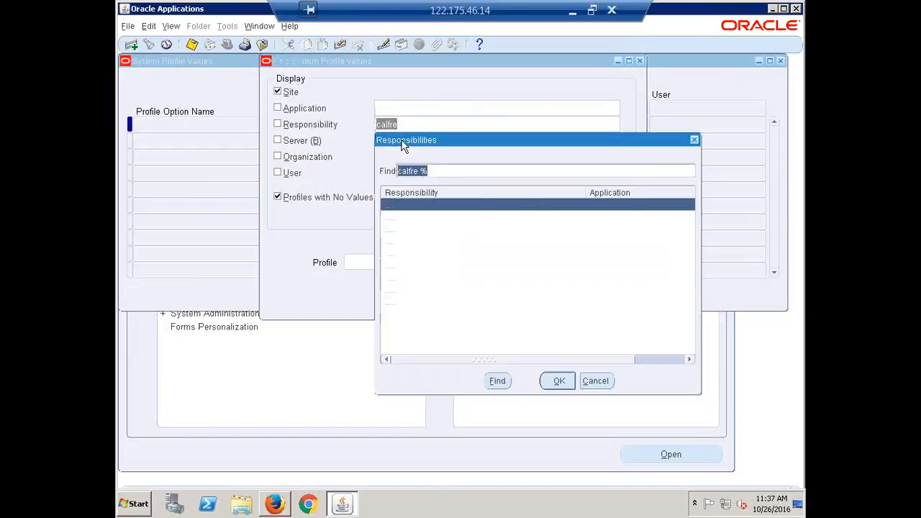
key(Return)
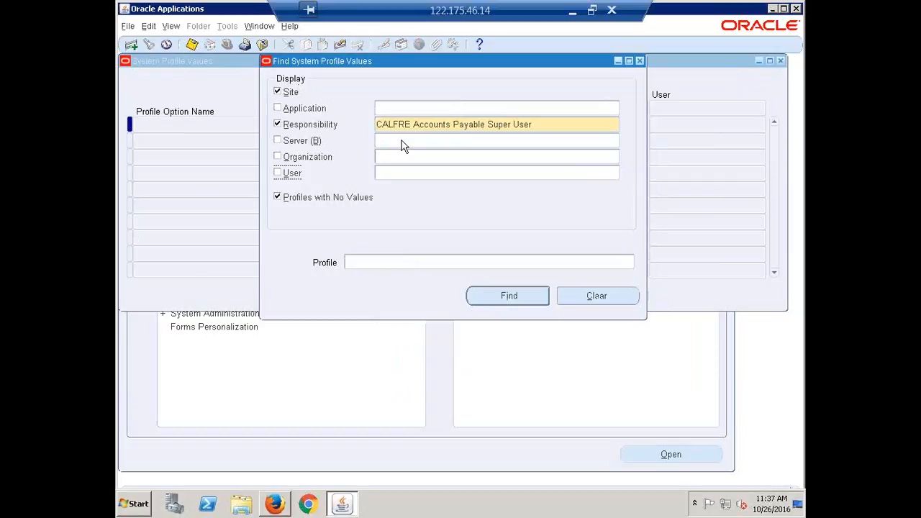
click(279, 93)
click(309, 196)
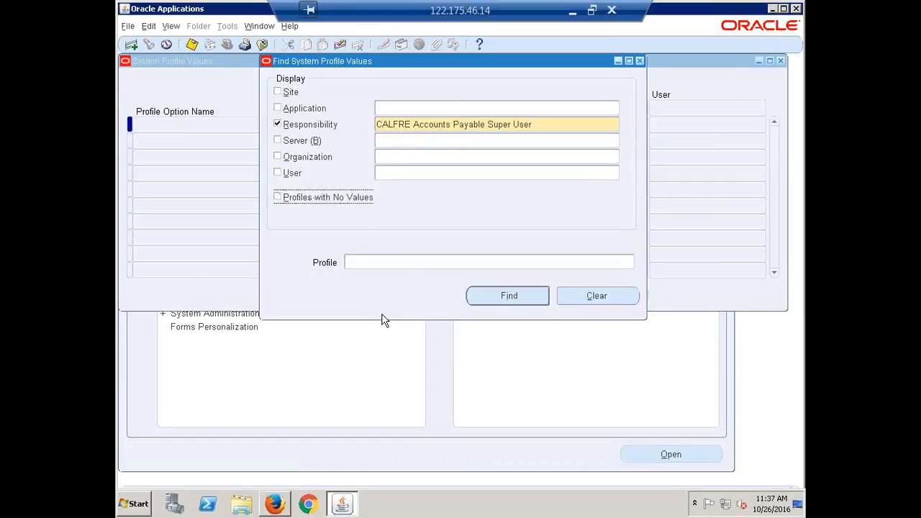
click(501, 295)
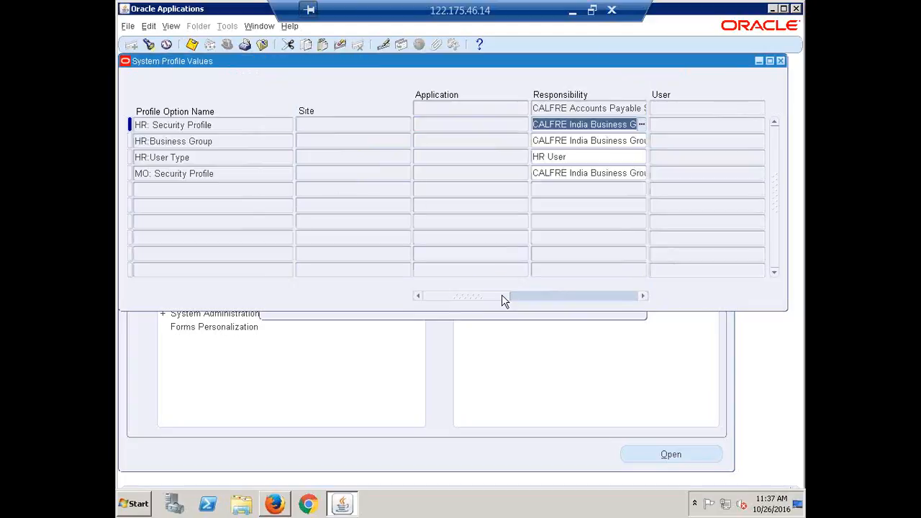
Check the HR:Business Group and HR: Security Profile rows, then reopen the search
click(202, 141)
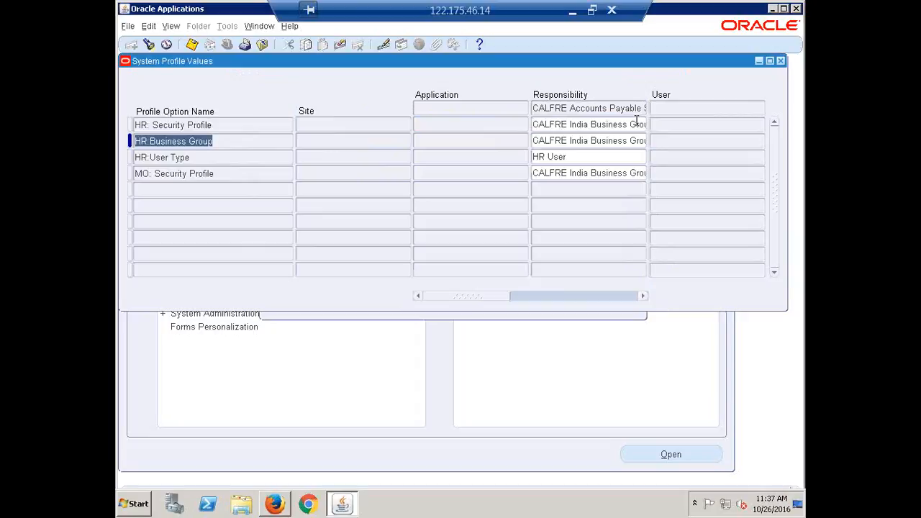
click(180, 124)
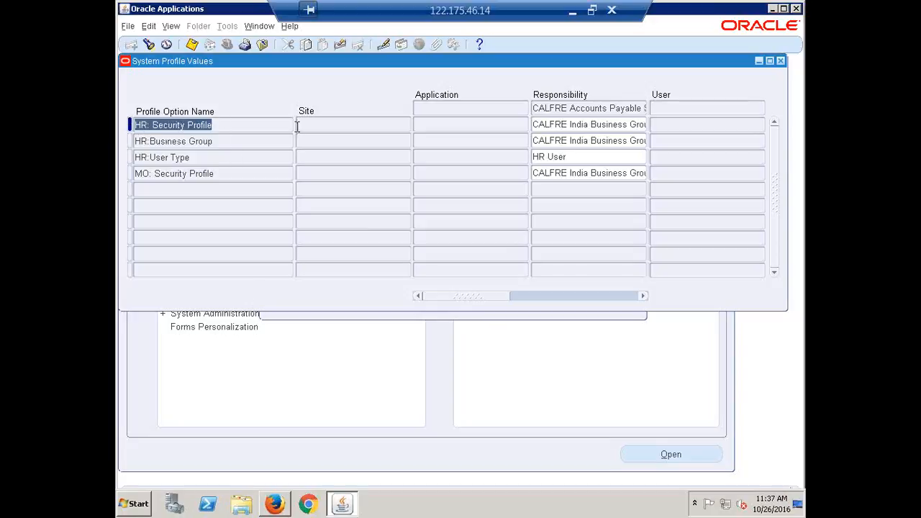
click(222, 140)
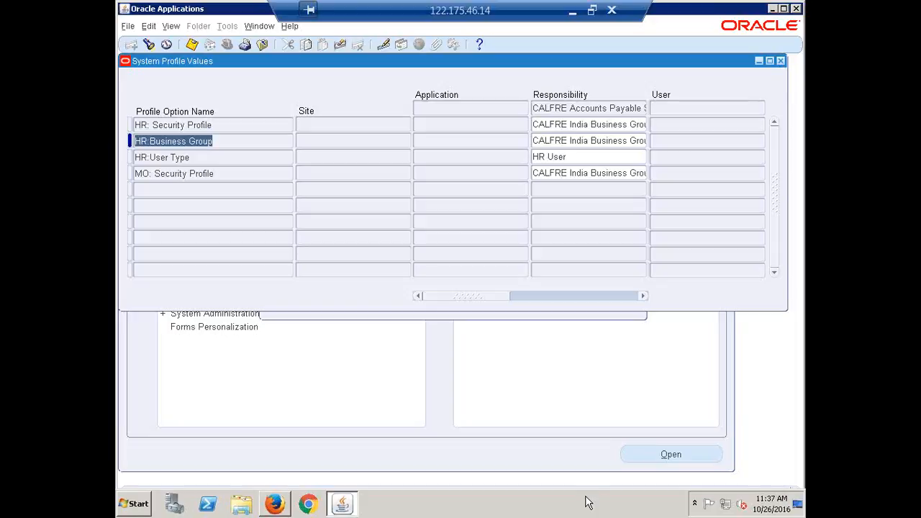
key(F11)
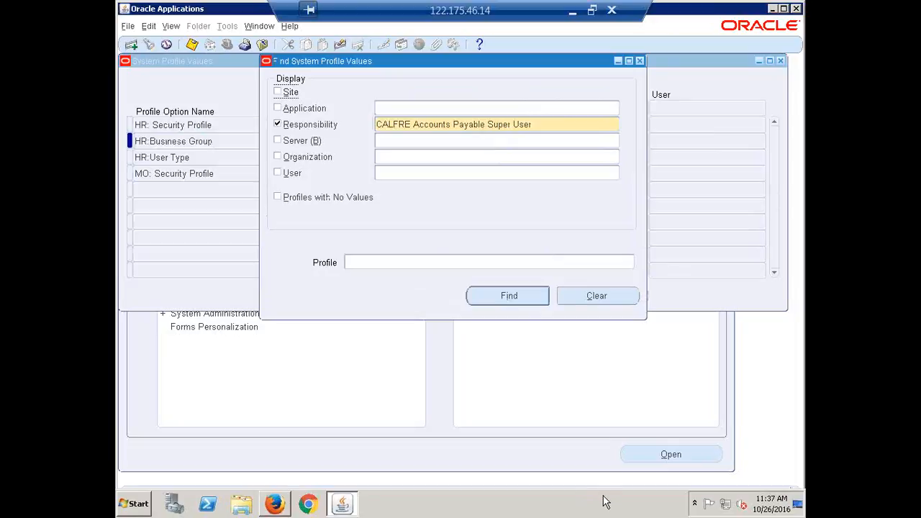
Re-include Site and empty profiles and switch the responsibility to CALFRE Accounts Receivables Super User
click(544, 127)
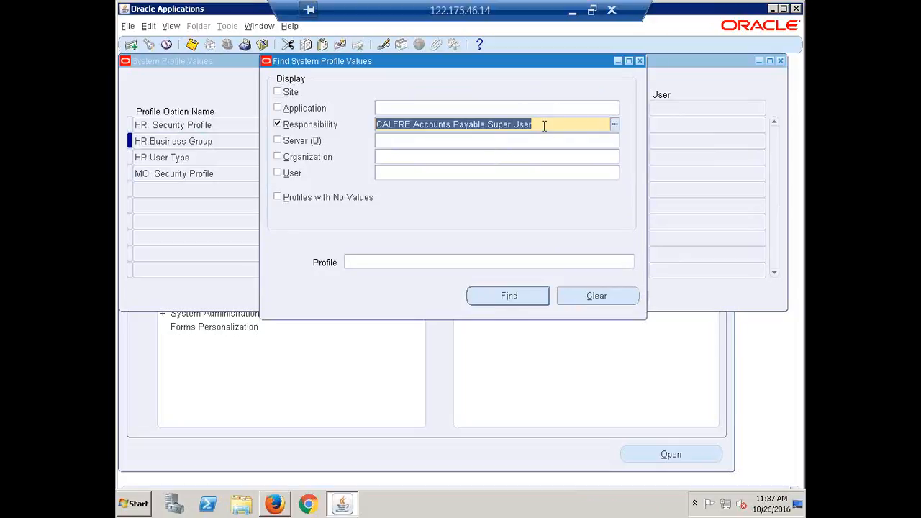
click(292, 96)
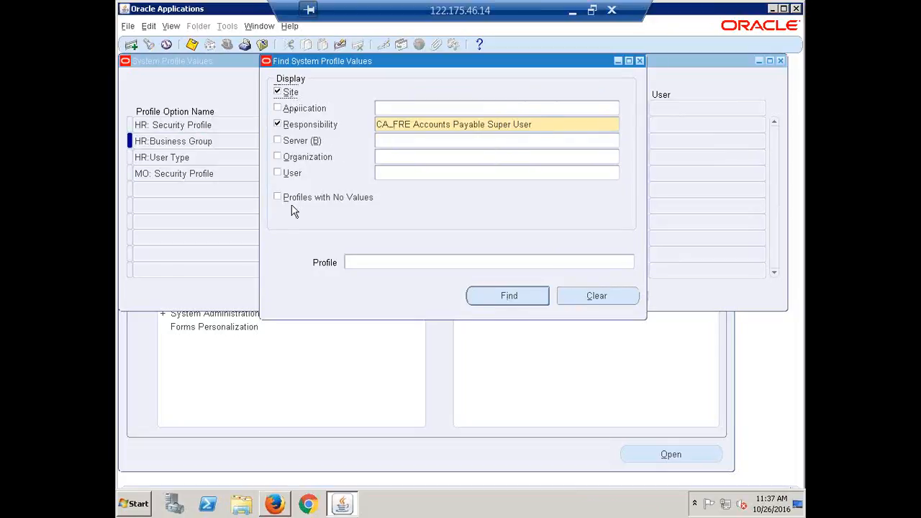
click(289, 203)
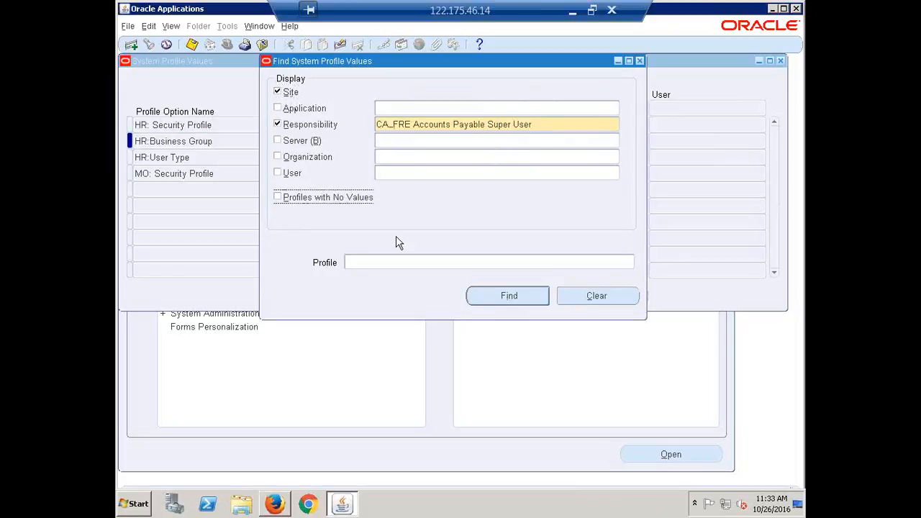
click(549, 123)
text(calfre)
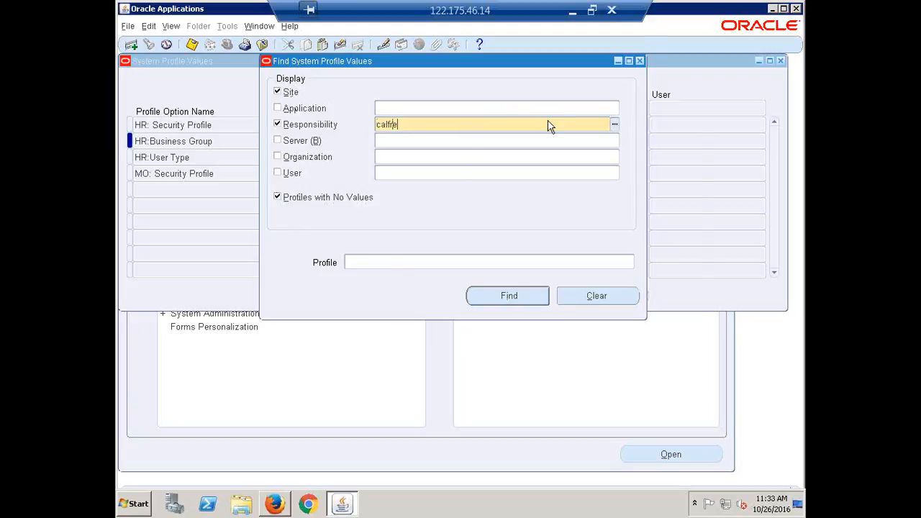
key(Tab)
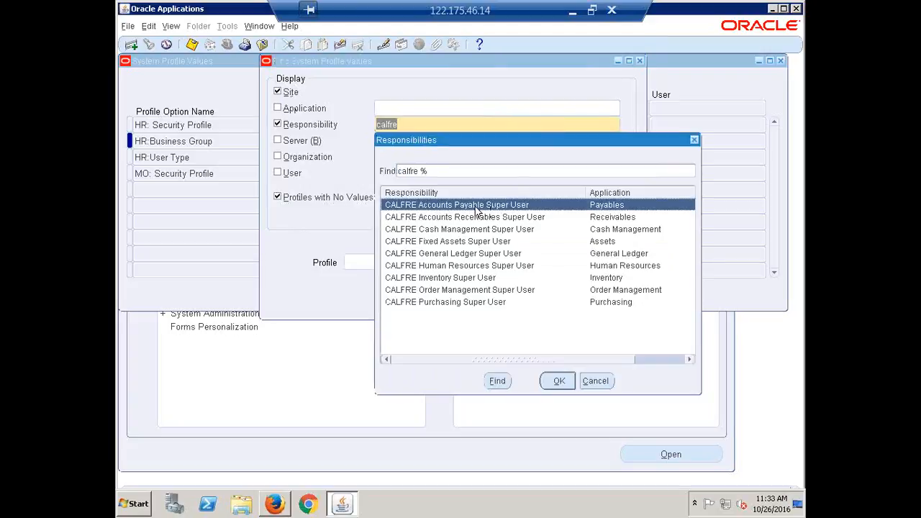
click(452, 219)
click(561, 385)
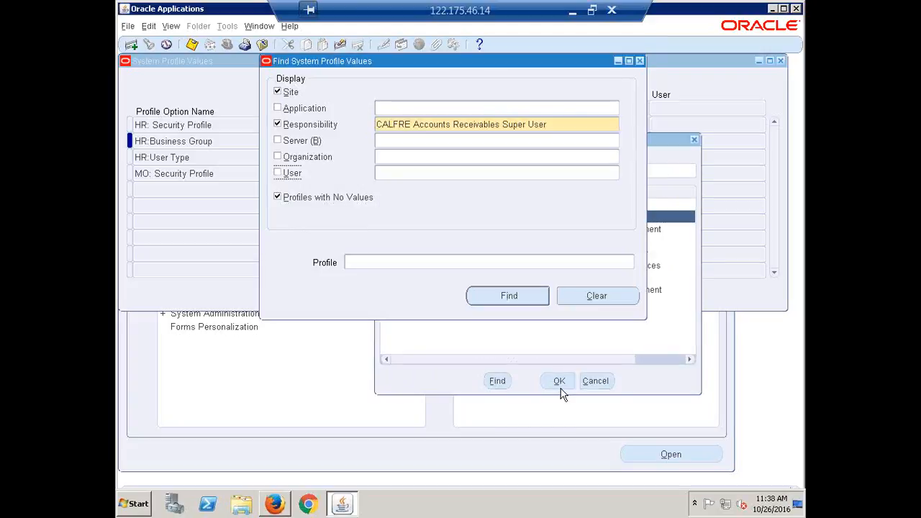
Find HR: Security Profile and enter CALFRE India Business Group at responsibility level
click(384, 260)
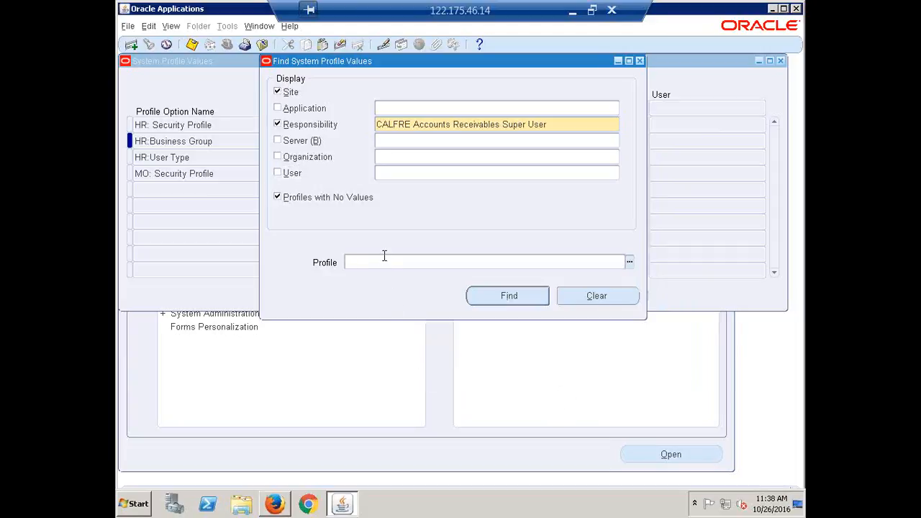
text(HR: Security Profile)
click(493, 297)
click(572, 127)
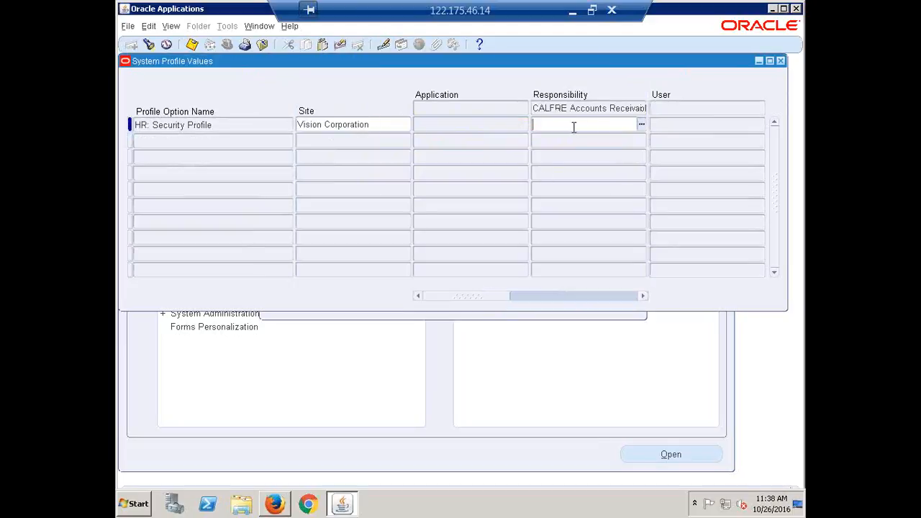
text(calf)
key(Tab)
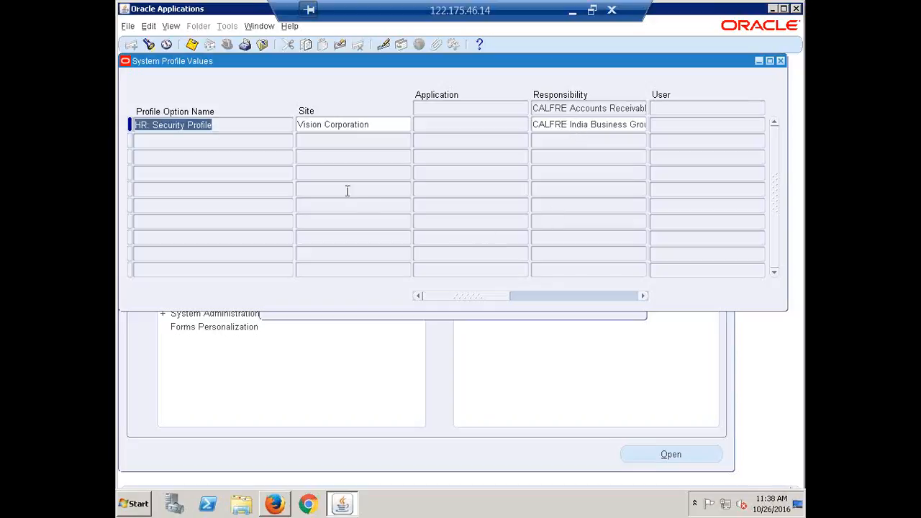
List CALFRE Accounts Receivables Super User's set profile values, excluding site and empty ones, then close the form
key(F4)
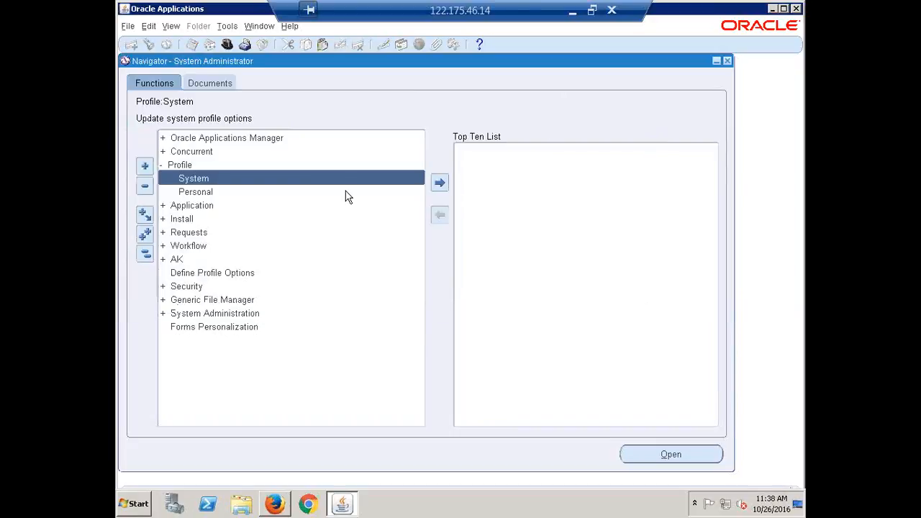
double_click(194, 179)
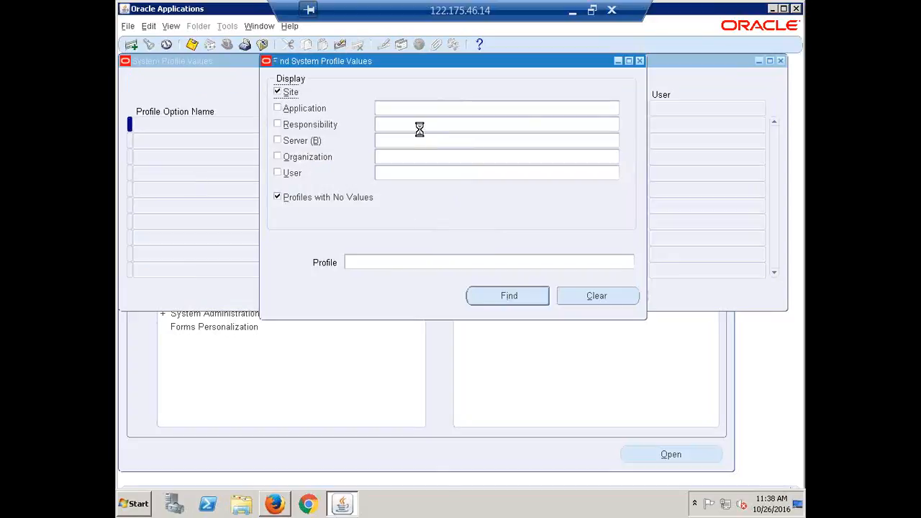
click(421, 127)
text(calfre,)
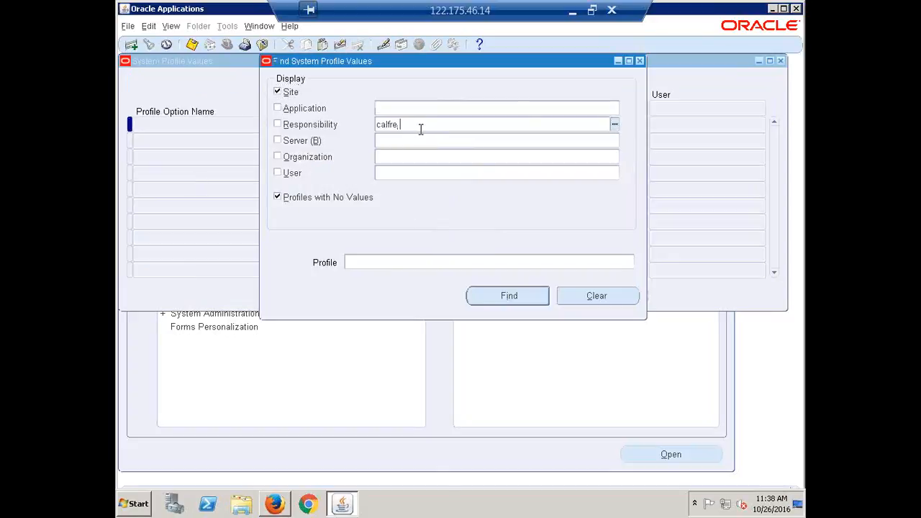
key(Tab)
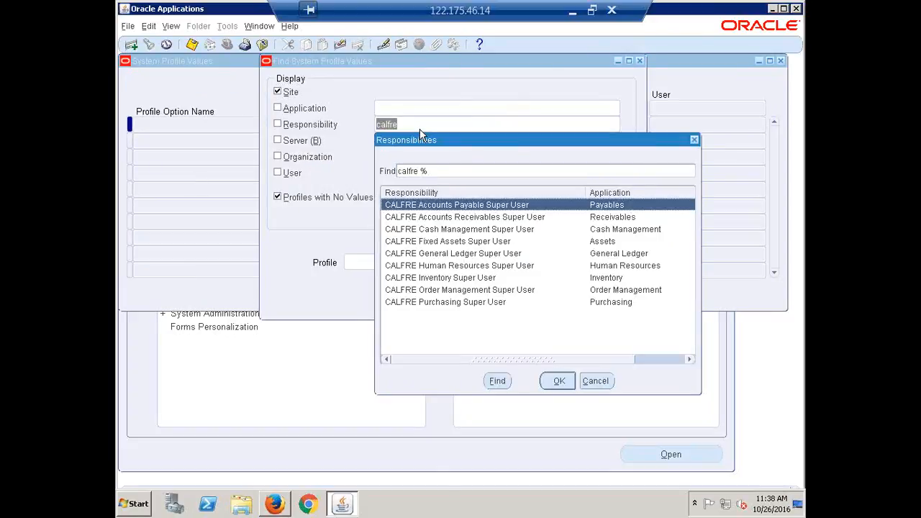
key(Down)
key(Return)
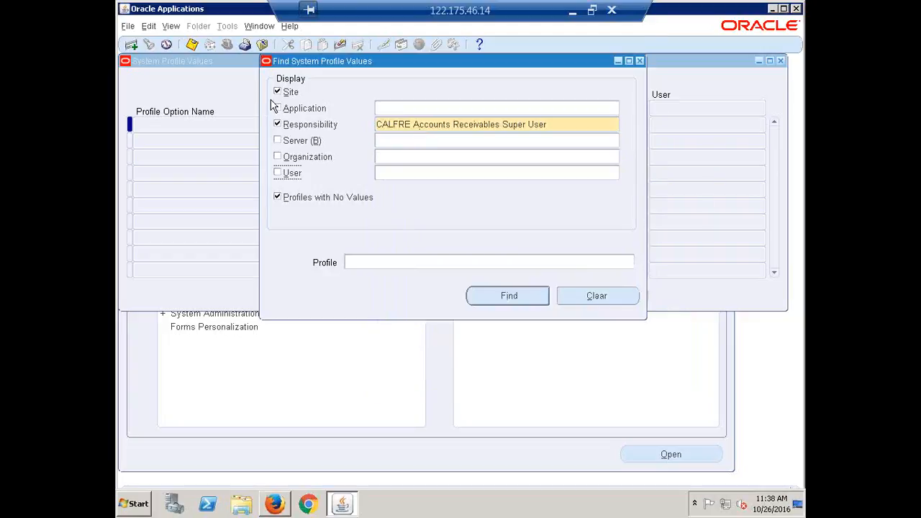
click(291, 93)
click(315, 198)
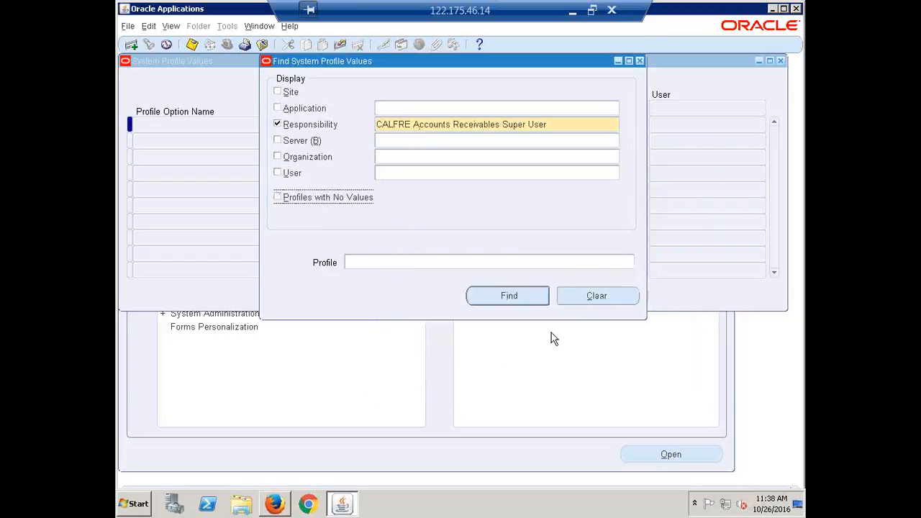
click(509, 297)
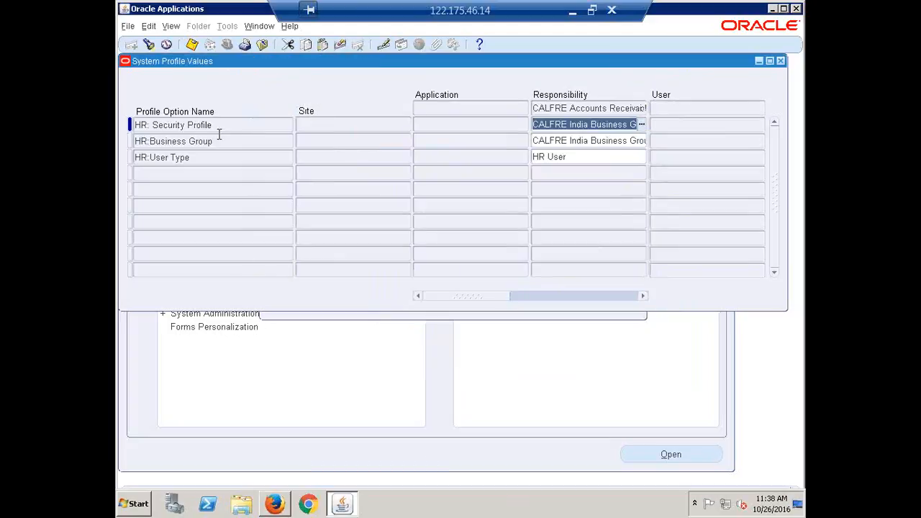
click(780, 61)
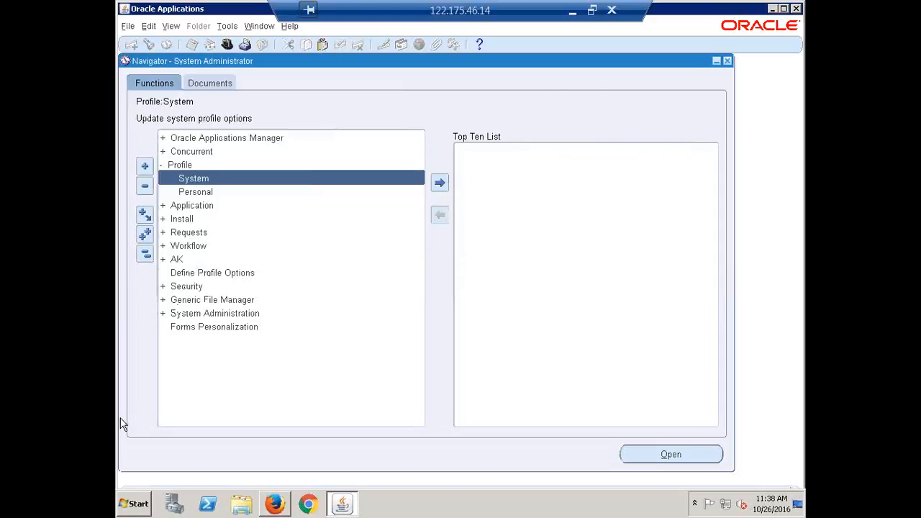
Set HR: Security Profile to CALFRE India Business Group for CALFRE Cash Management Super User
double_click(193, 180)
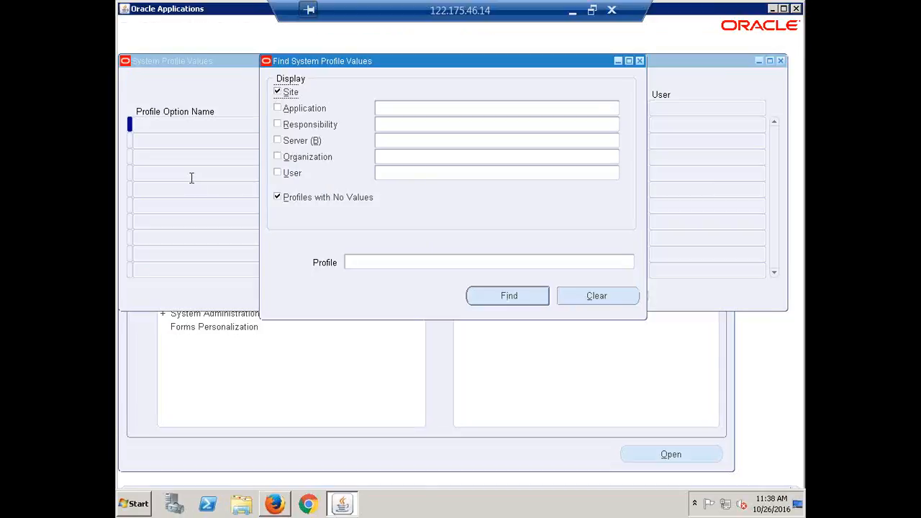
click(409, 123)
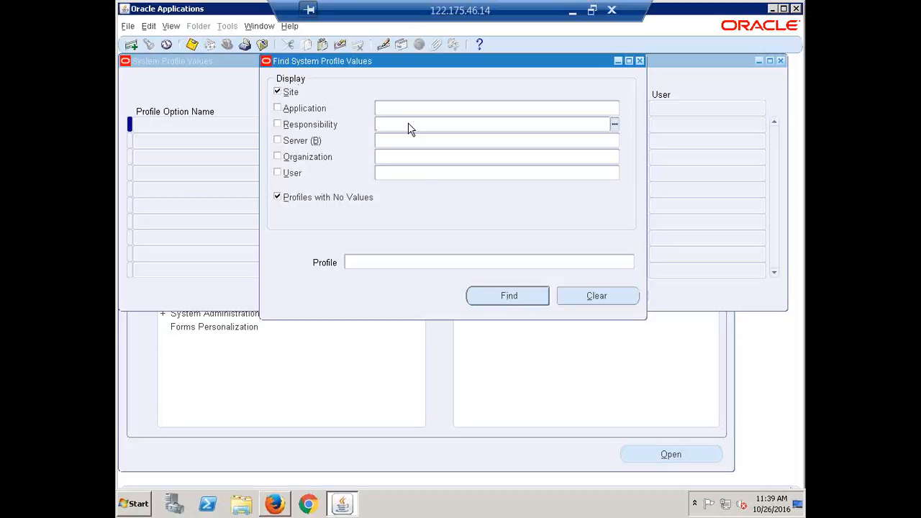
text(calfre)
key(Tab)
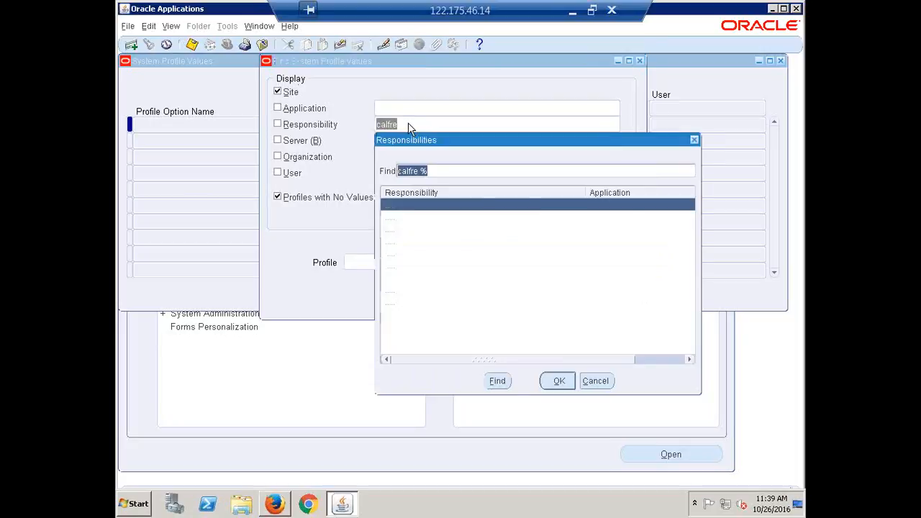
key(Down)
key(Down)
key(Return)
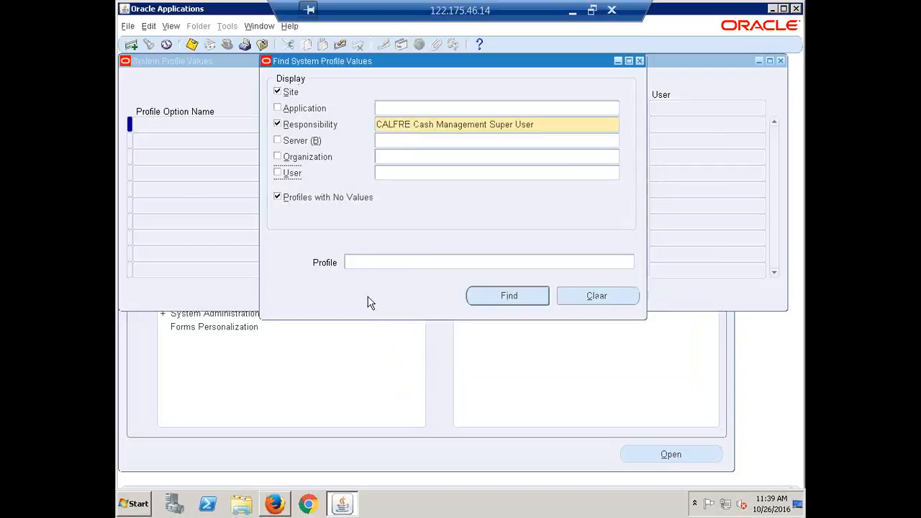
click(380, 263)
text(HR)
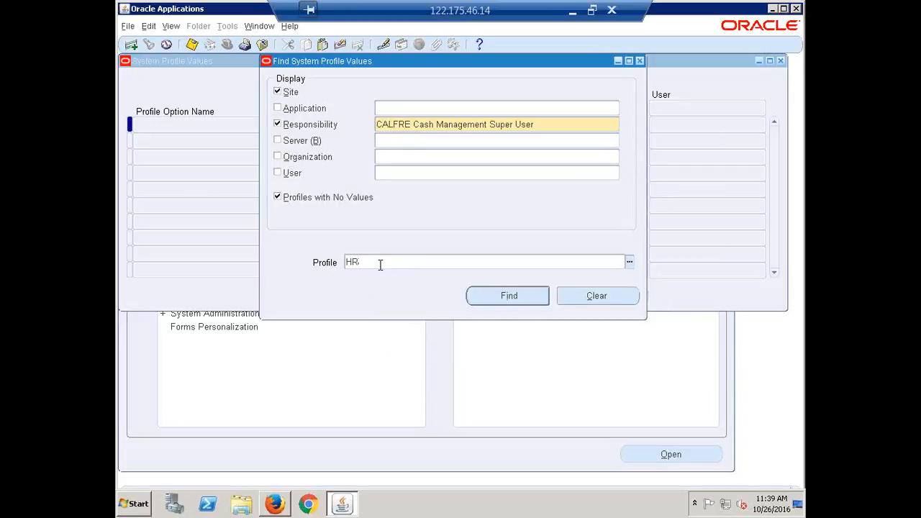
text(: Security Profile)
click(503, 296)
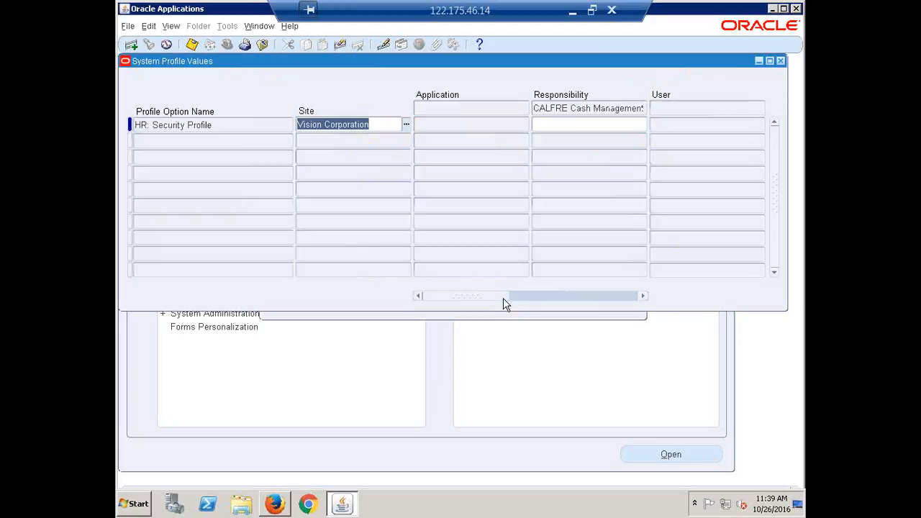
click(566, 127)
text(calfre)
key(Tab)
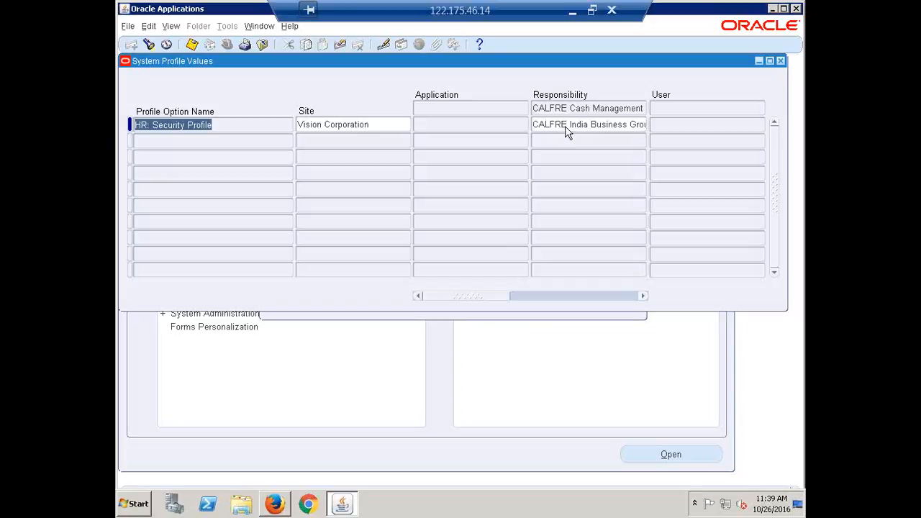
Set HR: Security Profile to CALFRE India Business Group for CALFRE Fixed Assets Super User
key(F11)
click(540, 124)
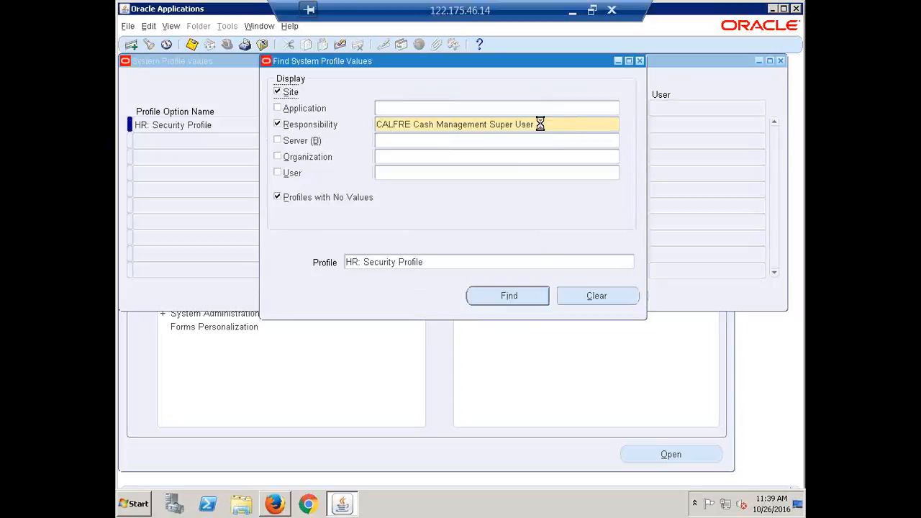
text(calfre)
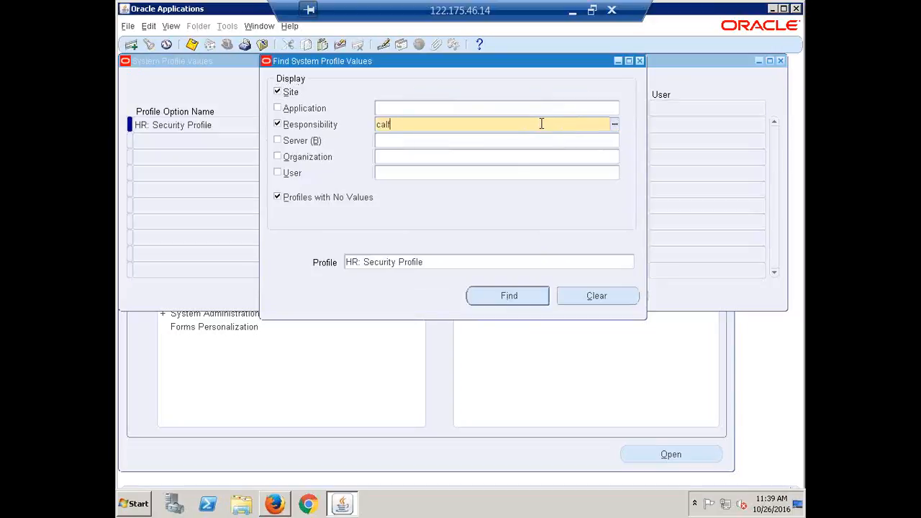
key(Tab)
key(Down)
key(Down)
key(Down)
key(Down)
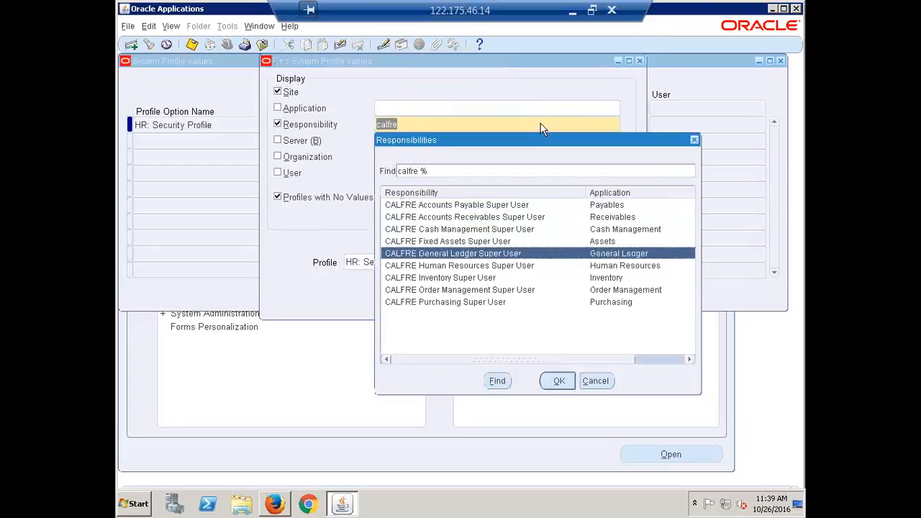
key(Up)
key(Return)
key(Return)
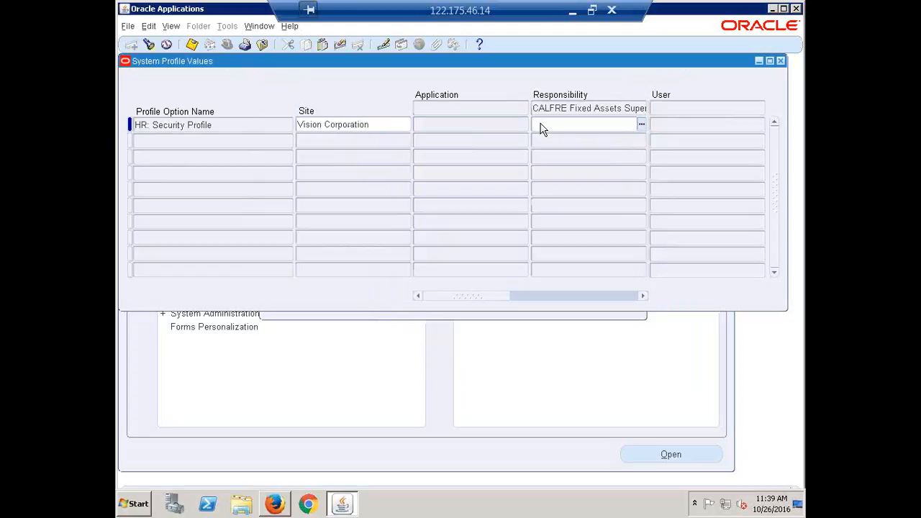
text(calfre)
key(Tab)
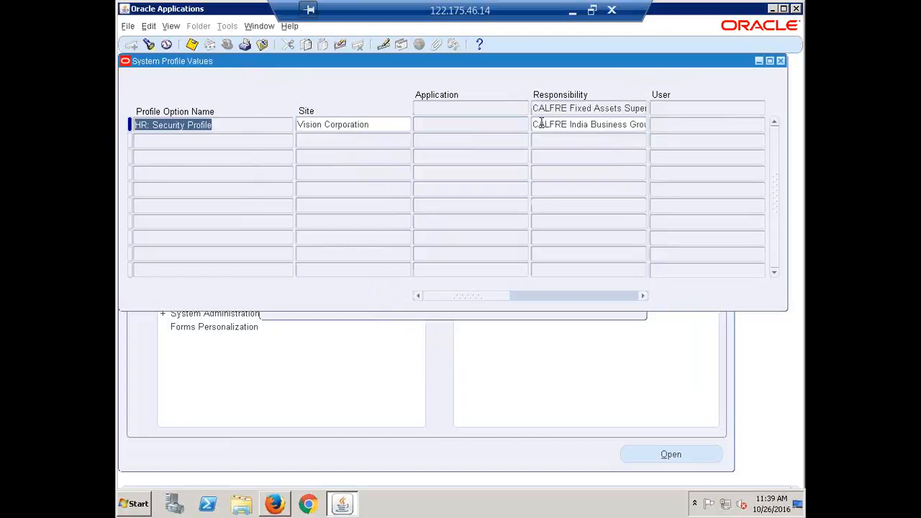
click(540, 125)
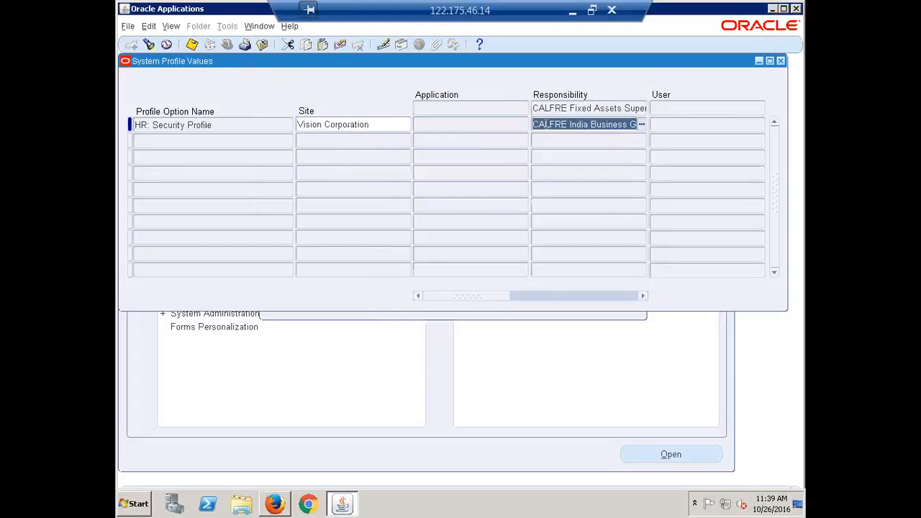
Set HR: Security Profile to CALFRE India Business Group for CALFRE General Ledger Super User
key(F11)
click(547, 125)
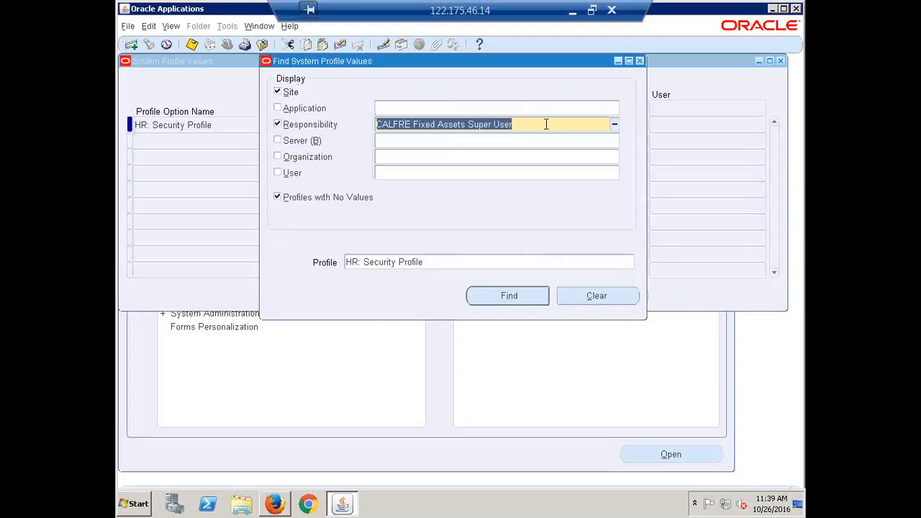
text(celfre)
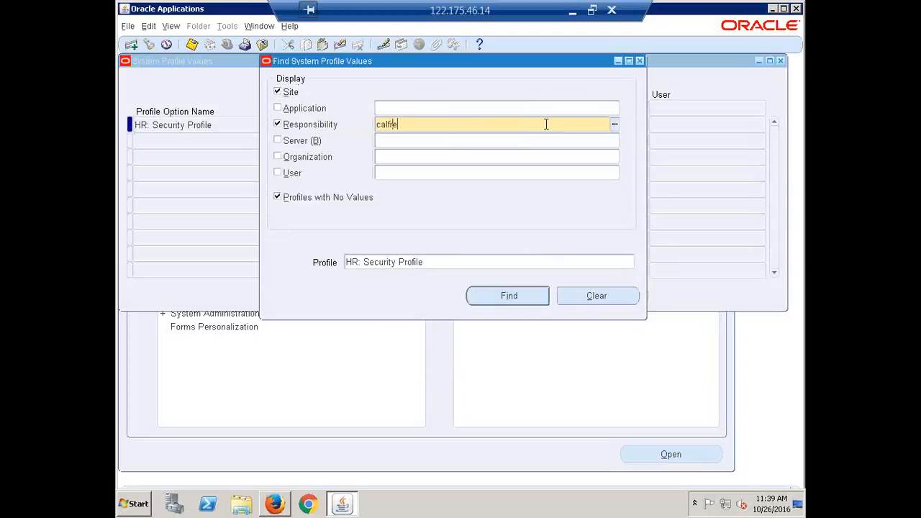
key(Tab)
key(Down)
key(Down)
key(Down)
key(Down)
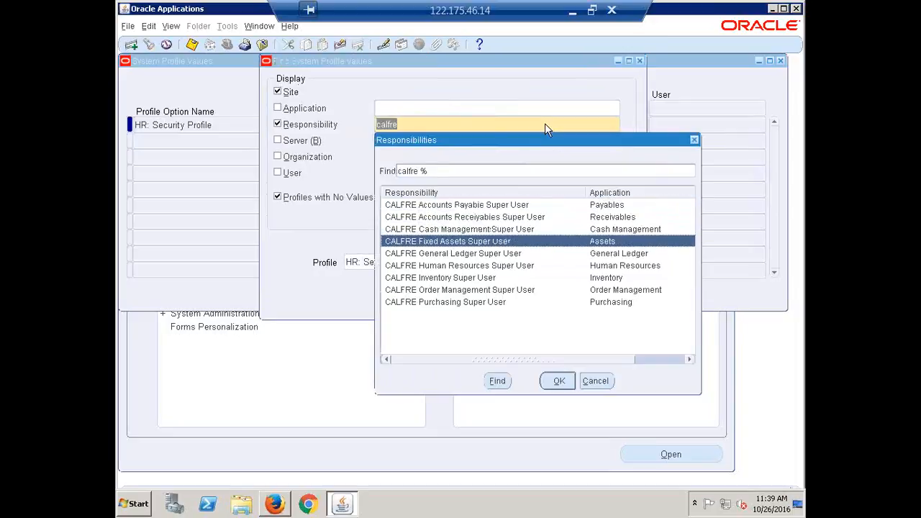
key(Return)
key(Return)
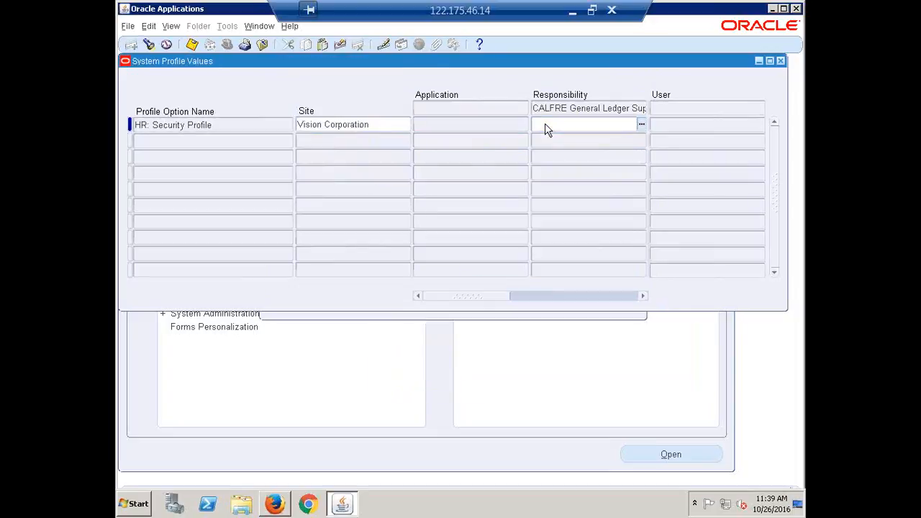
key(shift+Home)
key(ctrl+c)
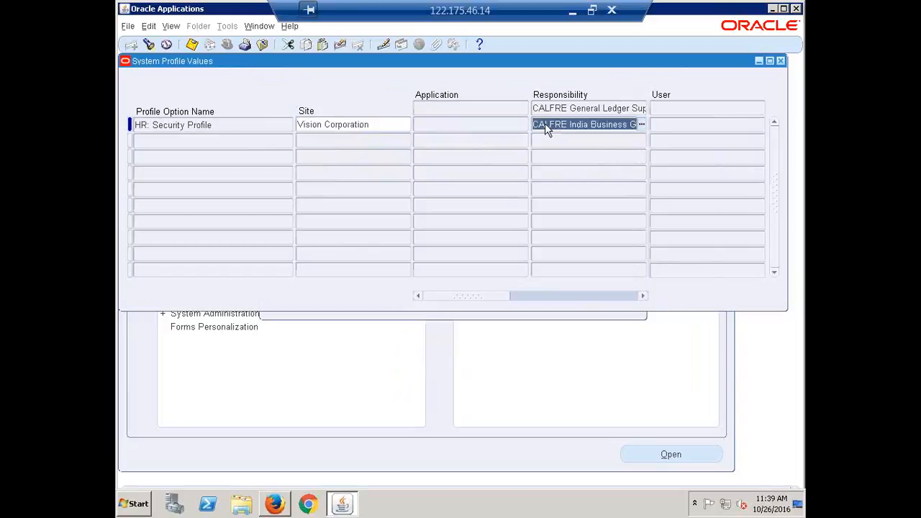
Search HR: Security Profile values for CALFRE Human Resources Super User
key(ctrl+f)
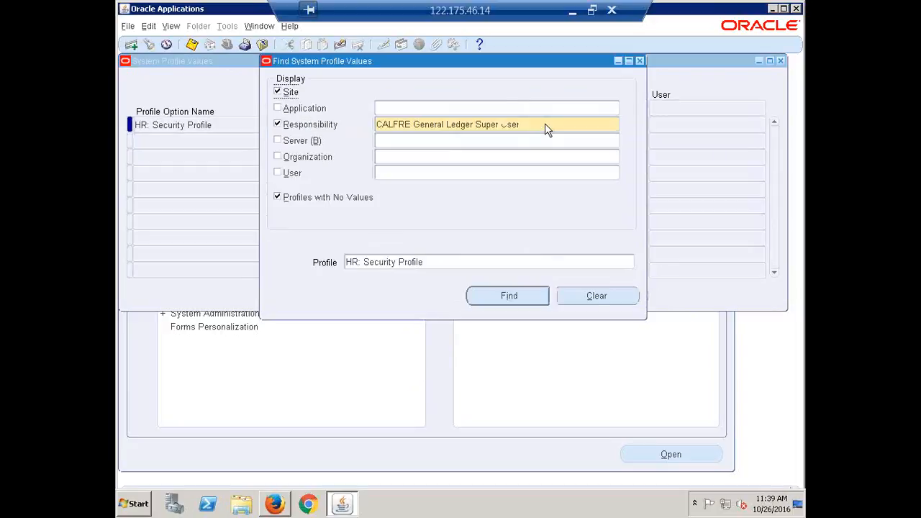
text(calfre)
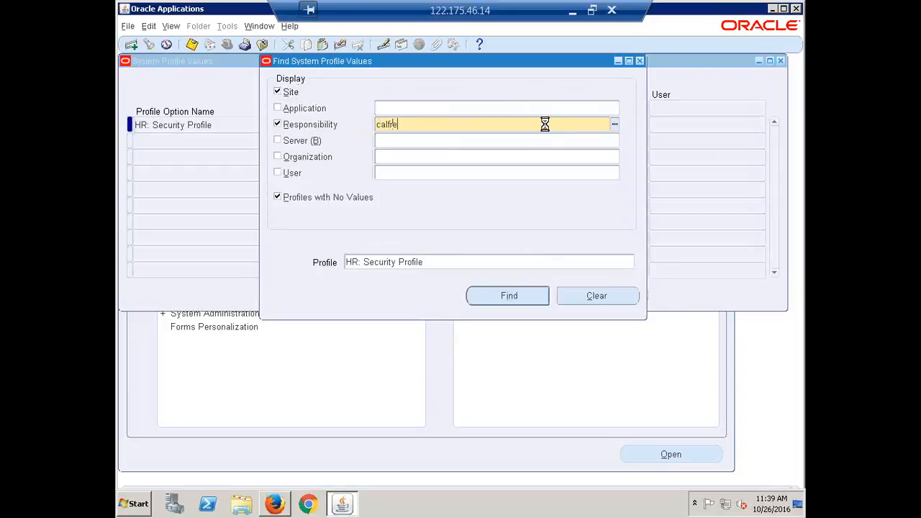
key(Tab)
key(Down)
key(Down)
key(Down)
key(Down)
key(Down)
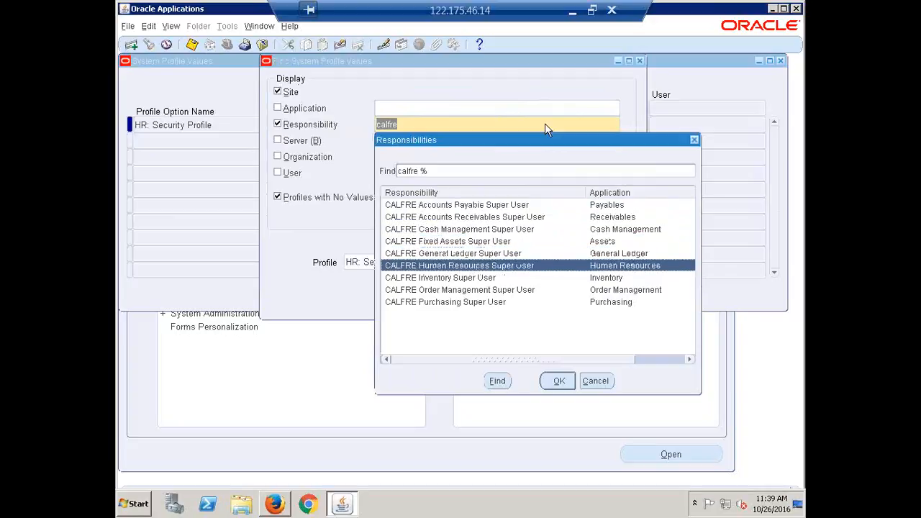
key(Return)
key(Return)
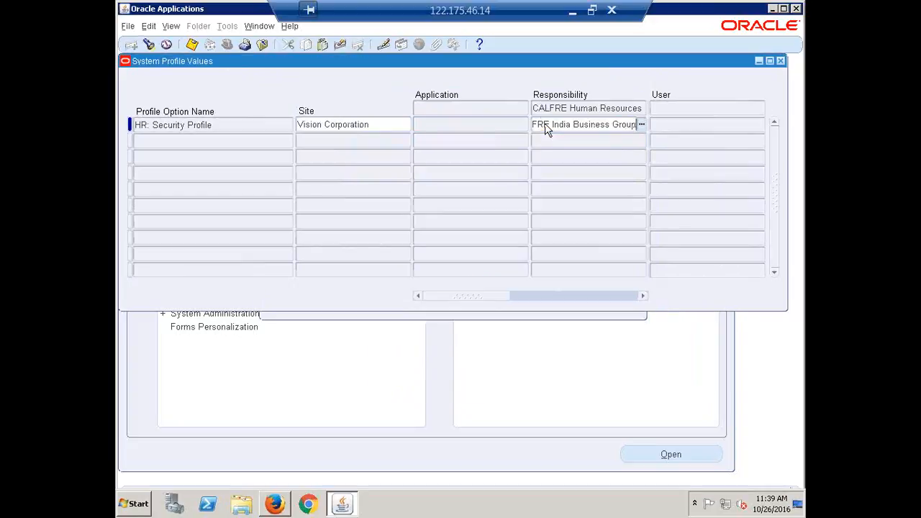
Set HR: Security Profile to CALFRE India Business Group for CALFRE Inventory Super User and save
key(ctrl+f)
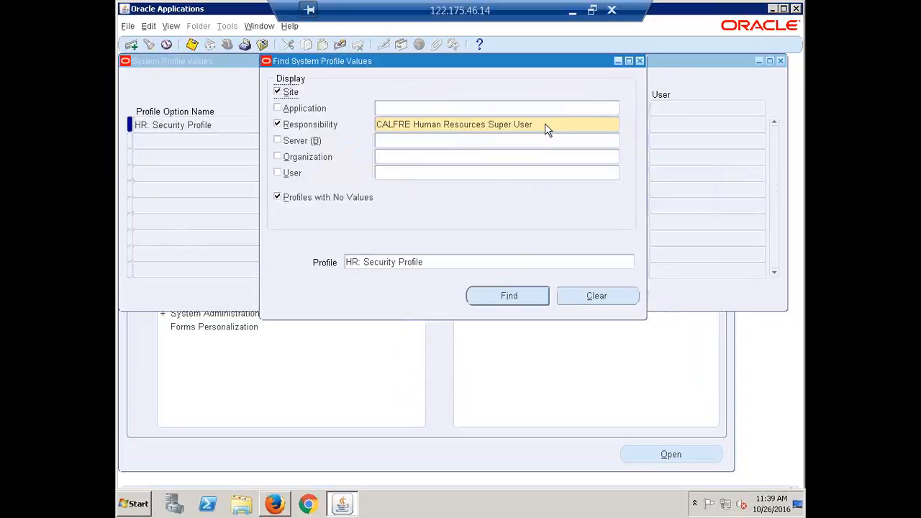
text(calfre)
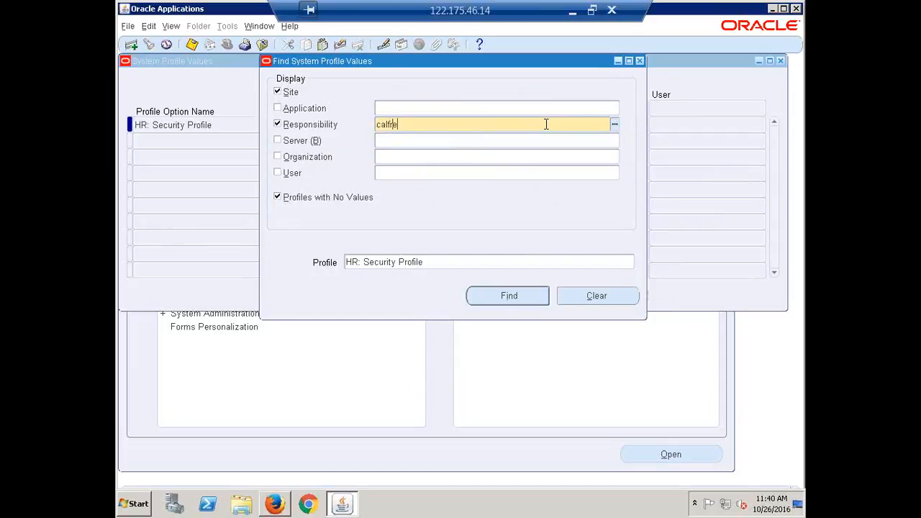
key(Down)
key(Down)
key(Down)
key(Down)
key(Down)
key(Down)
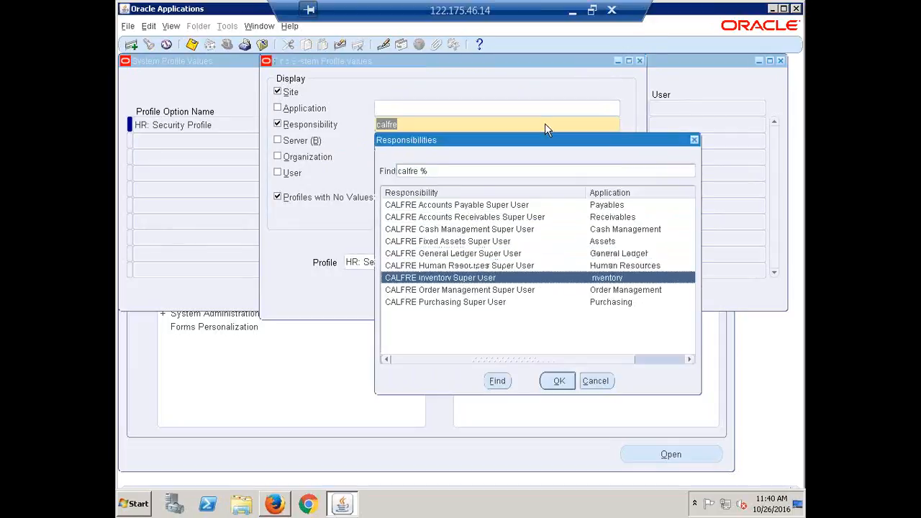
key(Return)
key(Return)
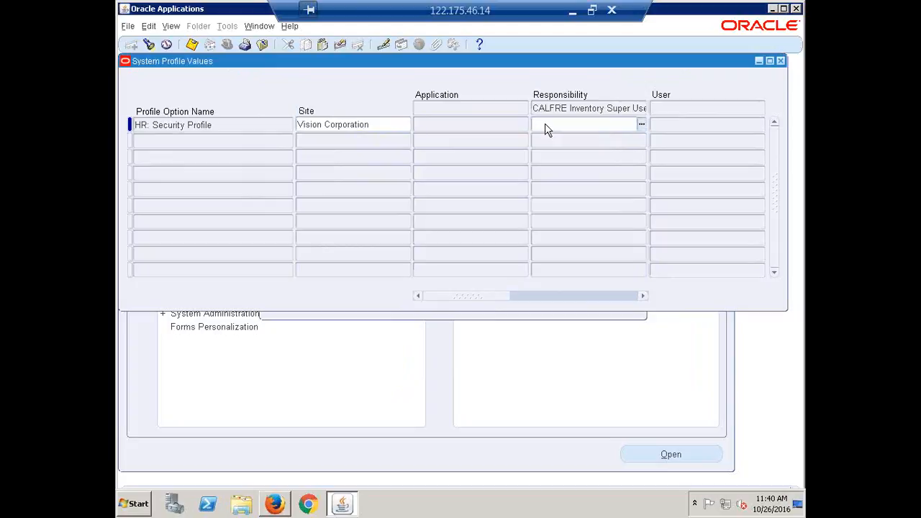
key(ctrl+v)
key(ctrl+s)
key(ctrl+c)
Give CALFRE Order Management Super User the same CALFRE India Business Group value and save
key(ctrl+f)
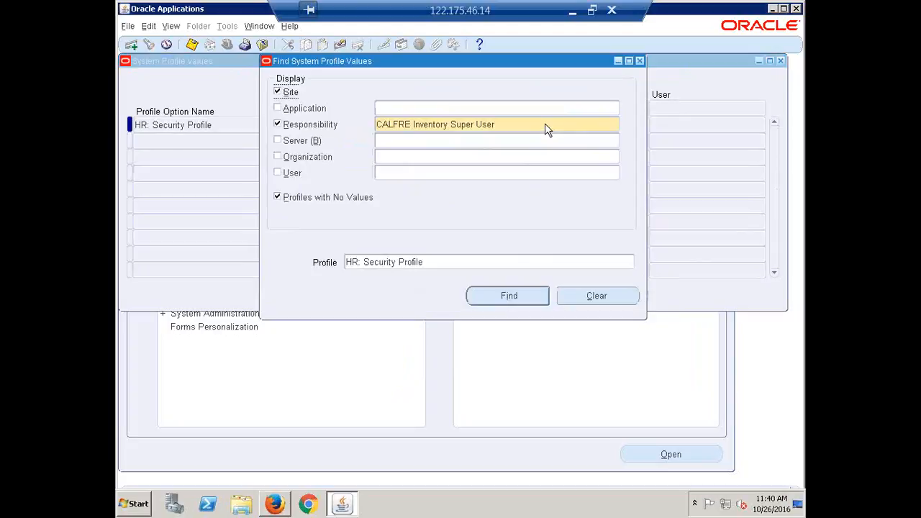
text(calfre)
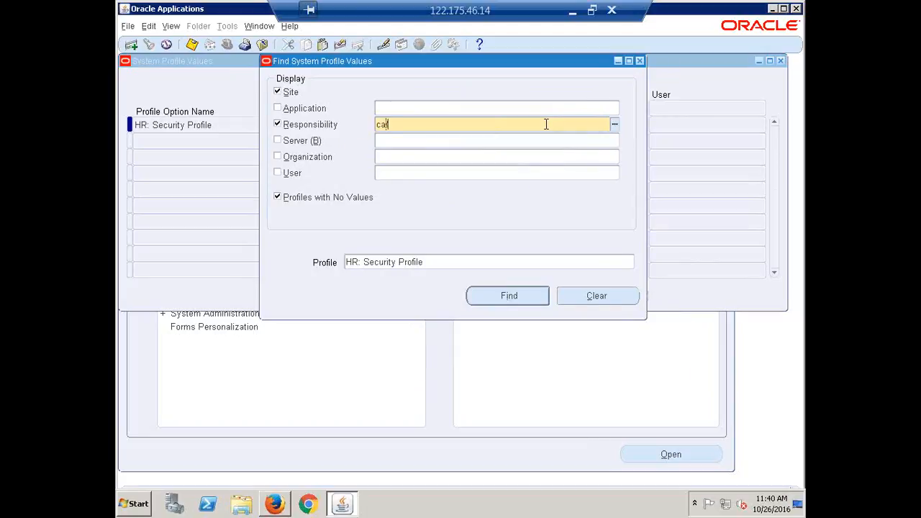
key(Tab)
key(Down)
key(Down)
key(Down)
key(Down)
key(Down)
key(Down)
key(Down)
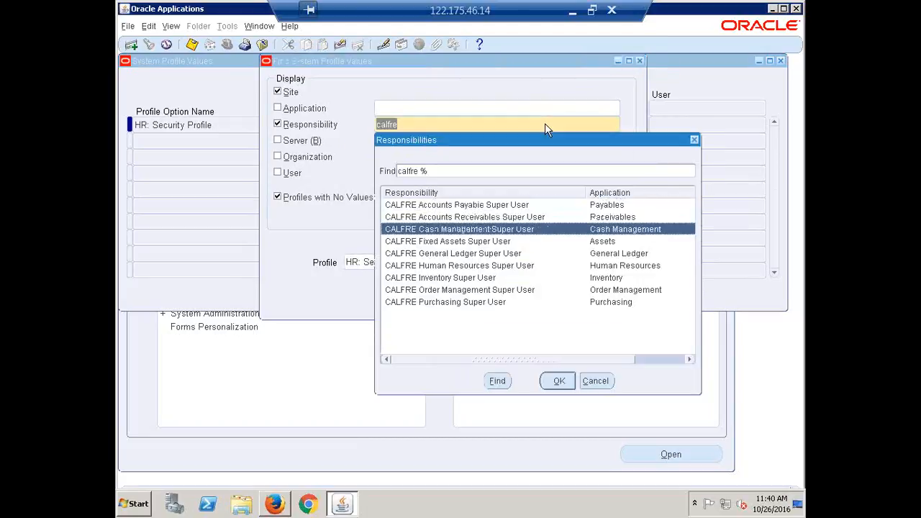
key(Return)
key(Return)
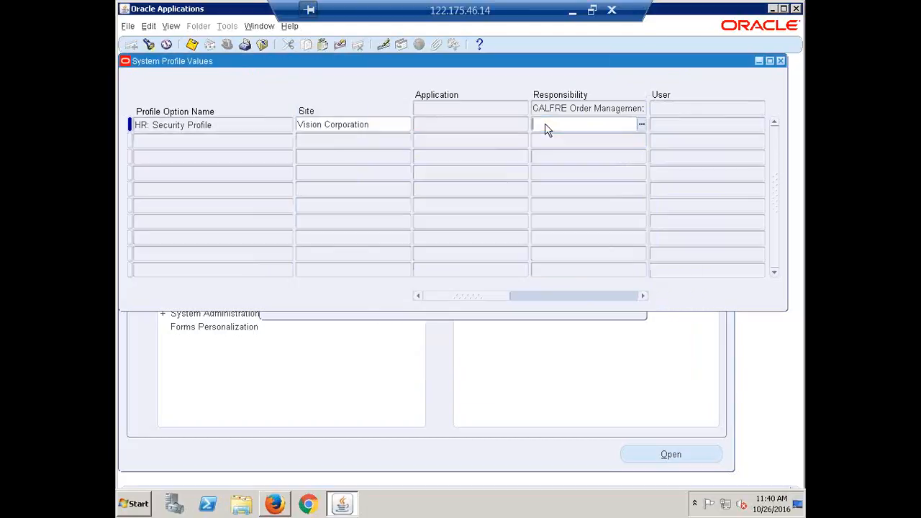
key(ctrl+v)
key(ctrl+s)
key(ctrl+c)
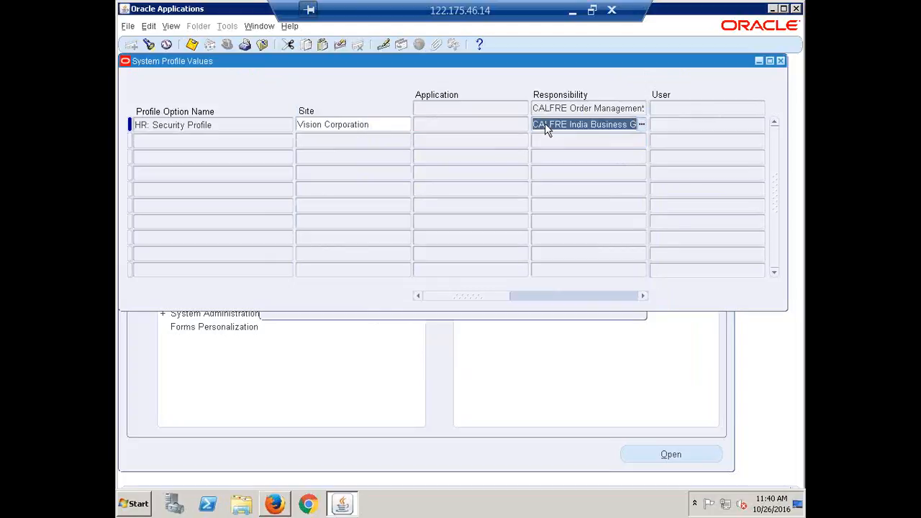
Set CALFRE India Business Group for CALFRE Purchasing Super User, save, and leave the remote session
key(ctrl+f)
click(545, 124)
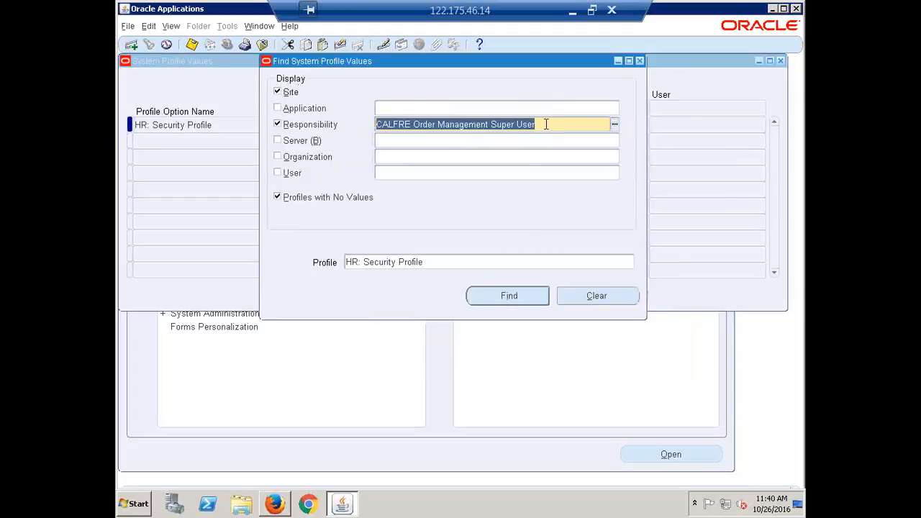
text(calfre)
key(Tab)
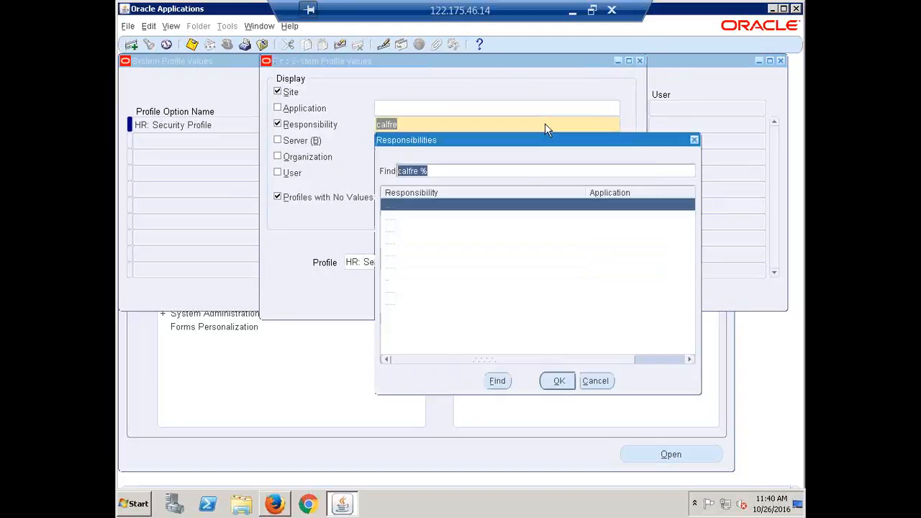
key(Down)
key(Down)
key(Down)
key(Down)
key(Down)
key(Down)
key(Down)
key(Return)
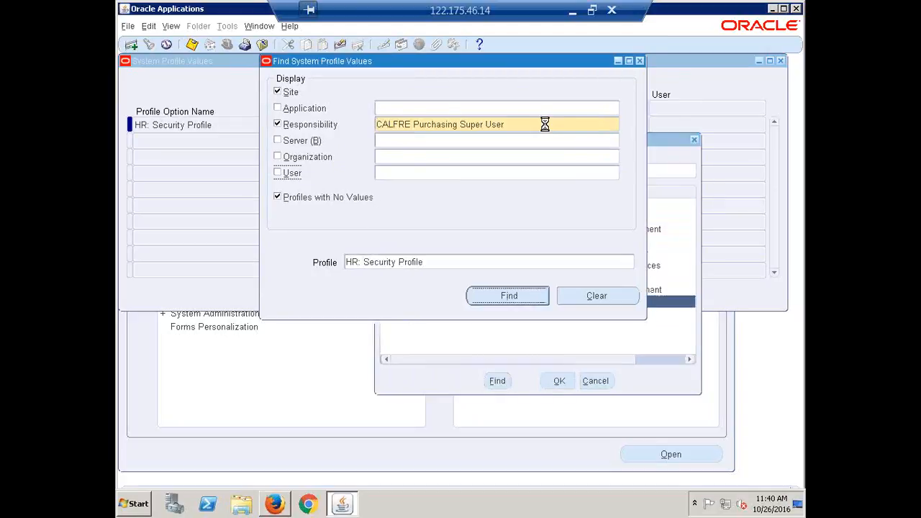
key(Return)
key(ctrl+v)
key(ctrl+s)
key(ctrl+c)
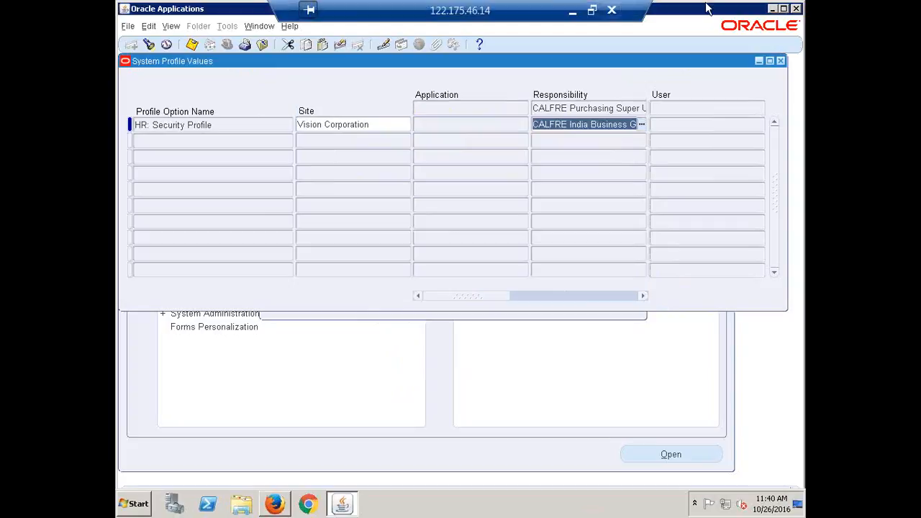
click(573, 13)
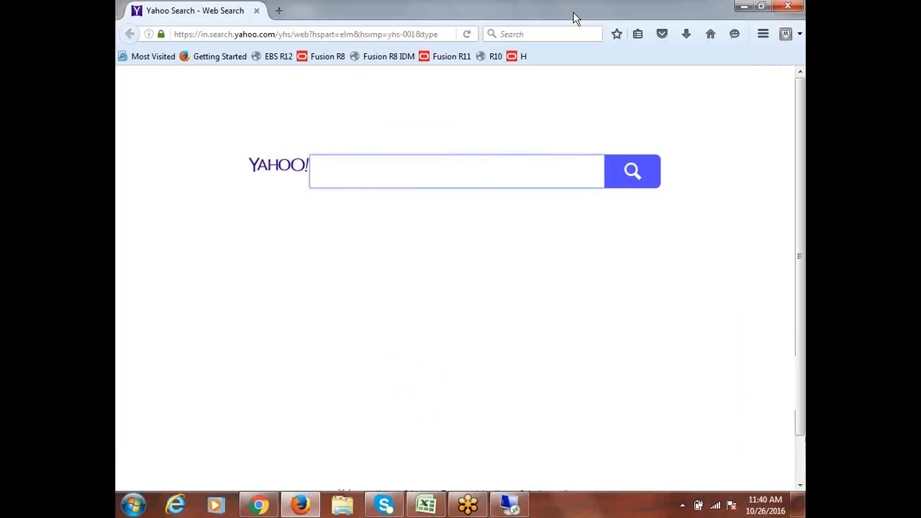
click(425, 505)
click(235, 248)
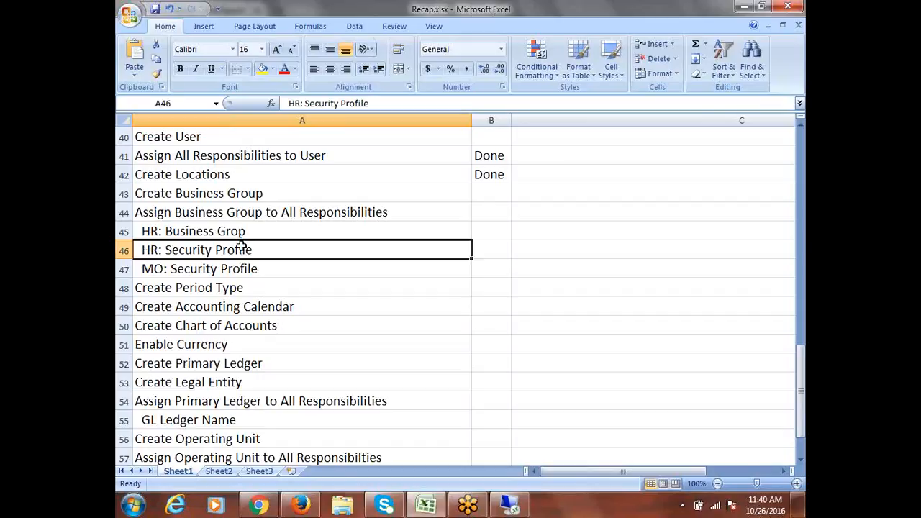
drag(190, 230, 246, 248)
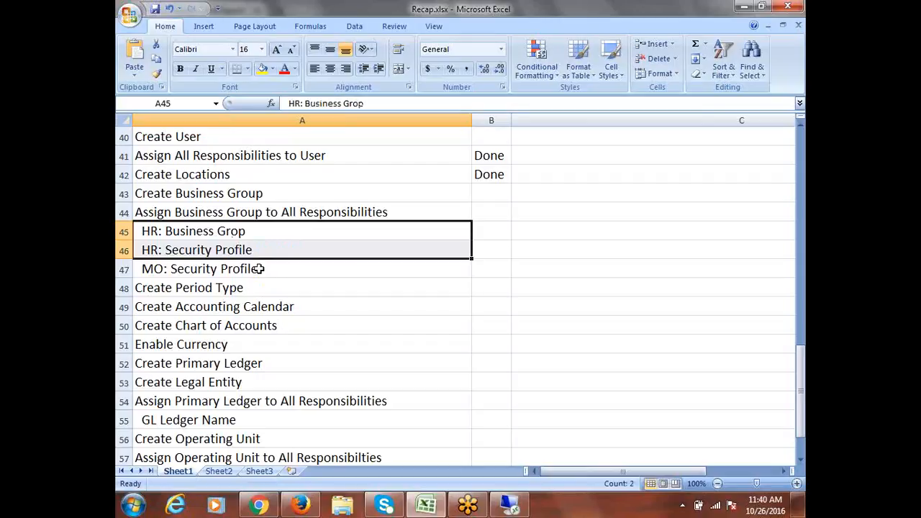
click(257, 269)
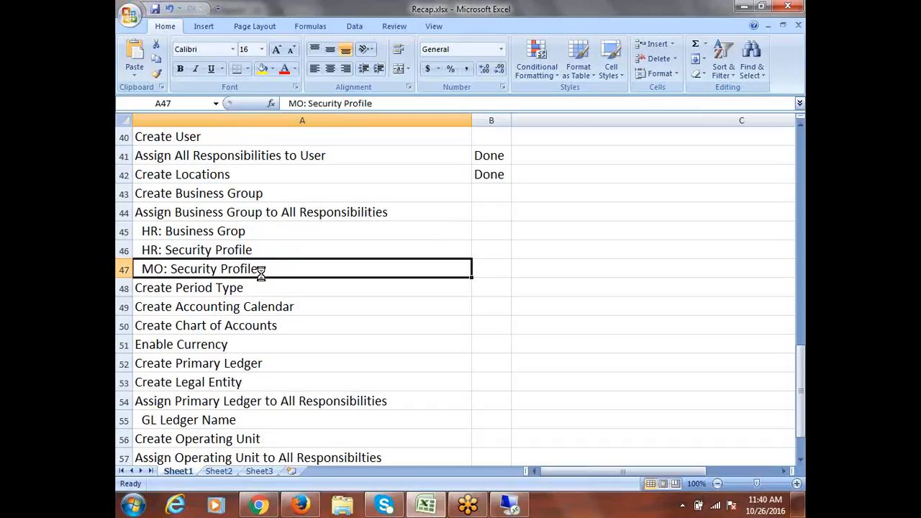
click(512, 505)
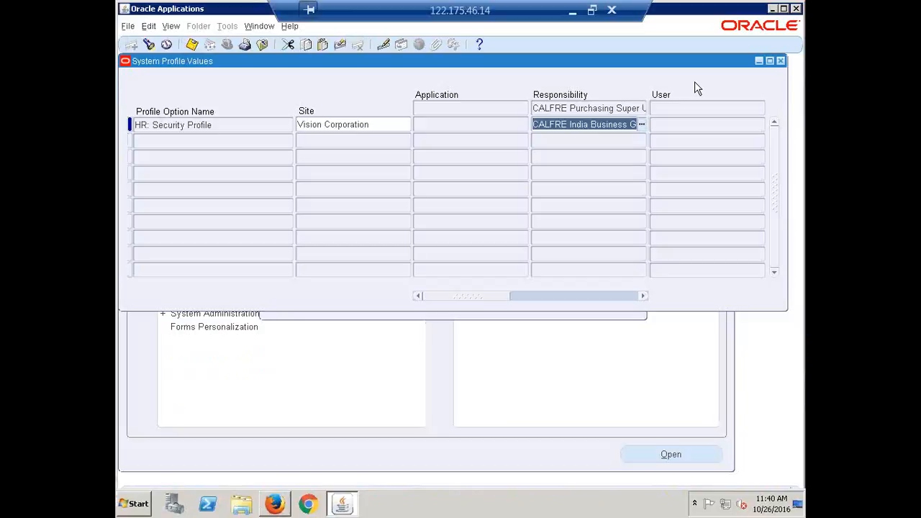
Find MO: Security Profile values for the CALFRE Accounts Receivables Super User responsibility
key(F11)
triple_click(528, 124)
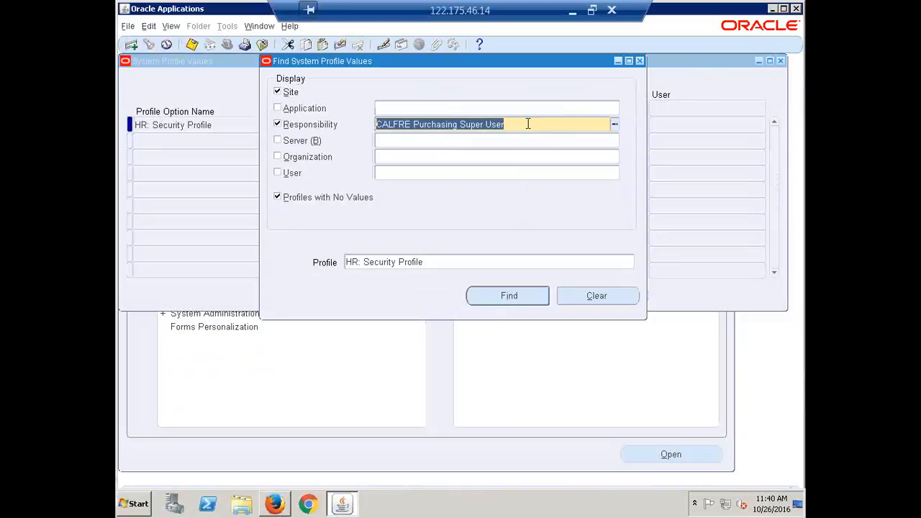
text(calfre)
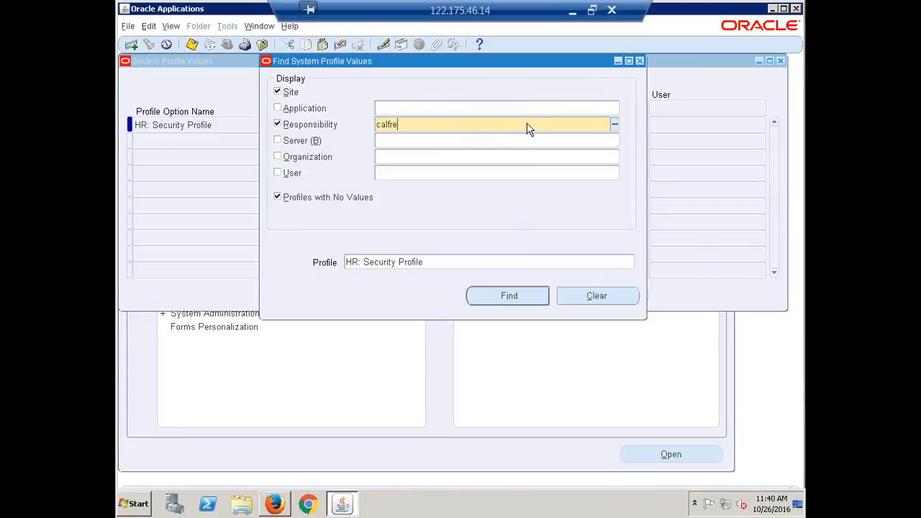
key(Tab)
click(461, 219)
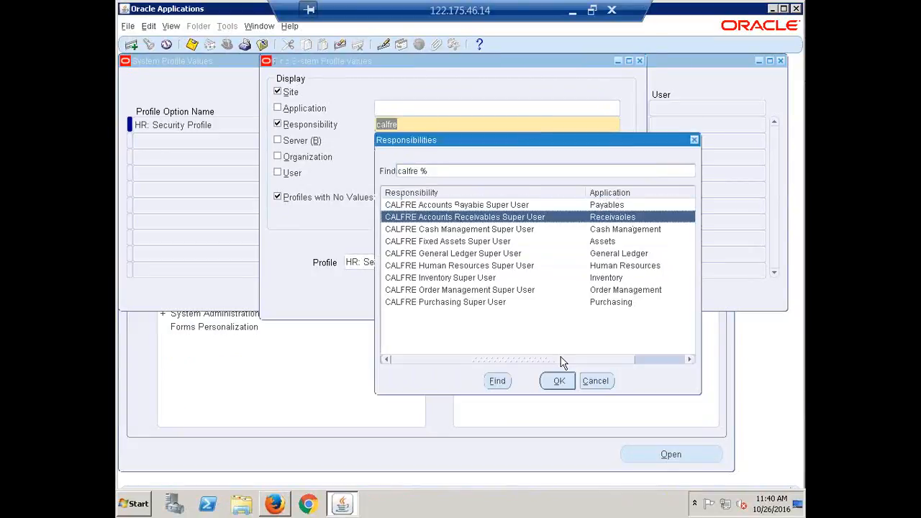
click(560, 382)
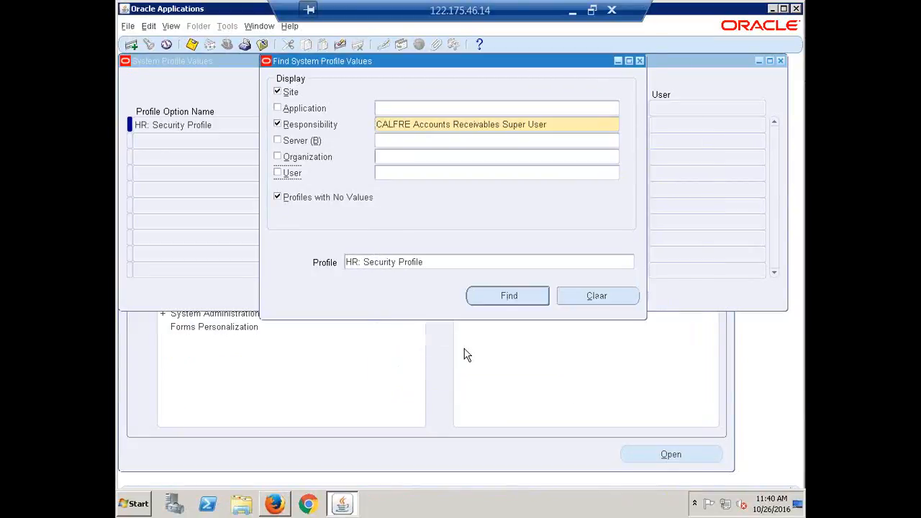
triple_click(354, 264)
click(357, 264)
key(BackSpace)
key(BackSpace)
key(BackSpace)
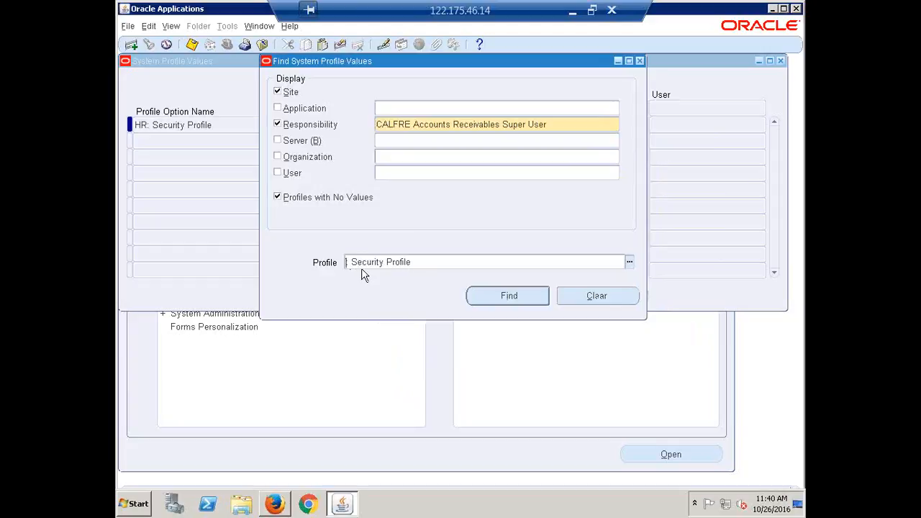
text(MO:)
click(503, 296)
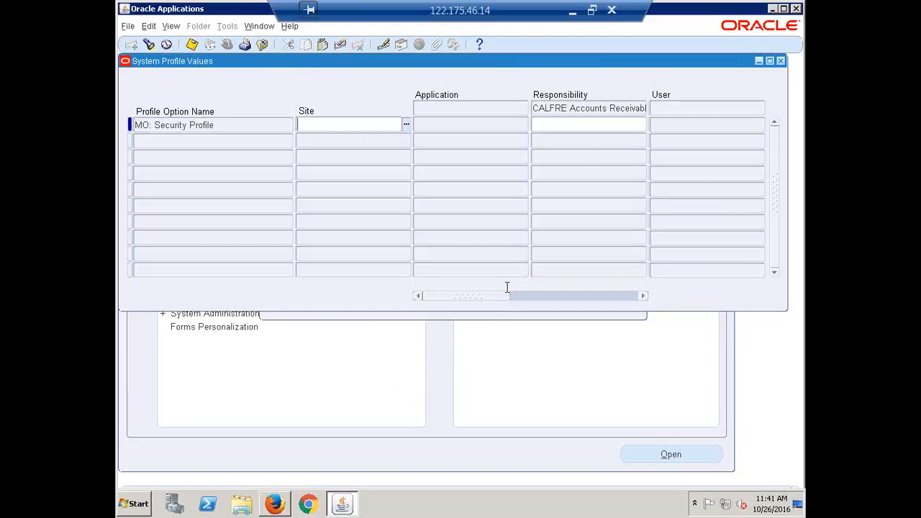
Enter CALFRE India Business Group as the Accounts Receivables responsibility-level value and review it
click(578, 127)
key(ctrl+v)
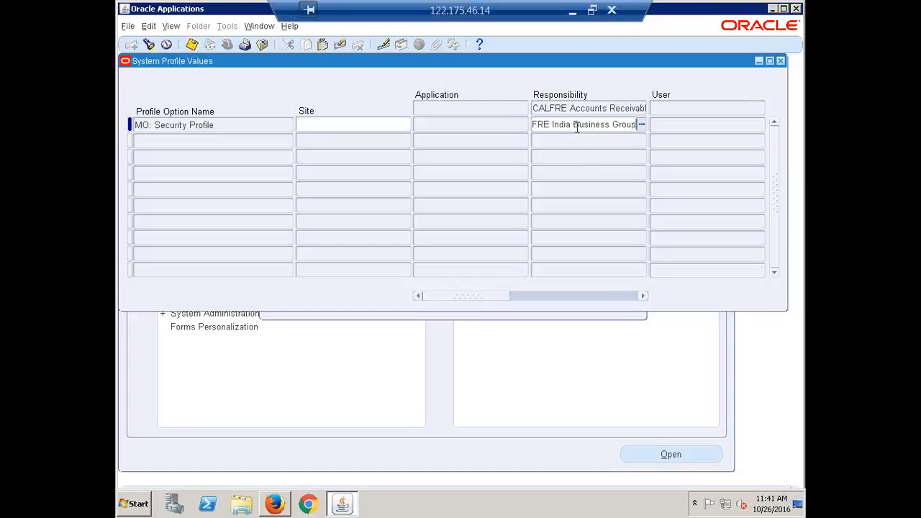
key(Tab)
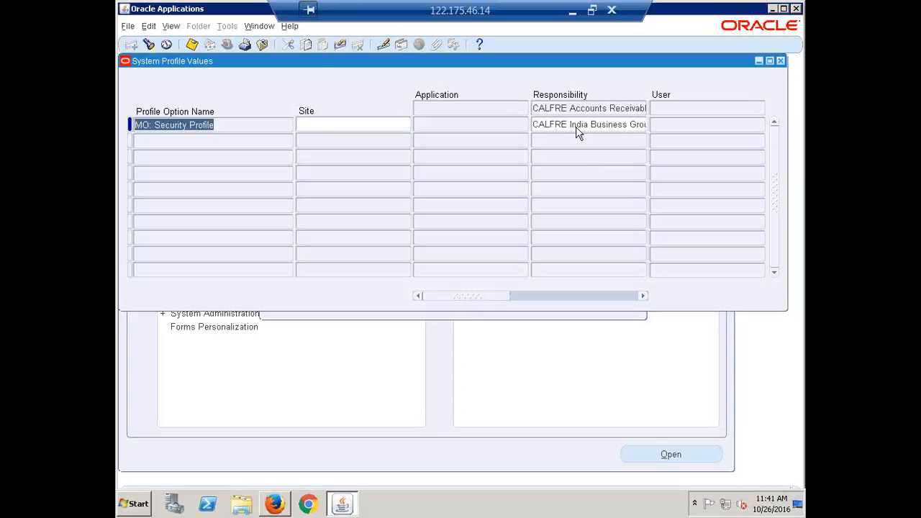
click(544, 130)
click(541, 127)
drag(541, 127, 700, 145)
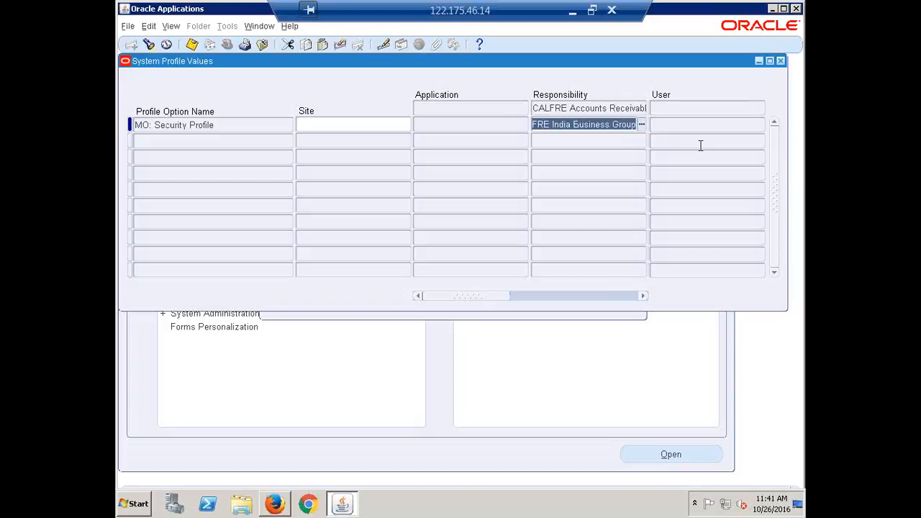
click(700, 145)
key(ctrl+c)
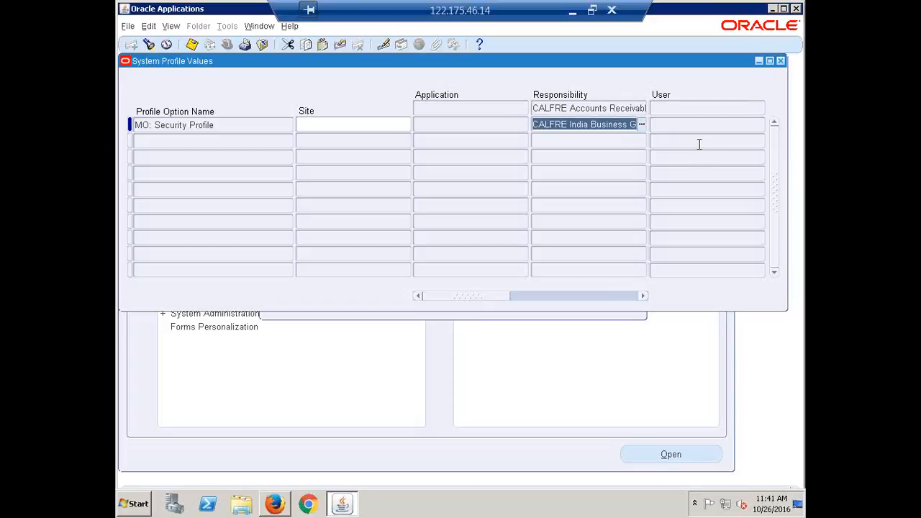
Set CALFRE India Business Group for CALFRE Cash Management Super User and save
key(F11)
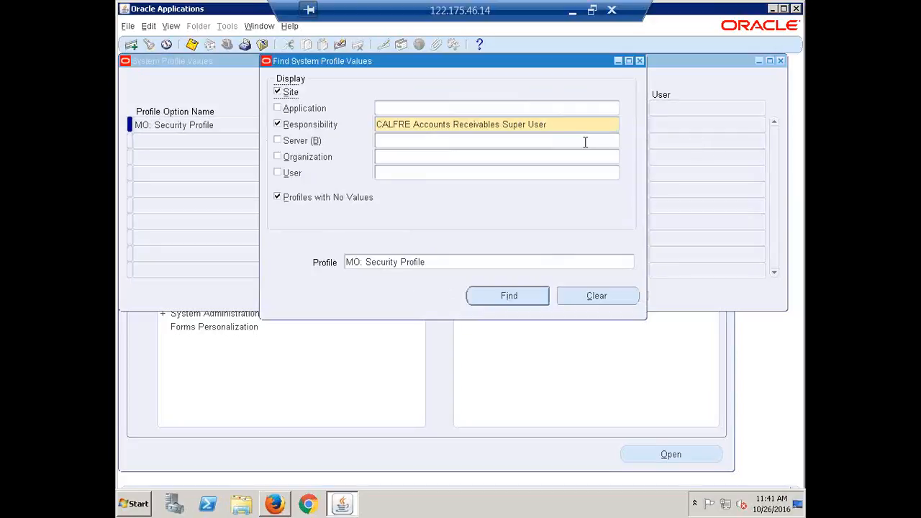
click(564, 123)
text(CALFRE)
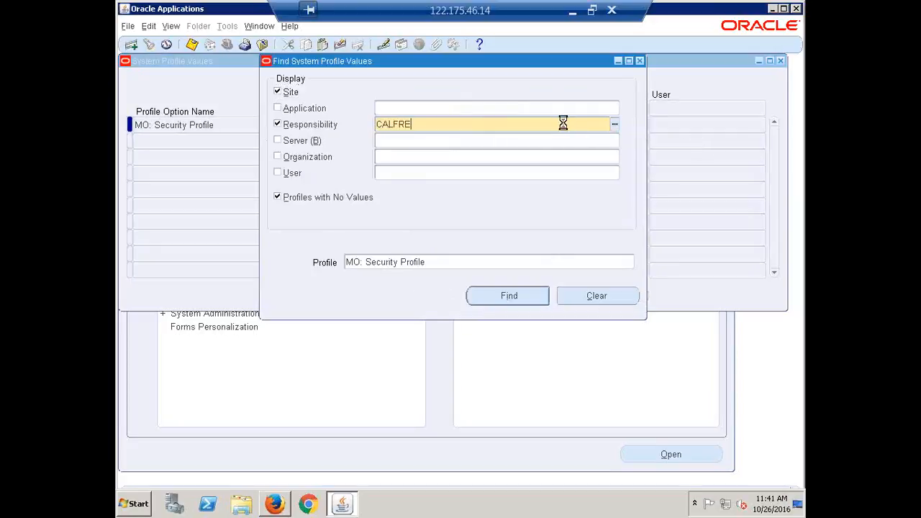
key(Tab)
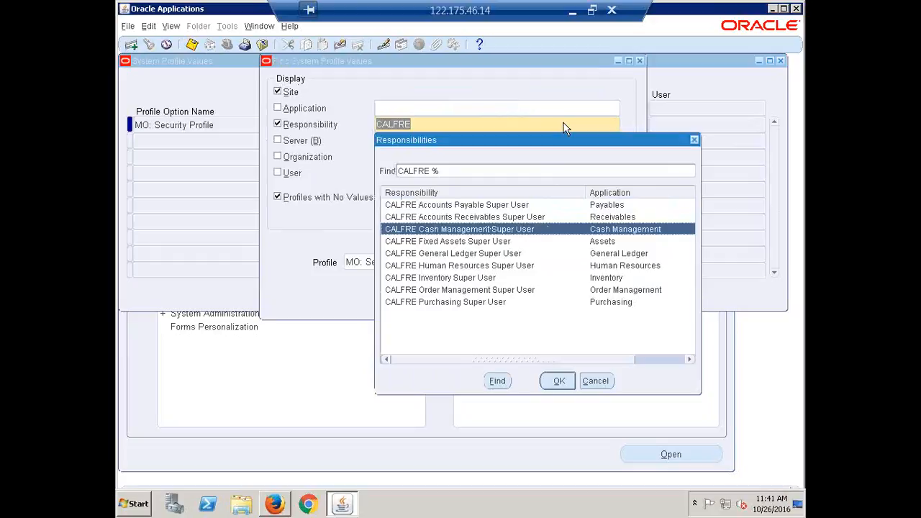
key(Return)
key(Return)
click(567, 128)
key(ctrl+v)
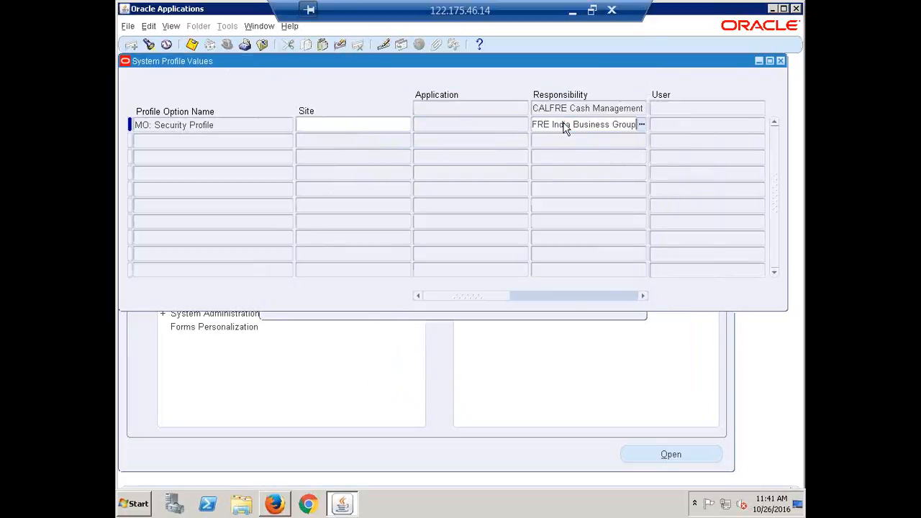
key(ctrl+s)
key(ctrl+c)
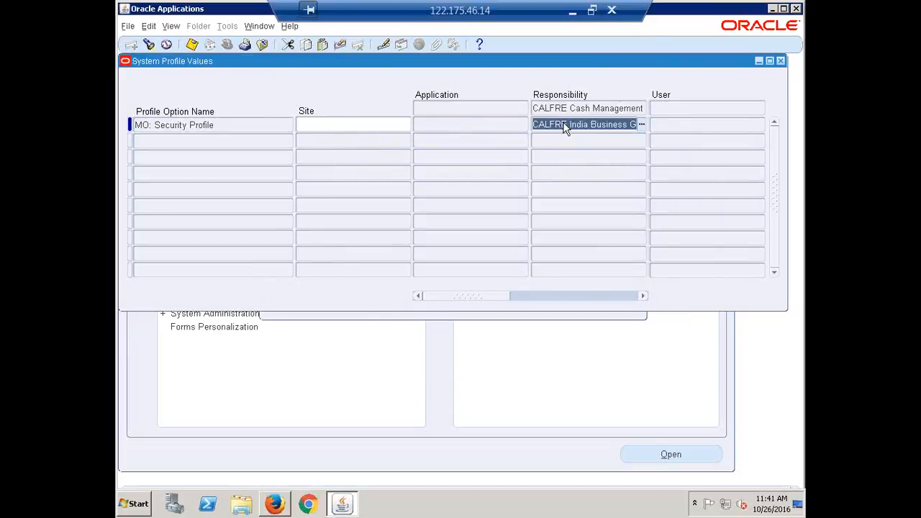
Set CALFRE India Business Group for CALFRE Fixed Assets Super User and save
key(F11)
text(CALFRE)
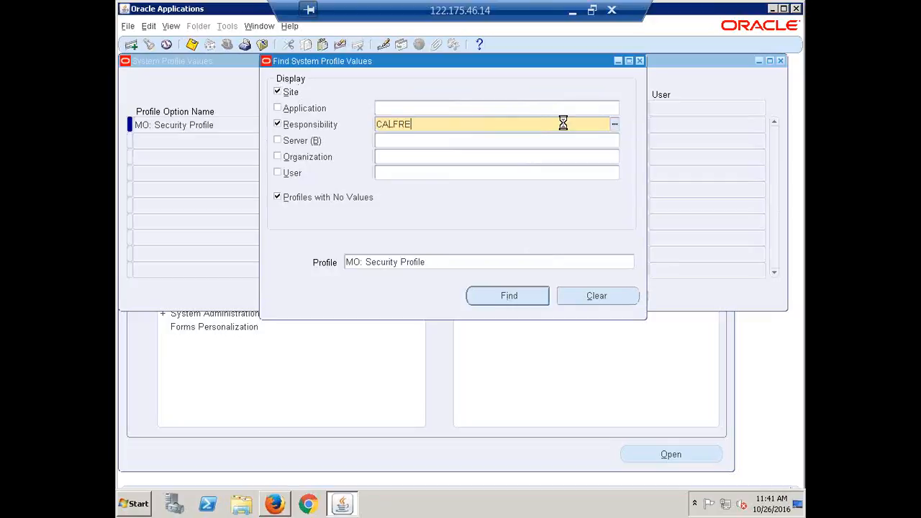
key(Tab)
key(Down)
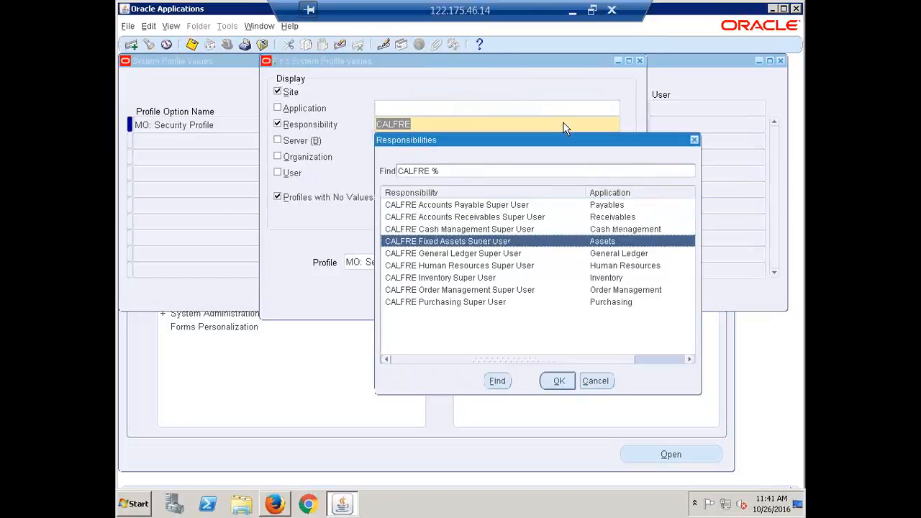
key(Return)
key(Return)
key(ctrl+v)
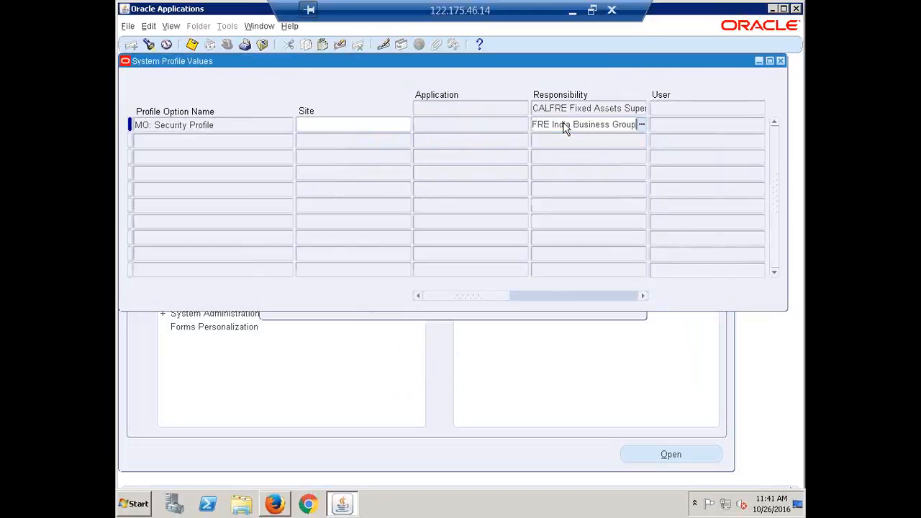
key(ctrl+s)
key(ctrl+c)
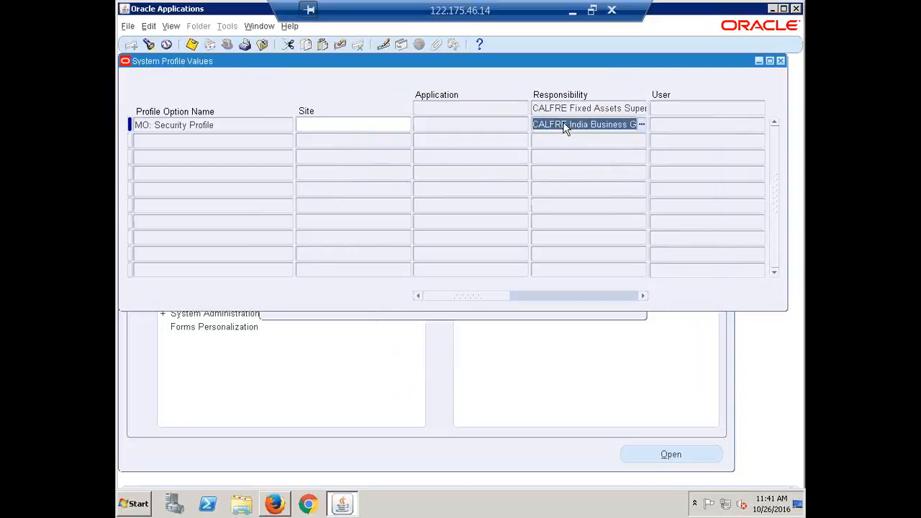
key(ctrl+f)
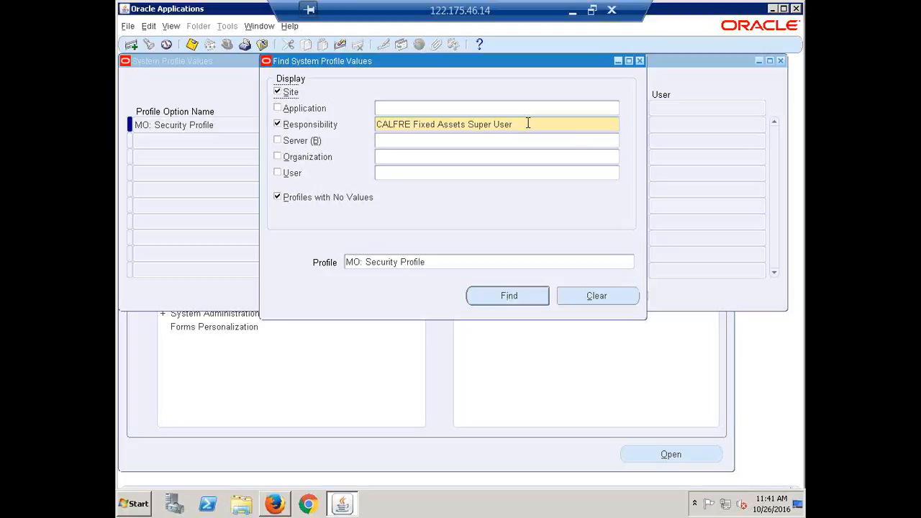
Display the MO: Security Profile values for CALFRE General Ledger Super User
click(528, 123)
text(CALFRE)
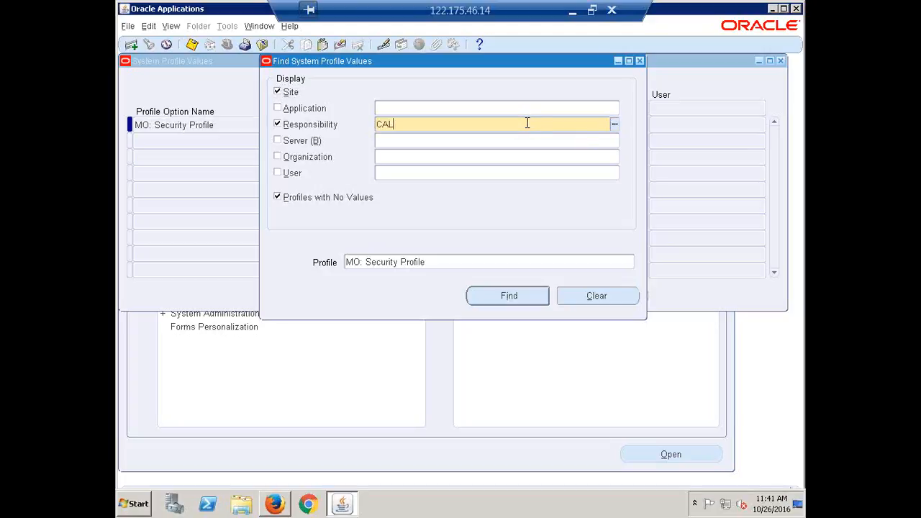
key(Tab)
key(Down)
key(Down)
key(Down)
key(Down)
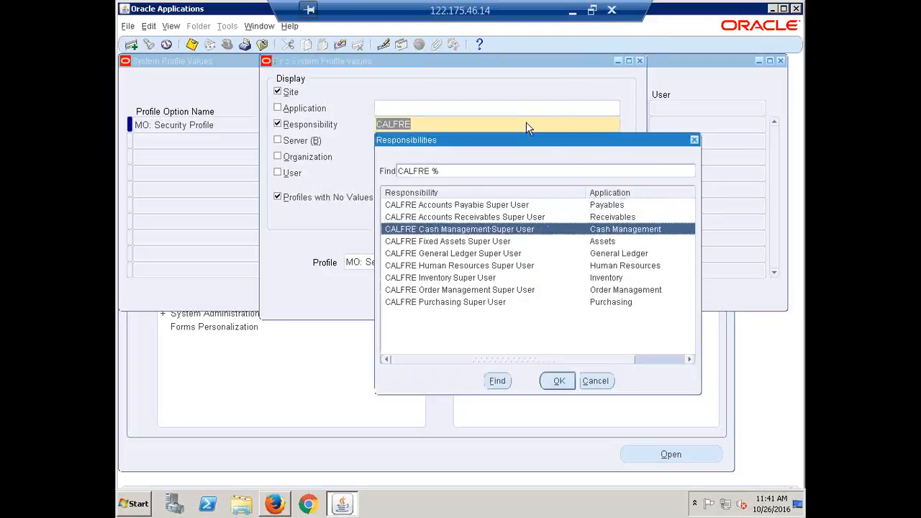
key(Up)
key(Return)
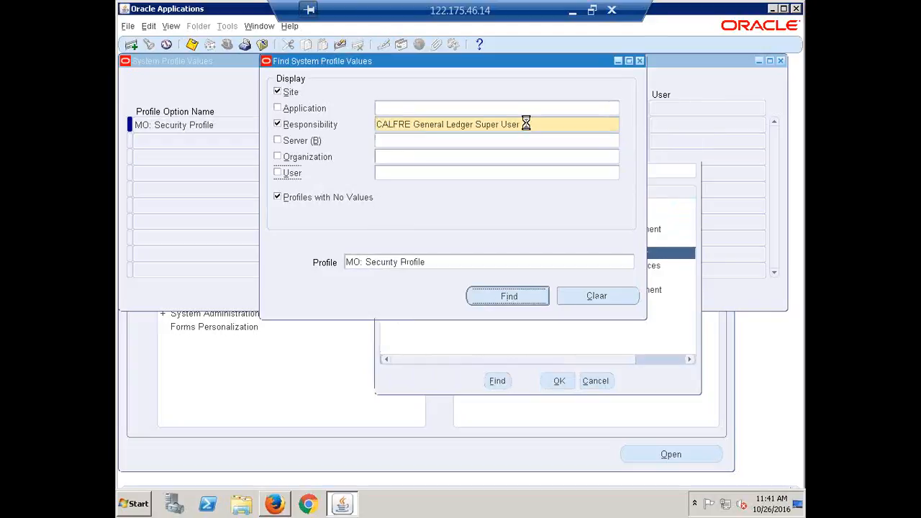
key(Return)
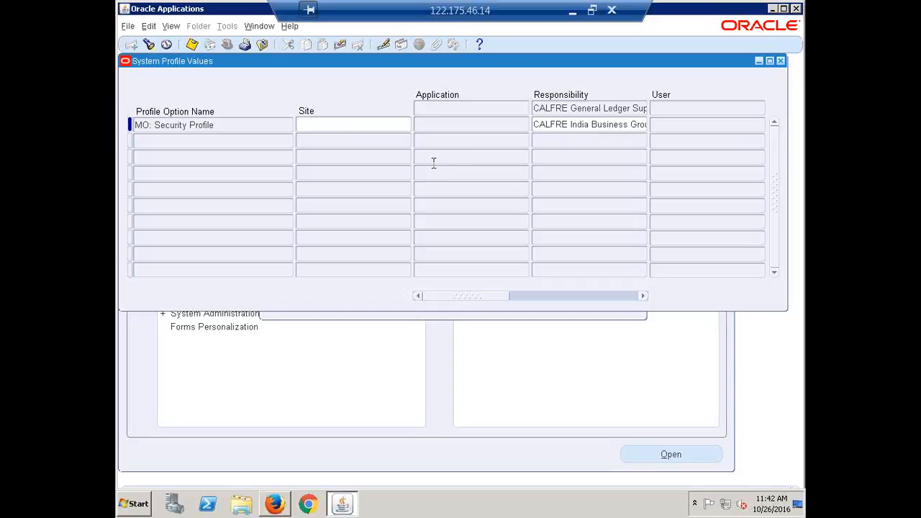
Enter CALFRE India Business Group for CALFRE Human Resources Super User
key(ctrl+f)
click(527, 123)
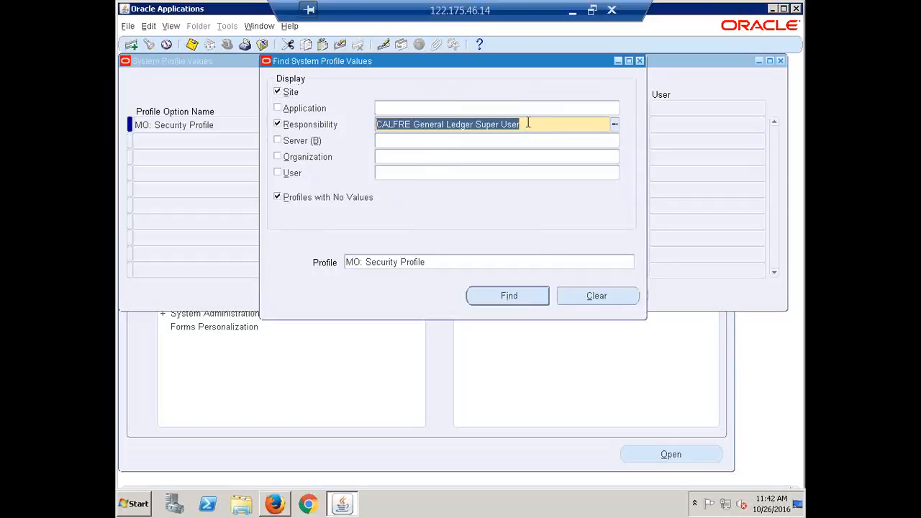
text(CALFRE)
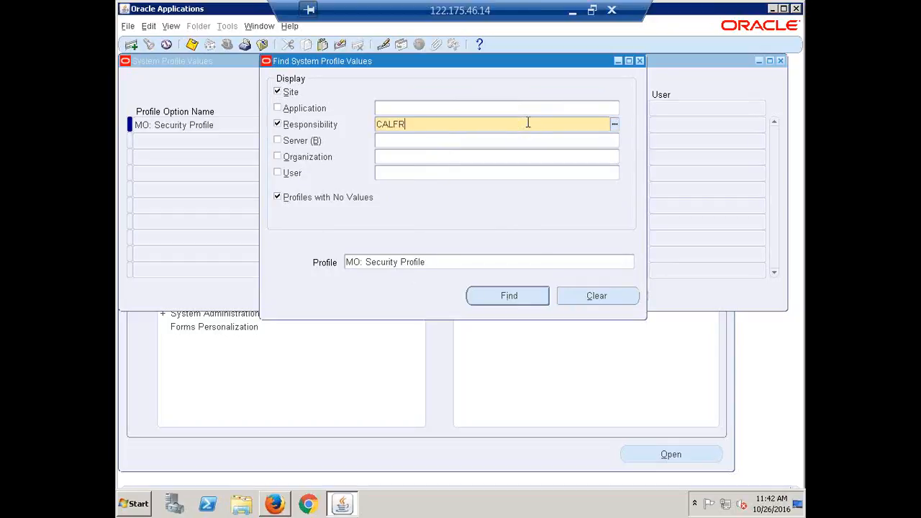
key(Tab)
key(Down)
key(Down)
key(Down)
key(Down)
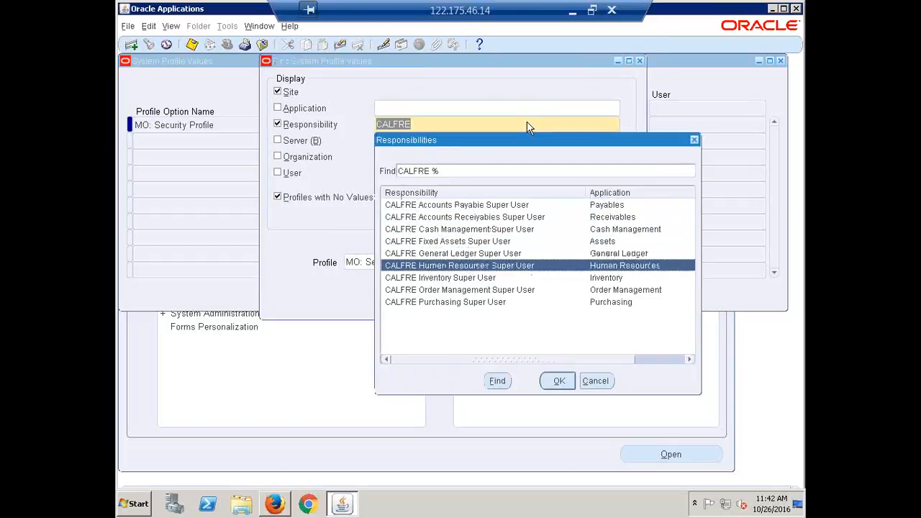
key(Return)
key(Return)
key(ctrl+v)
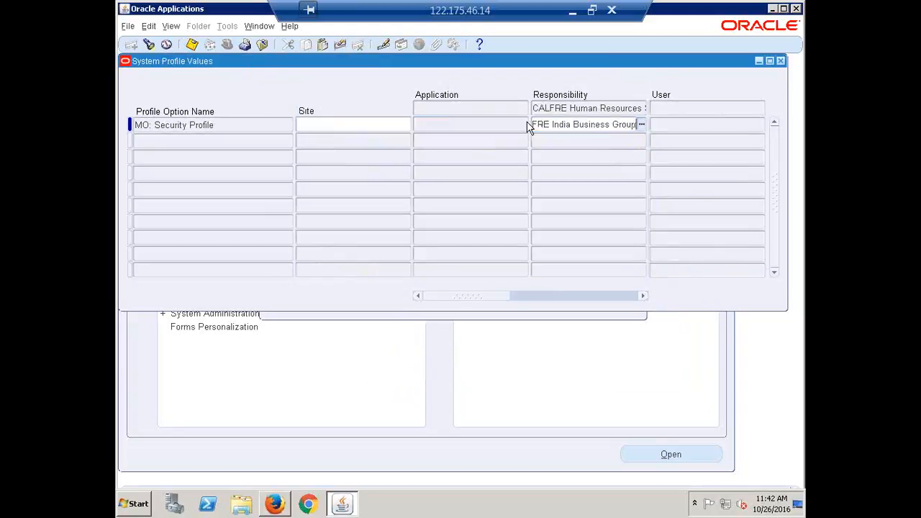
key(Tab)
key(F11)
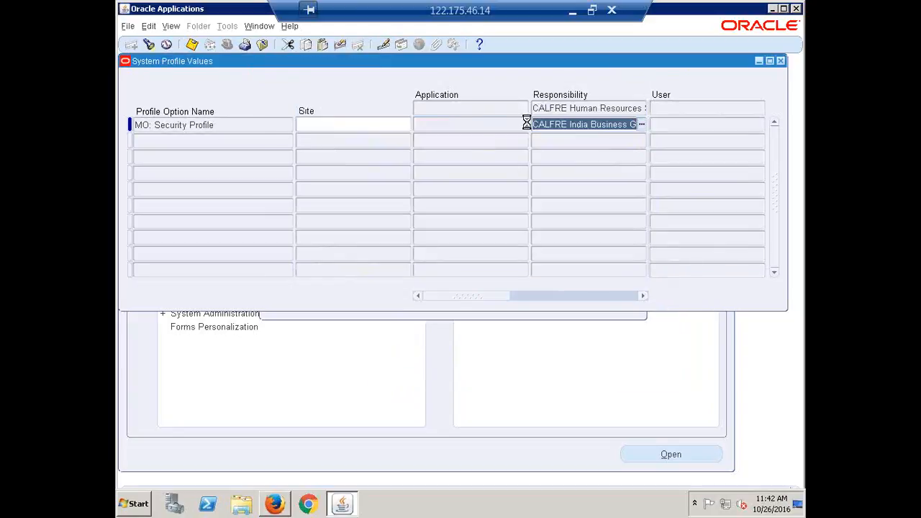
Bring up the MO: Security Profile row for CALFRE General Ledger Super User
text(CALFRE)
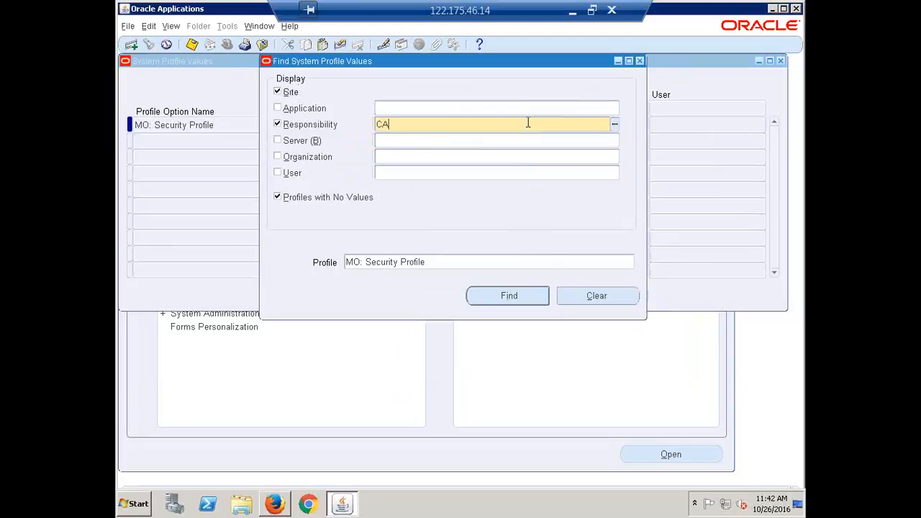
key(Tab)
key(Down)
key(Down)
key(Down)
key(Down)
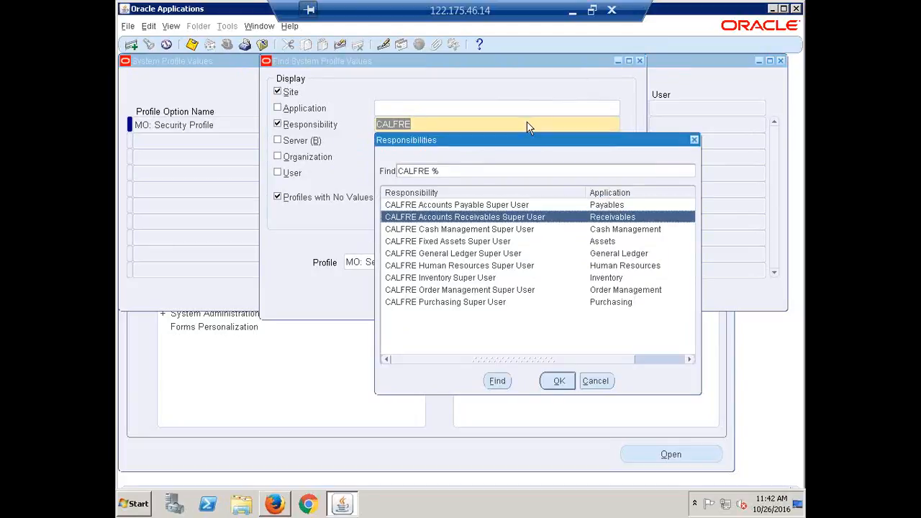
key(Down)
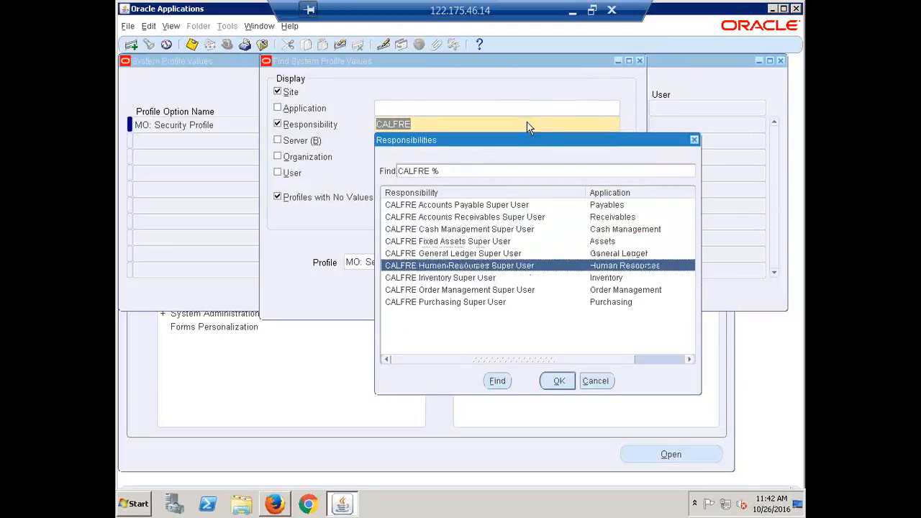
key(Down)
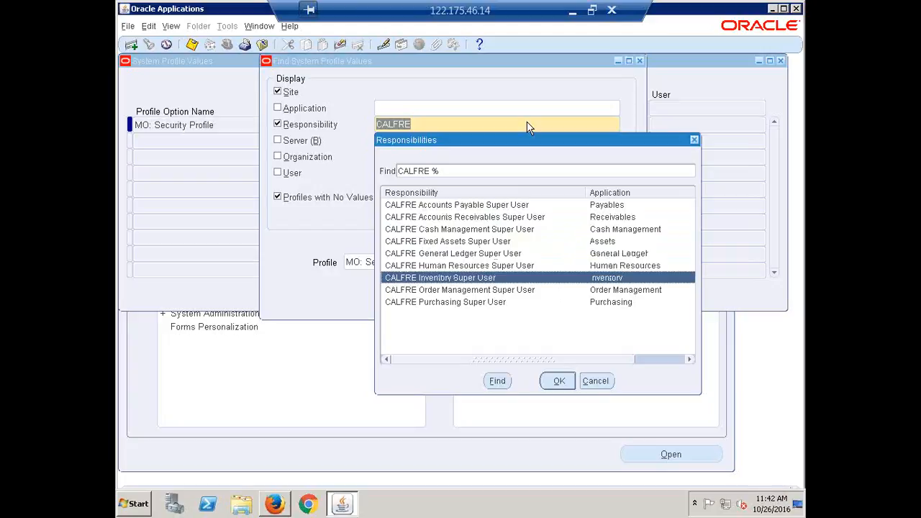
key(Up)
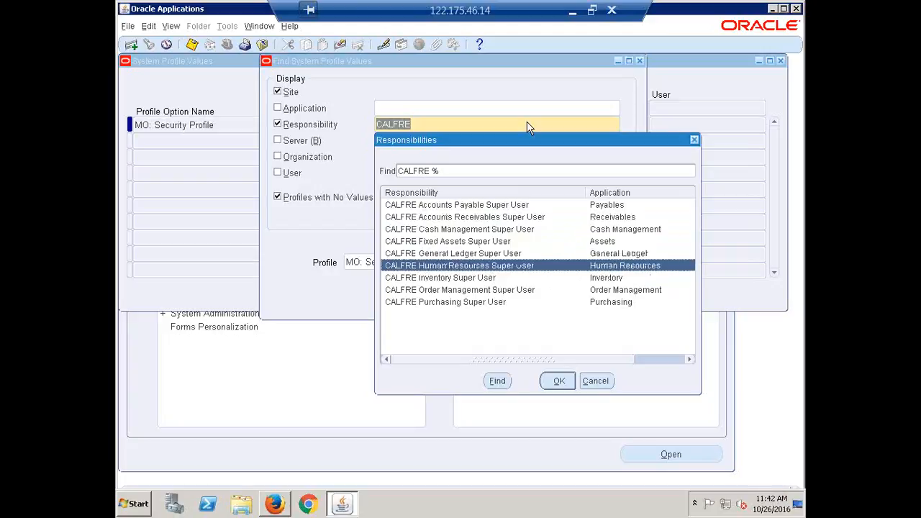
key(Up)
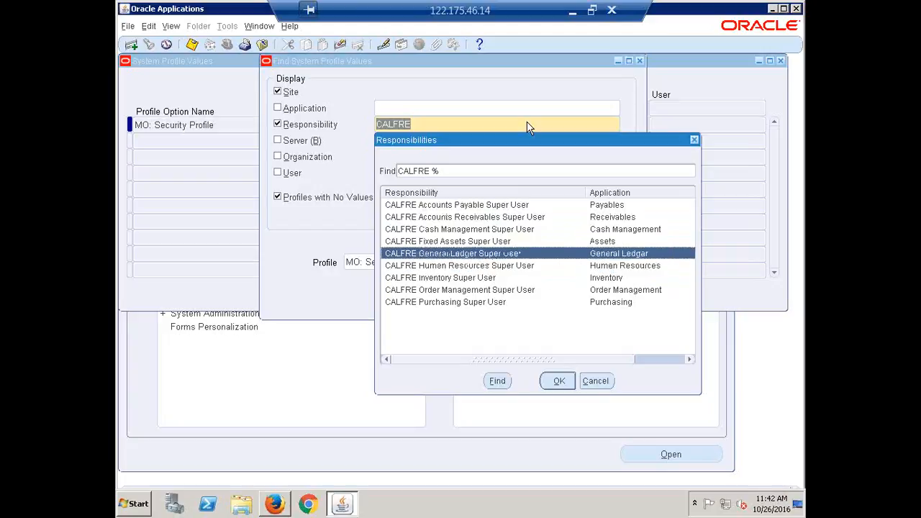
key(Return)
key(Return)
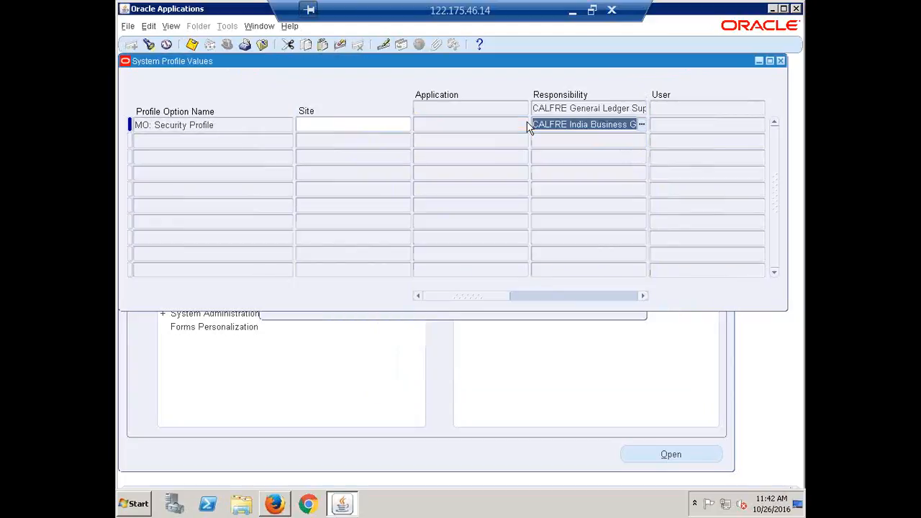
Bring up the MO: Security Profile row for CALFRE Human Resources Super User
key(F11)
click(527, 124)
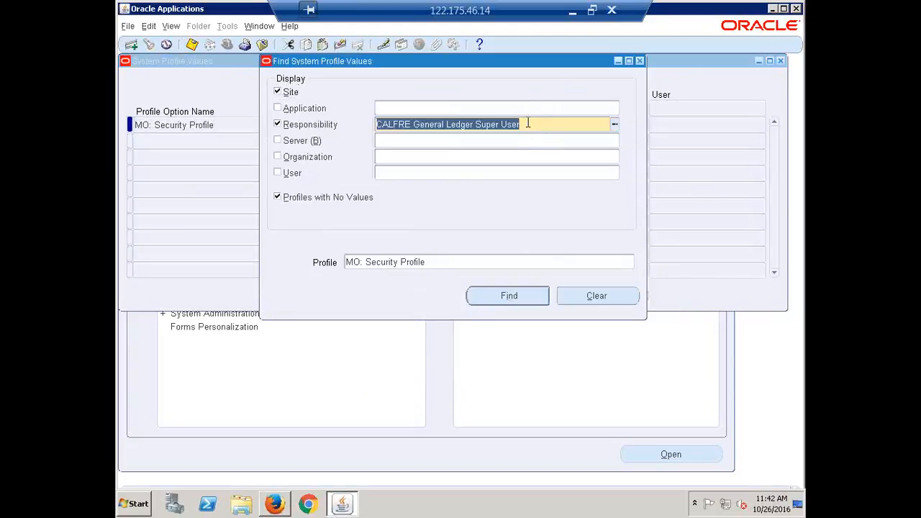
text(CALFRE)
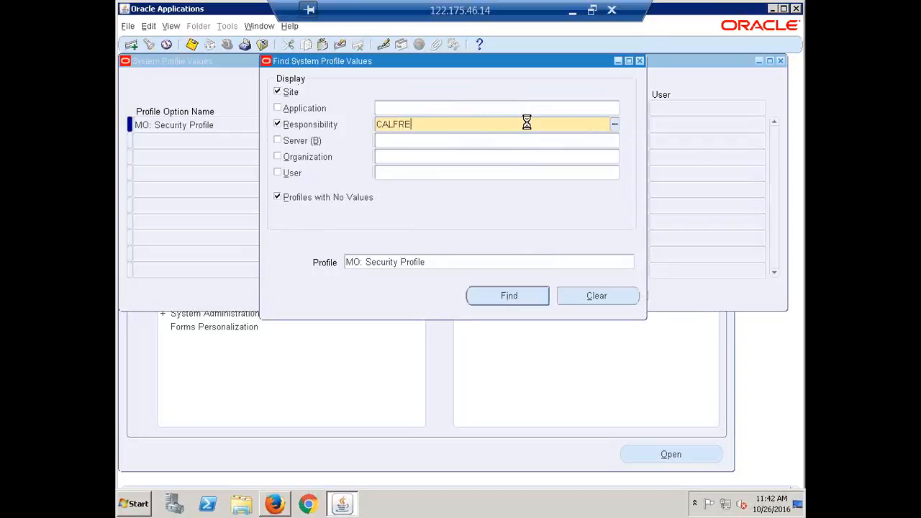
key(Tab)
key(Down)
key(Down)
key(Down)
key(Down)
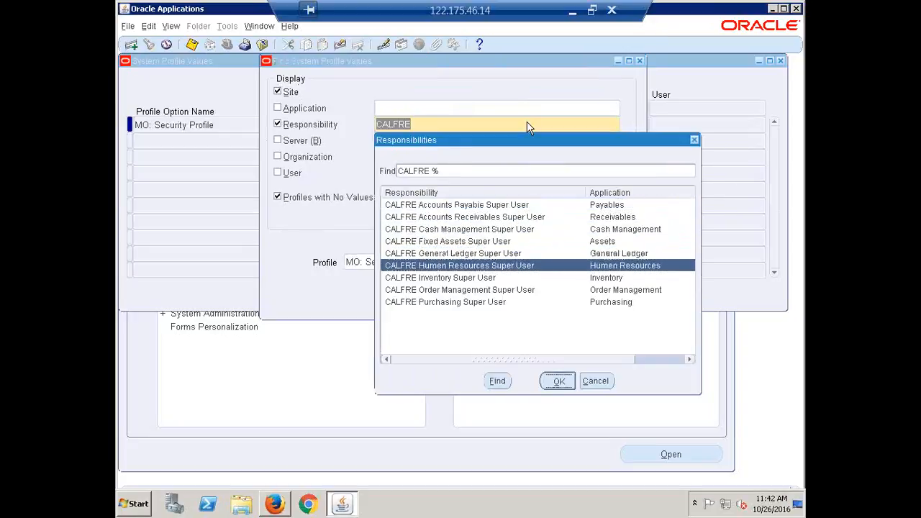
key(Return)
key(Return)
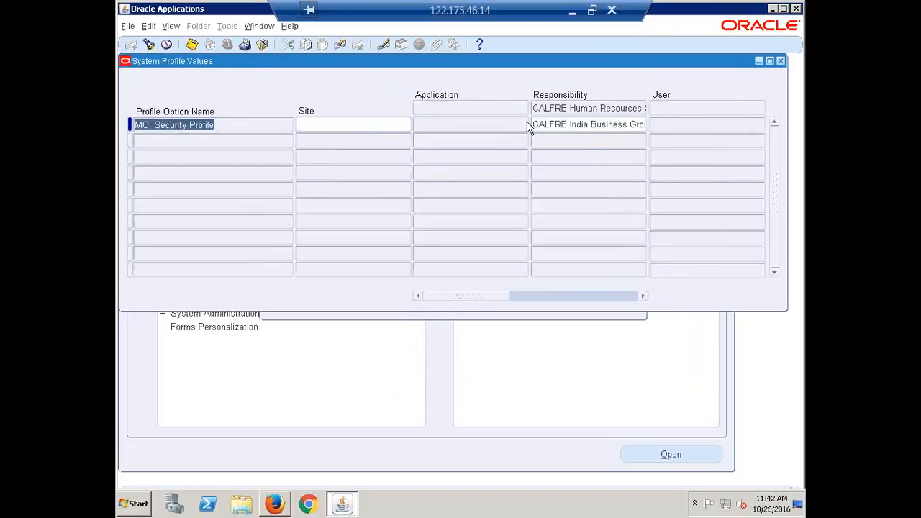
key(F11)
Look up the MO: Security Profile values for CALFRE Order Management Super User
text(CALFRE)
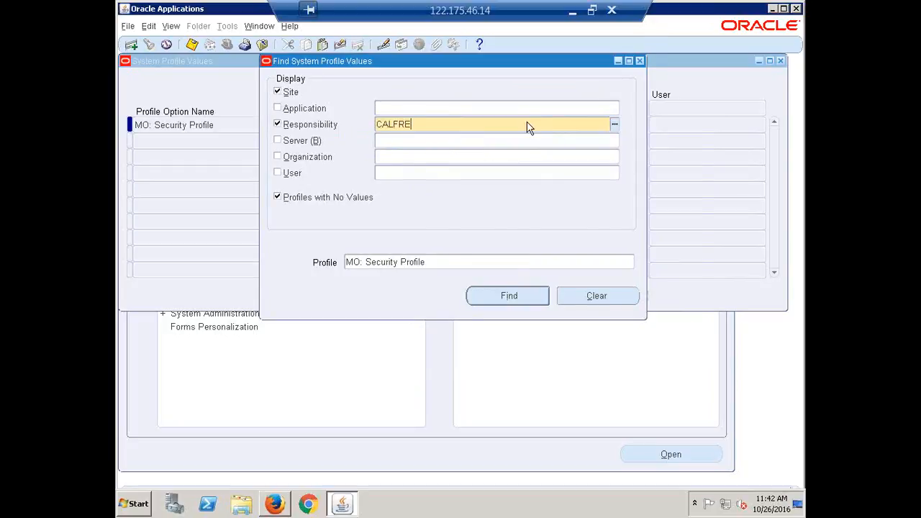
key(Tab)
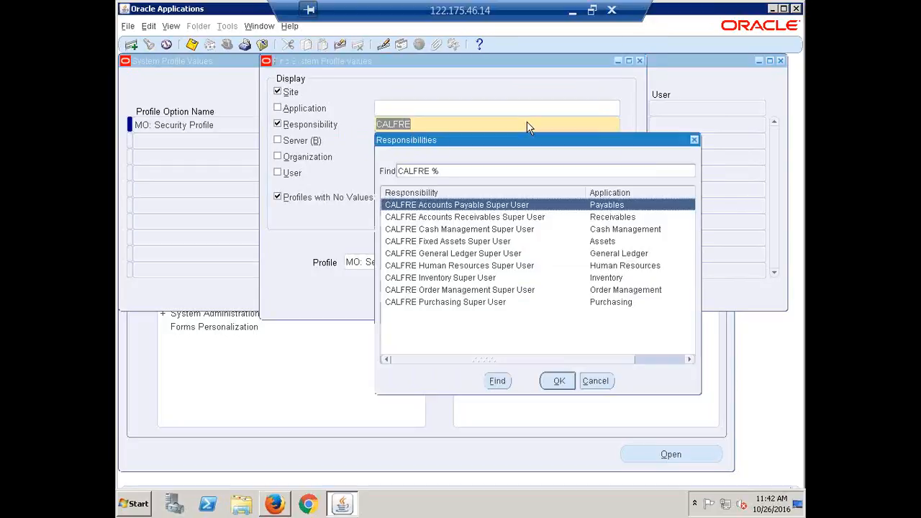
key(Down)
key(Down)
key(Down)
key(Down)
key(Down)
key(Down)
key(Down)
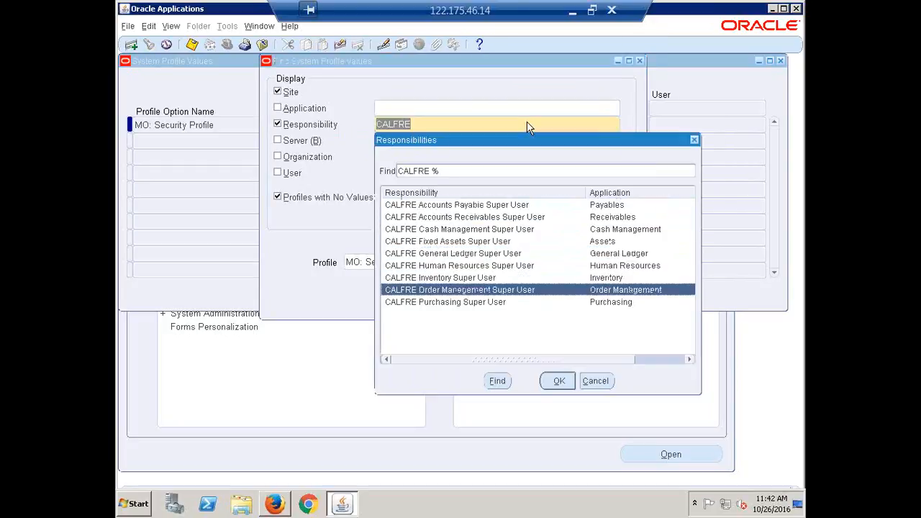
key(Return)
key(Return)
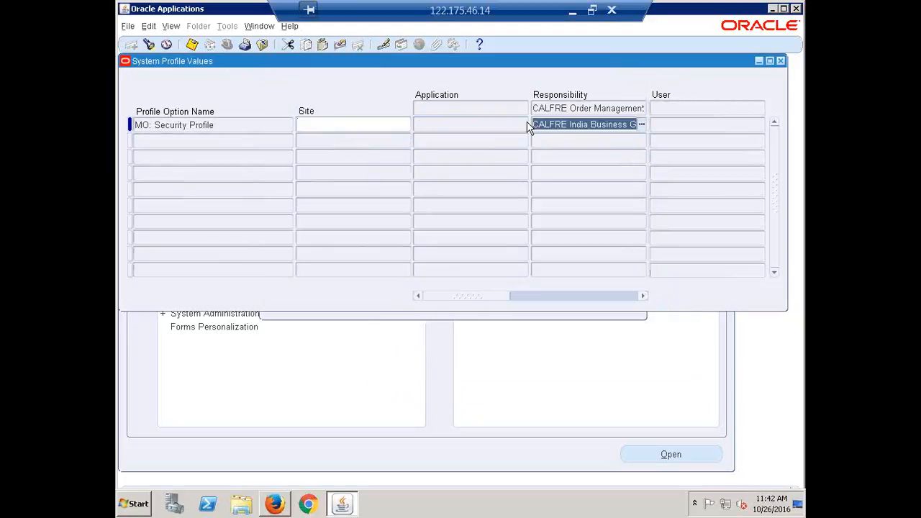
key(ctrl+f)
click(529, 127)
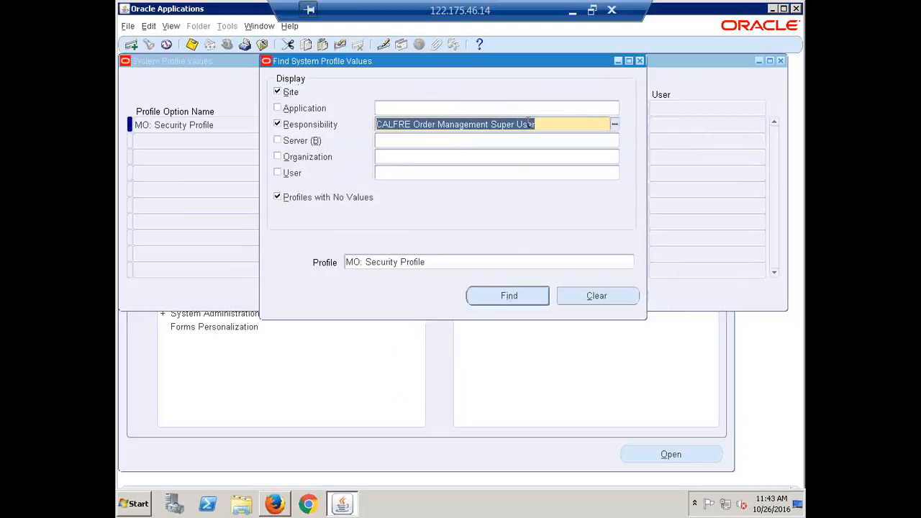
text(CALFRE)
key(Tab)
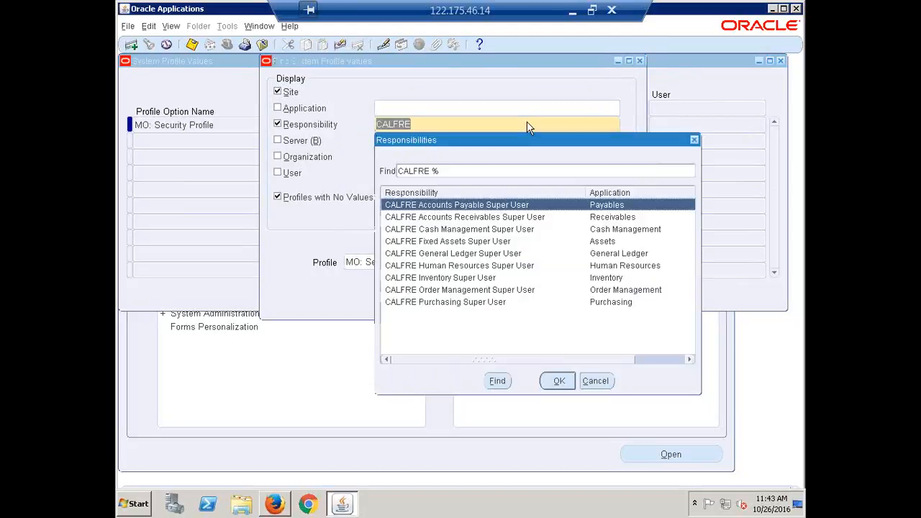
key(Down)
key(Down)
key(Down)
key(Down)
key(Down)
key(Down)
key(Down)
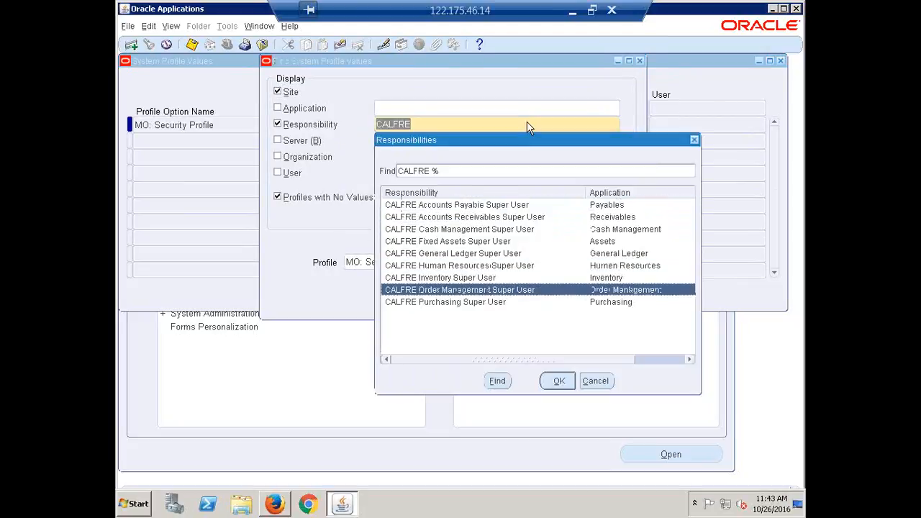
key(Return)
key(Return)
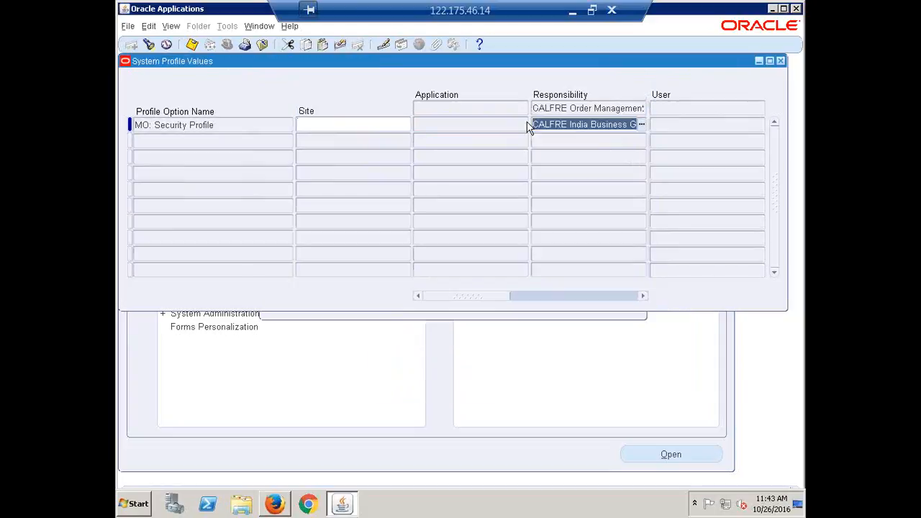
Enter CALFRE India Business Group for CALFRE Inventory Super User
key(F11)
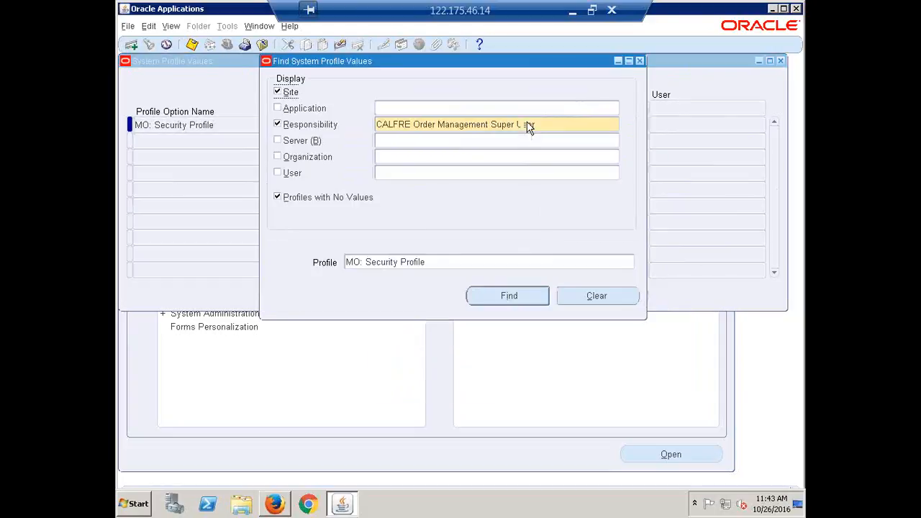
text(CALFRE)
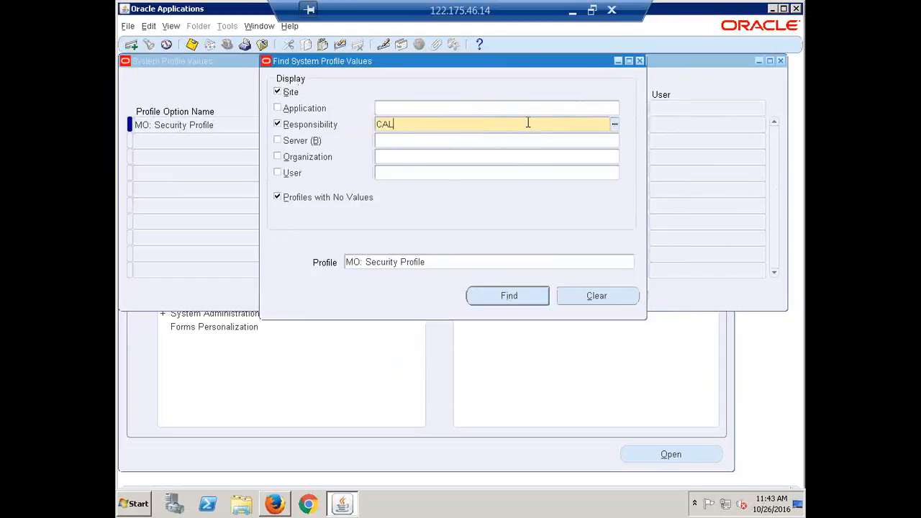
key(Tab)
key(Down)
key(Down)
key(Down)
key(Down)
key(Down)
key(Down)
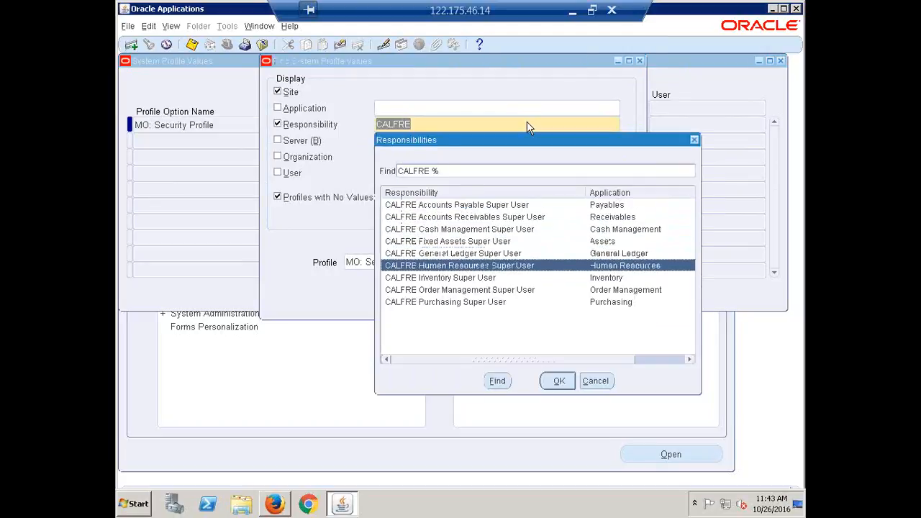
key(Return)
key(alt+i)
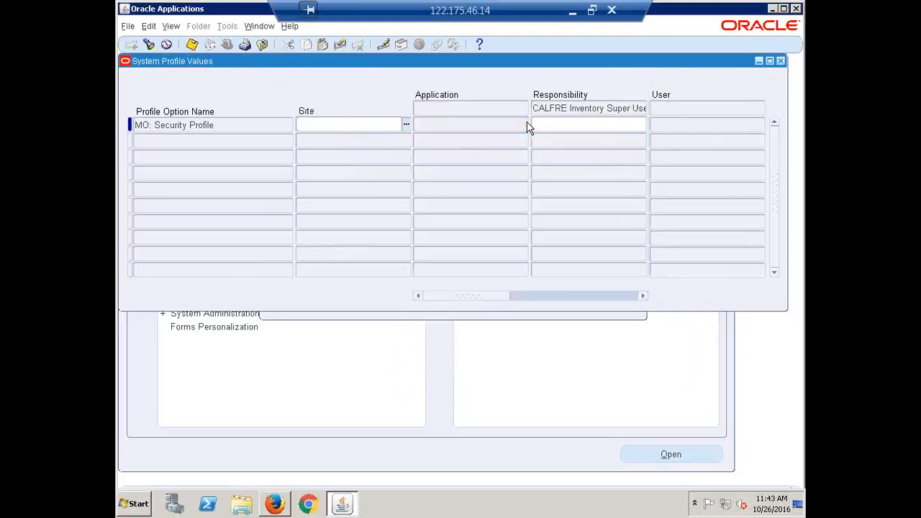
key(Tab)
text(CALFRE India Business Group)
key(shift+Home)
key(ctrl+c)
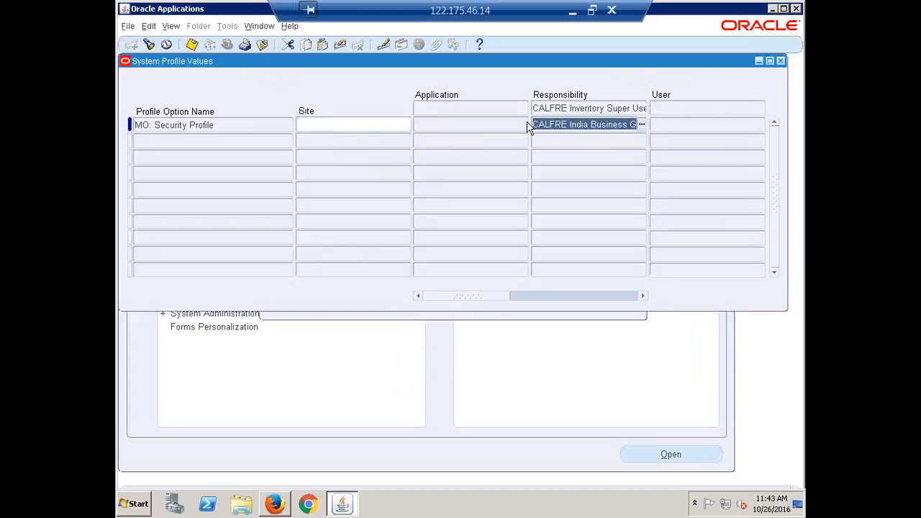
Set CALFRE India Business Group for CALFRE Purchasing Super User and save
key(ctrl+f)
key(shift+Home)
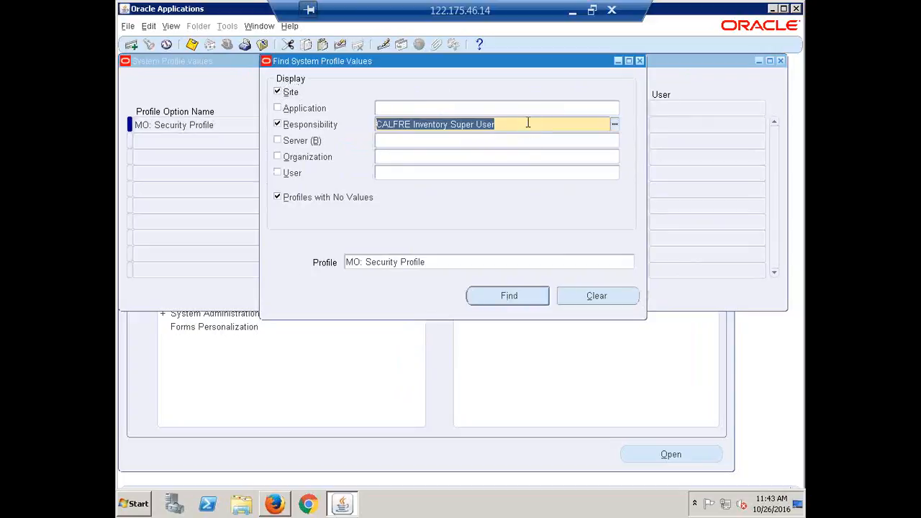
text(CALFRE)
key(Tab)
key(Down)
key(Down)
key(Down)
key(Down)
key(Down)
key(Down)
key(Down)
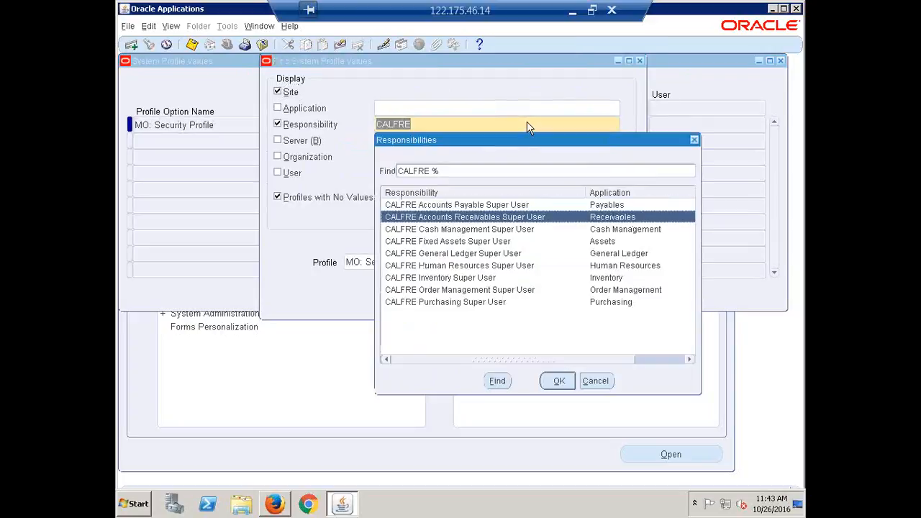
key(Down)
key(Return)
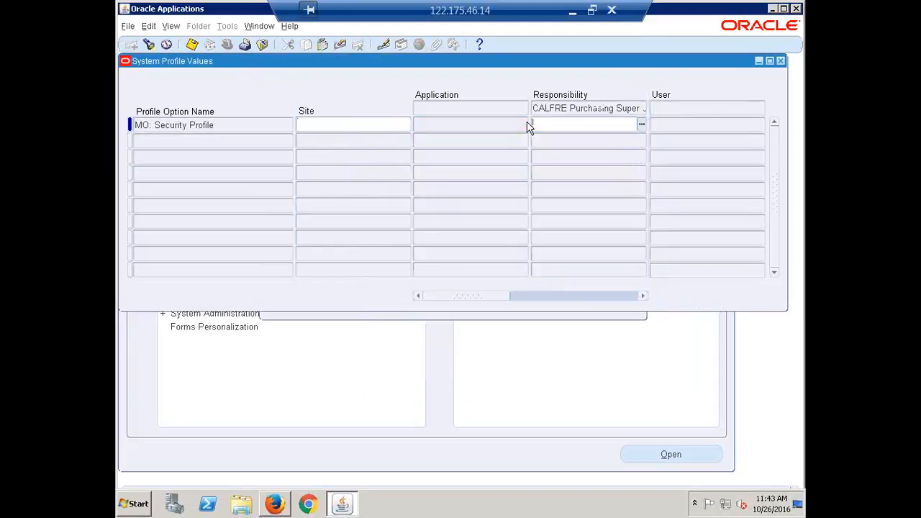
key(ctrl+v)
key(ctrl+s)
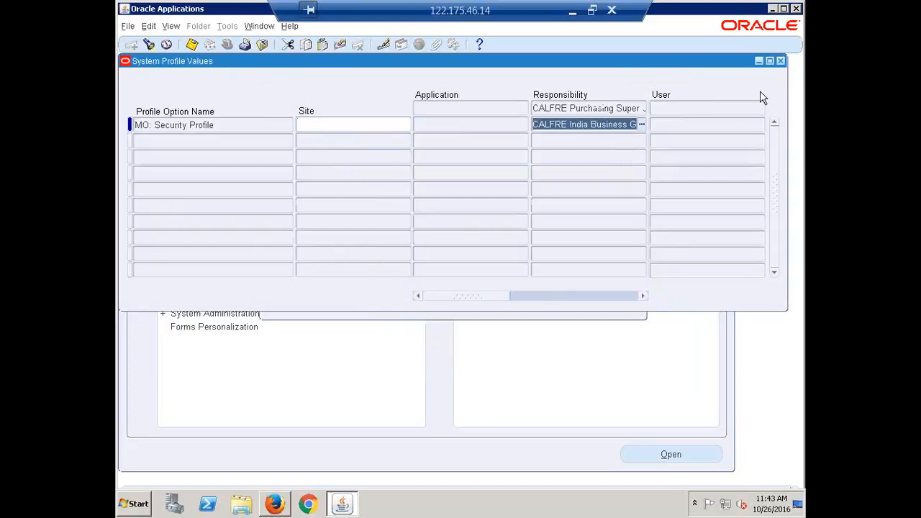
Close the profile form, check Recap.xlsx cell A48 for Create Period Type, then return to Oracle
click(781, 61)
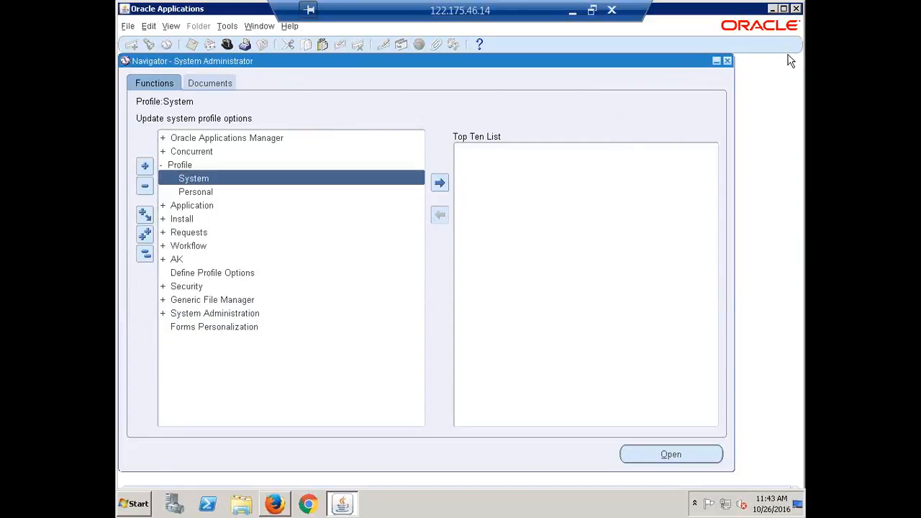
click(145, 253)
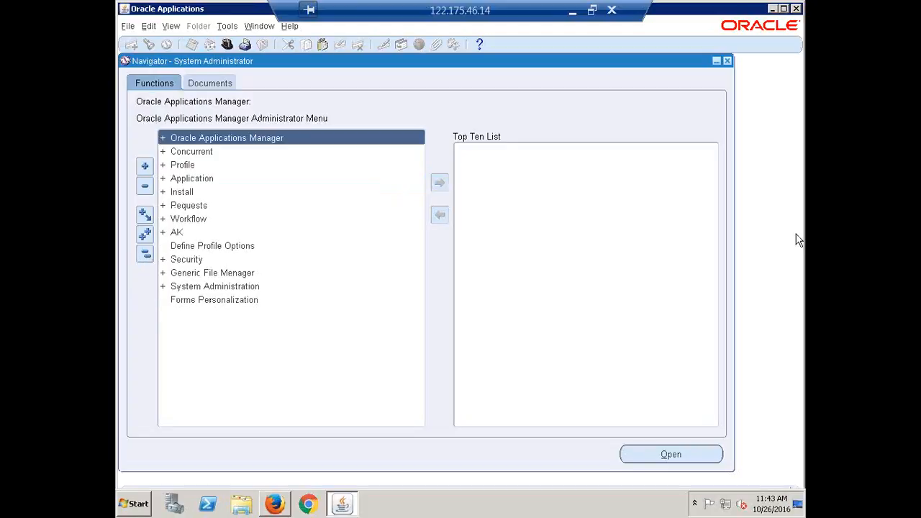
click(573, 13)
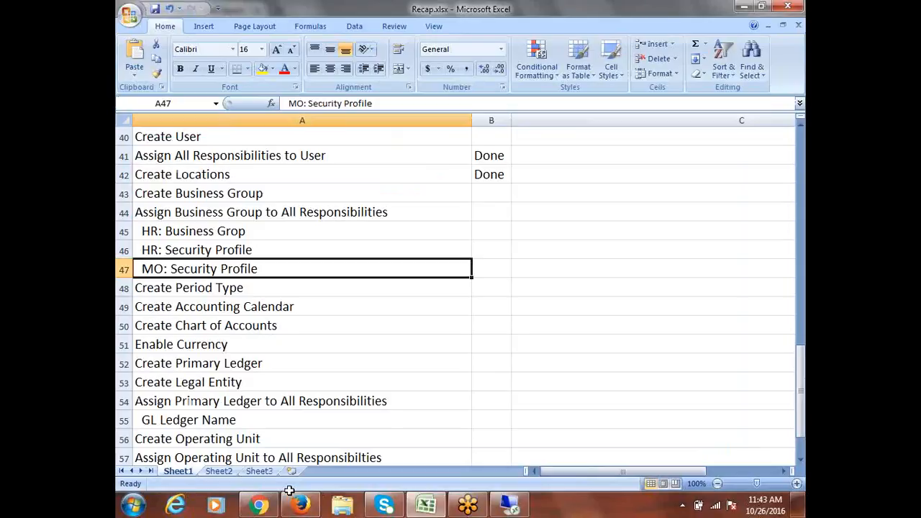
click(222, 286)
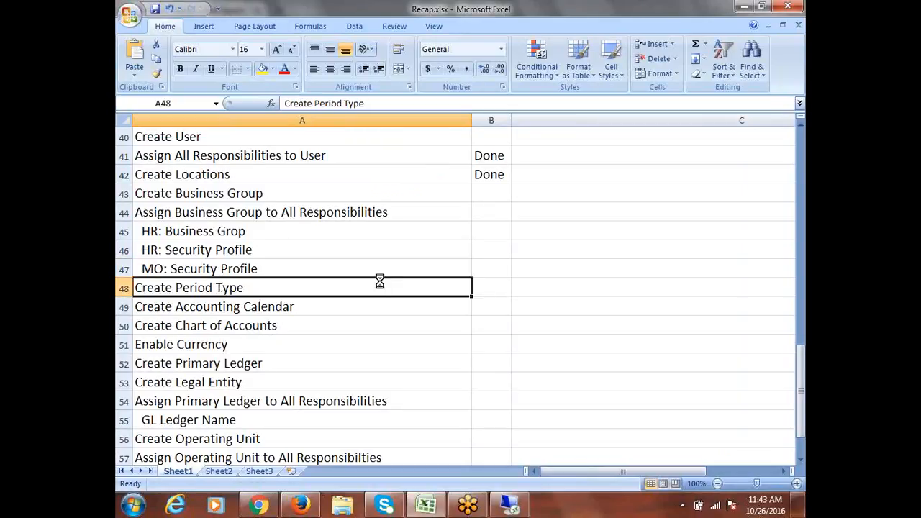
scroll(379, 281, down, 1)
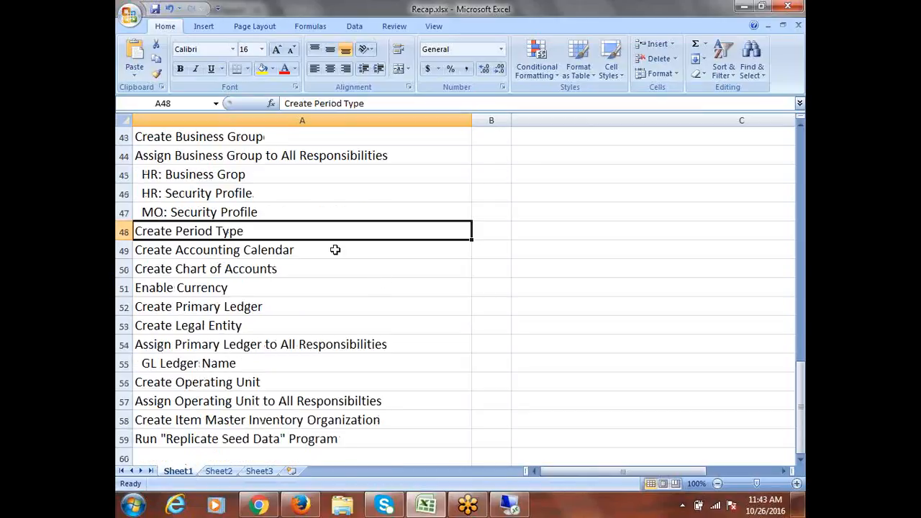
click(509, 503)
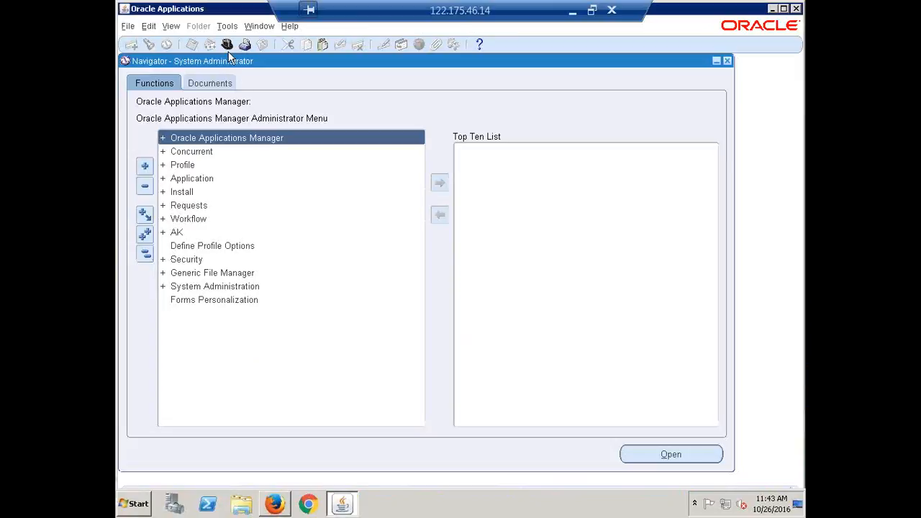
Switch to the CALFRE General Ledger Super User responsibility
click(228, 46)
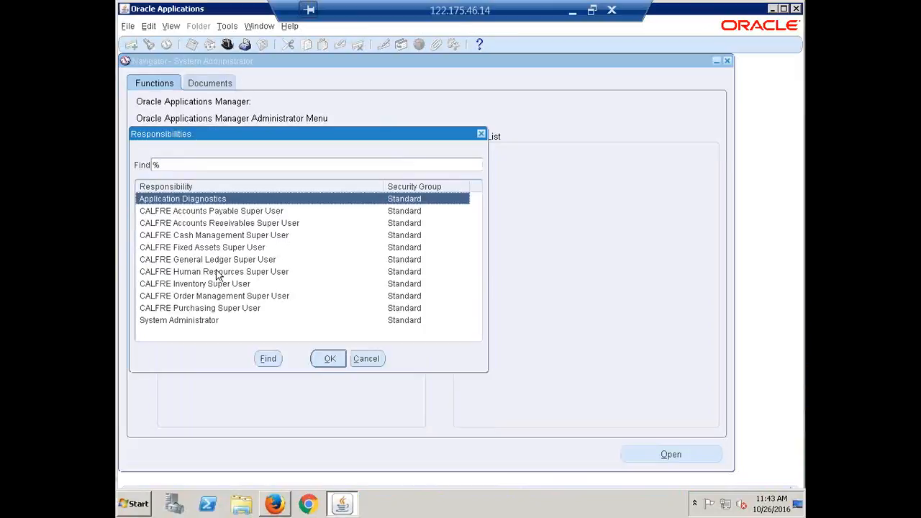
click(216, 260)
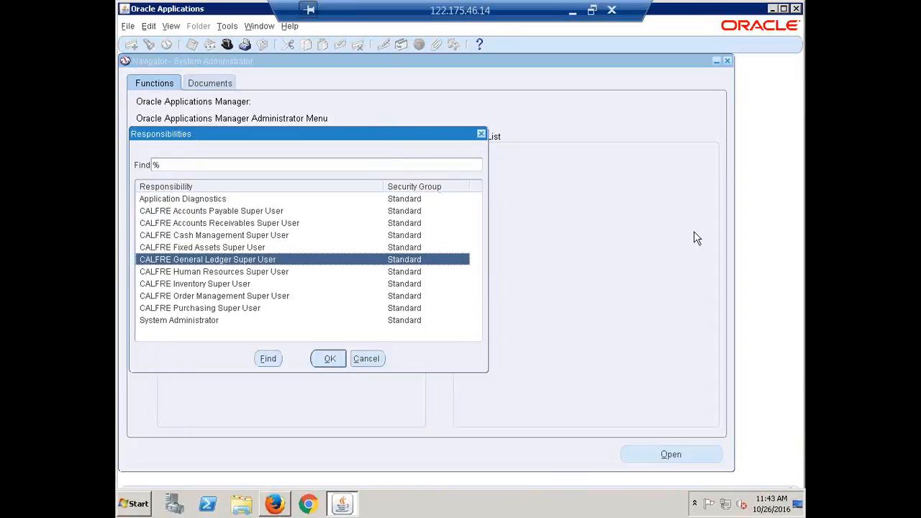
key(Return)
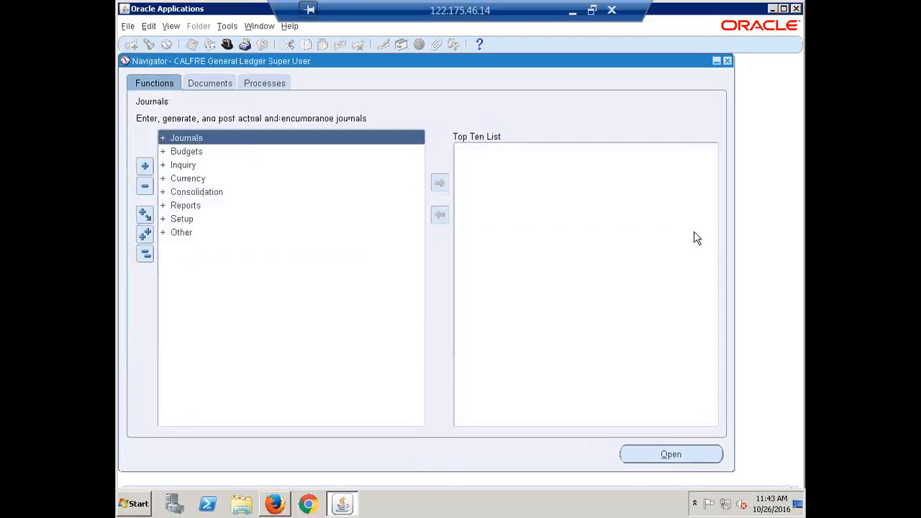
Open the Period Types form under Setup > Financials > Calendars
click(182, 219)
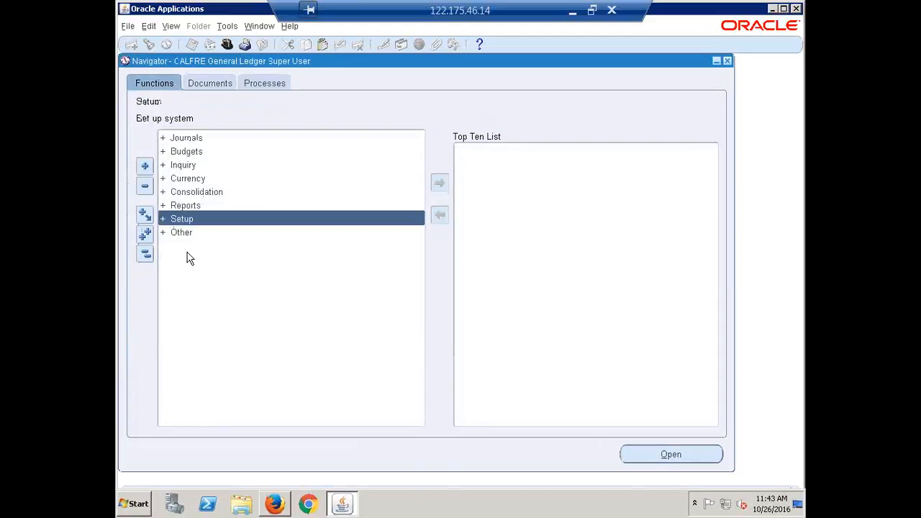
click(549, 169)
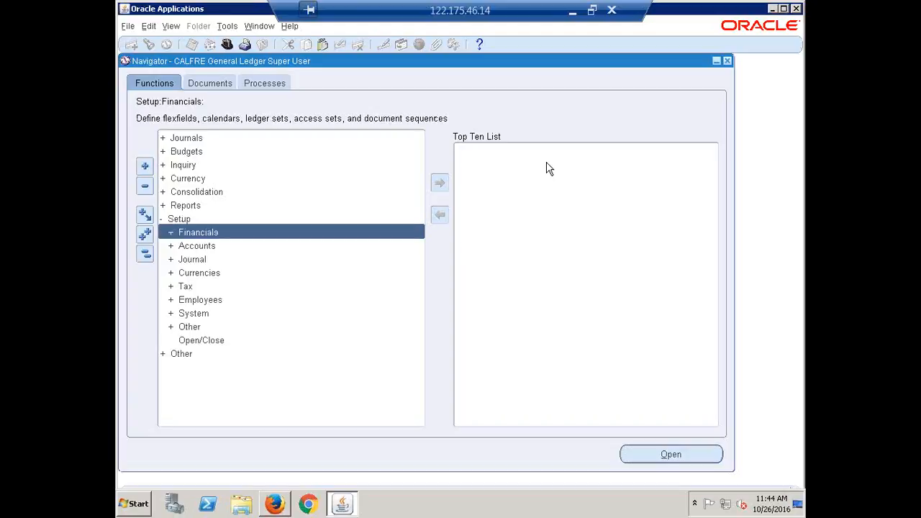
key(Return)
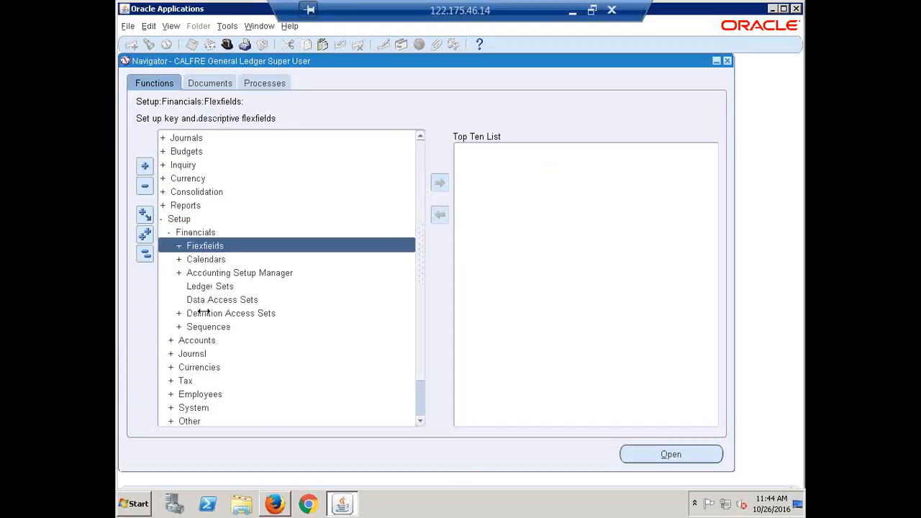
click(214, 260)
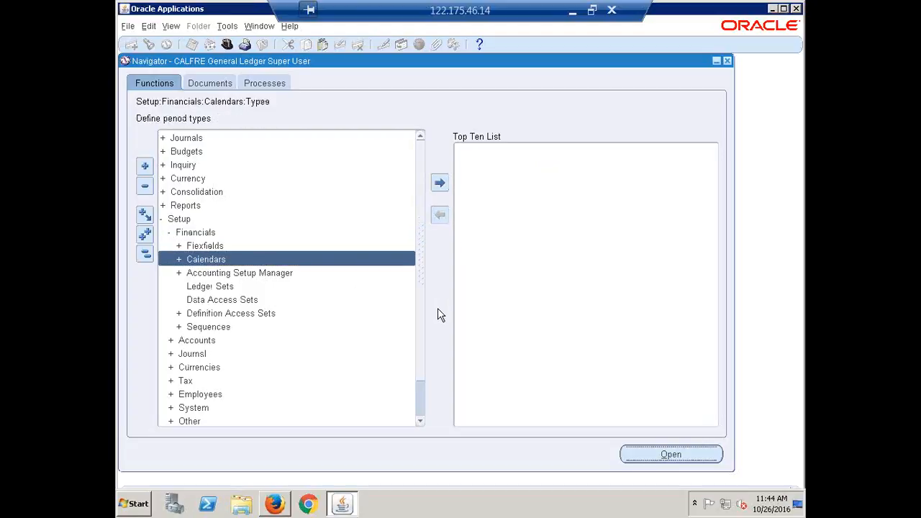
key(Return)
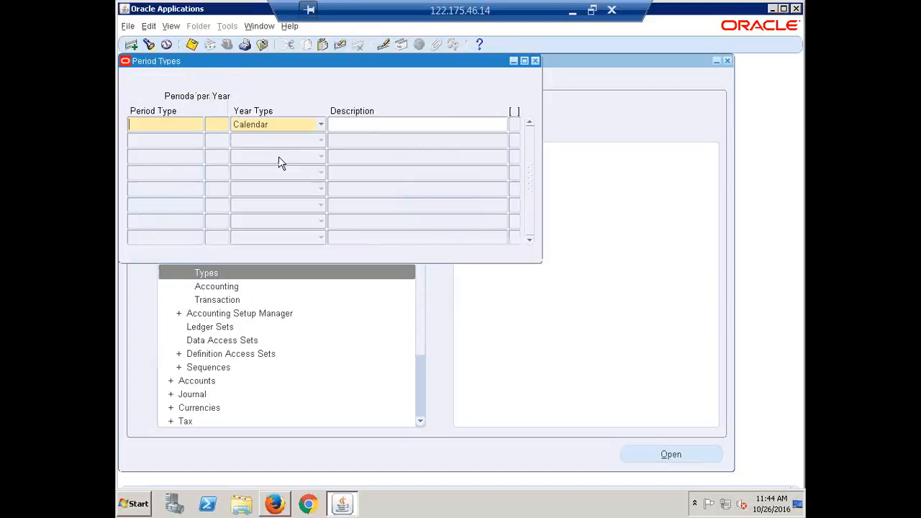
Enter the CALFRE Monthly period type with 13 periods per year
text(ca)
key(BackSpace)
key(BackSpace)
text(CALFRE )
text(M)
text(onthly)
text(3)
key(Tab)
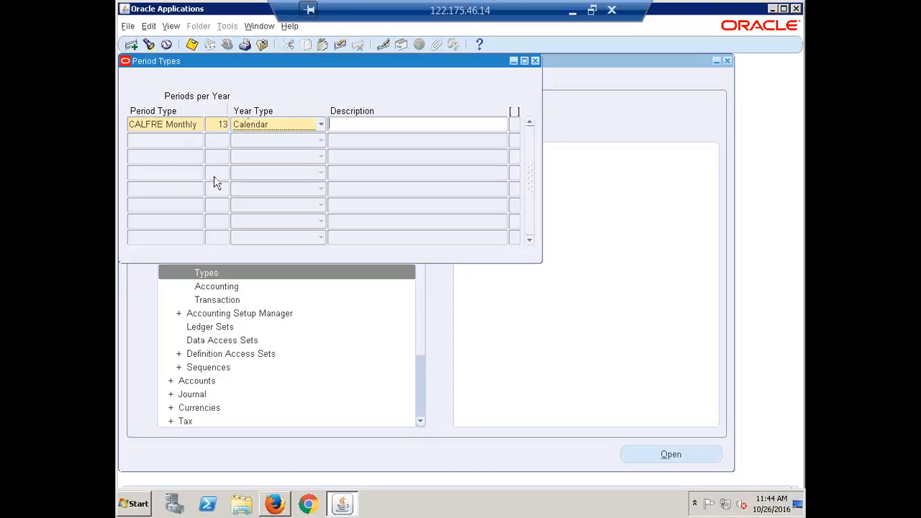
key(Tab)
double_click(221, 124)
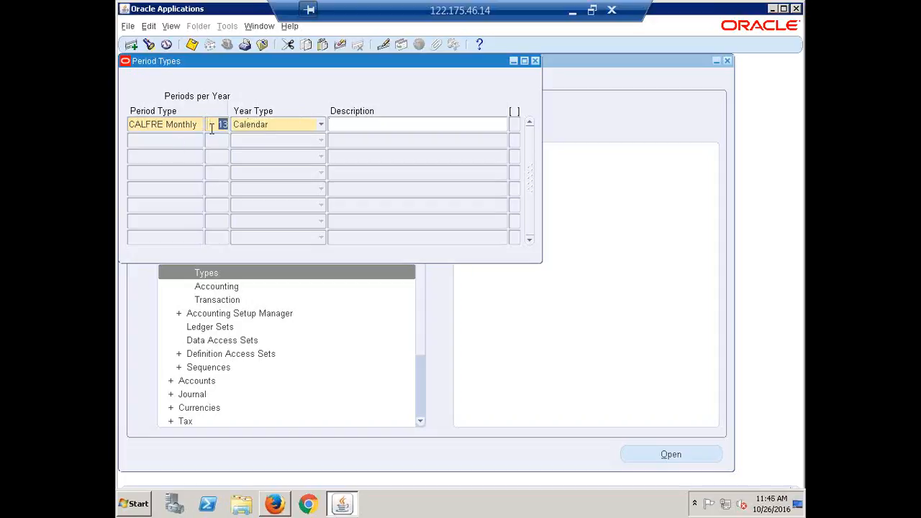
click(210, 127)
Set year type to Fiscal, describe it as Monthly Period Type for India, and save
click(322, 126)
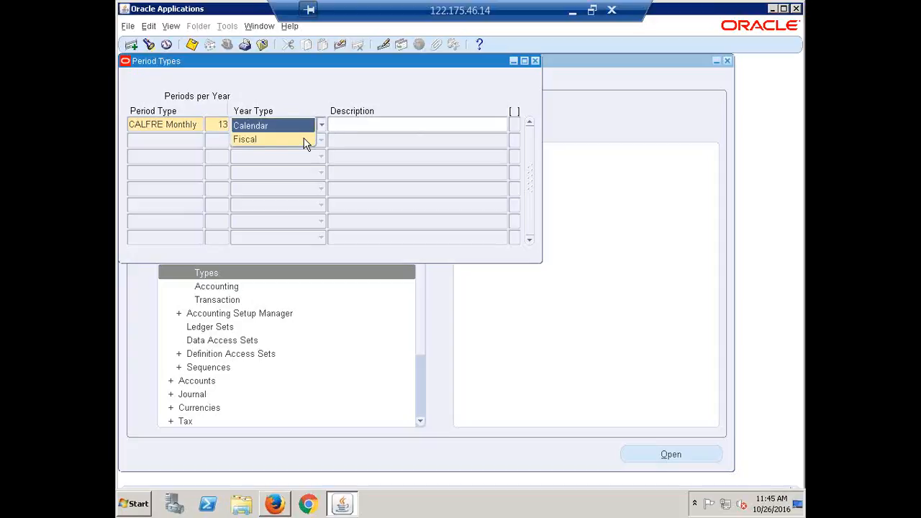
click(254, 142)
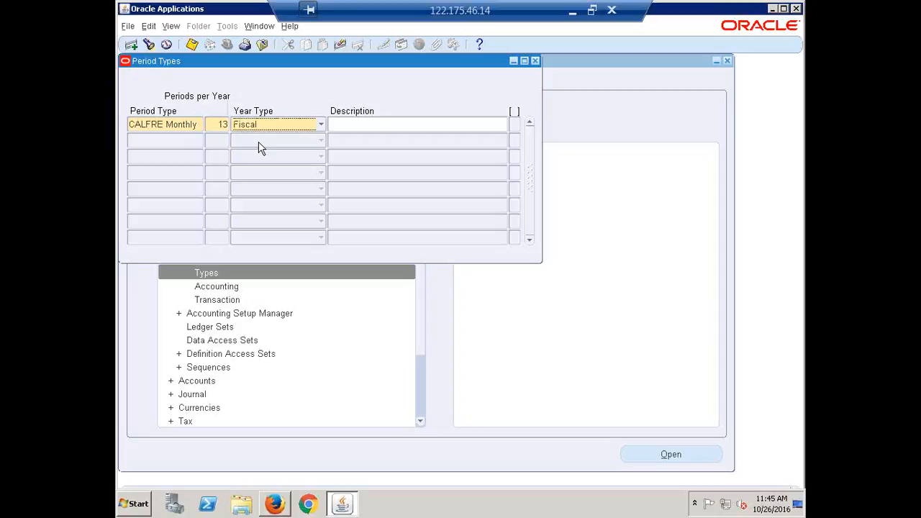
click(379, 124)
text(Monthl)
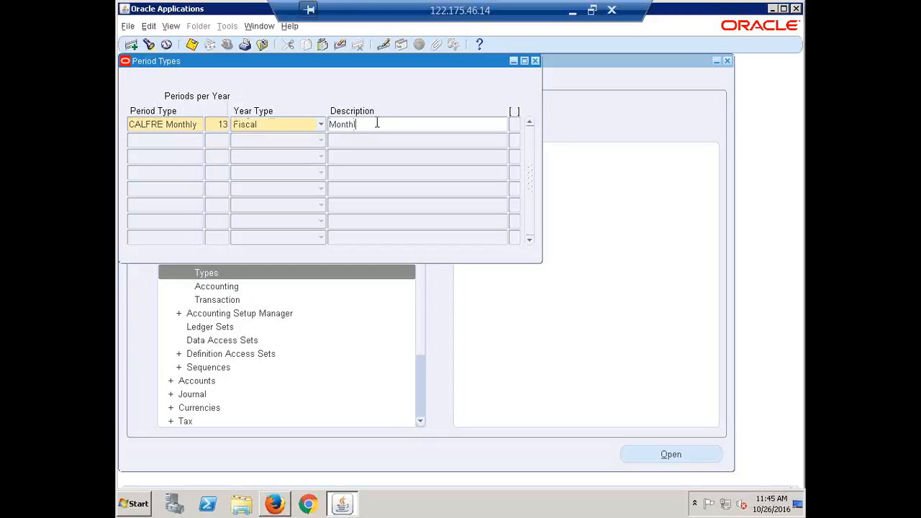
text(y Period Type for Indie)
triple_click(377, 124)
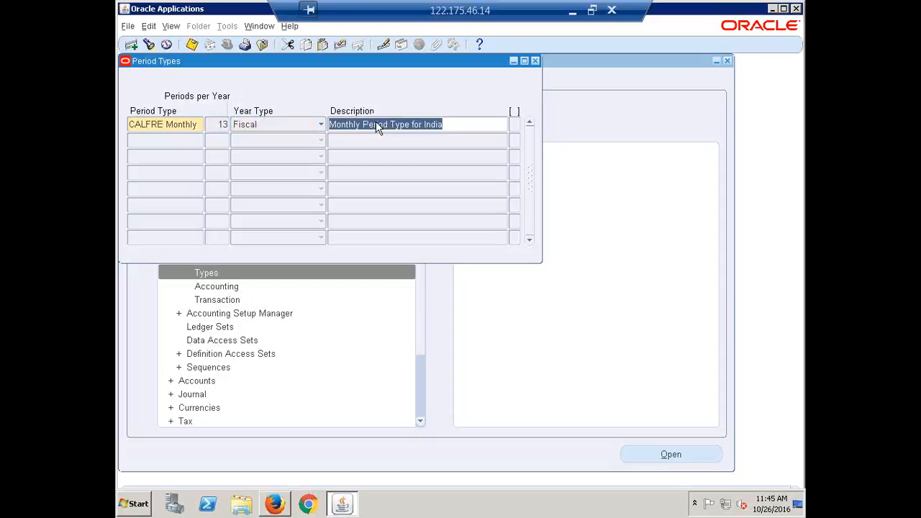
click(462, 131)
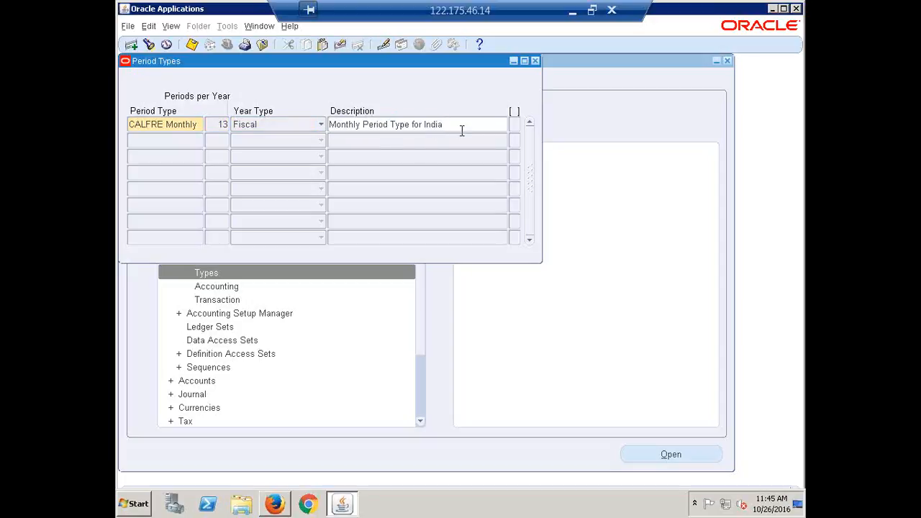
click(166, 124)
key(ctrl+s)
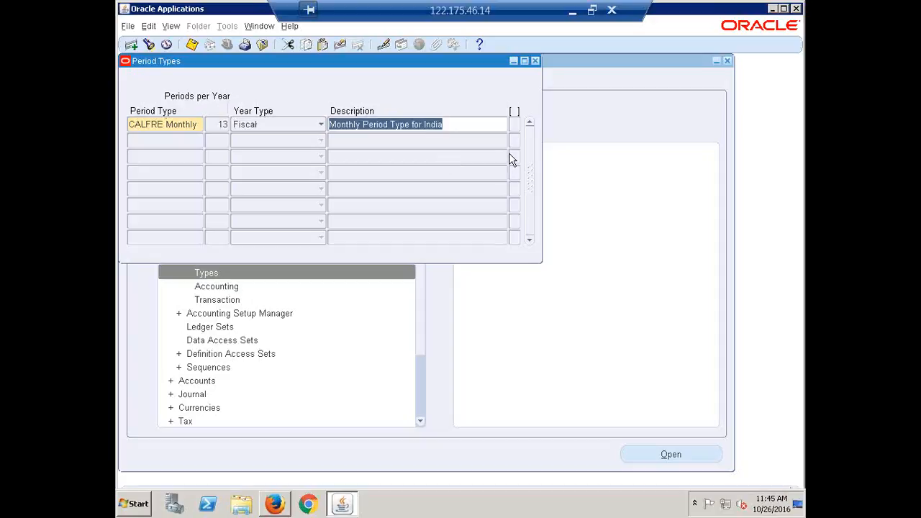
Reposition the Period Types window and review the saved CALFRE Monthly values
drag(351, 64, 380, 92)
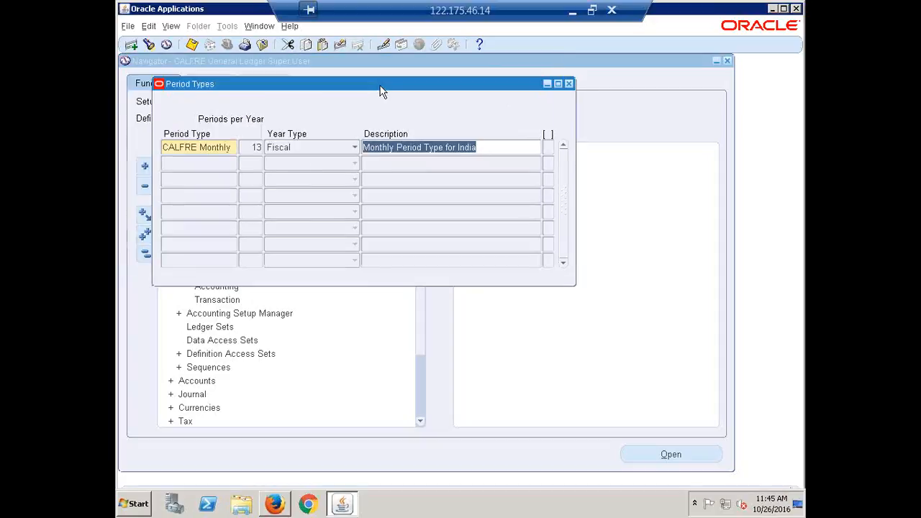
click(245, 147)
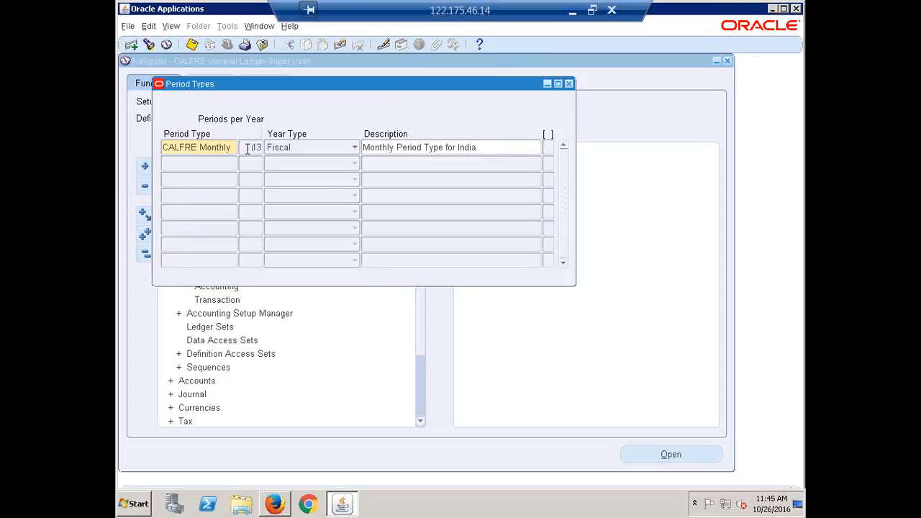
click(384, 7)
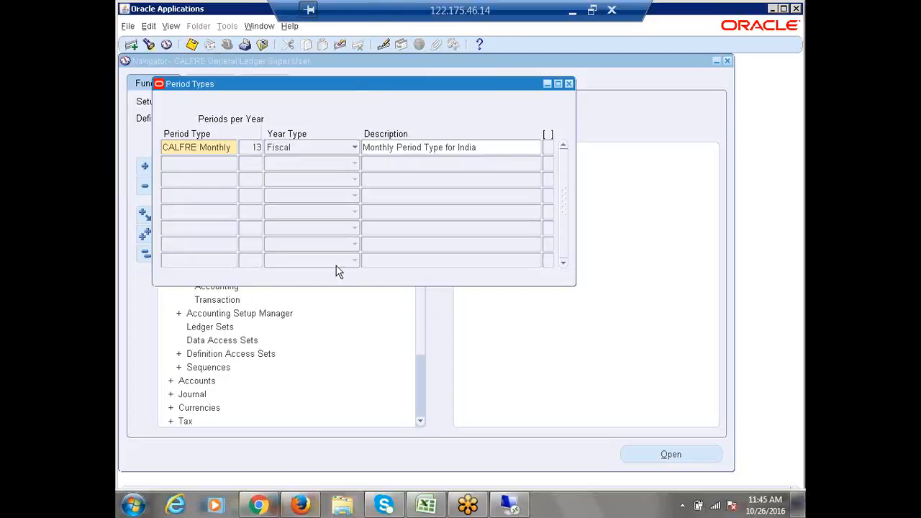
drag(377, 9, 549, 8)
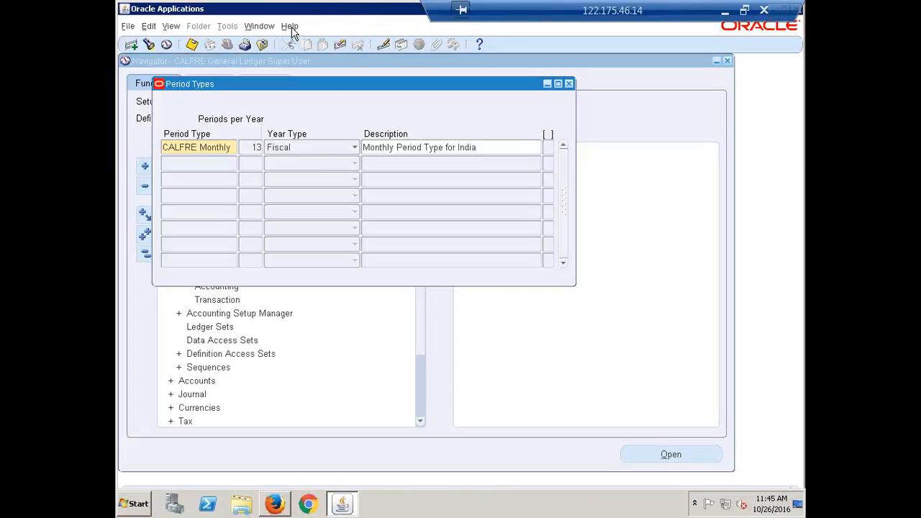
click(200, 146)
click(434, 147)
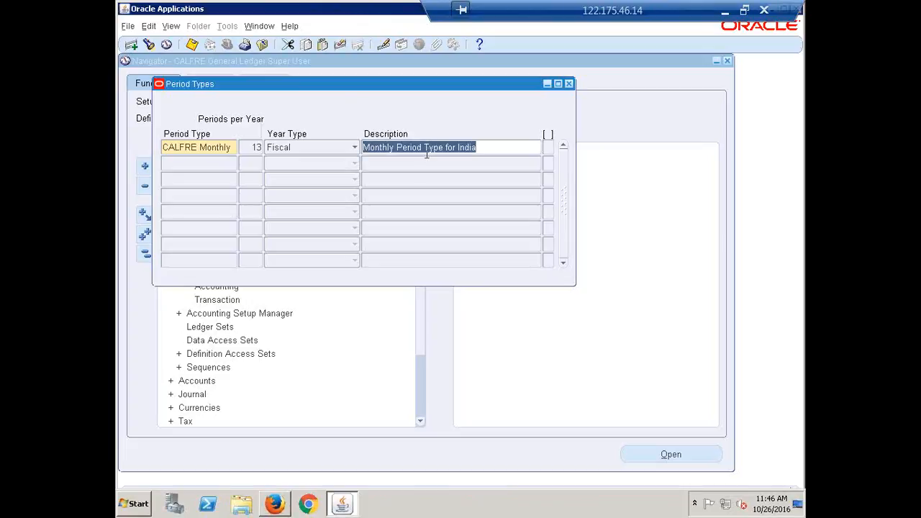
click(212, 143)
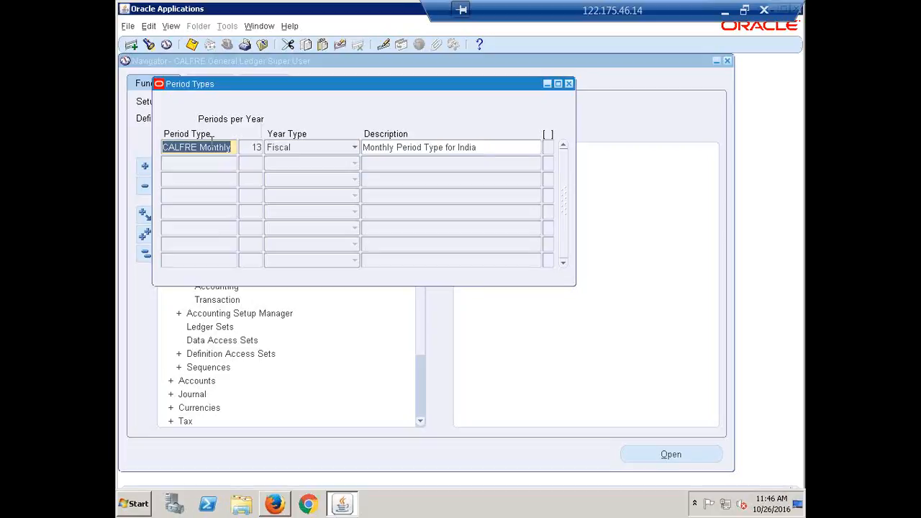
click(249, 146)
click(248, 148)
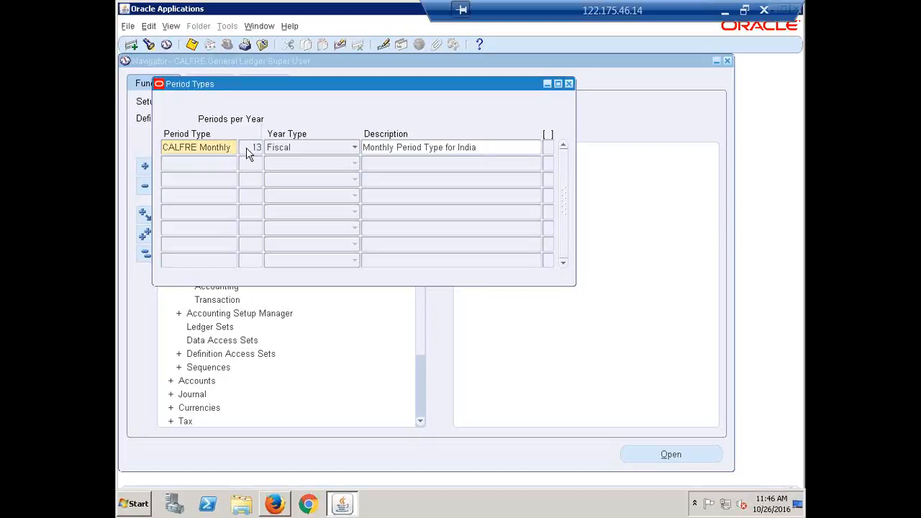
View the record history: GL_PERIOD_TYPES entry, creator and creation date 26-OCT-2016
click(291, 27)
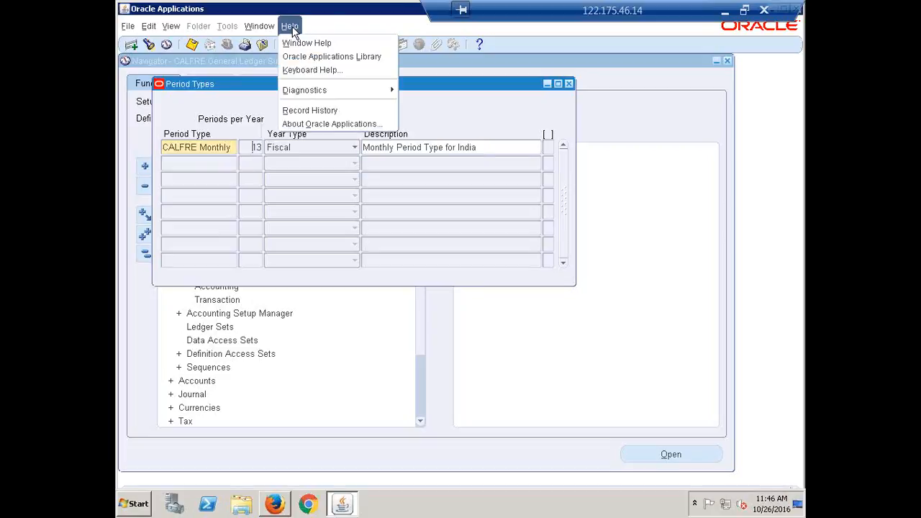
click(325, 112)
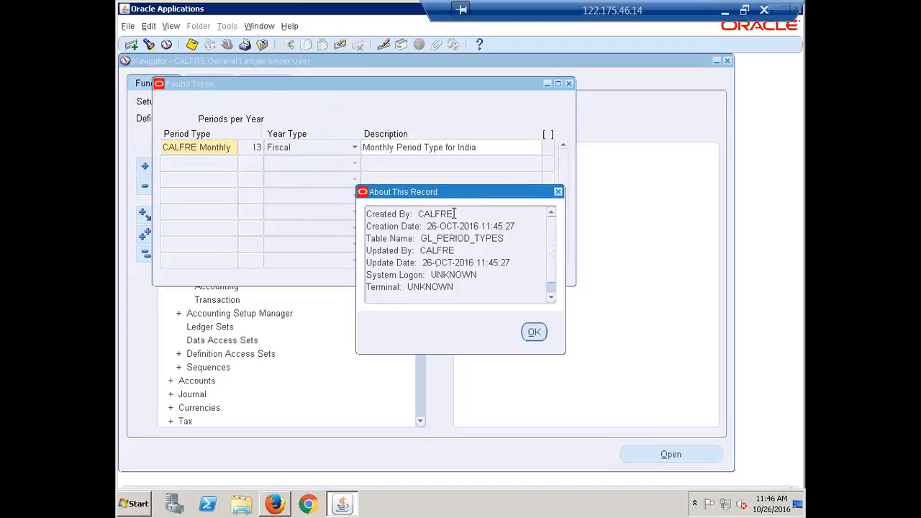
drag(454, 214, 417, 213)
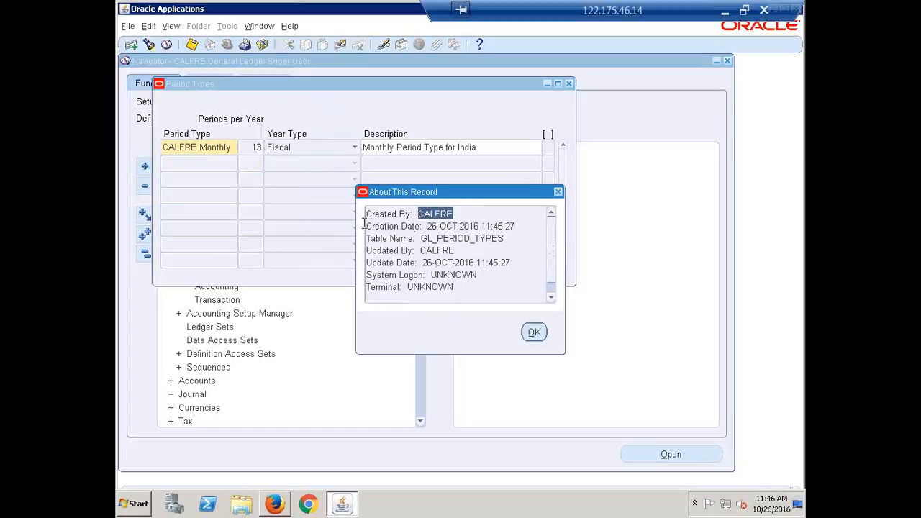
click(427, 226)
drag(429, 226, 485, 226)
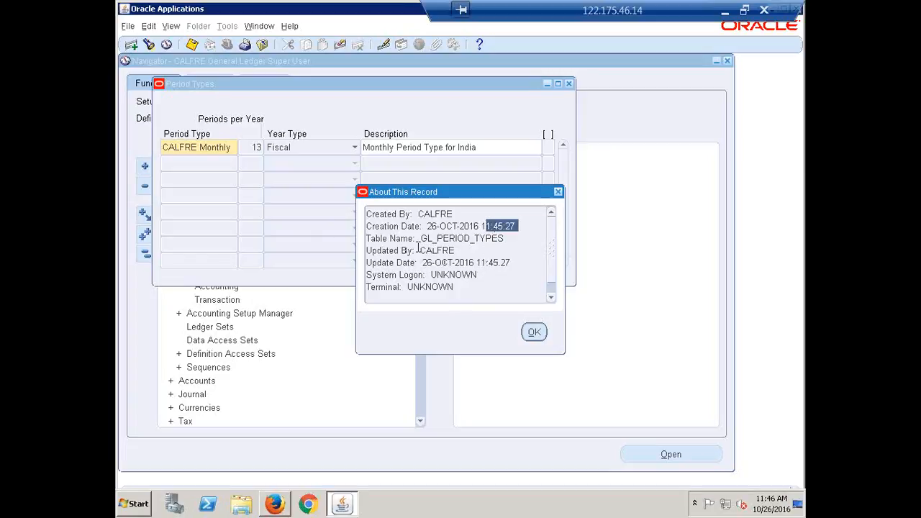
Highlight the Updated By user in the record history, then close the details with OK
drag(418, 250, 457, 248)
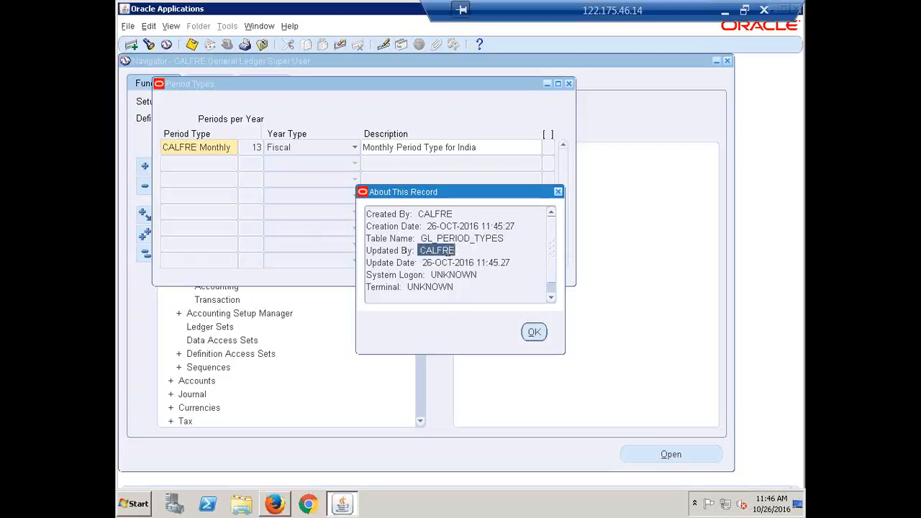
click(455, 275)
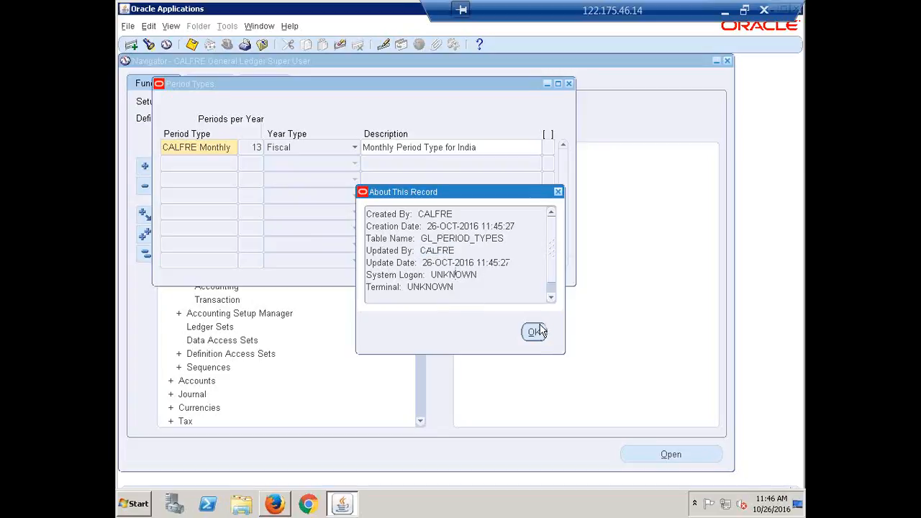
click(536, 332)
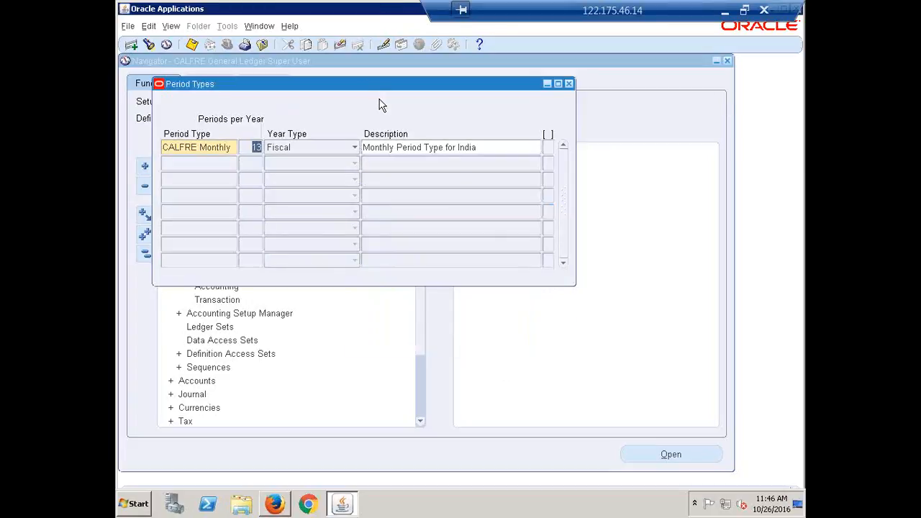
click(290, 26)
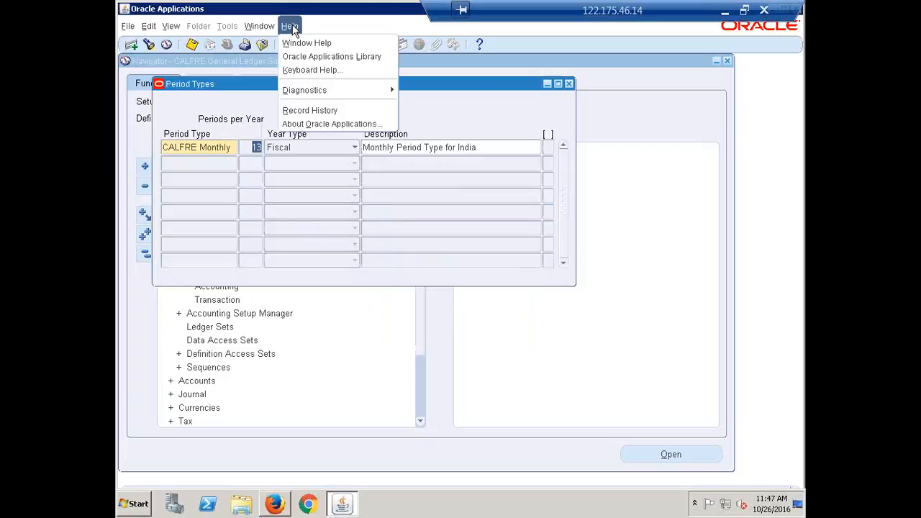
click(303, 124)
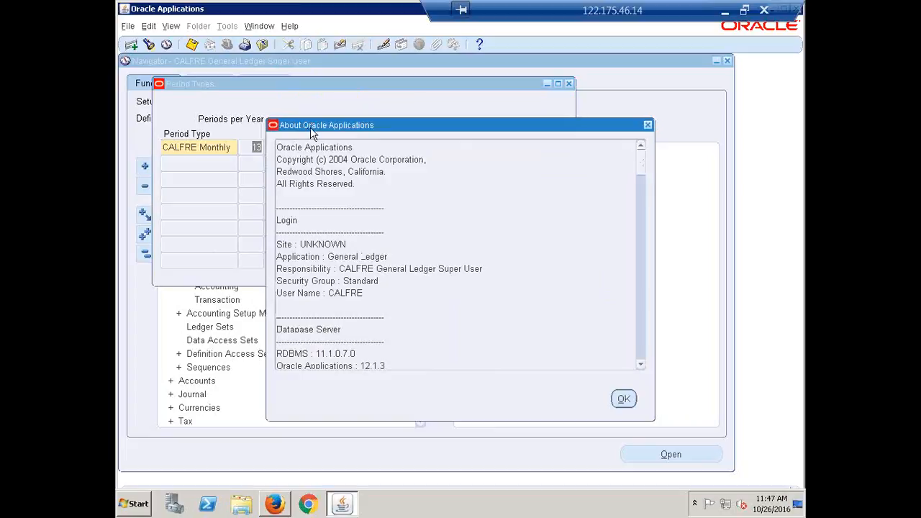
click(640, 365)
click(641, 365)
click(641, 365)
click(640, 365)
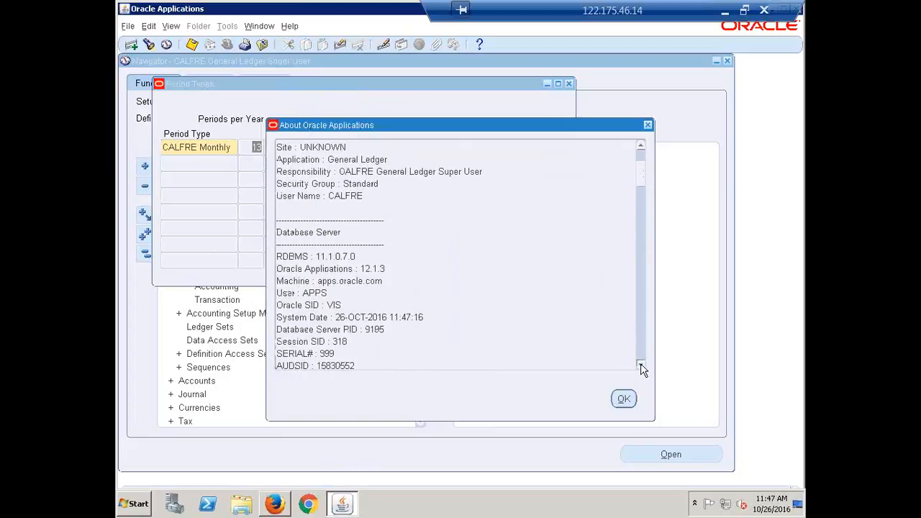
click(641, 365)
click(640, 365)
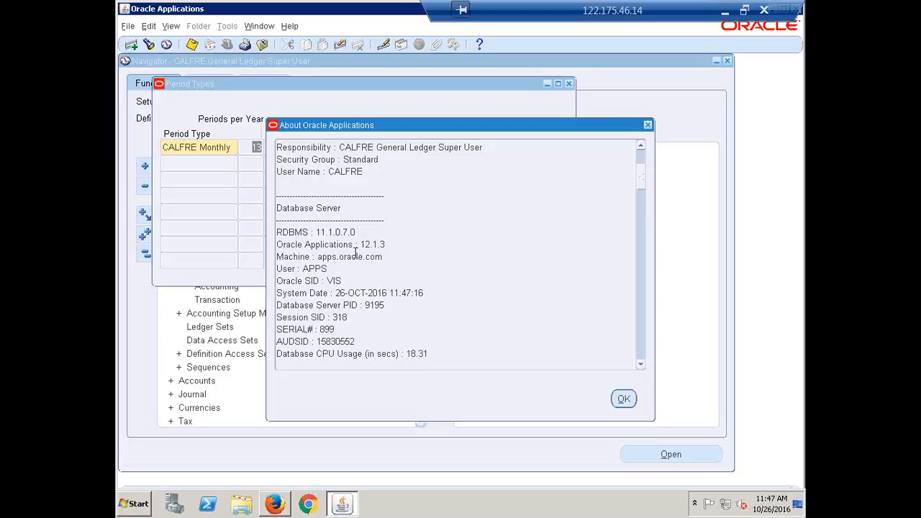
drag(393, 247, 357, 247)
scroll(421, 239, down, 1)
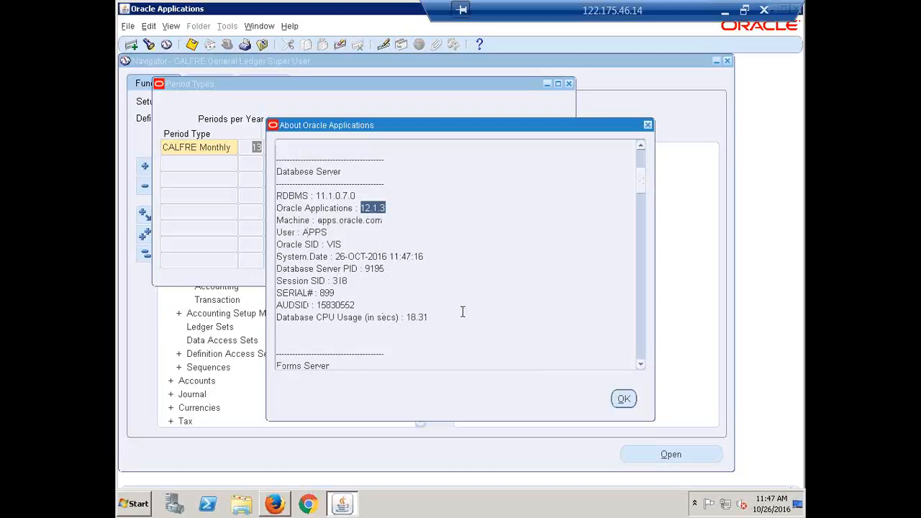
drag(428, 318, 272, 240)
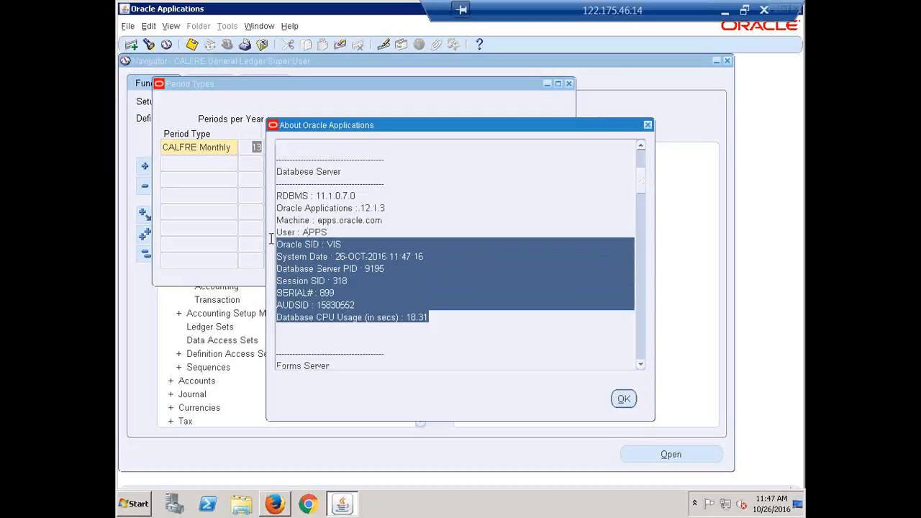
drag(397, 207, 260, 209)
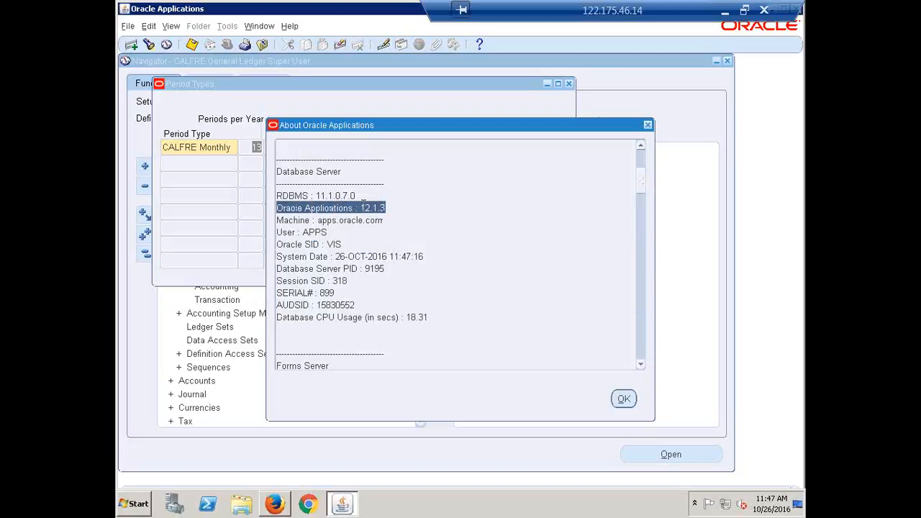
drag(358, 196, 274, 194)
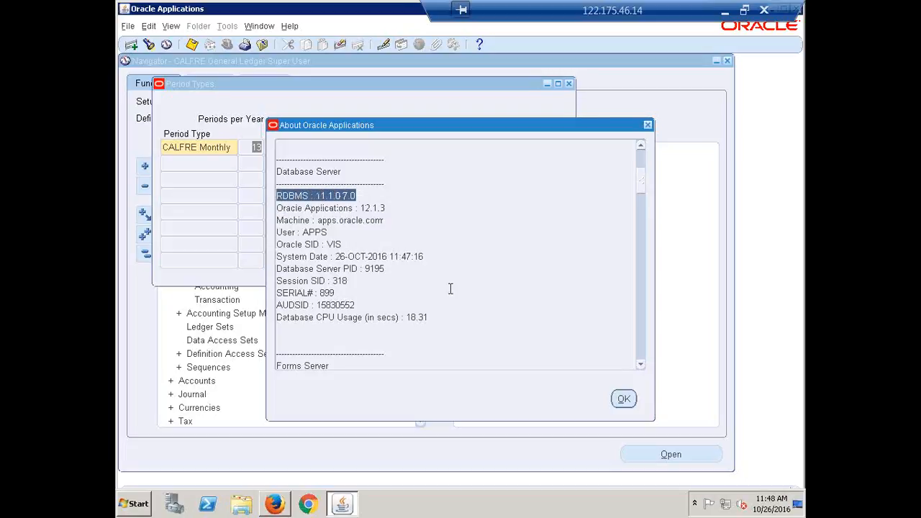
scroll(508, 310, up, 2)
scroll(508, 310, up, 2)
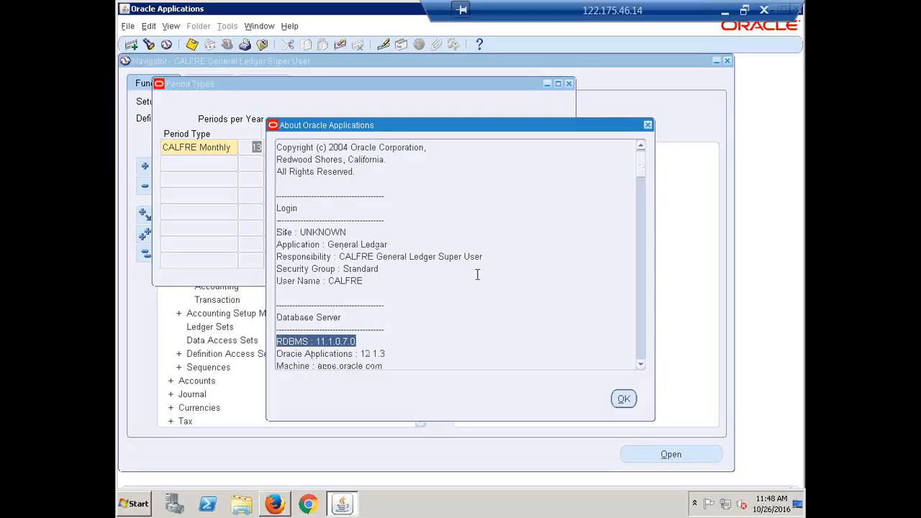
scroll(458, 265, up, 1)
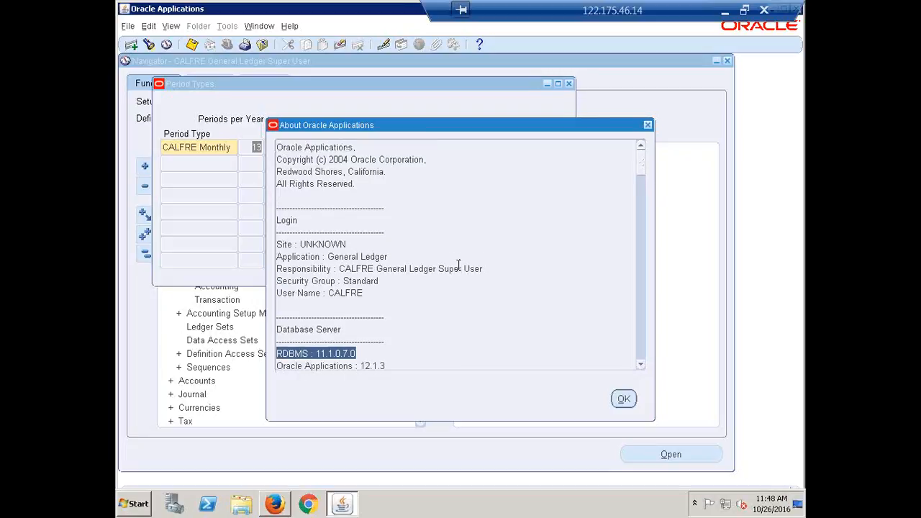
scroll(458, 264, down, 2)
scroll(526, 252, up, 2)
click(648, 125)
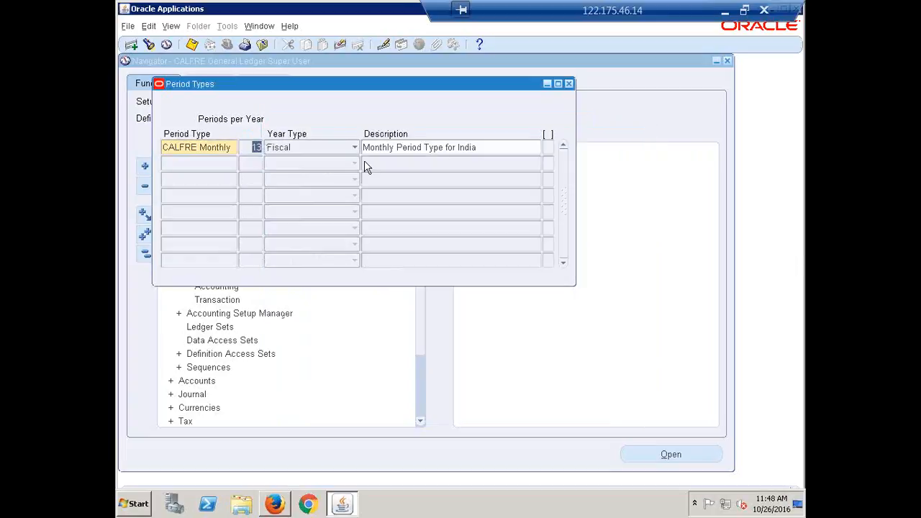
Select and deselect the CALFRE Monthly period type's description text
click(473, 147)
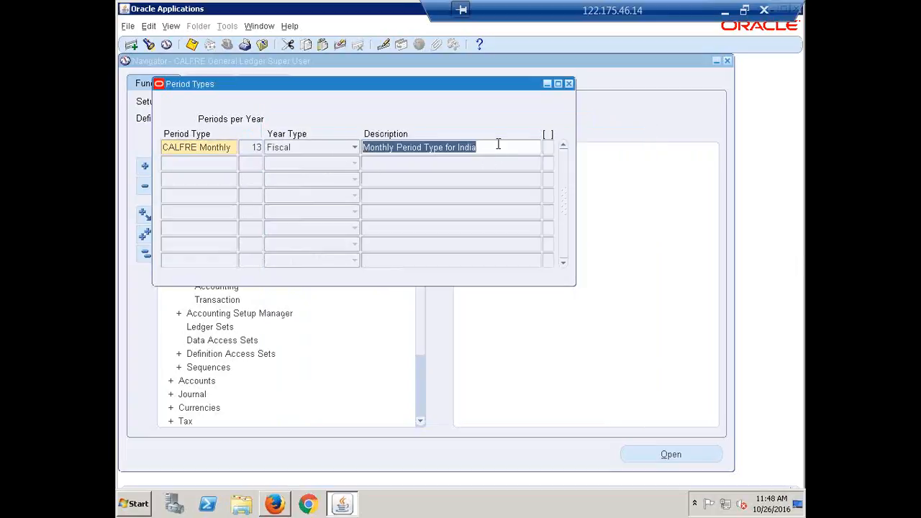
click(497, 148)
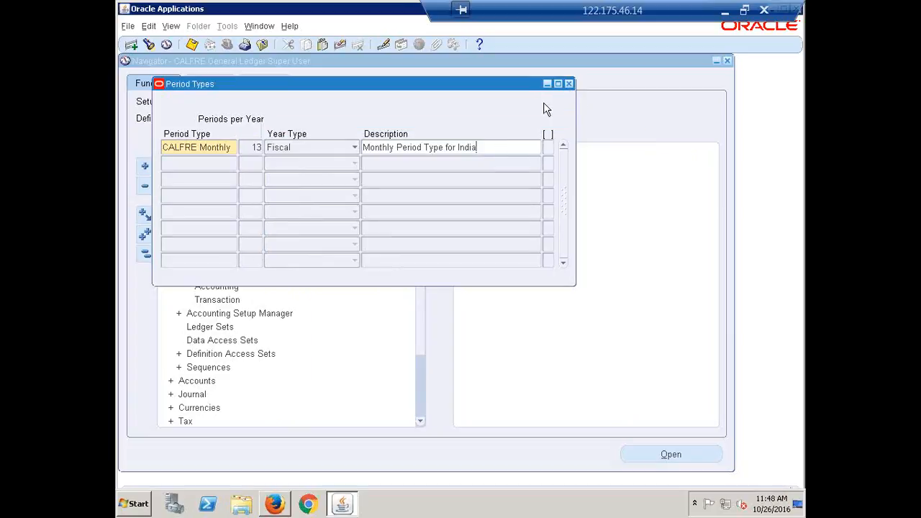
key(shift+Home)
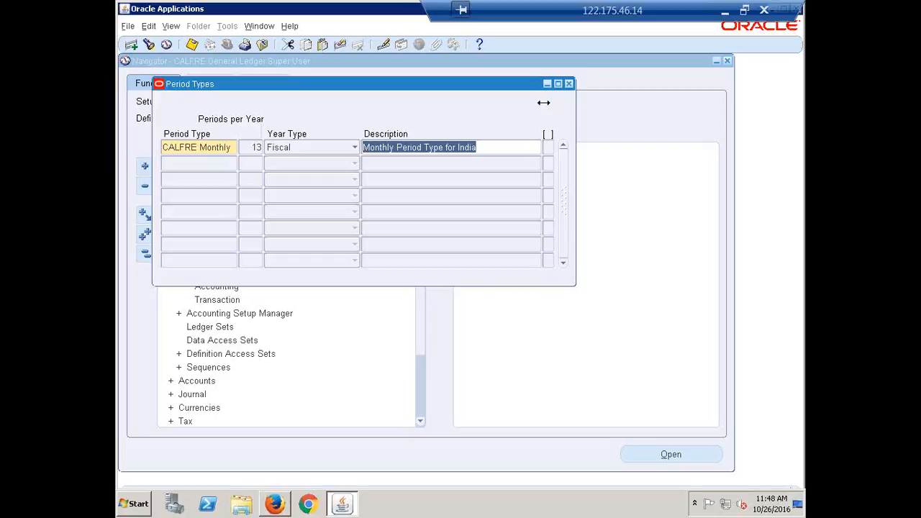
click(493, 143)
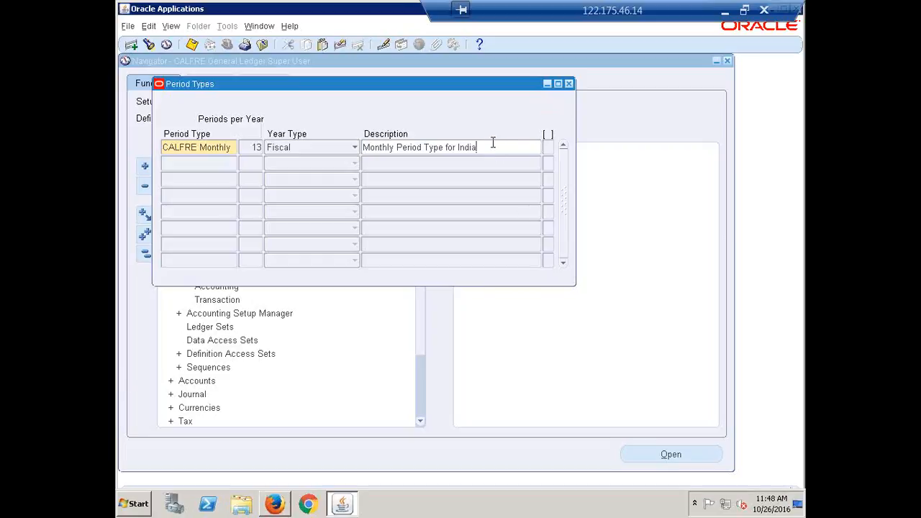
Close Period Types and open the Setup > Financials > Calendars > Accounting form
click(570, 85)
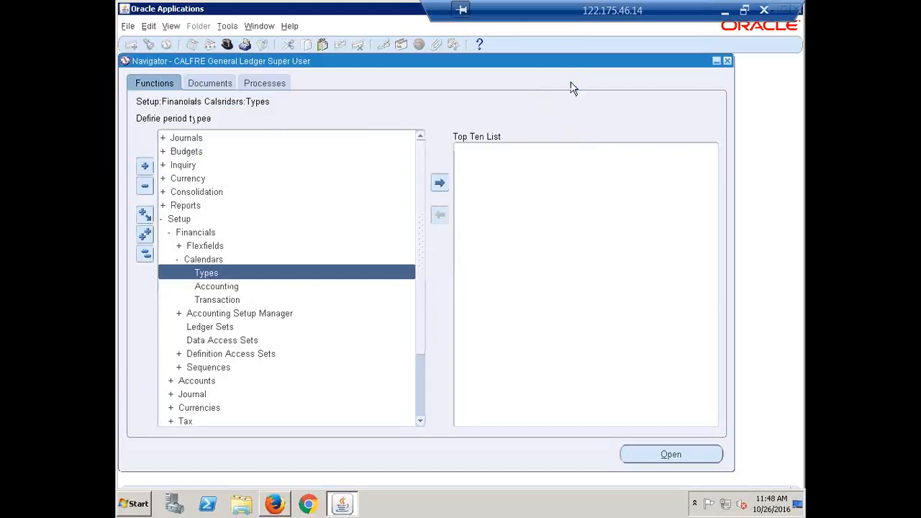
click(212, 290)
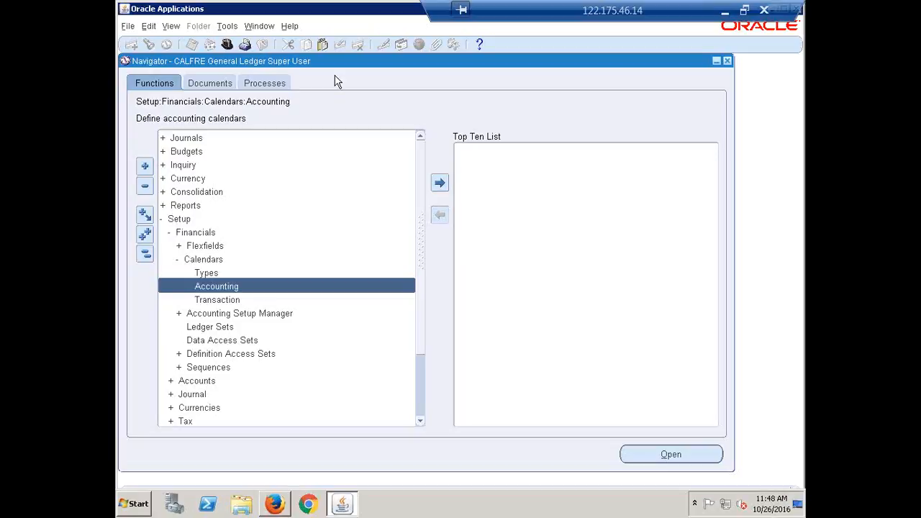
key(Return)
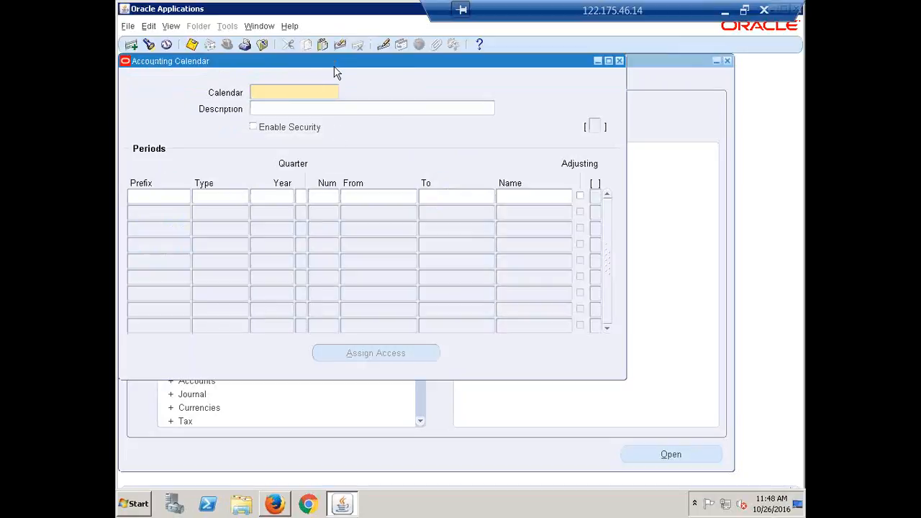
Drag the blank Accounting Calendar form lower and to the right
drag(334, 62, 374, 88)
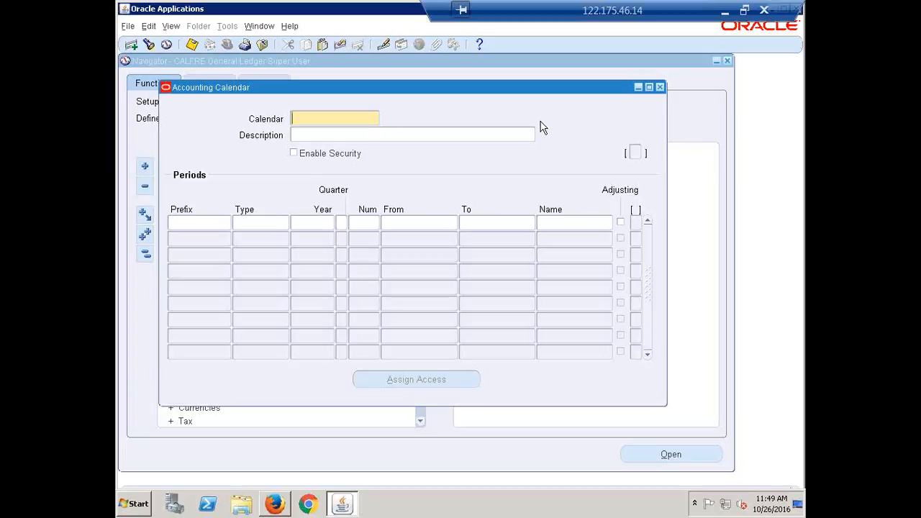
Enter calendar name CALFRE13 with description 'Accounting Calendar for India'
text(CALFRE13)
click(355, 135)
text(Acccunting )
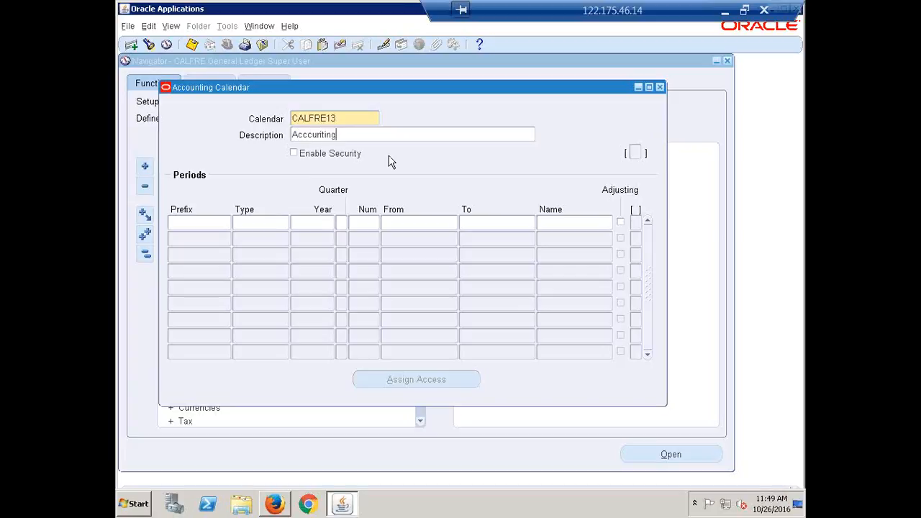
text(Calendar for India)
drag(414, 90, 409, 90)
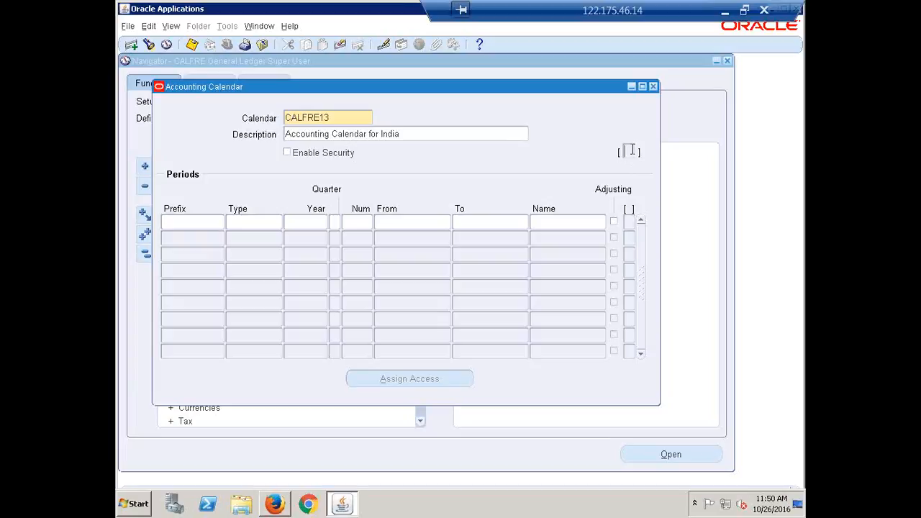
click(630, 223)
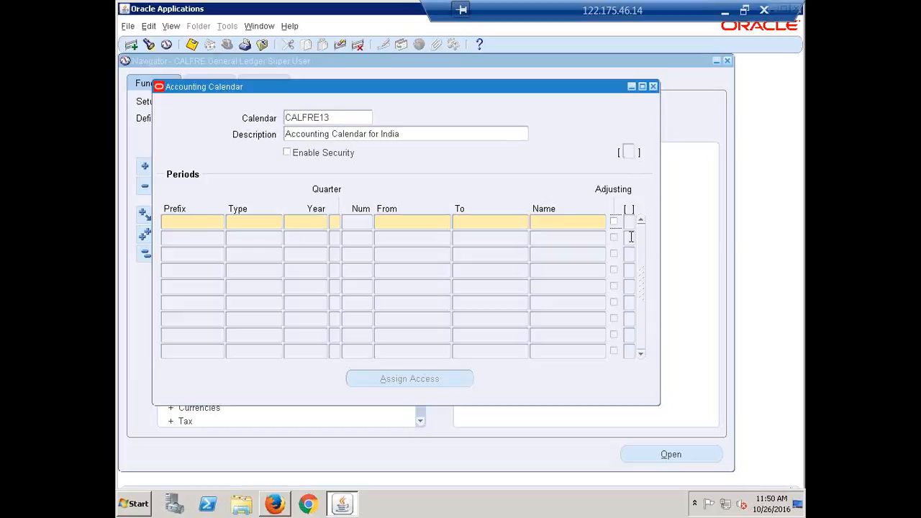
click(412, 130)
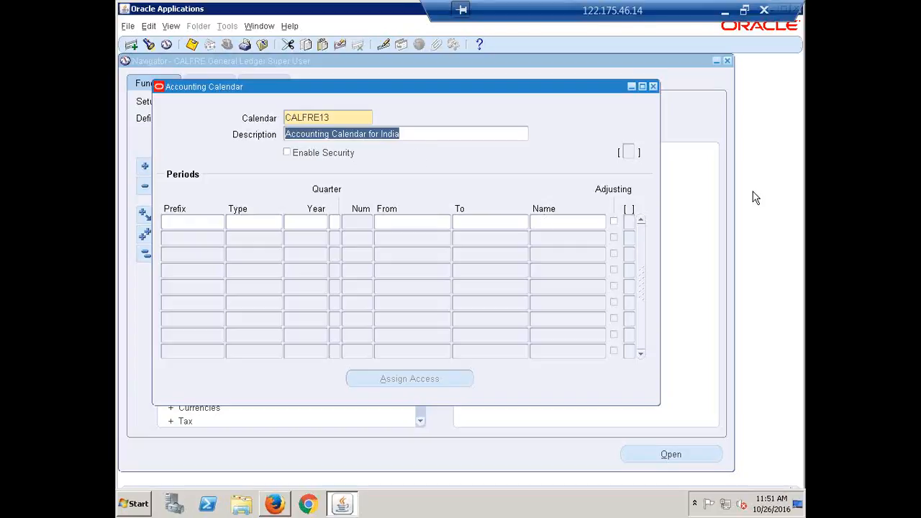
click(326, 120)
click(425, 135)
click(629, 150)
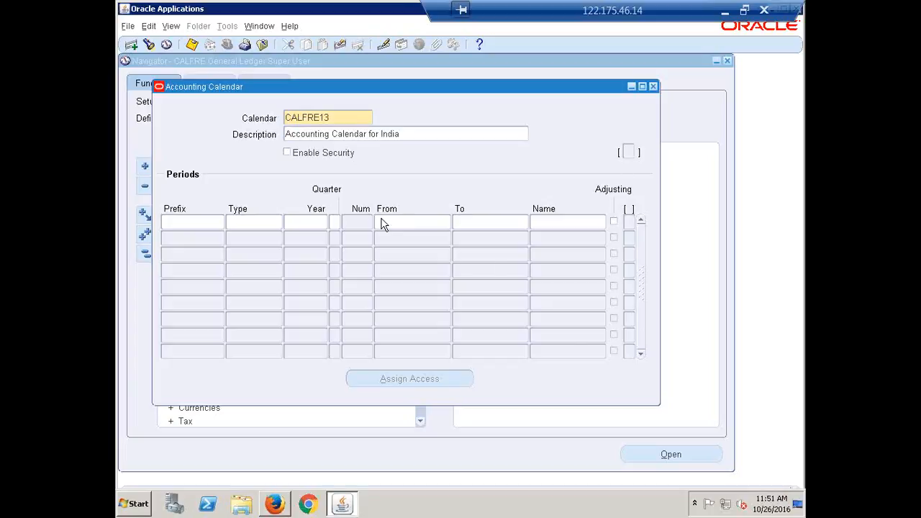
click(178, 220)
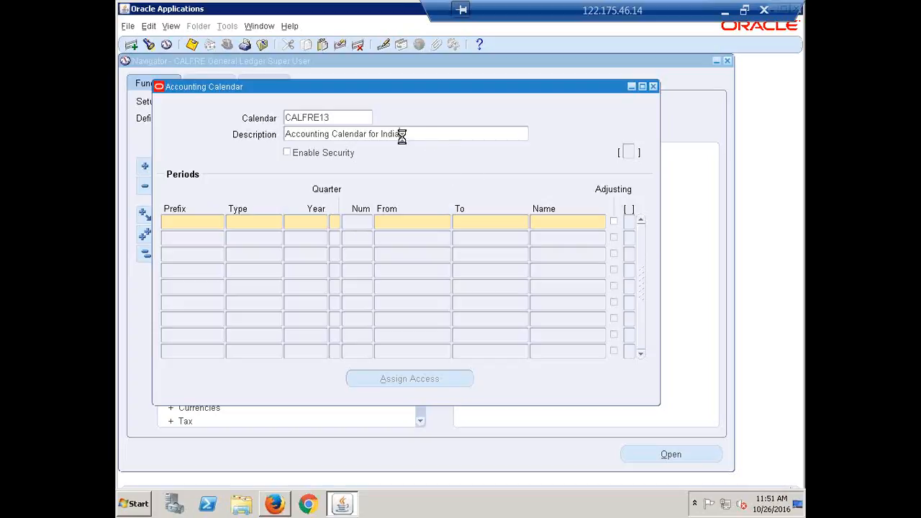
click(401, 135)
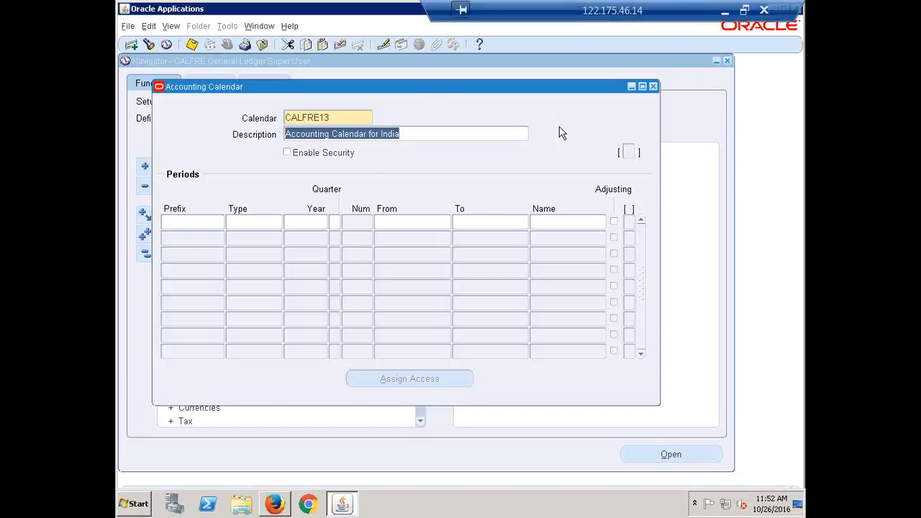
click(433, 136)
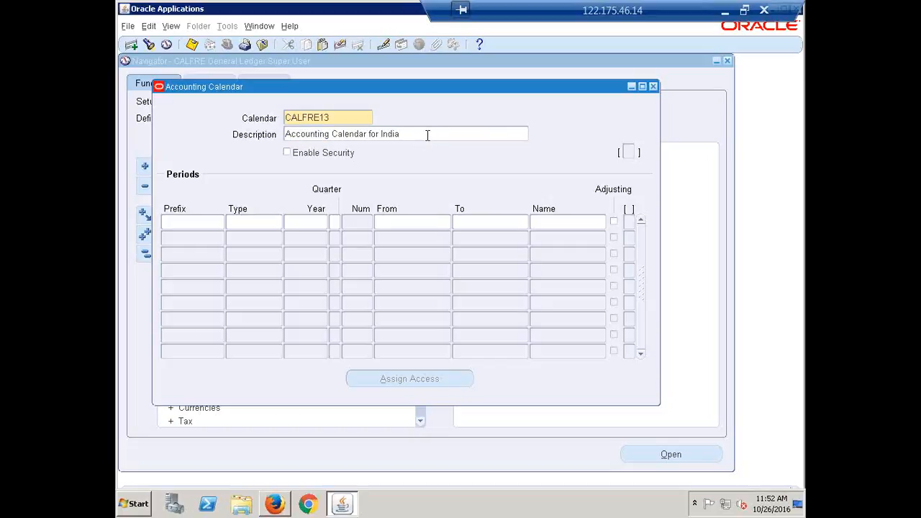
Start period row 1 with prefix APR, type CALFRE Monthly and year 2017
click(174, 223)
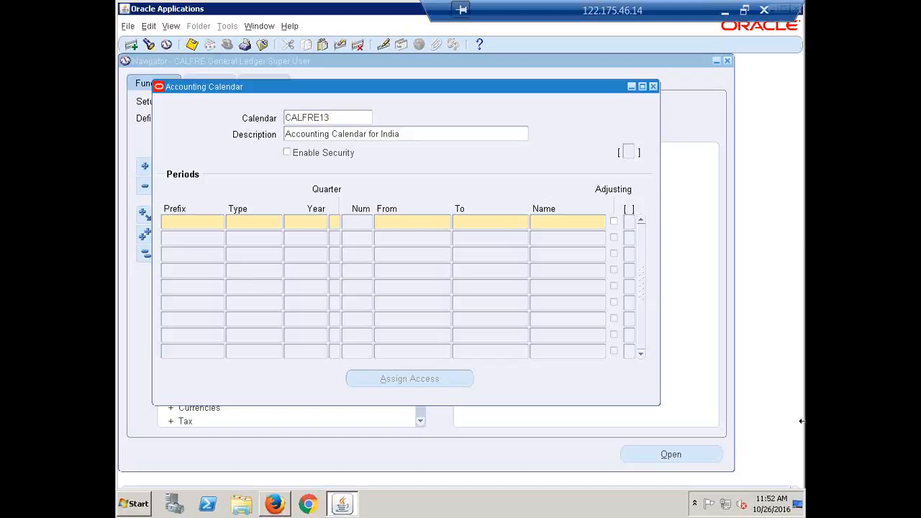
text(a)
key(BackSpace)
text(APR)
key(Tab)
text(CAL)
key(Tab)
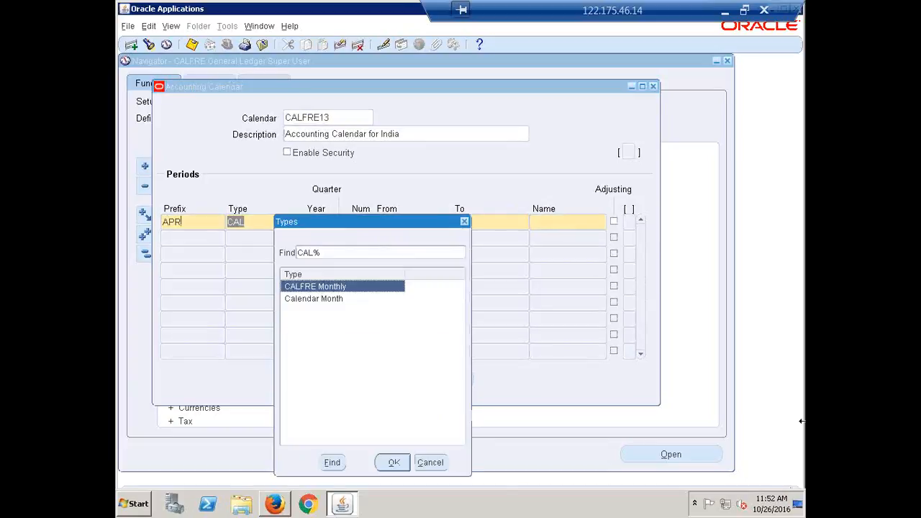
key(Return)
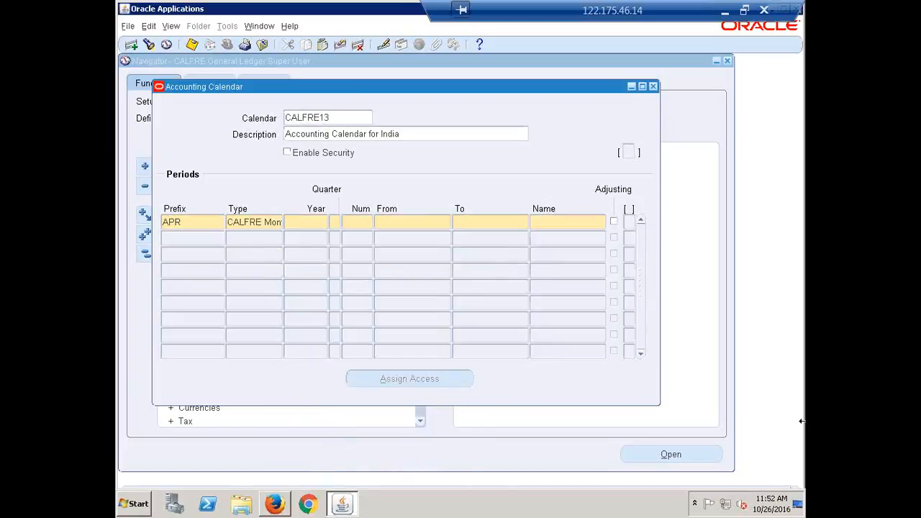
text(2017)
key(Tab)
Give APR quarter 1, number 1, dates 01-APR-2016 to 30-APR-2016, trimming the name's year digit
text(1)
key(Tab)
text(1)
key(Tab)
text(1-APR-2016)
key(Tab)
text(3)
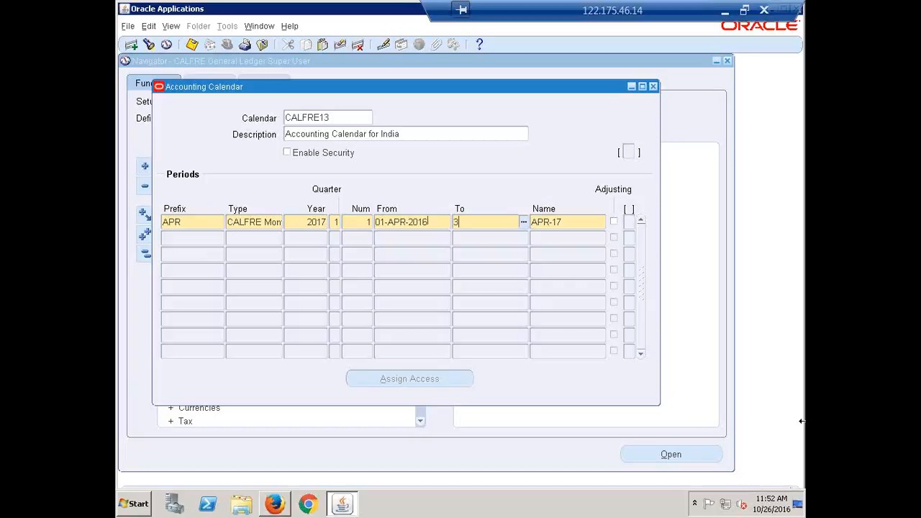
text(0APR16)
key(Tab)
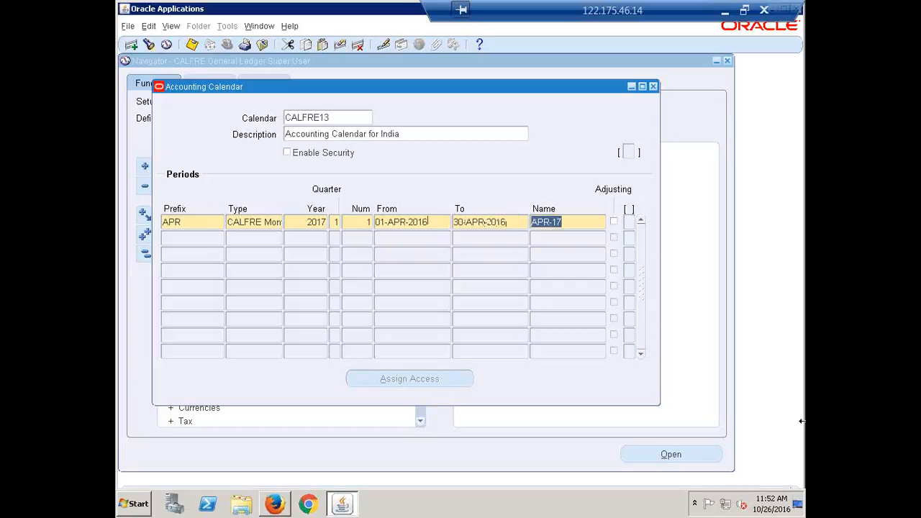
key(Right)
key(BackSpace)
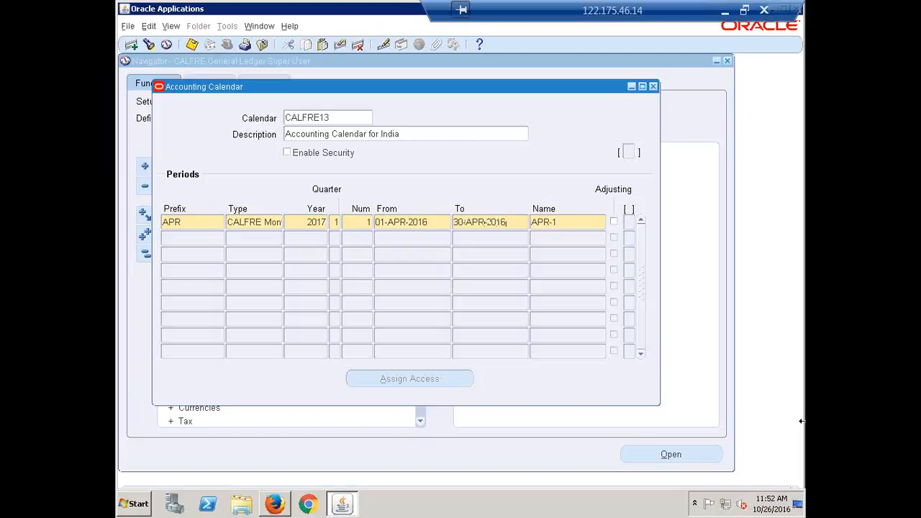
Name April APR-16, then add a MAY row with copied type and year, quarter 1, number 2
text(6)
key(Down)
text(MAY)
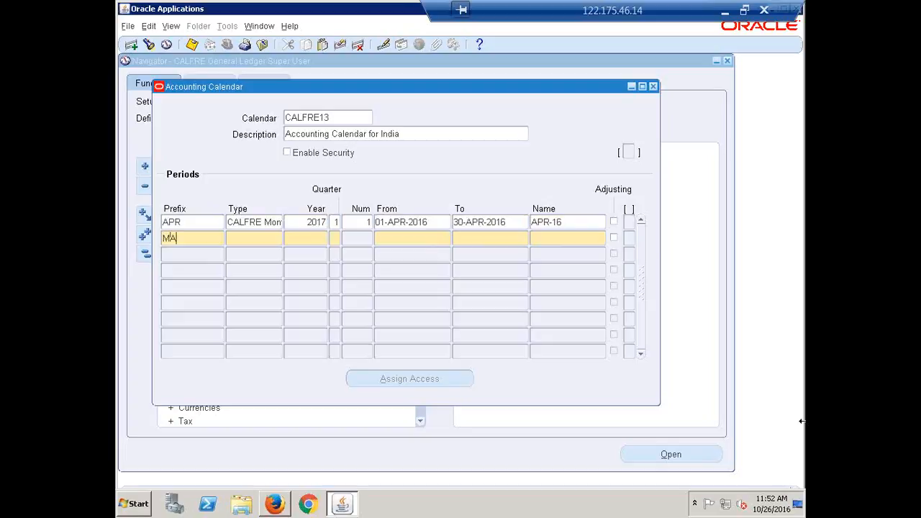
key(Tab)
key(shift+F5)
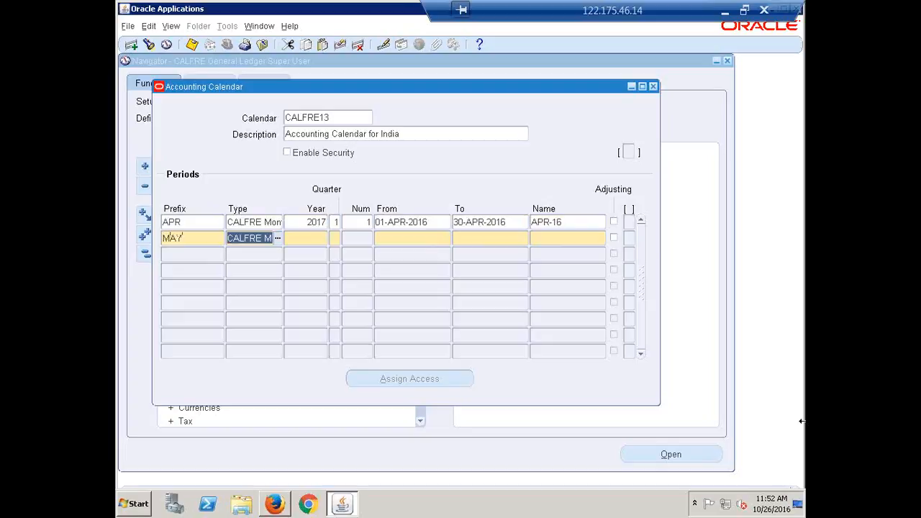
key(Tab)
key(shift+F5)
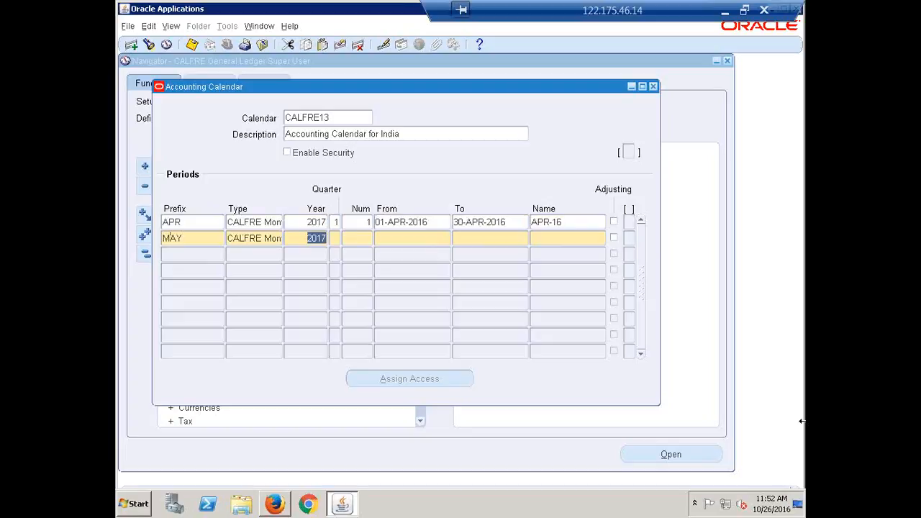
key(Tab)
text(1)
key(Tab)
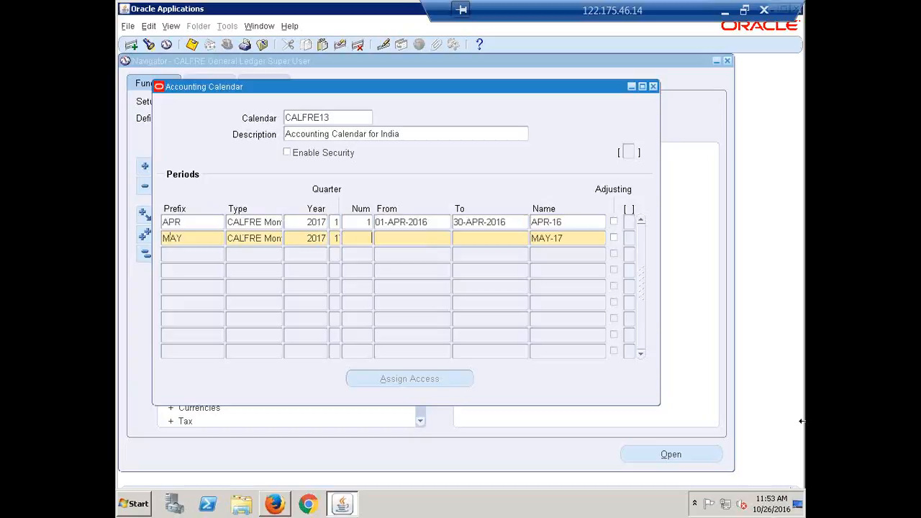
text(2)
key(Tab)
Give MAY dates 01-MAY-2016 to 31-MAY-2016 and name it MAY-16
text(1-)
text(MAY-20)
text(16)
key(Tab)
text(3)
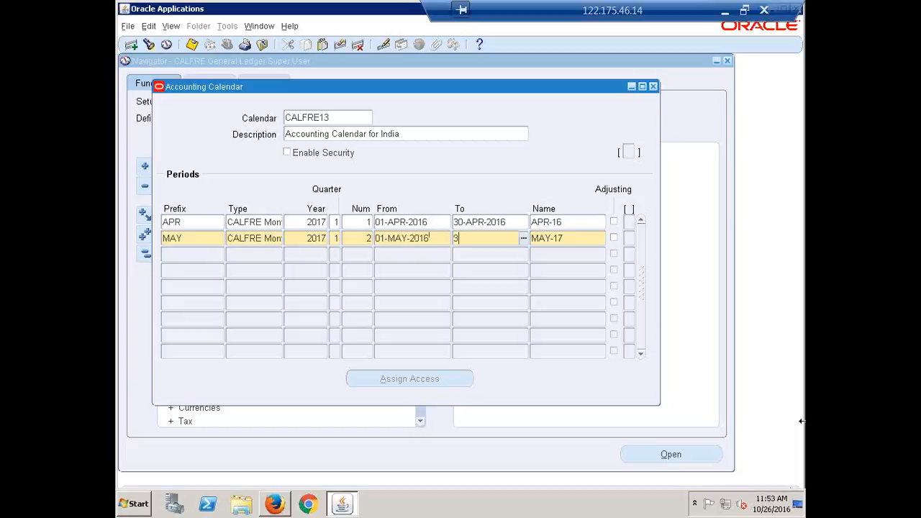
text(1-MAY-2016)
key(Tab)
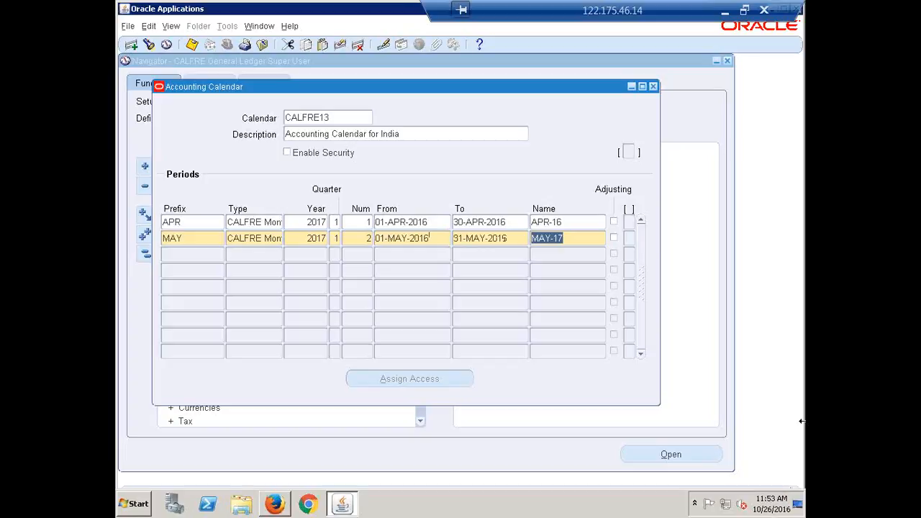
key(Right)
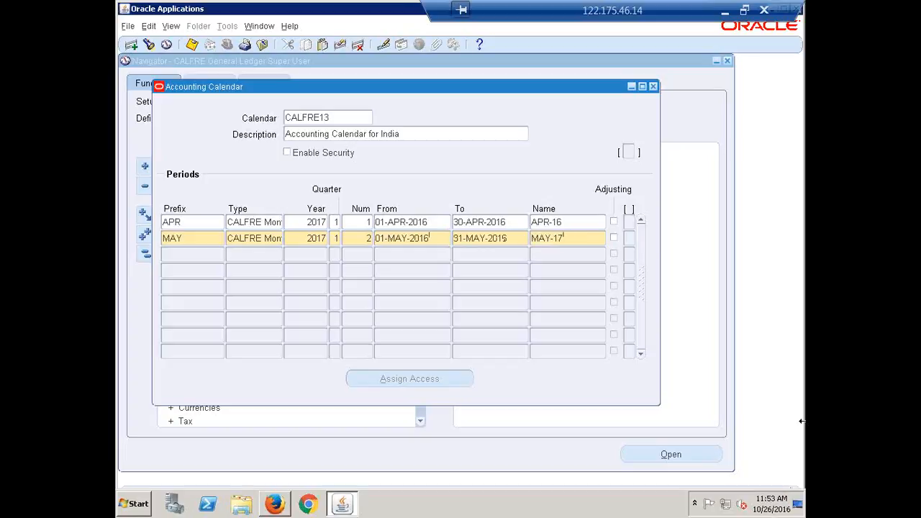
key(BackSpace)
text(6)
key(Down)
Add a JUN row with copied type and year, quarter 1, number 3
text(JUN)
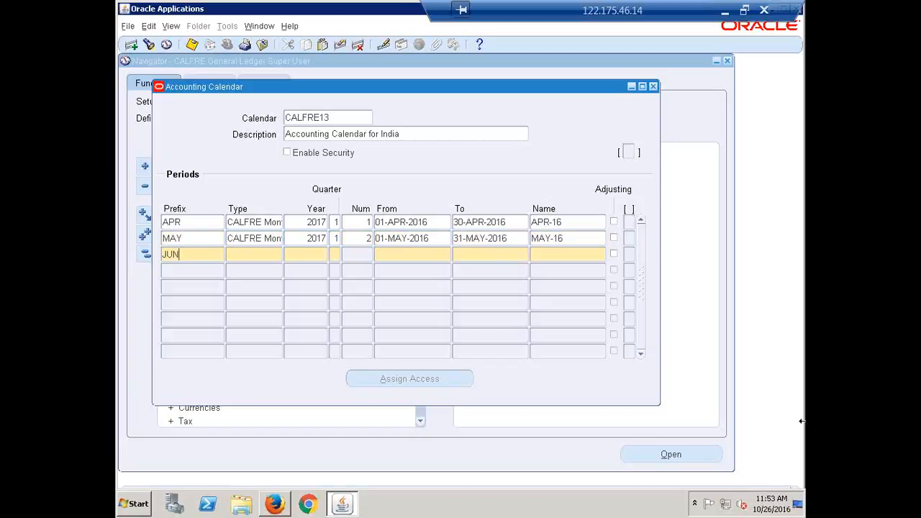
key(Tab)
key(shift+F5)
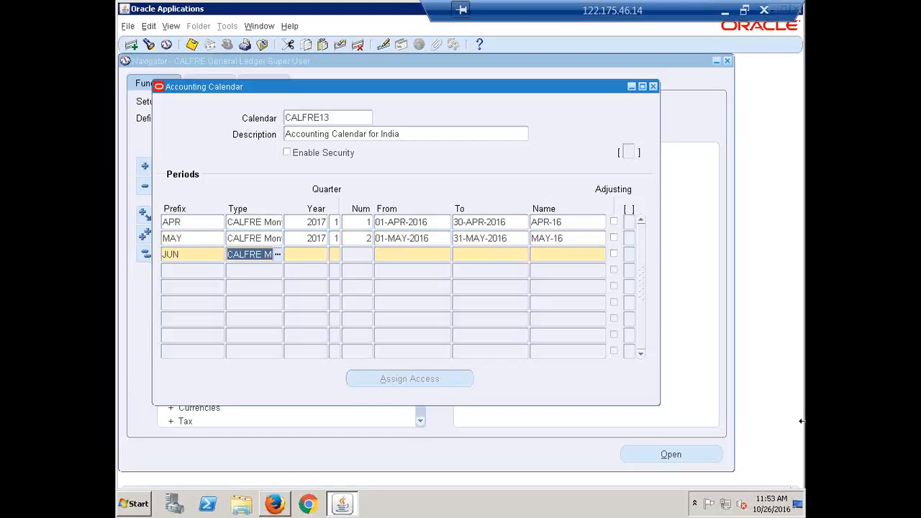
key(Tab)
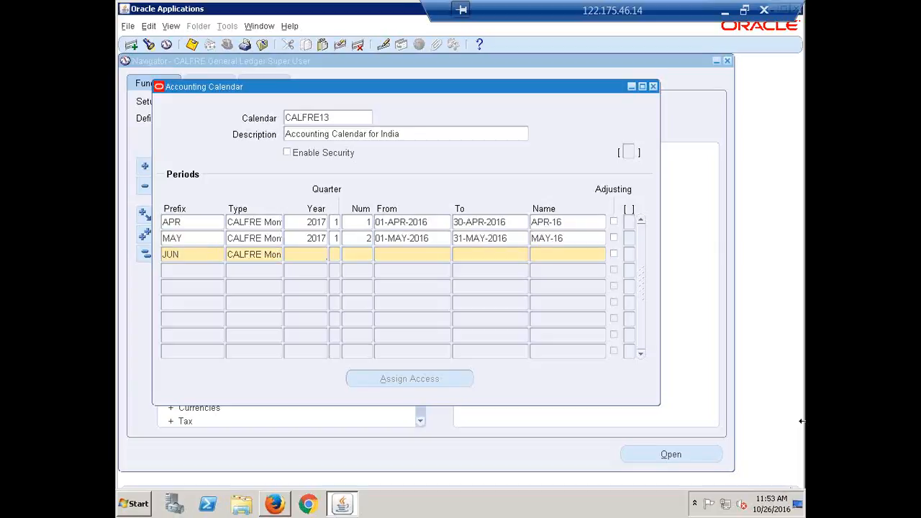
key(shift+F5)
key(Tab)
text(1)
key(Tab)
text(3)
key(Tab)
Give JUN dates 01-JUN-2016 to 30-JUN-2016, name it JUN-16, and begin a JUL row
text(1JUN16)
key(Tab)
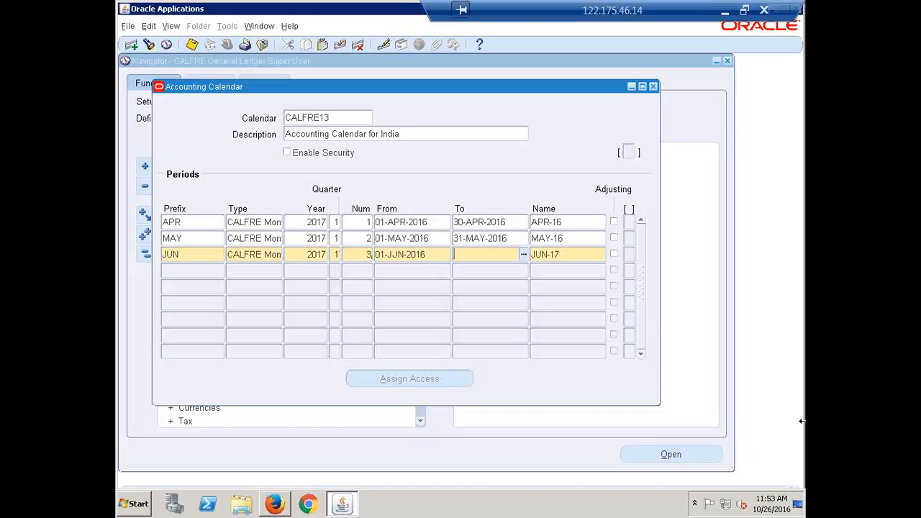
text(30-JUN-2016)
key(Tab)
key(Right)
key(BackSpace)
text(6)
key(Tab)
text(JUL)
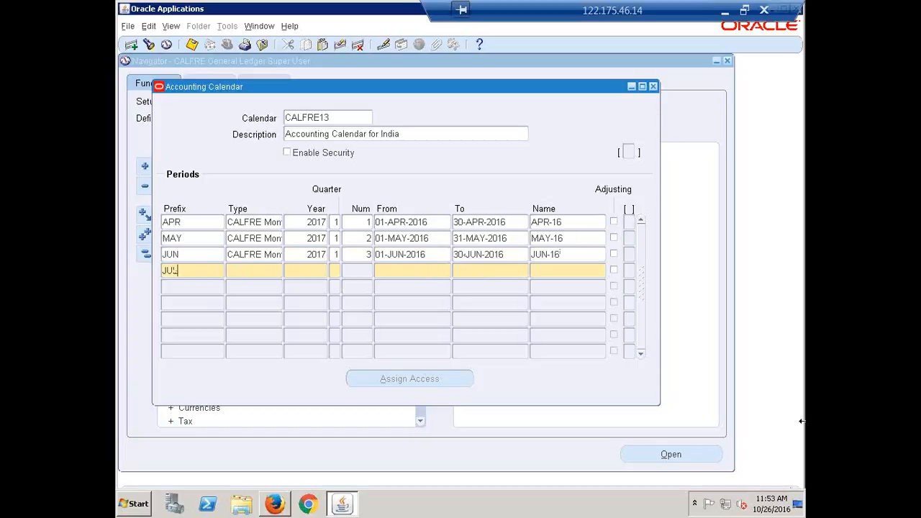
Complete JUL: quarter 2, number 4, 01-JUL-2016 to 31-JUL-2016, named JUL-16
key(Tab)
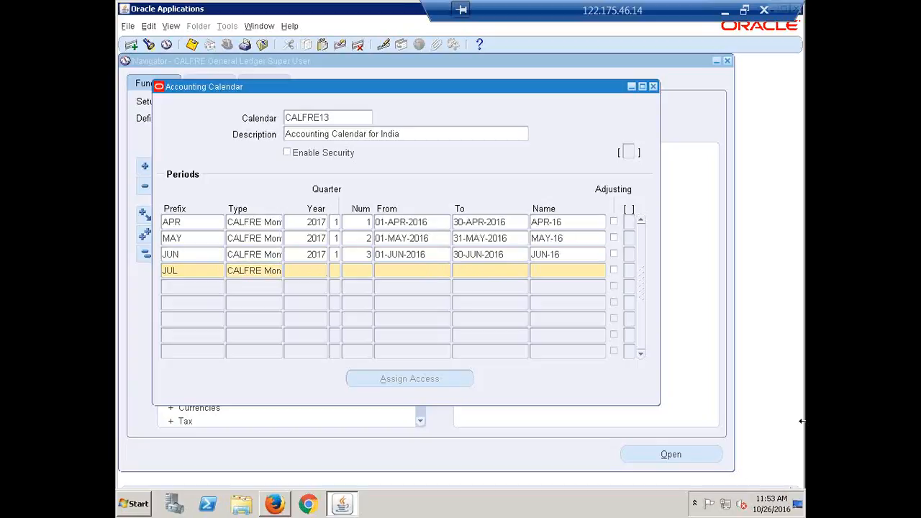
key(Tab)
key(Tab)
text(2)
text(4)
key(Tab)
text(1-JUL-2016)
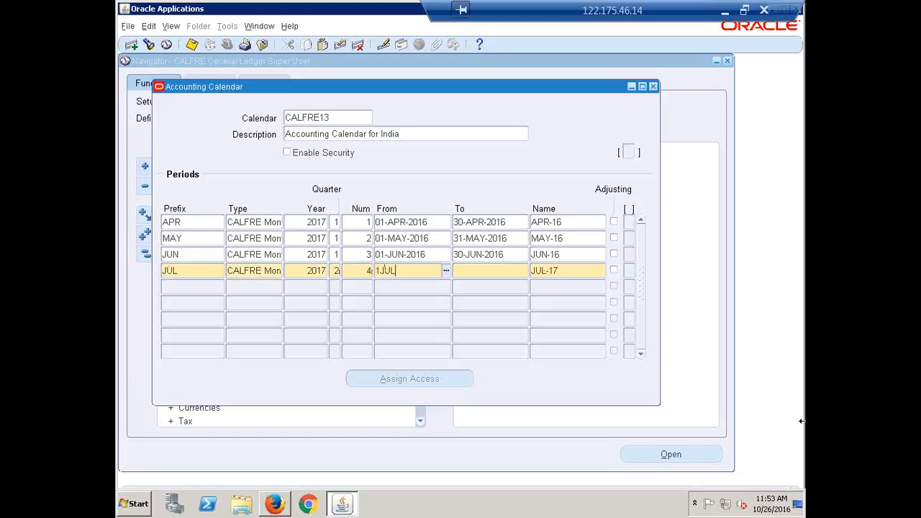
key(Tab)
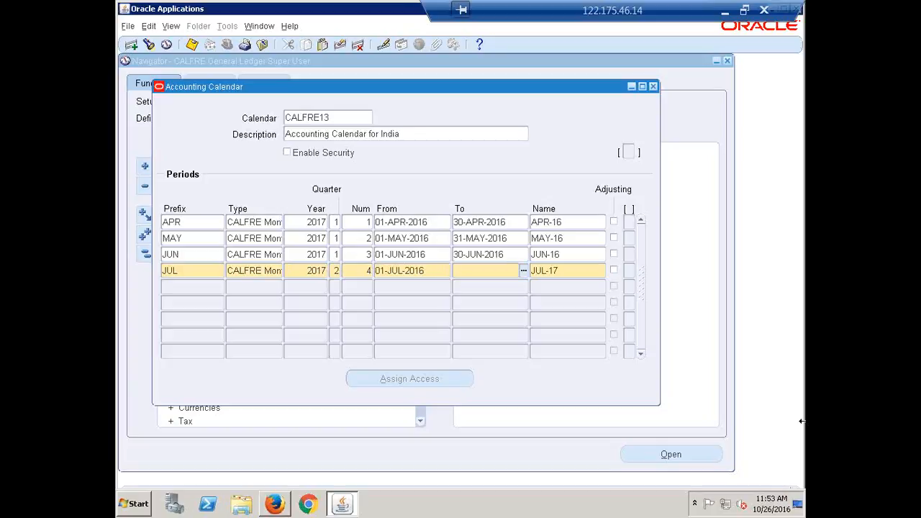
text(31-JUL-2016)
key(Tab)
key(Right)
key(BackSpace)
text(6)
key(Tab)
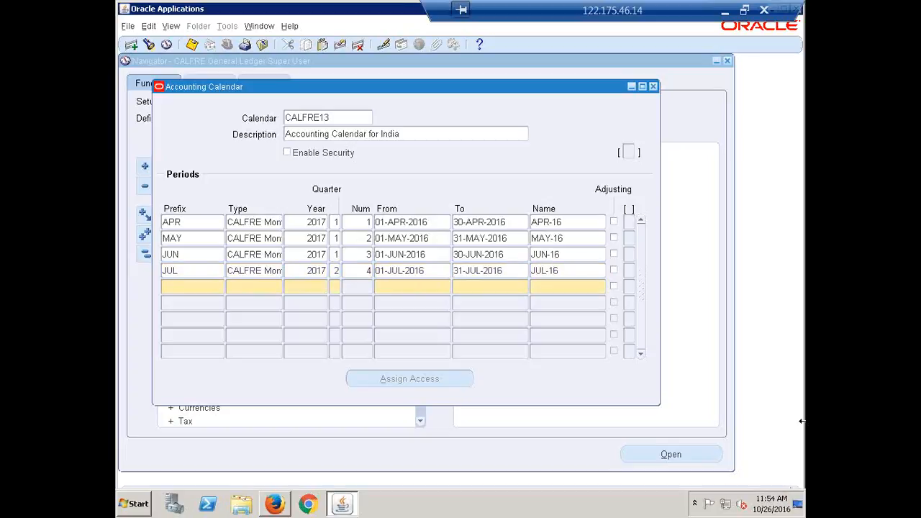
Add an AUG row copying type, year and quarter 2, with number 5
text(AUG)
key(Tab)
key(shift+F5)
key(Tab)
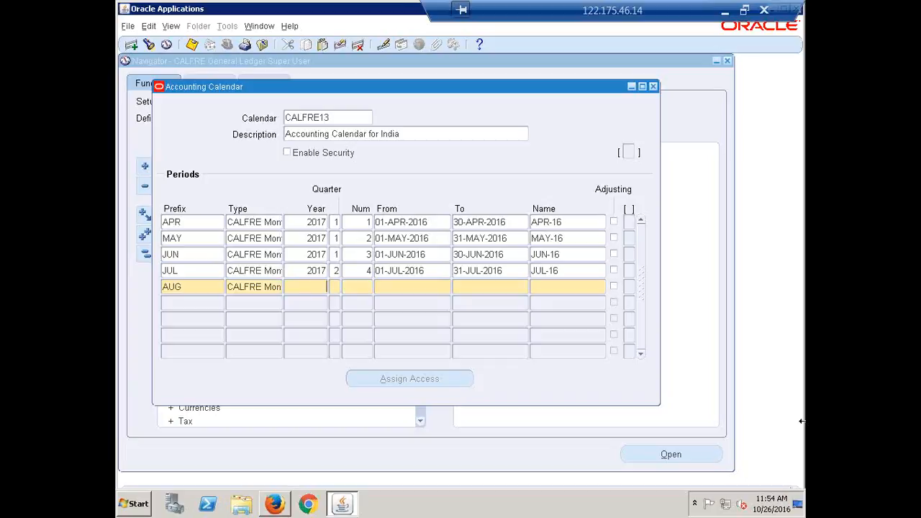
key(shift+F5)
key(Tab)
key(shift+F5)
text(5)
key(Tab)
Give AUG dates 01-AUG-2016 to 31-AUG-2016, name it AUG-16, and begin a SEP row
text(1AUG16)
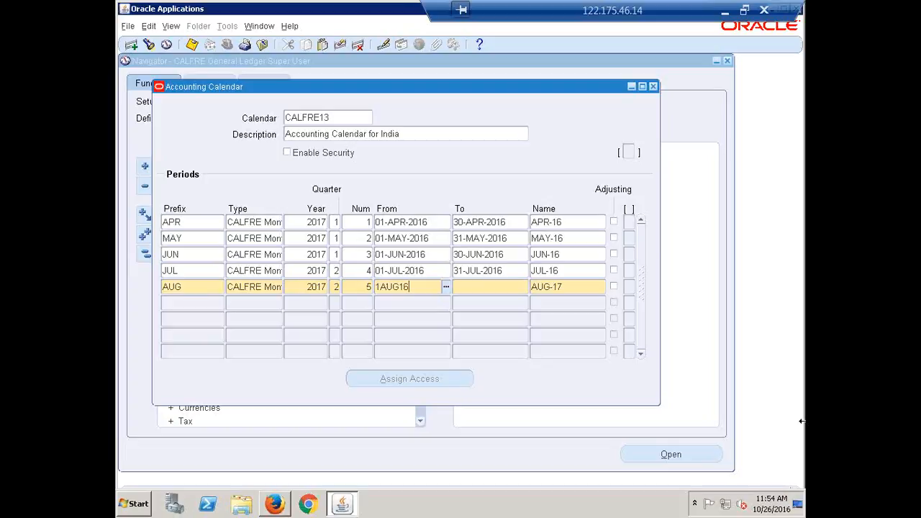
key(Tab)
text(3)
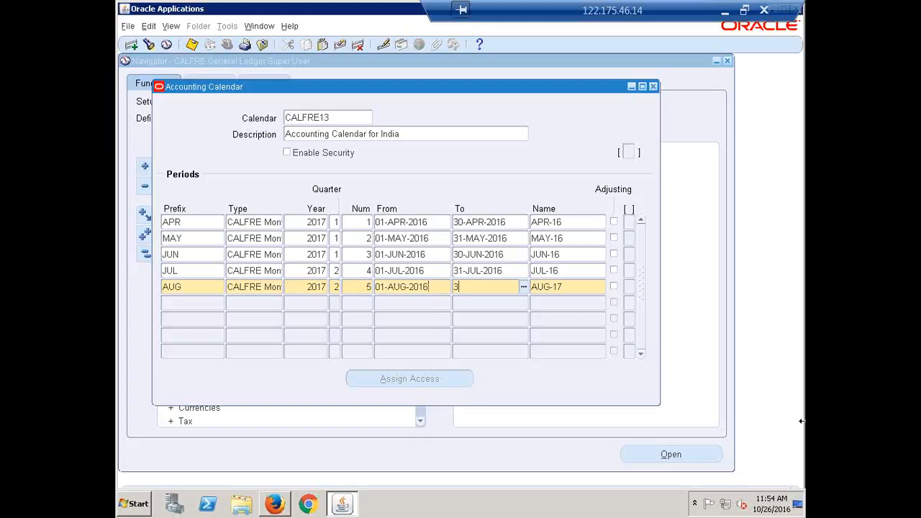
text(1-AUG-2016)
key(Tab)
key(BackSpace)
text(6)
key(Down)
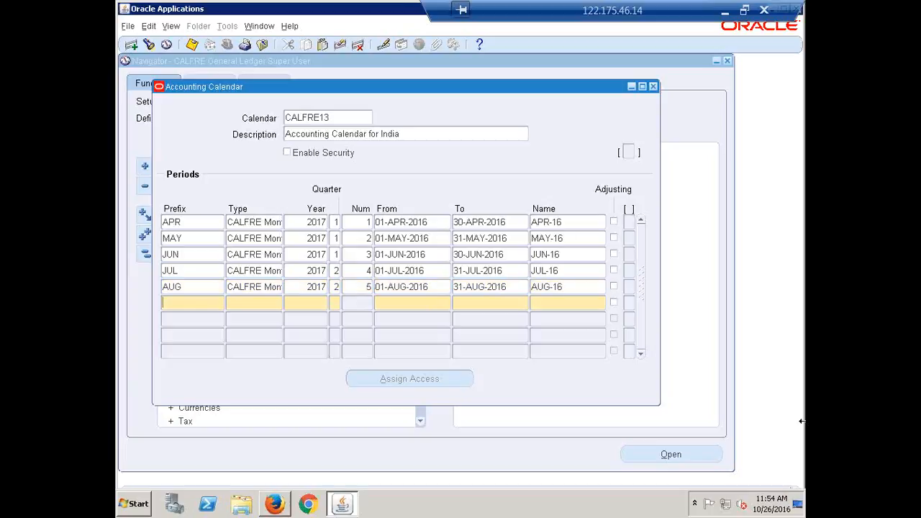
text(SEP)
key(Tab)
Copy type and year 2017 into the SEP row, with quarter 2 and number 6
key(shift+F5)
key(Tab)
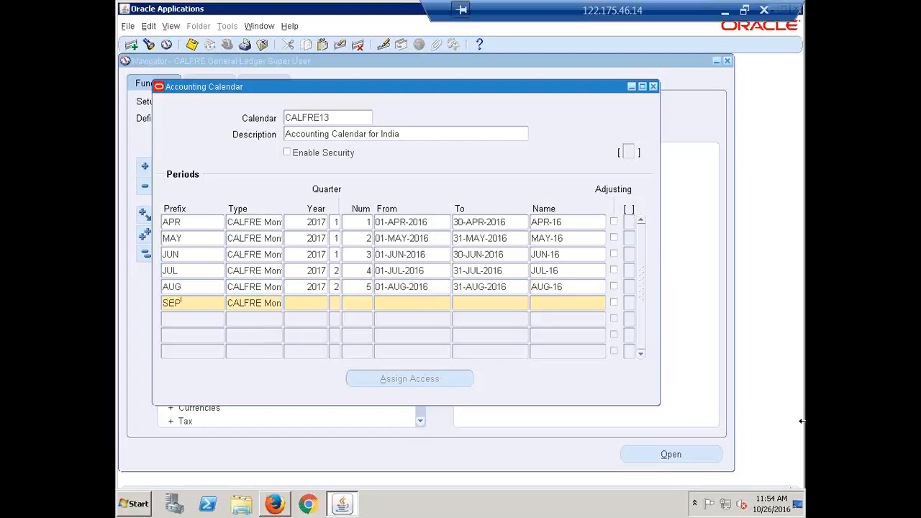
key(shift+F5)
key(Tab)
text(2)
key(Tab)
text(6)
key(Tab)
Give SEP dates 01-SEP-2016 to 30-SEP-2016 and name it SEP-16
text(1-SEP-2016)
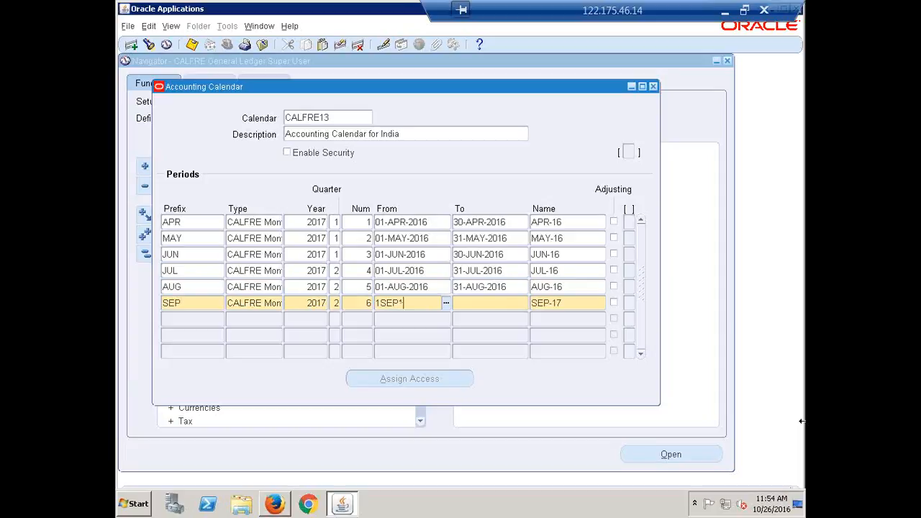
key(Tab)
text(30)
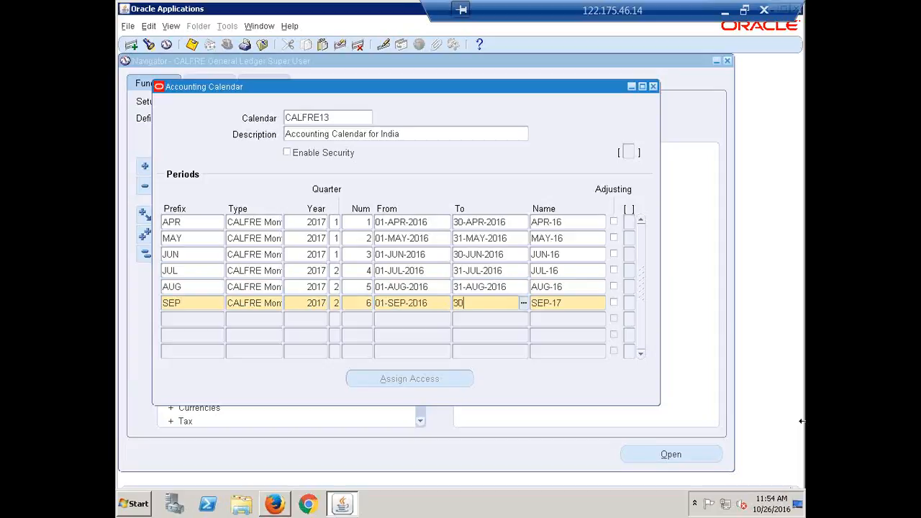
text(-SEP-2016)
key(Tab)
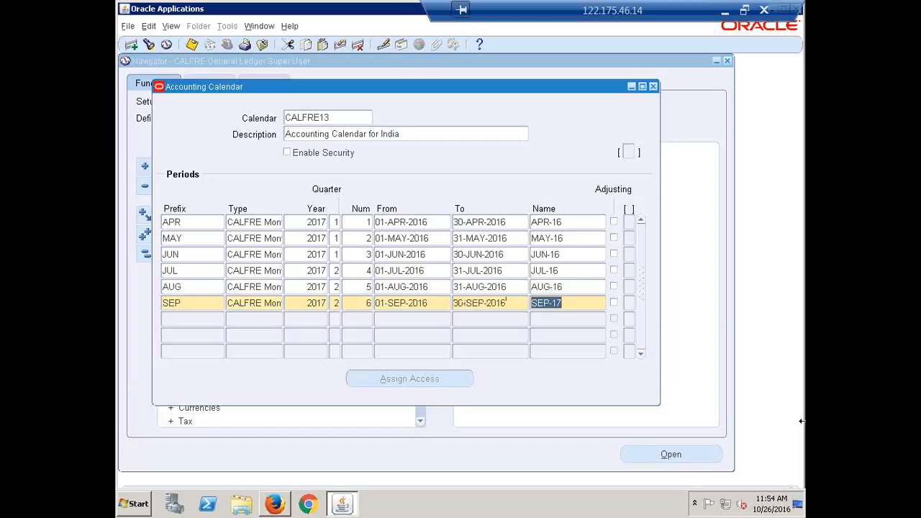
key(End)
key(BackSpace)
text(6)
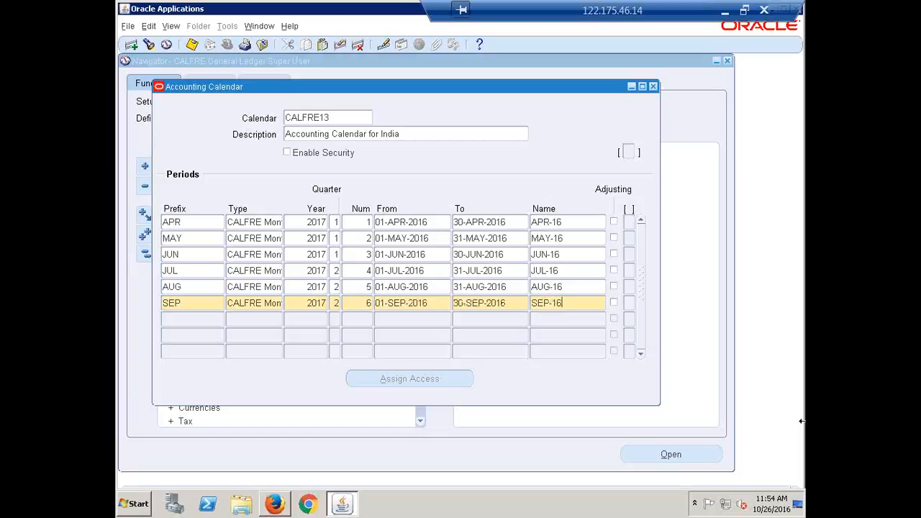
key(Tab)
Add an OCT row with copied type and year 2017, quarter 3, number 7
text(OCT)
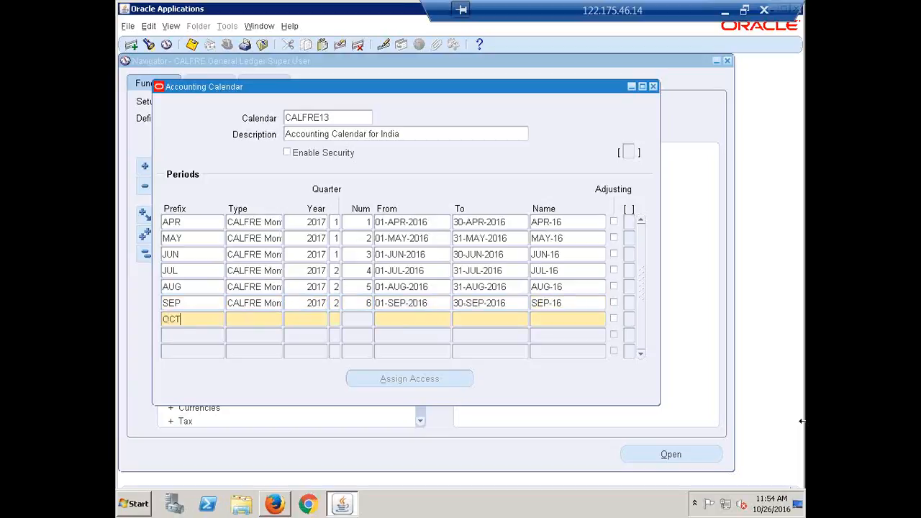
key(Tab)
key(shift+F5)
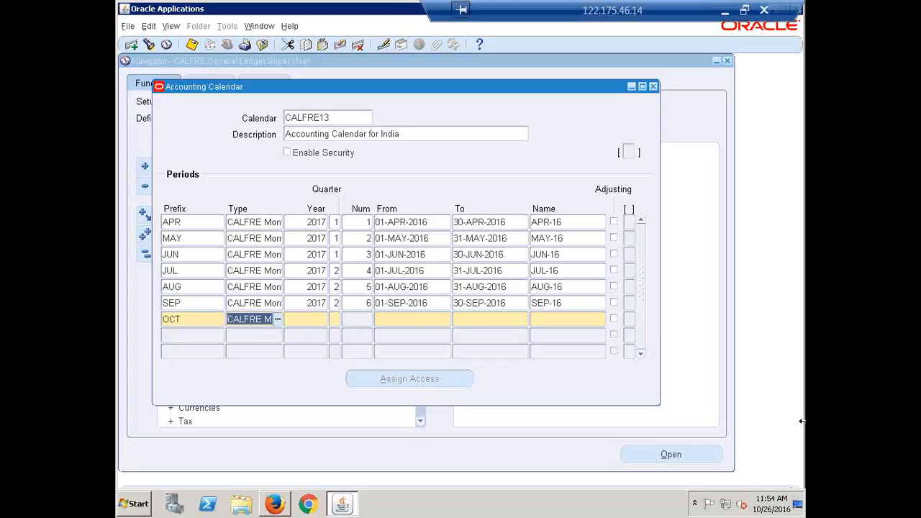
key(Tab)
key(shift+F5)
key(Tab)
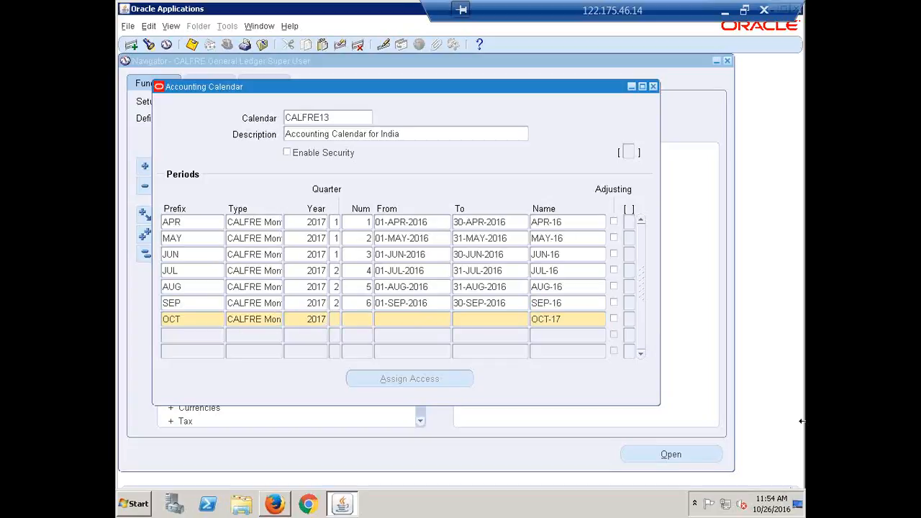
text(3)
key(Tab)
text(7)
key(Tab)
Give OCT dates 01-OCT-2016 to 31-OCT-2016, name it OCT-16, and start the next row
text(1OCT16)
key(Tab)
text(31)
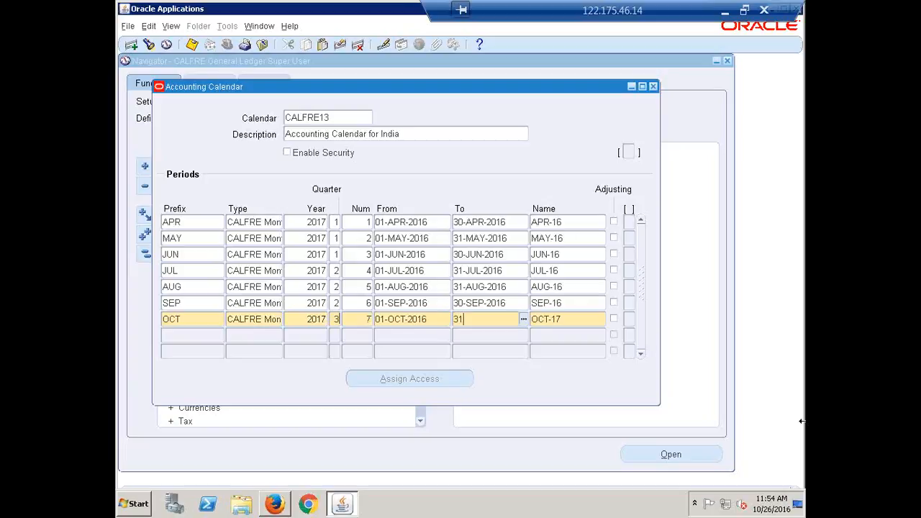
text(-OCT-20)
text(16)
key(Tab)
key(Right)
key(BackSpace)
text(6)
key(Tab)
Enter the NOV-16 period: year 2017, quarter 3, number 8, 01-NOV-2016 to 30-NOV-2016
text(NOV)
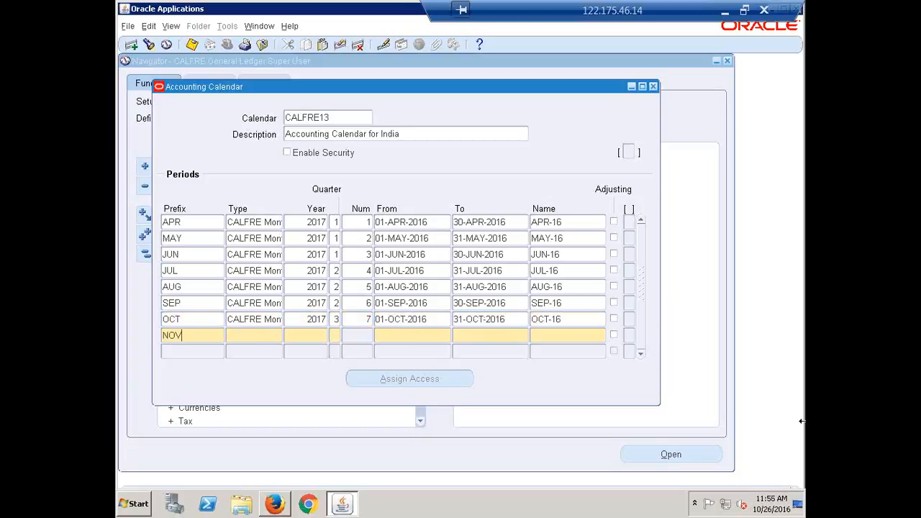
key(Tab)
key(shift+F5)
key(Tab)
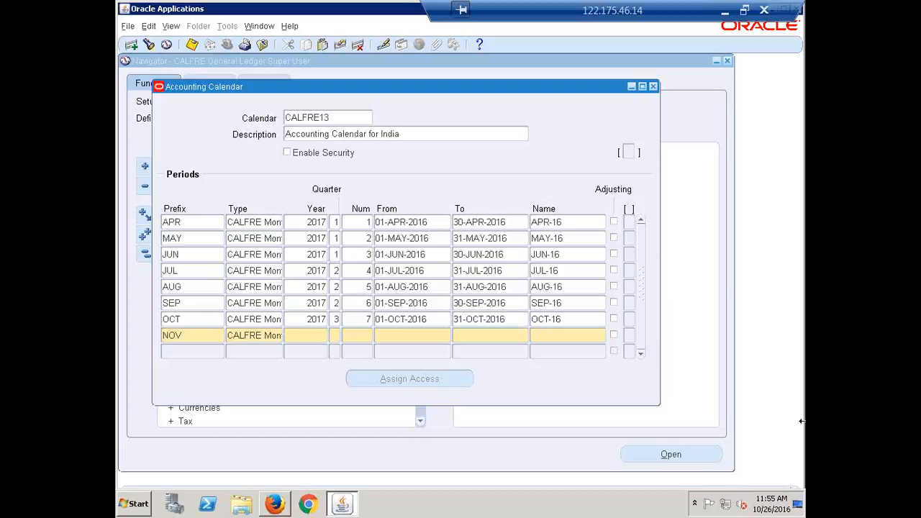
key(shift+F5)
key(Tab)
text(3)
text(8)
key(Tab)
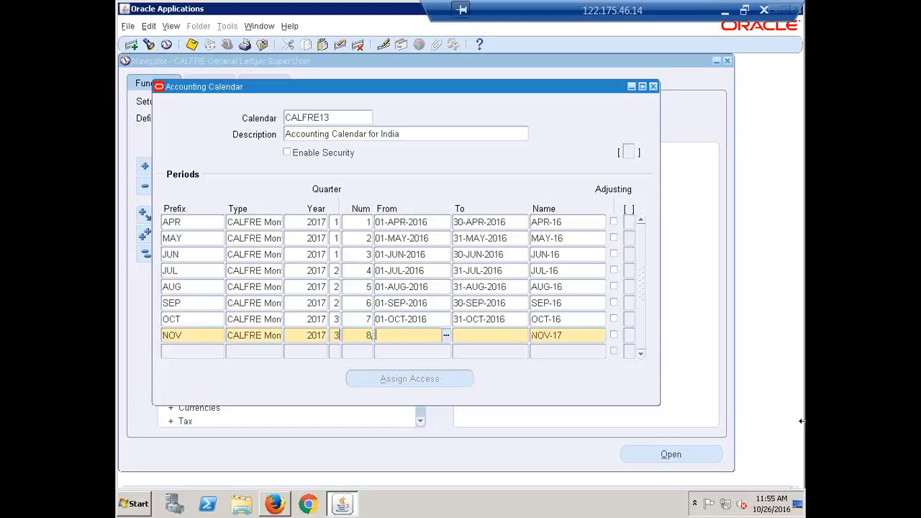
text(1-NOV-201)
text(6)
key(Tab)
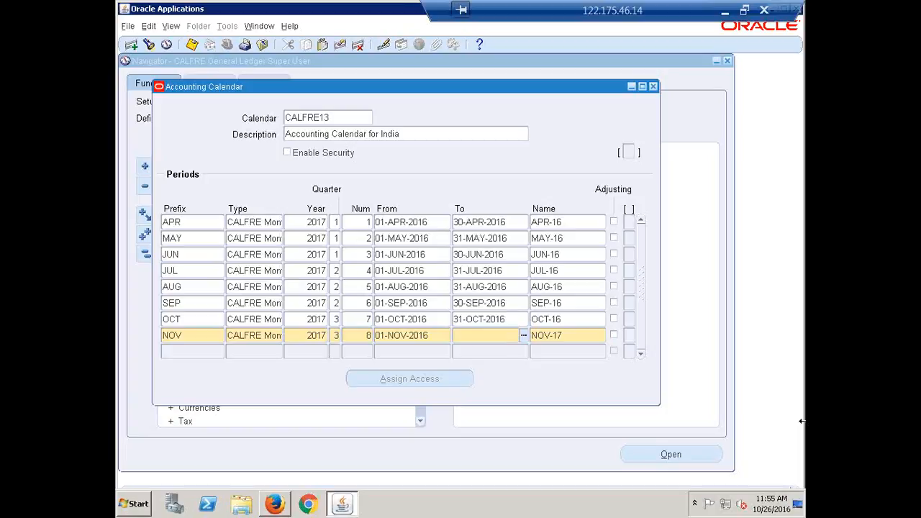
text(30NOV16)
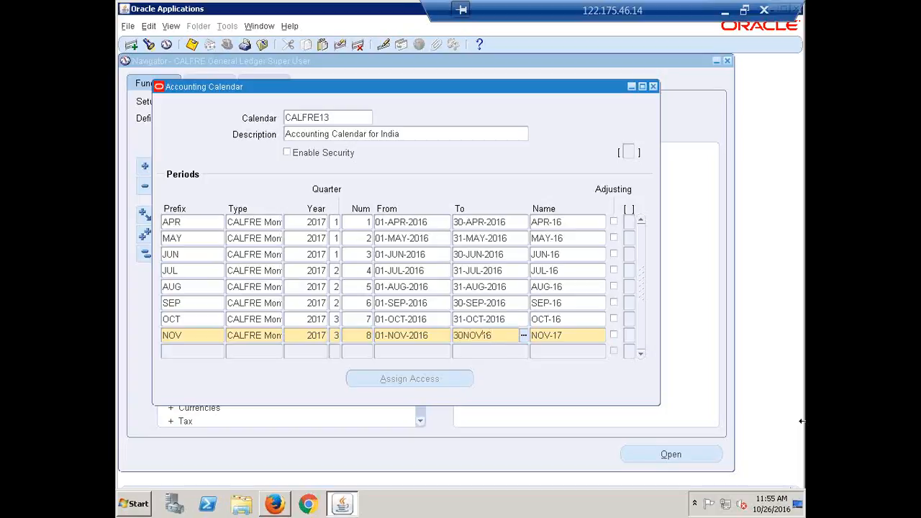
key(Tab)
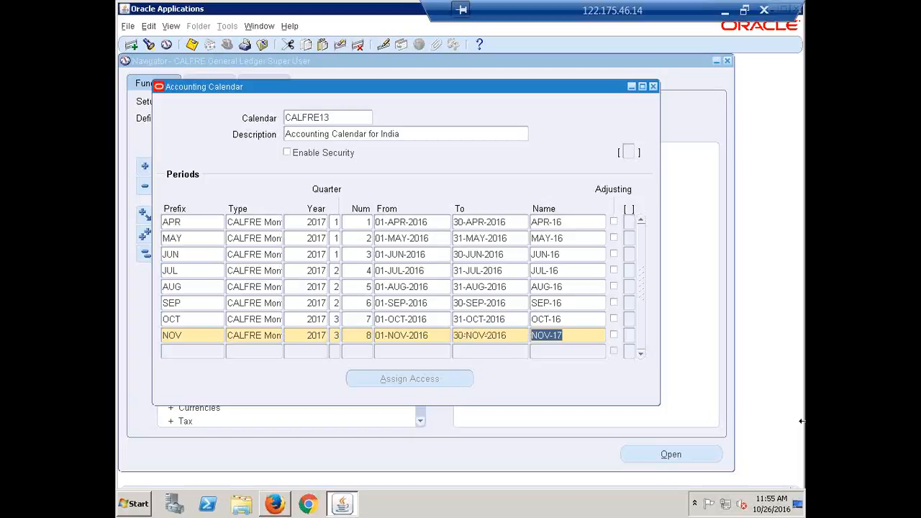
key(Right)
key(BackSpace)
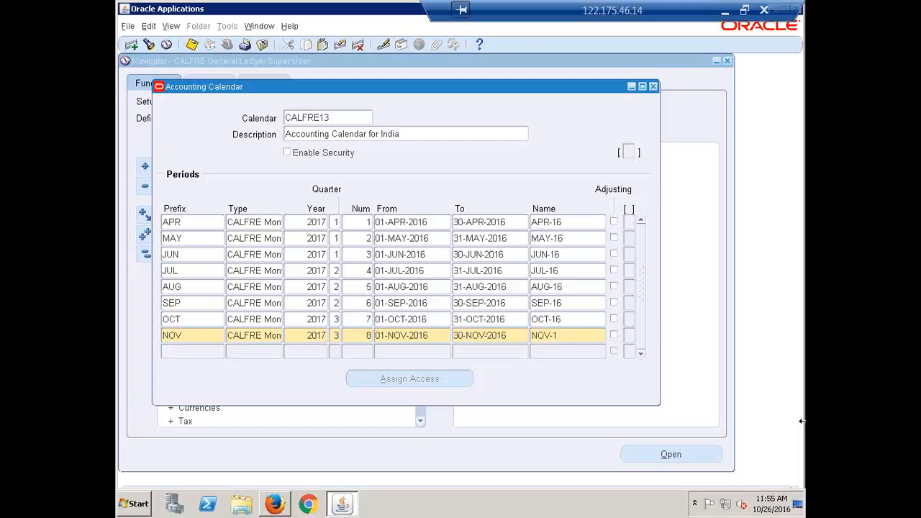
text(6)
key(Tab)
Enter the DEC-16 period: year 2017, quarter 3, number 9, 01-DEC-2016 to 31-DEC-2016
text(DEC)
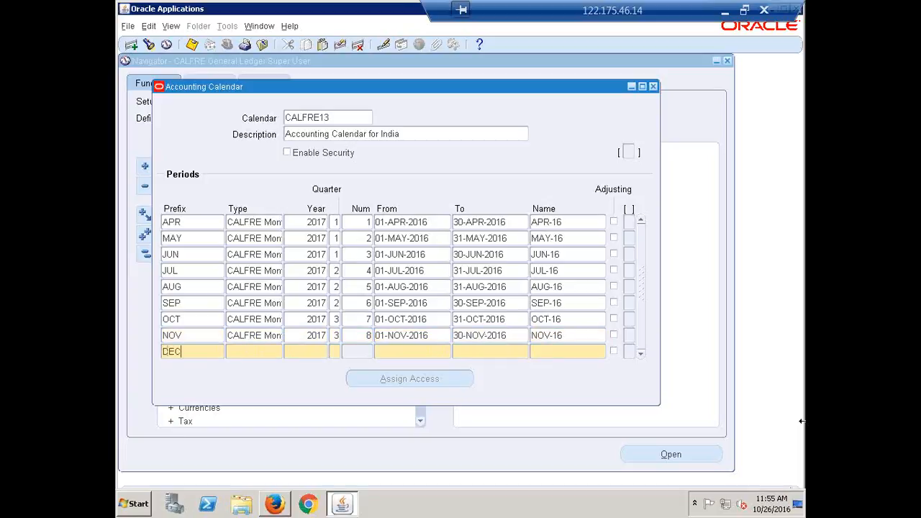
key(Tab)
key(shift+F5)
key(Tab)
key(shift+F5)
key(Tab)
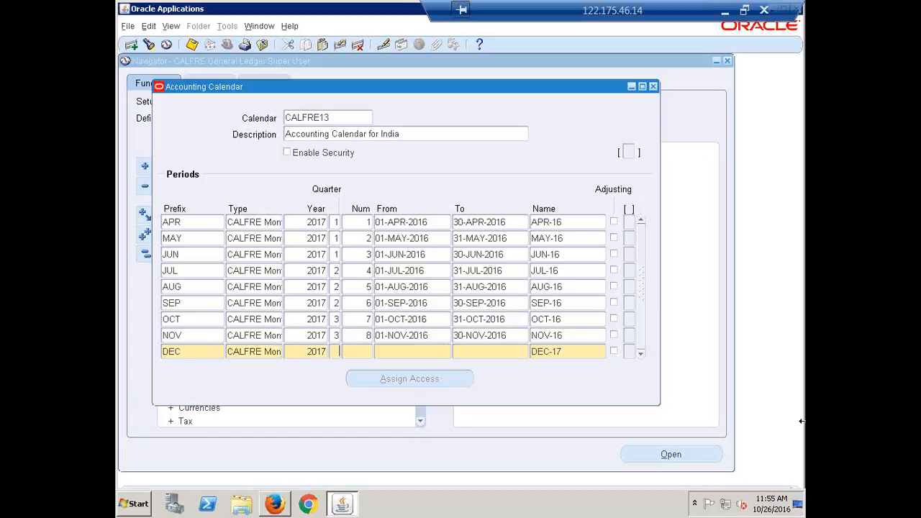
text(3)
key(Tab)
text(9)
key(Tab)
text(1-DEC-20)
text(1)
text(6)
key(Tab)
text(31)
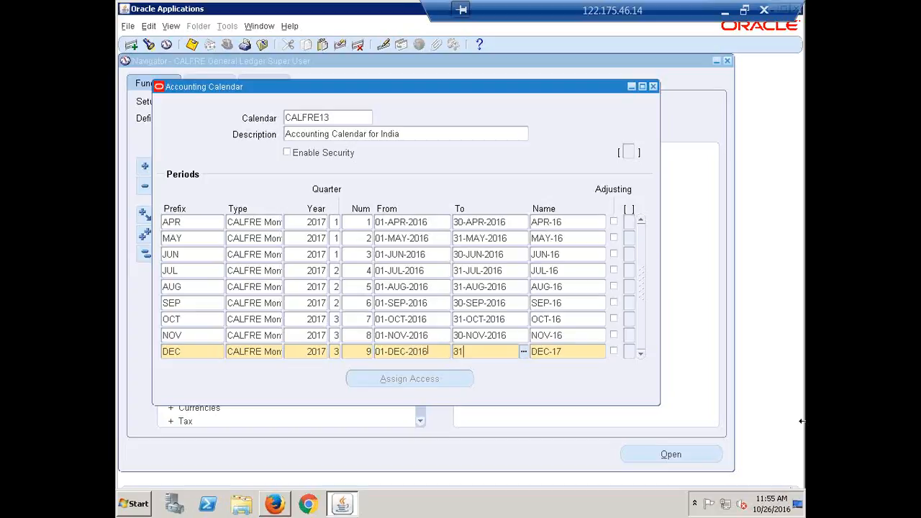
text(DEC16)
key(Tab)
key(BackSpace)
text(6)
key(Down)
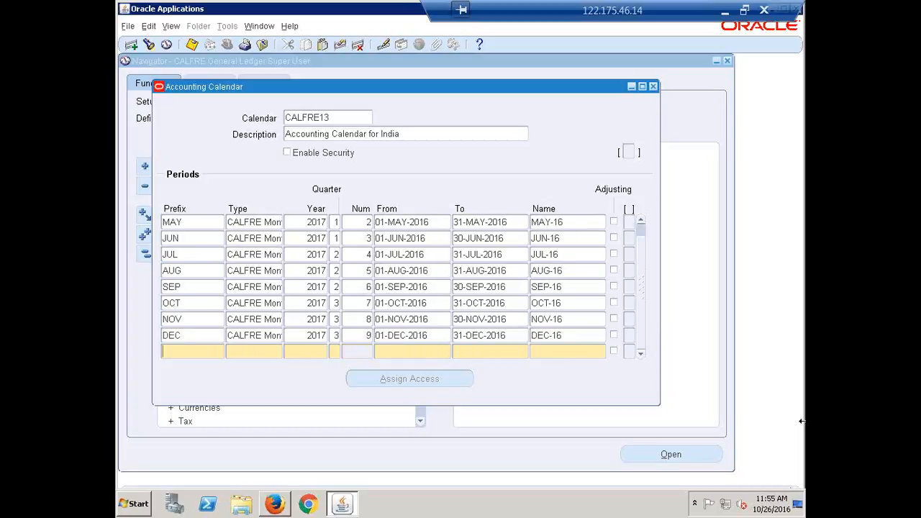
Enter the JAN period: quarter 4, number 10, 01-JAN-2017 to 31-JAN-2017
text(JAN)
key(Tab)
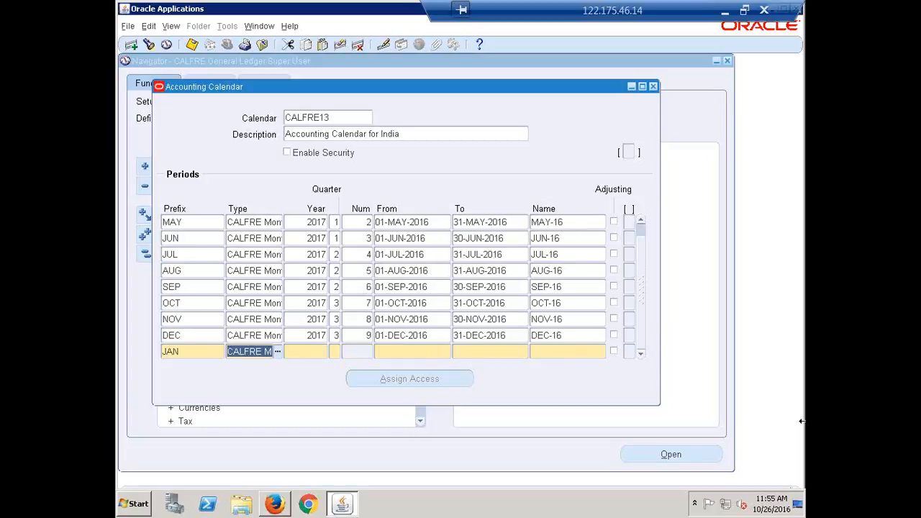
key(Tab)
key(Tab)
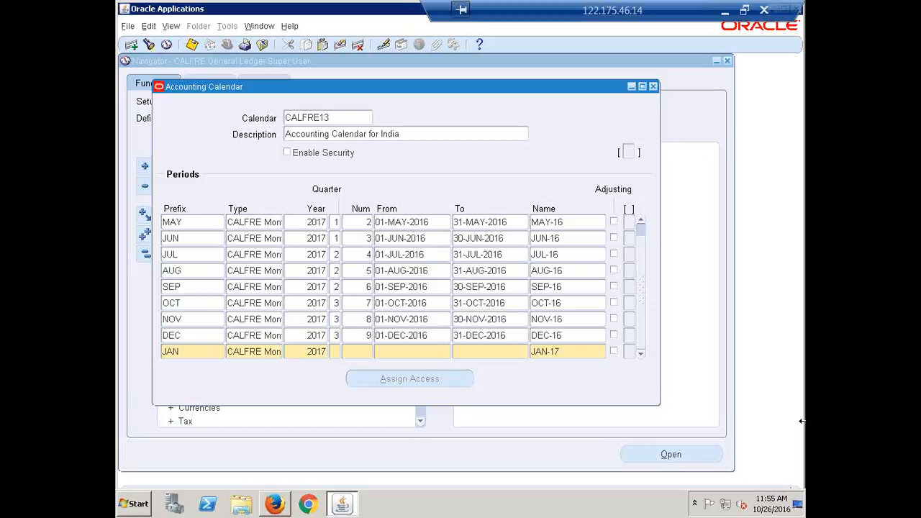
text(4)
text(10)
key(Tab)
text(1-JAN-20)
text(17)
key(Tab)
text(31JAN17)
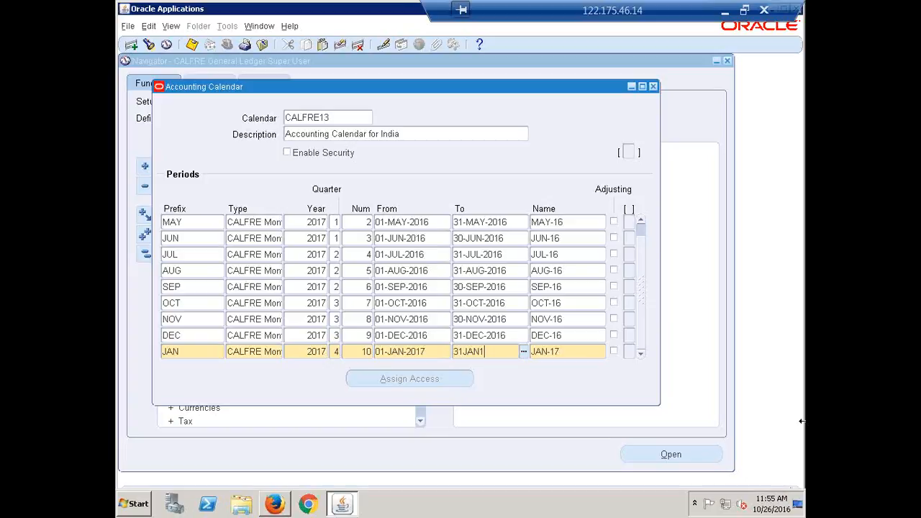
key(Tab)
key(Tab)
key(Tab)
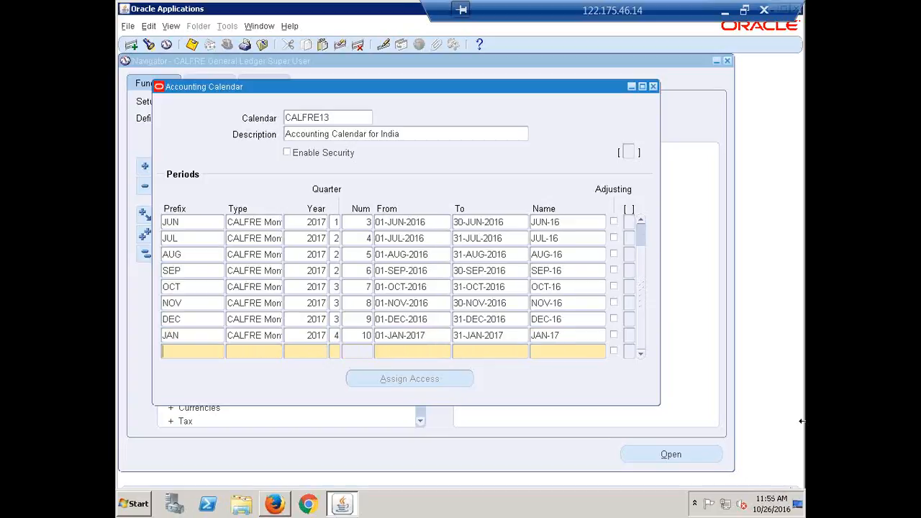
Enter the FEB period: year 2017, quarter 4, number 11, 01-FEB-2017 to 28-FEB-2017
text(FEE)
key(BackSpace)
text(B)
key(Tab)
key(Tab)
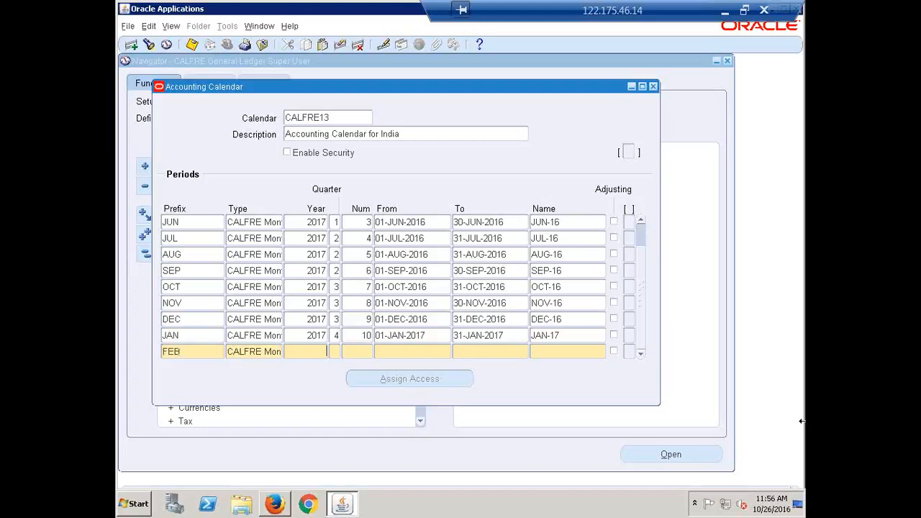
text(2017)
key(Tab)
text(4)
text(11)
key(Tab)
text(1FEB)
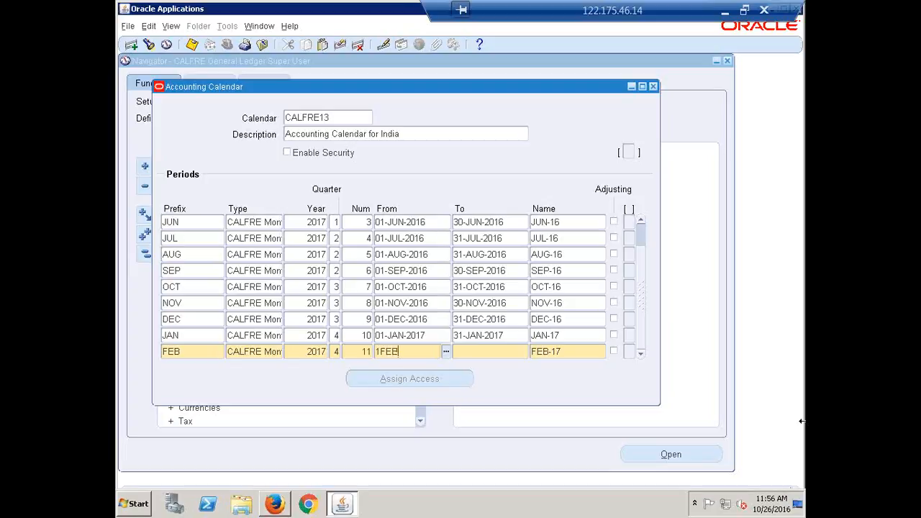
text(17)
key(Tab)
text(2)
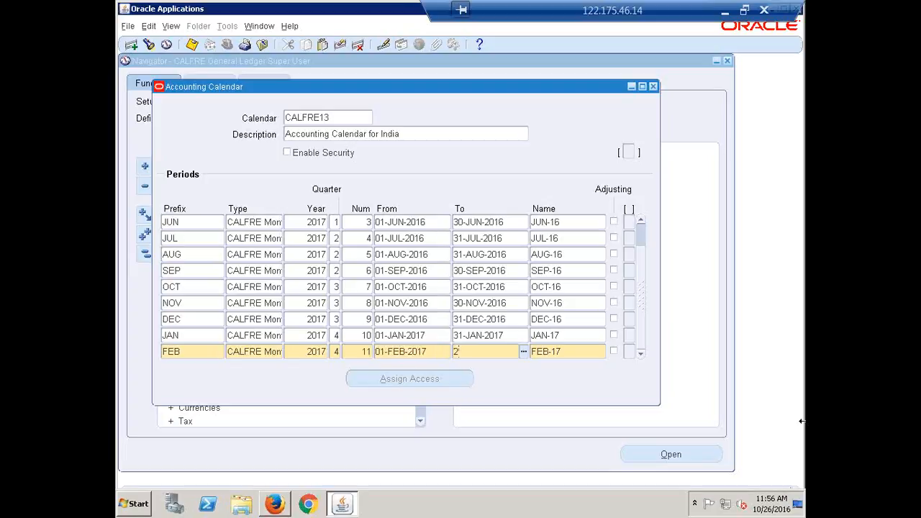
text(8-FEB-2017)
key(Down)
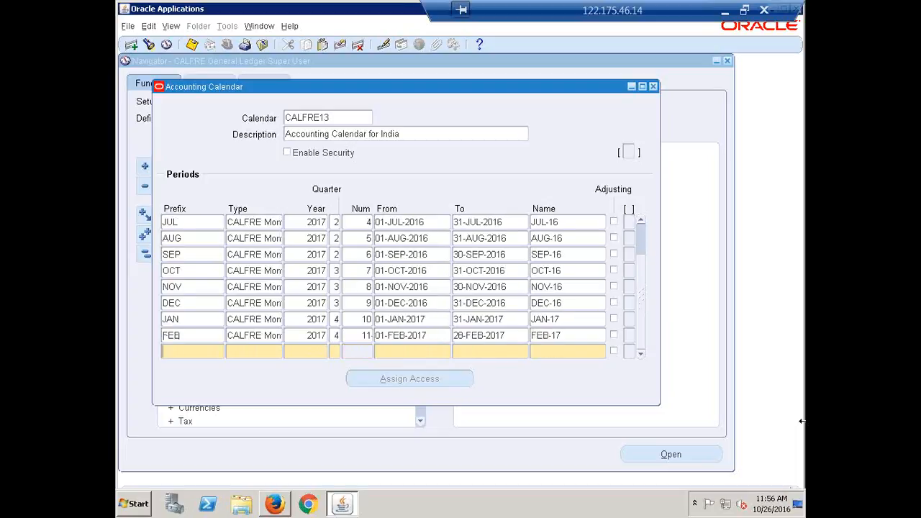
Enter MAR-17 as period 12, 01-MAR-2017 to 31-MAR-2017, then begin an ADJ-MAR row
text(MAR)
key(Tab)
key(shift+F5)
key(Tab)
key(shift+F5)
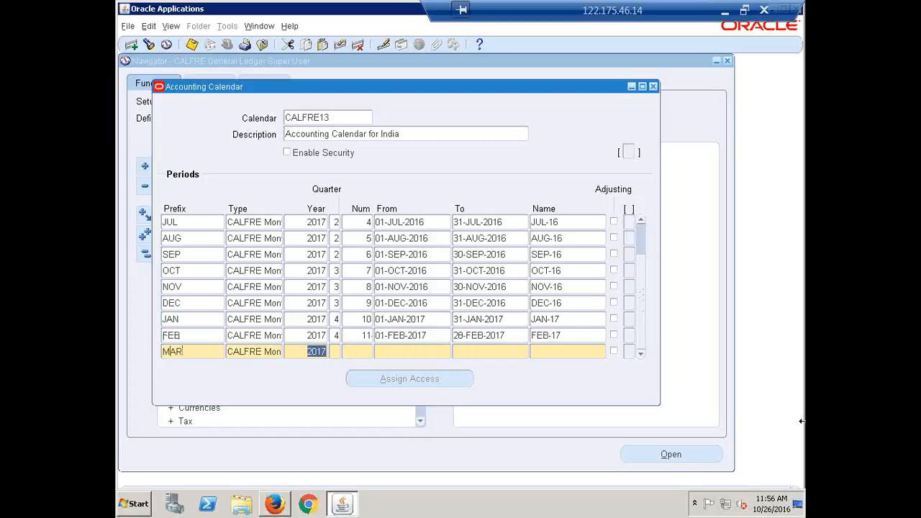
key(Tab)
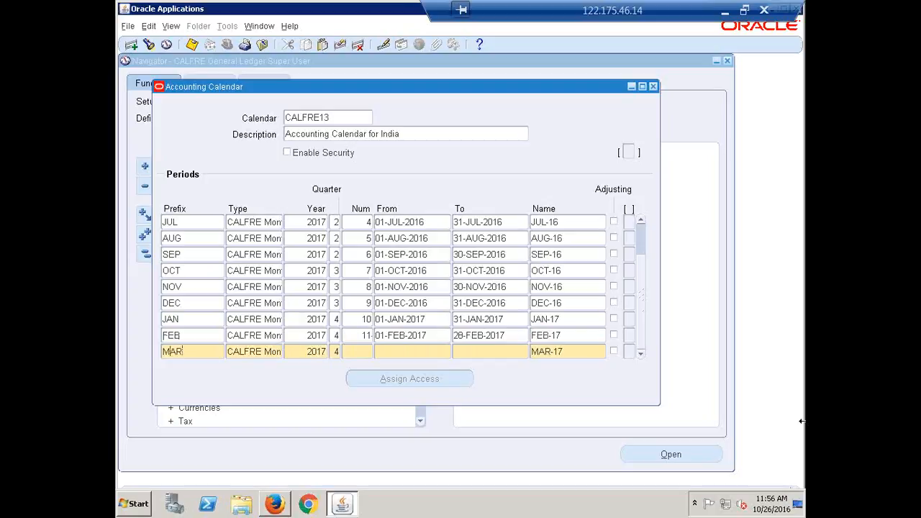
text(12)
key(Tab)
text(1MAR17)
key(Tab)
text(31-MAR-201)
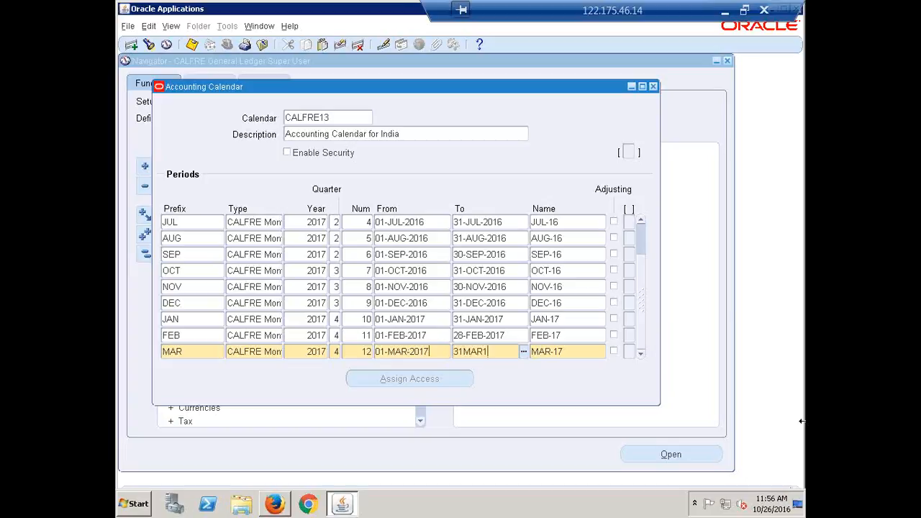
text(7)
key(Tab)
key(End)
key(BackSpace)
text(7)
key(Down)
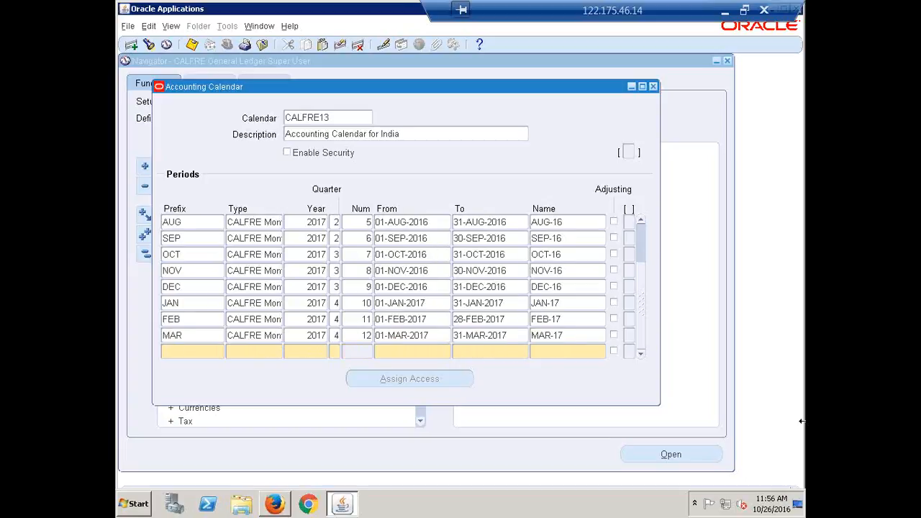
text(ADJ-MAR)
Copy type, year 2017 and dates 01-MAR-2017 to 31-MAR-2017 into ADJ-MAR, number 13, dismissing the overlap error
key(Tab)
key(shift+F5)
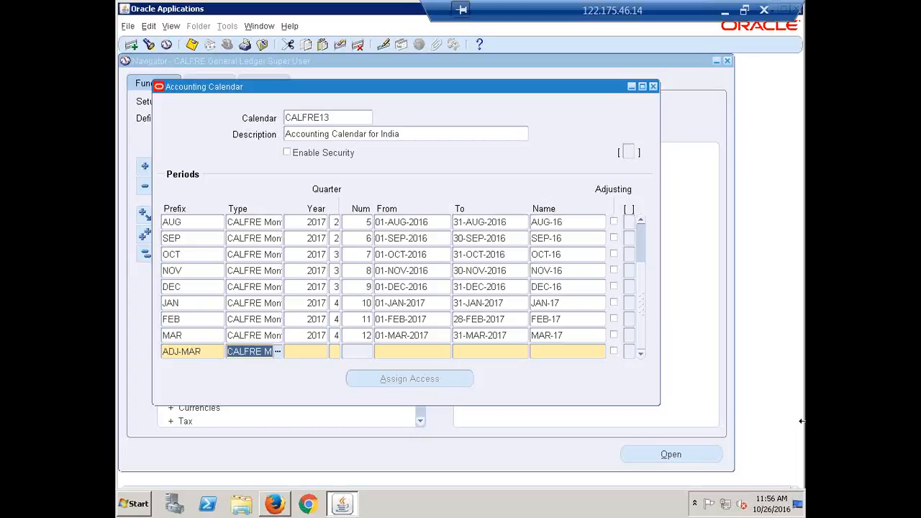
key(Tab)
key(shift+F5)
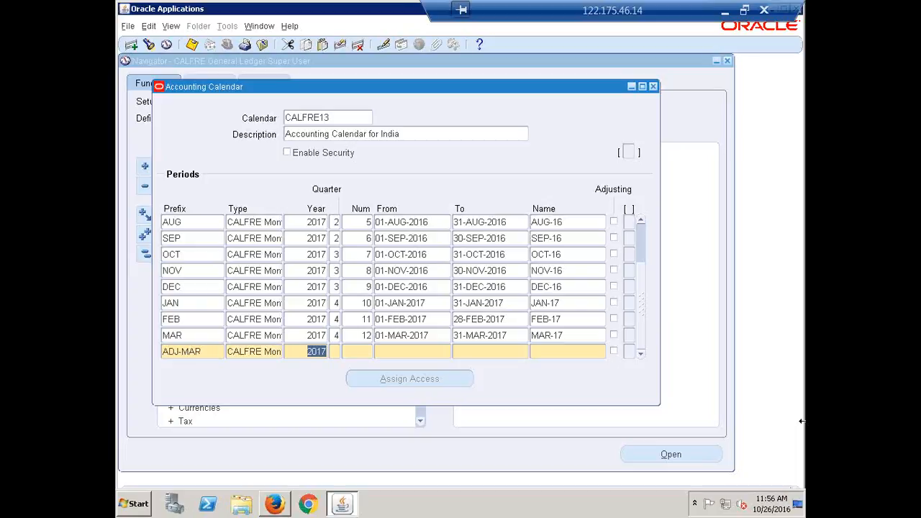
key(Tab)
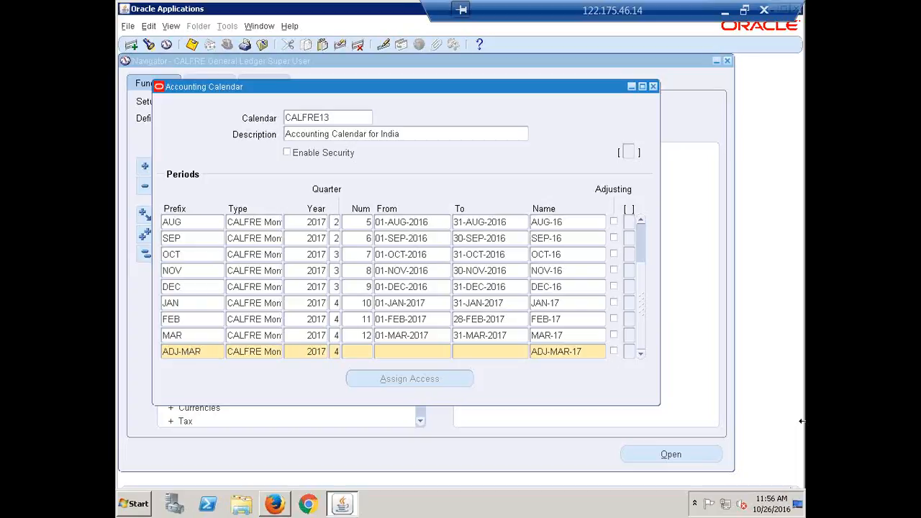
text(13)
key(Tab)
key(shift+F5)
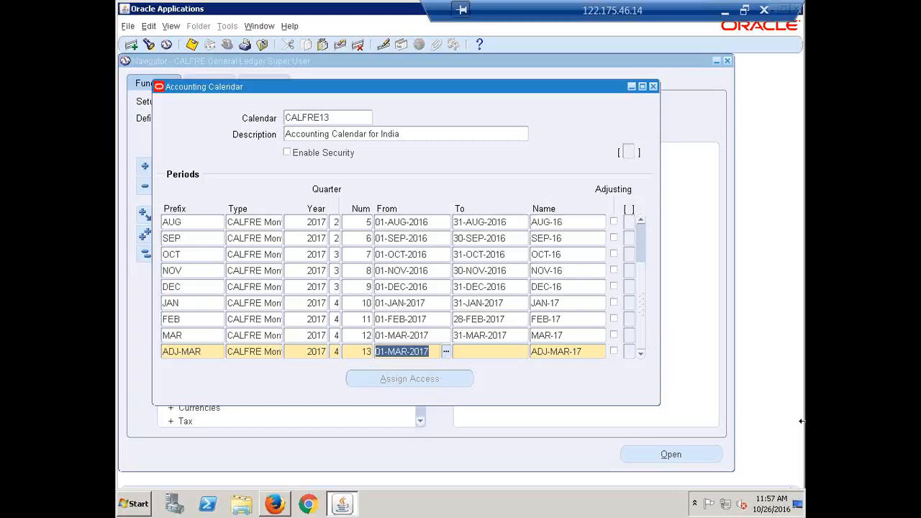
key(Tab)
key(shift+F5)
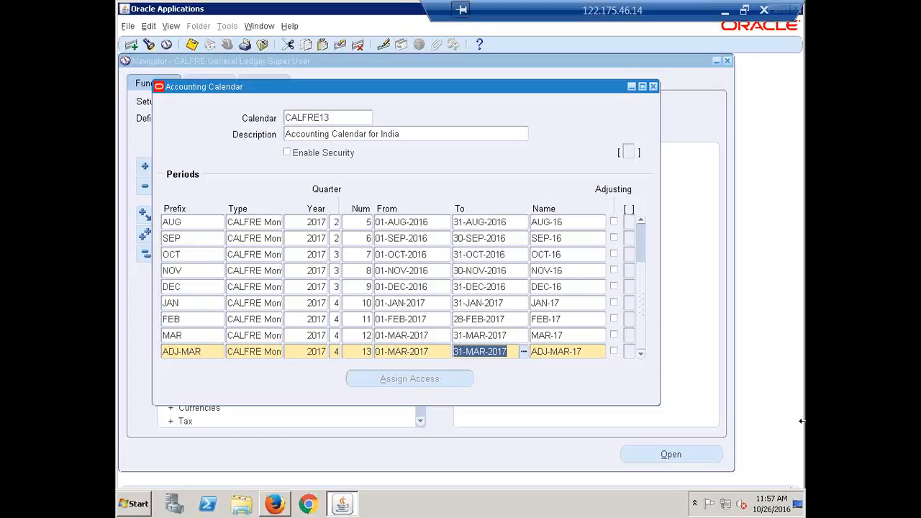
key(Tab)
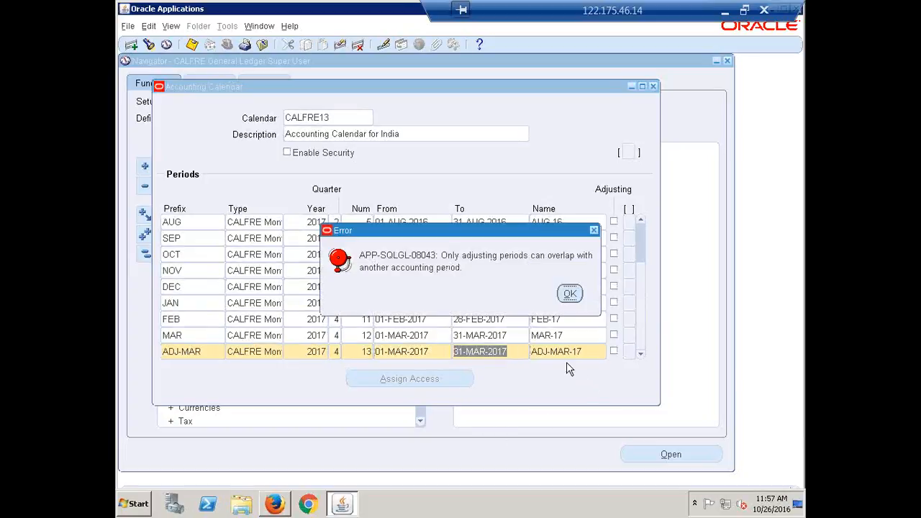
click(569, 293)
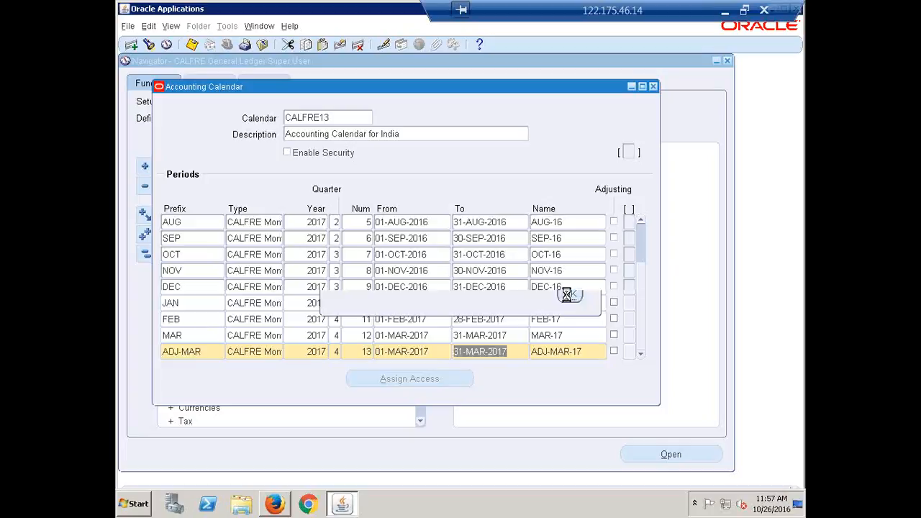
Tick the Adjusting checkbox on the ADJ-MAR-17 row
click(613, 351)
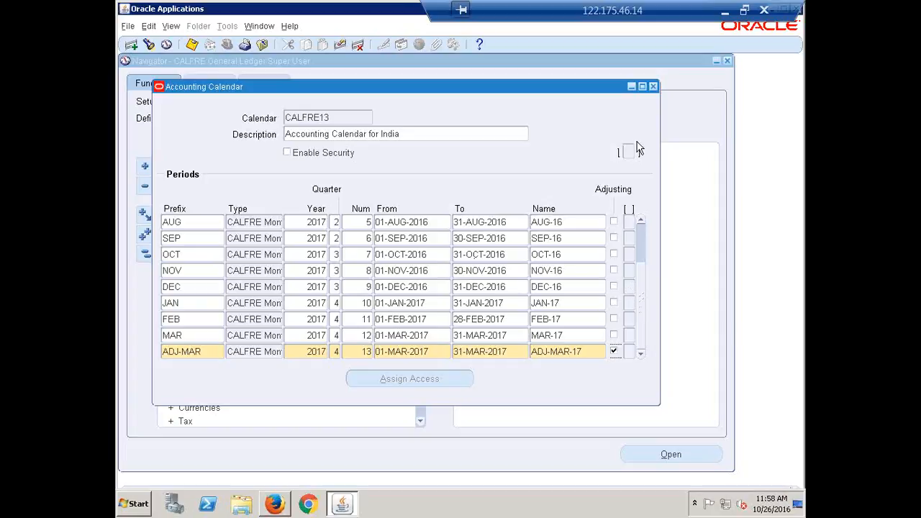
Close the calendar form, validating only the current CALFRE13 calendar, and collapse the Navigator tree
click(653, 87)
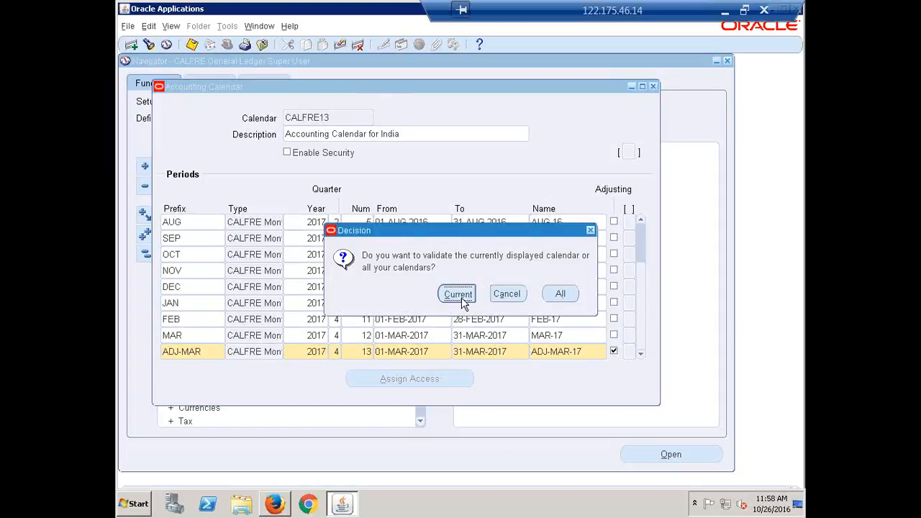
click(459, 294)
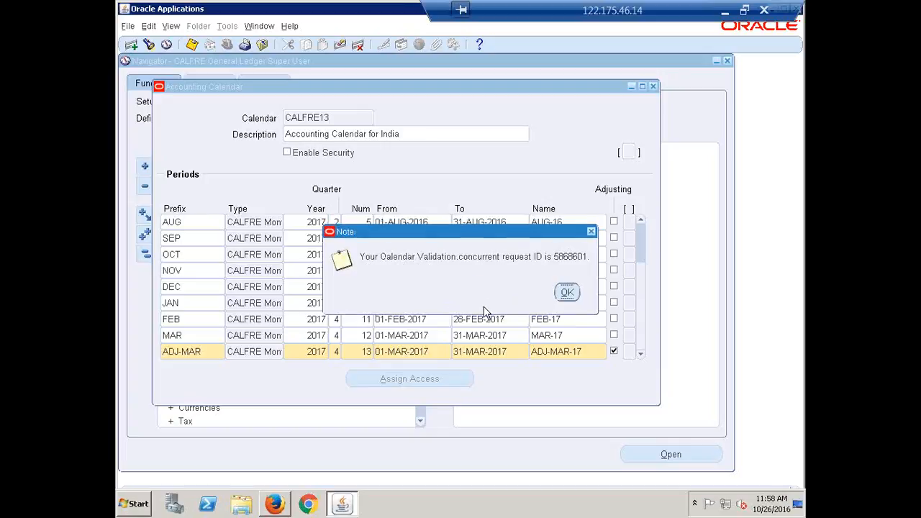
click(567, 292)
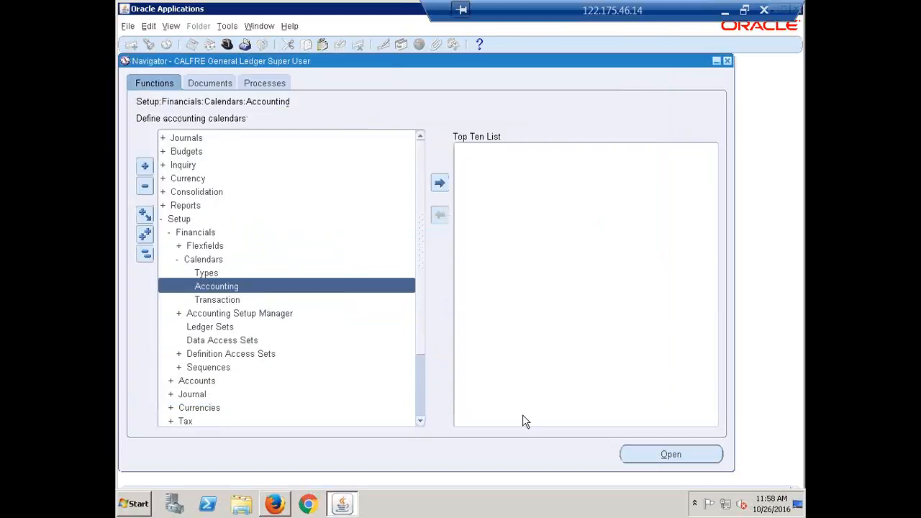
click(145, 254)
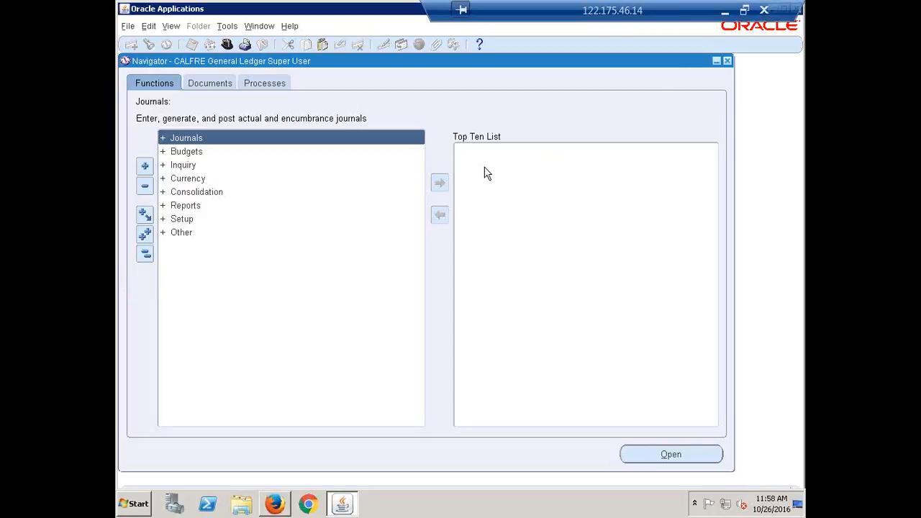
click(725, 11)
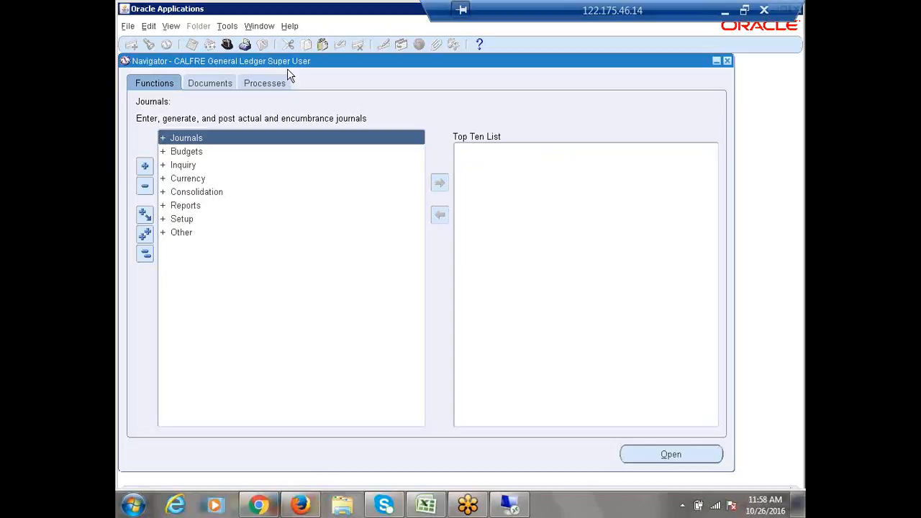
Mark Create Period Type and Create Accounting Calendar as Done in the Recap sheet
click(725, 10)
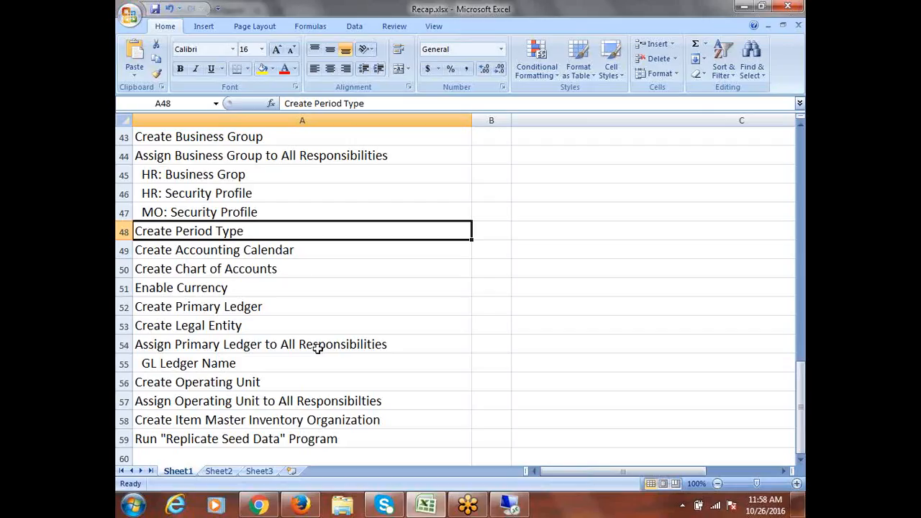
key(Tab)
text(Done)
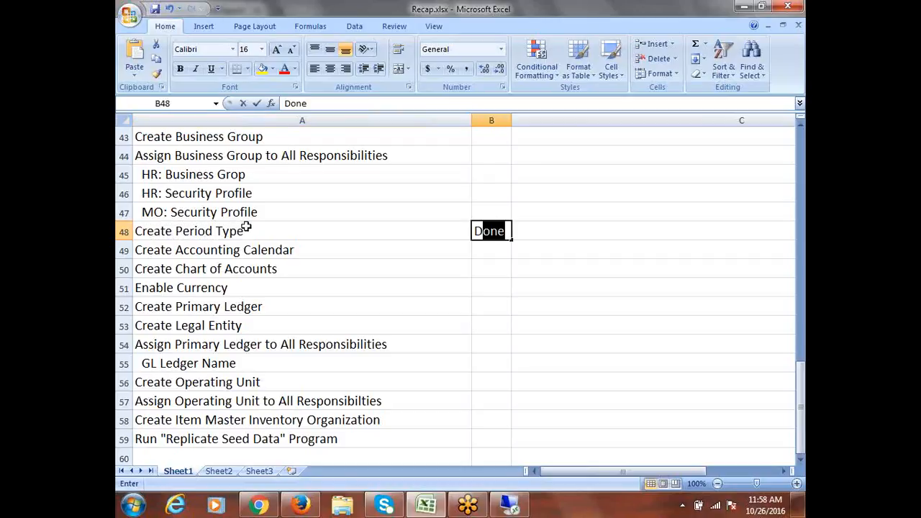
key(Return)
key(Tab)
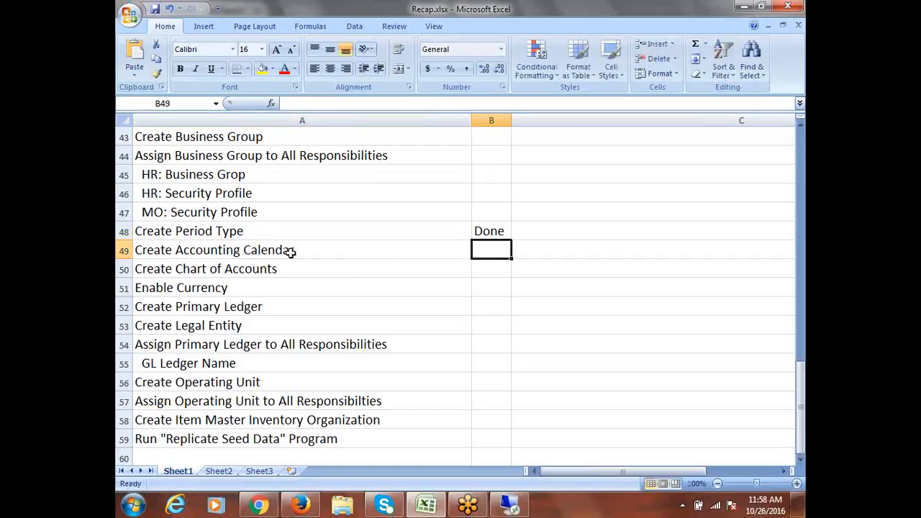
text(D)
key(Return)
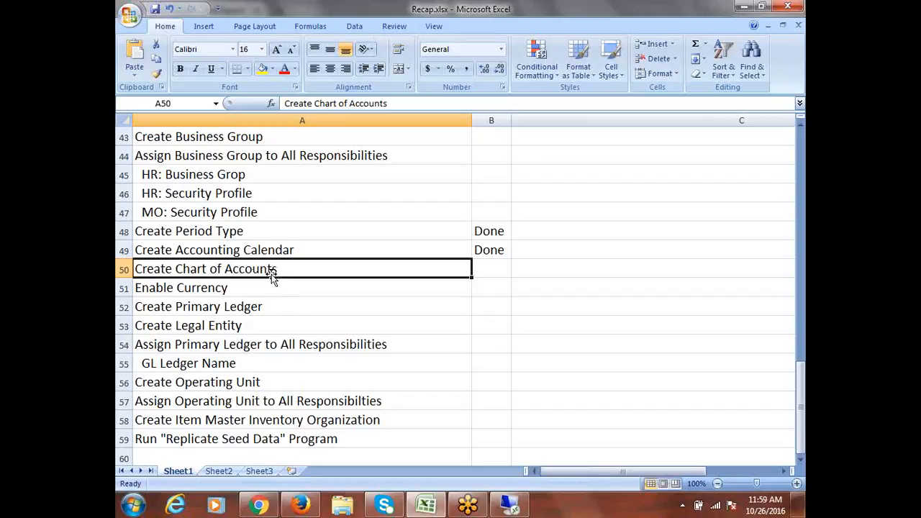
Review the remaining setup steps in the checklist, then clear the row selection
scroll(223, 331, down, 2)
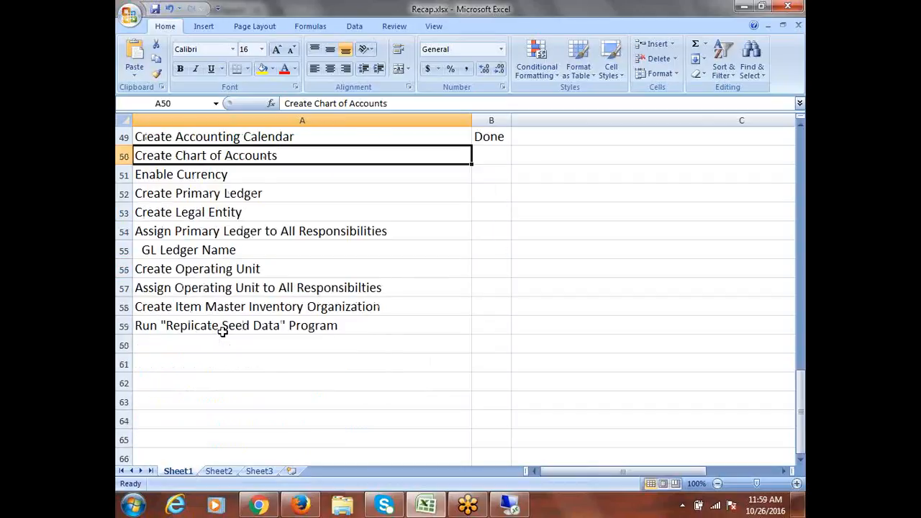
scroll(223, 332, up, 1)
scroll(310, 431, up, 1)
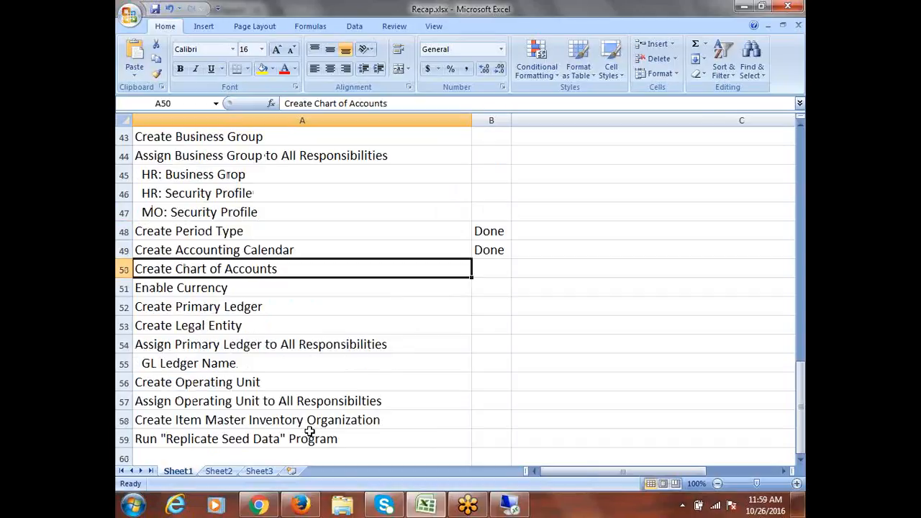
scroll(310, 431, down, 1)
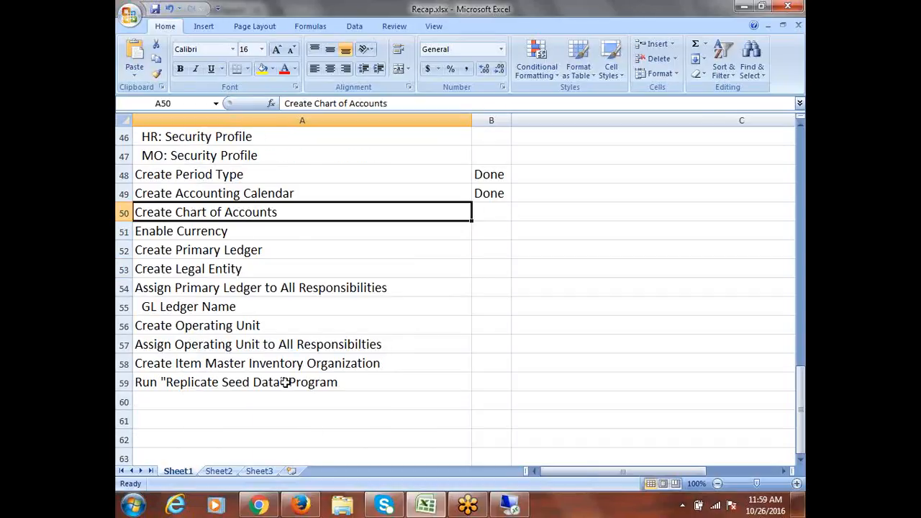
drag(288, 380, 268, 212)
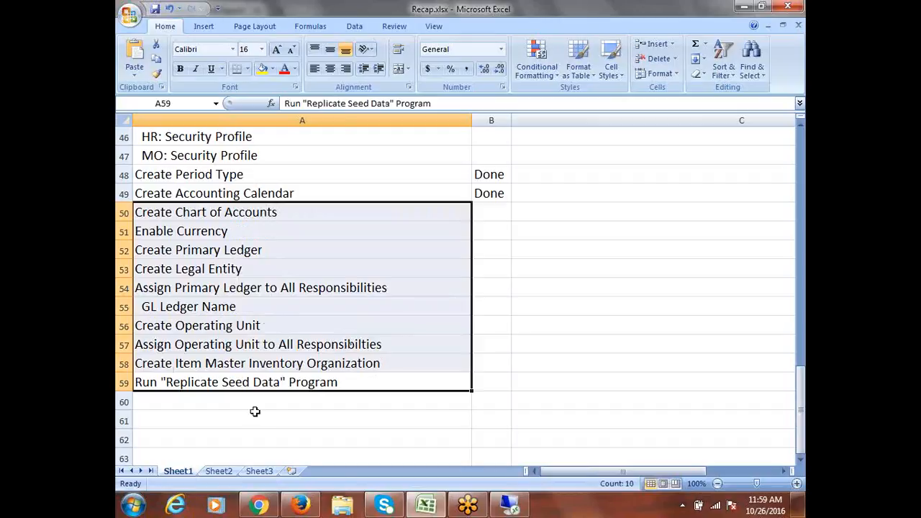
click(324, 386)
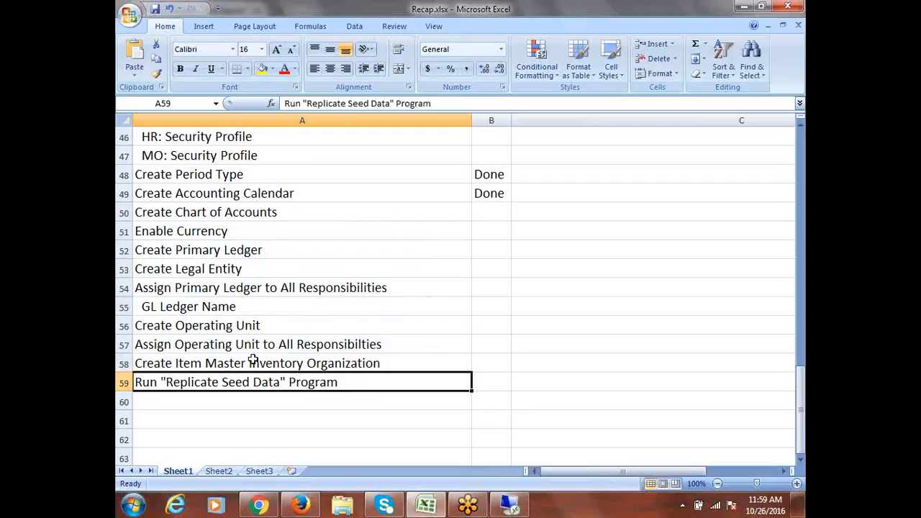